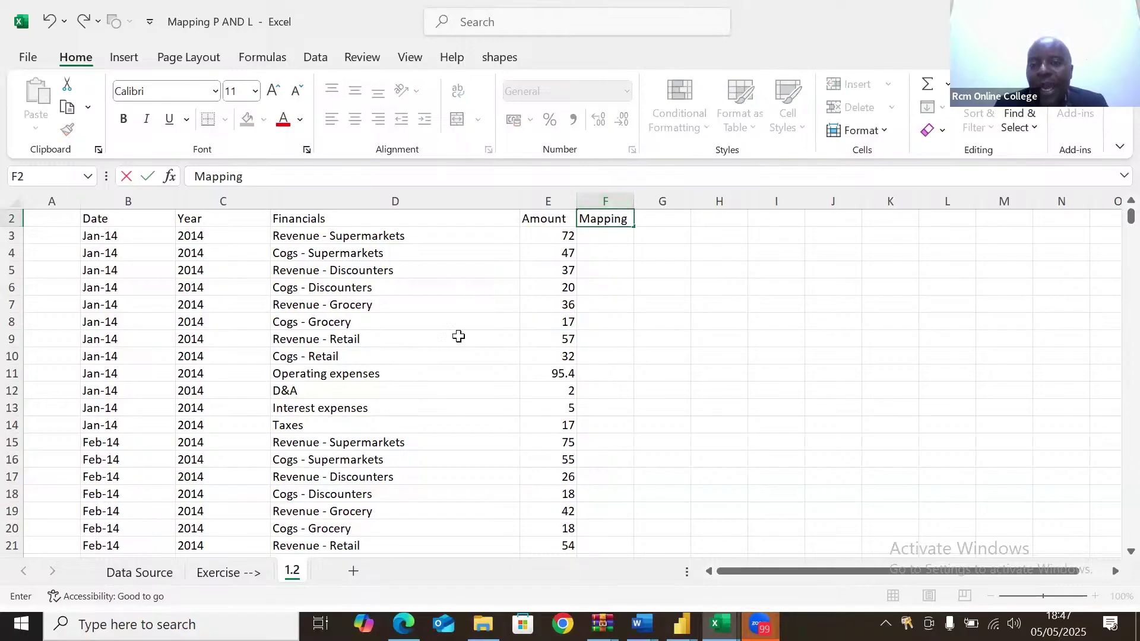
{"action": "left_click", "coordinate": [353, 287]}
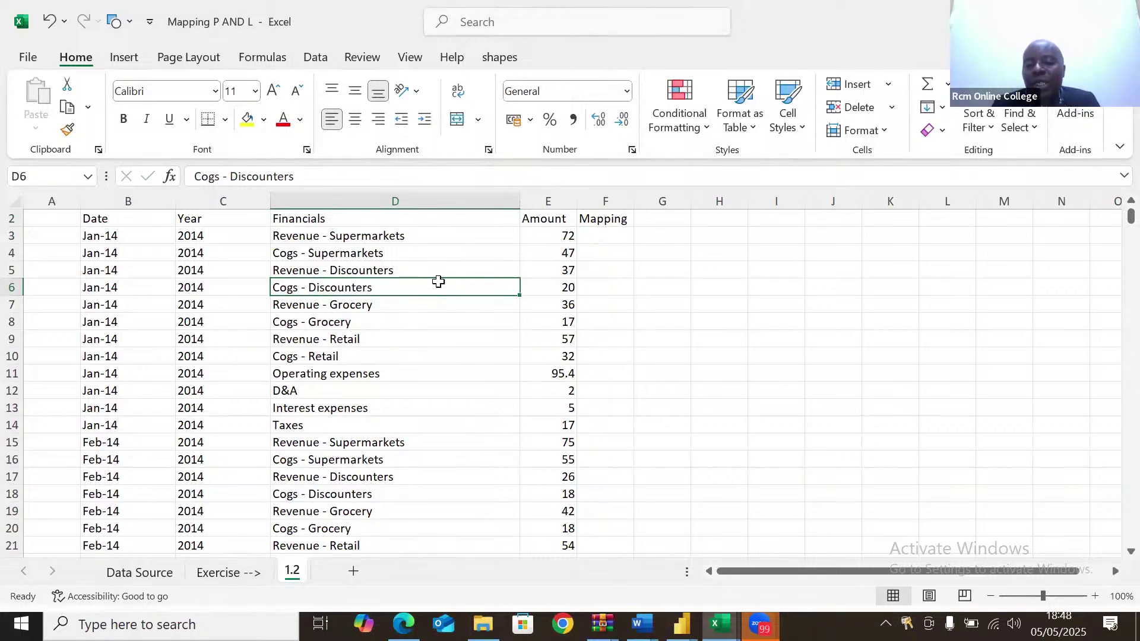
{"action": "key", "text": "ctrl+t"}
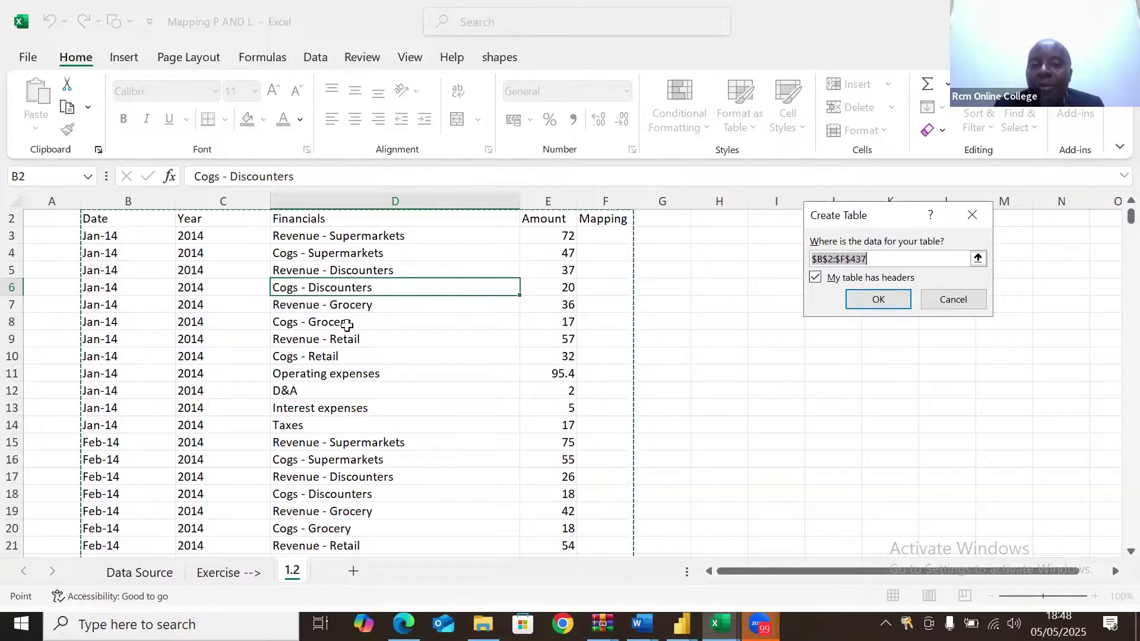
{"action": "key", "text": "Escape"}
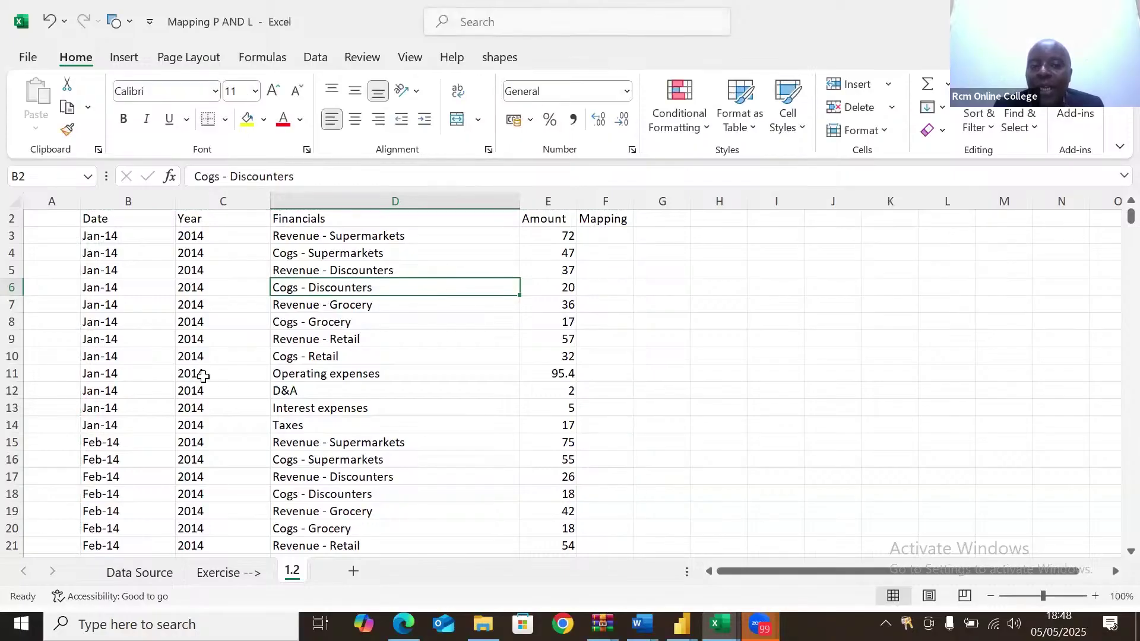
{"action": "left_click", "coordinate": [187, 341]}
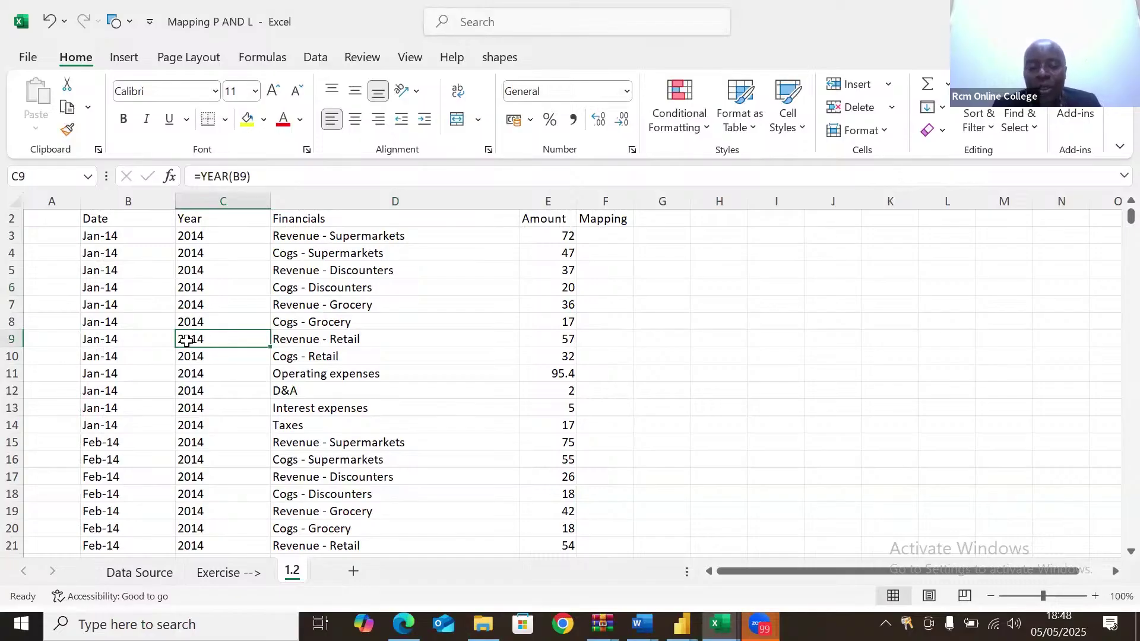
Enter the note "Ctrl T=create a table" in cell H12.
{"action": "left_click", "coordinate": [701, 387]}
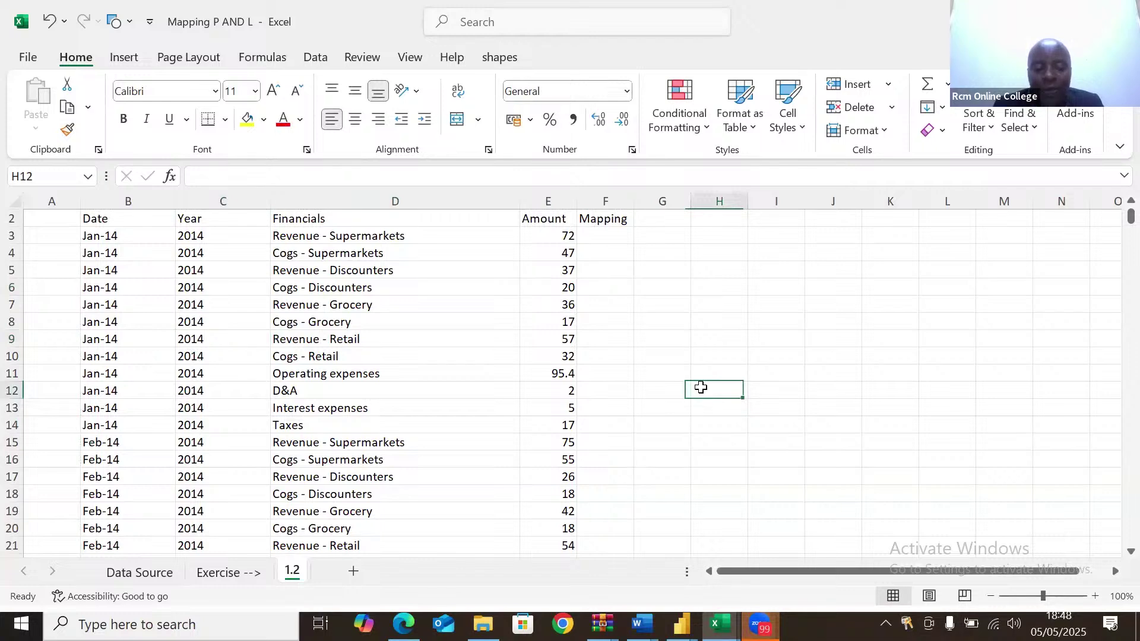
{"action": "type", "text": "Ctrl"}
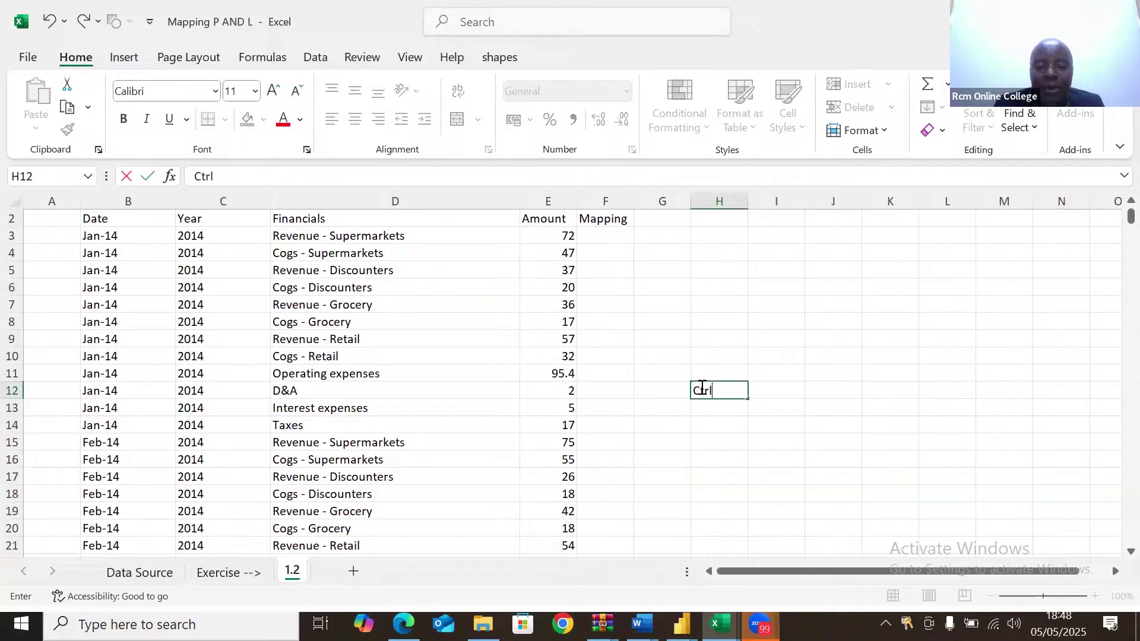
{"action": "type", "text": " T"}
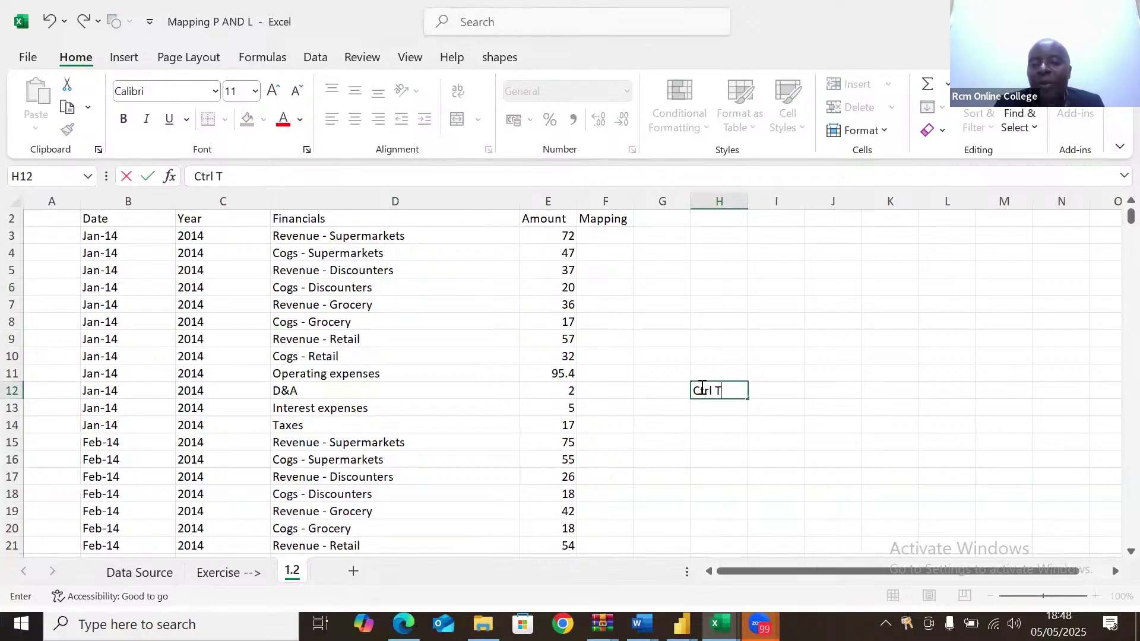
{"action": "type", "text": "=create"}
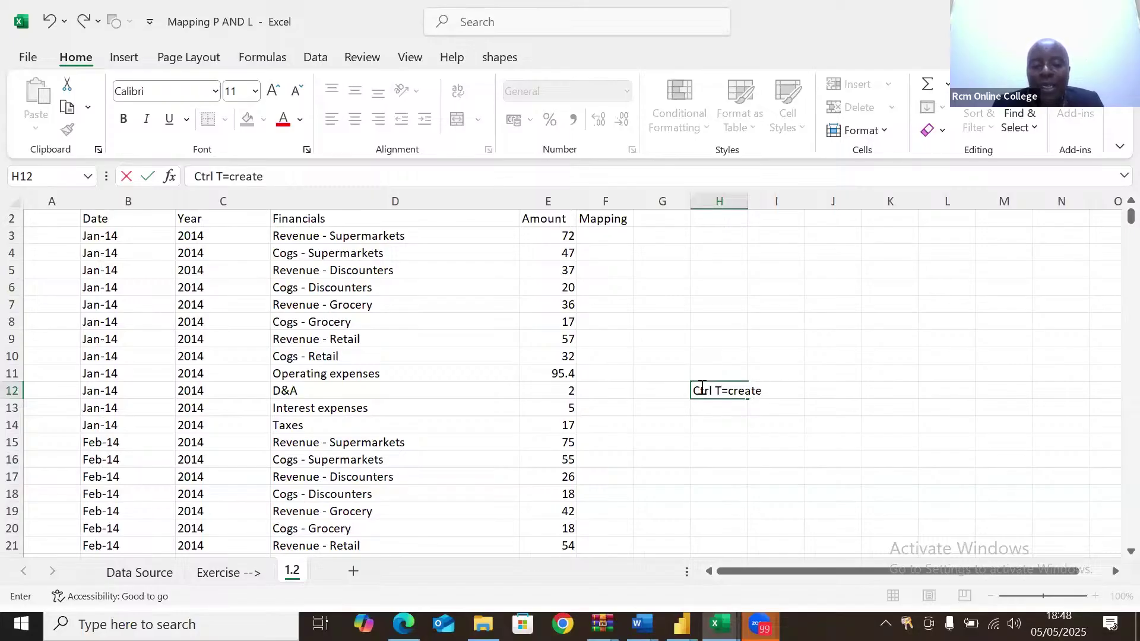
{"action": "type", "text": " a table"}
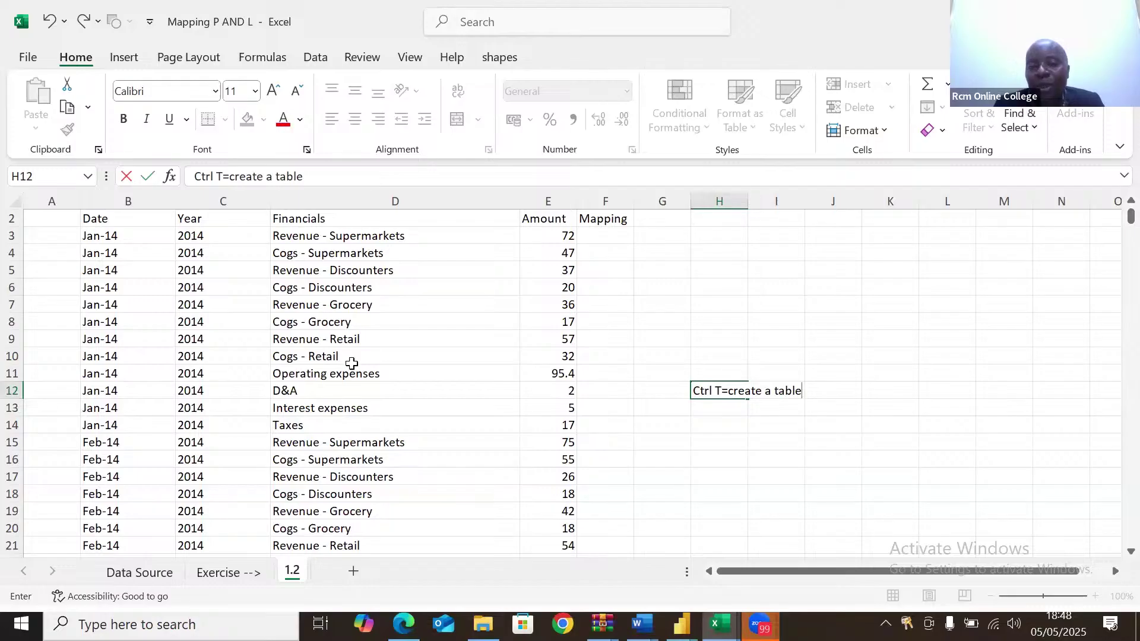
Convert the financial data range B2:F437, including its headers, into a table.
{"action": "left_click", "coordinate": [333, 360]}
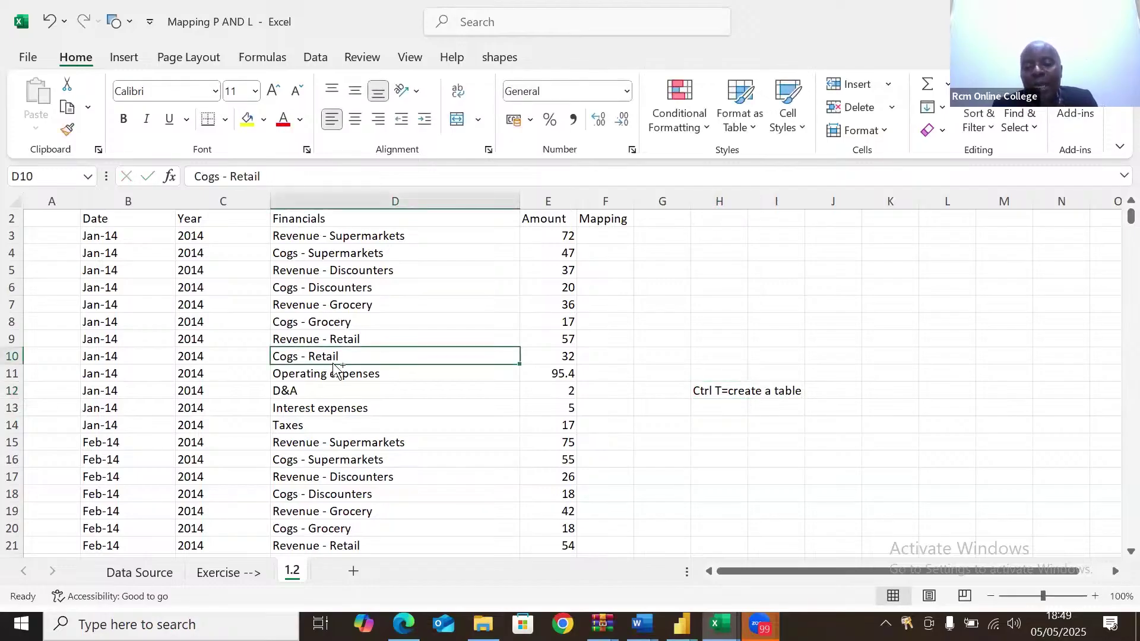
{"action": "key", "text": "ctrl+t"}
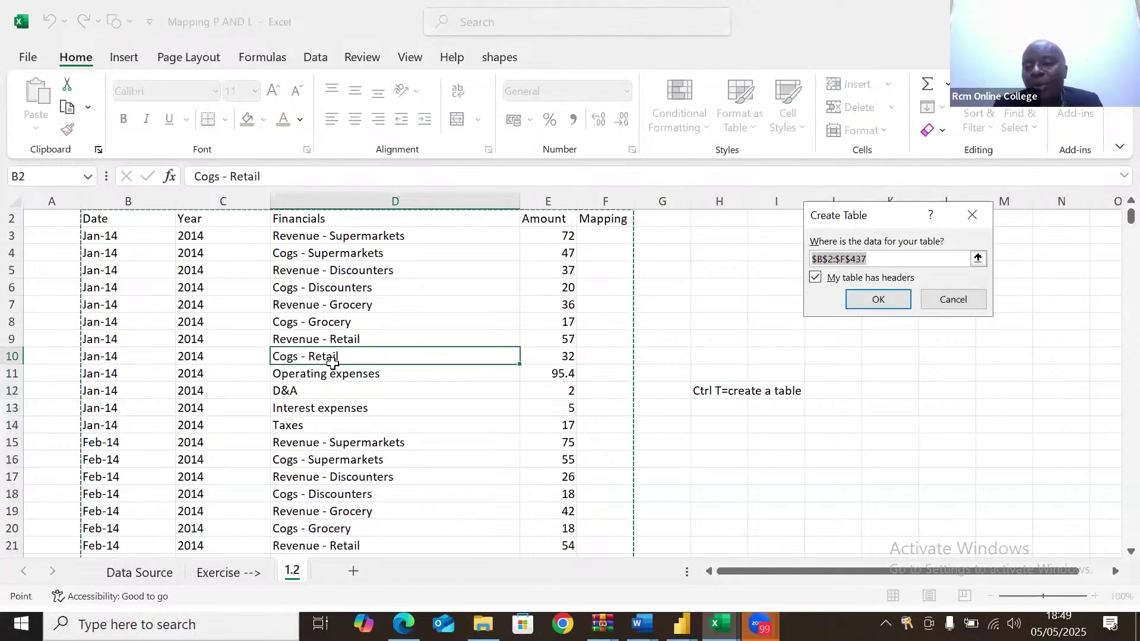
{"action": "left_click", "coordinate": [868, 302]}
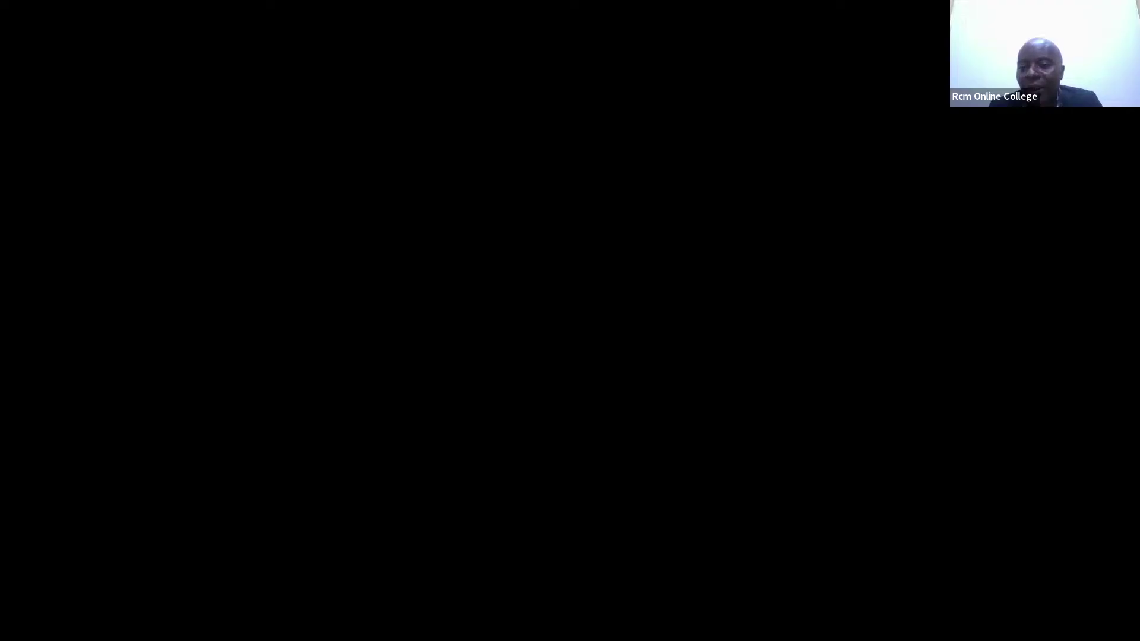
In the Mapping_P_AND_L[1] workbook, convert range B2:E437 with headers into a table, and undo the conversion.
{"action": "key", "text": "ctrl+t"}
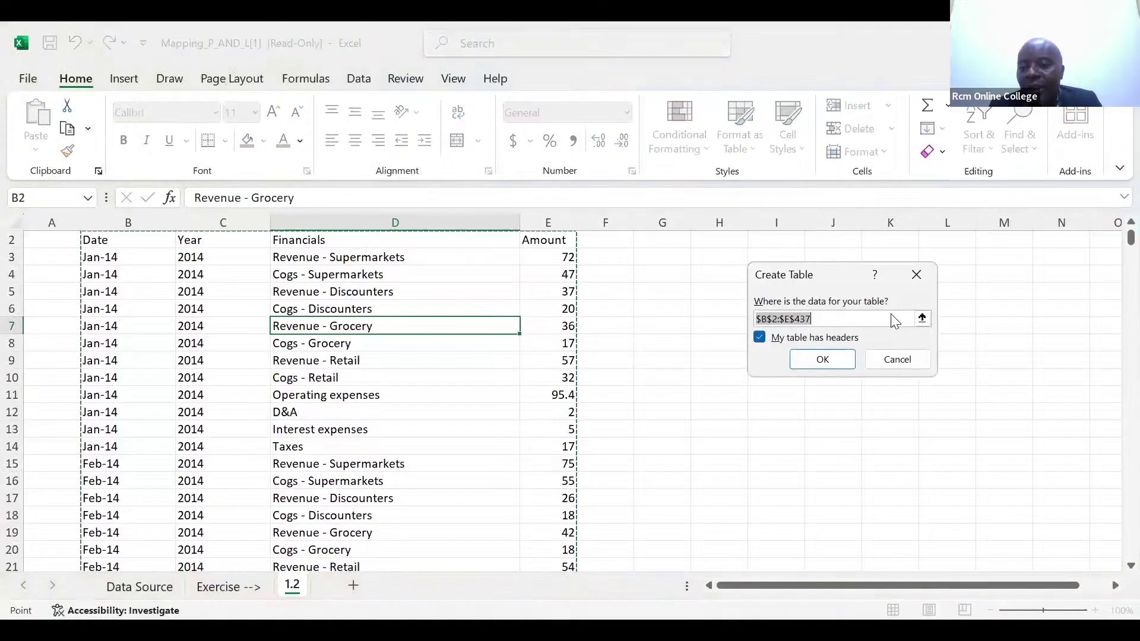
{"action": "left_click", "coordinate": [842, 354]}
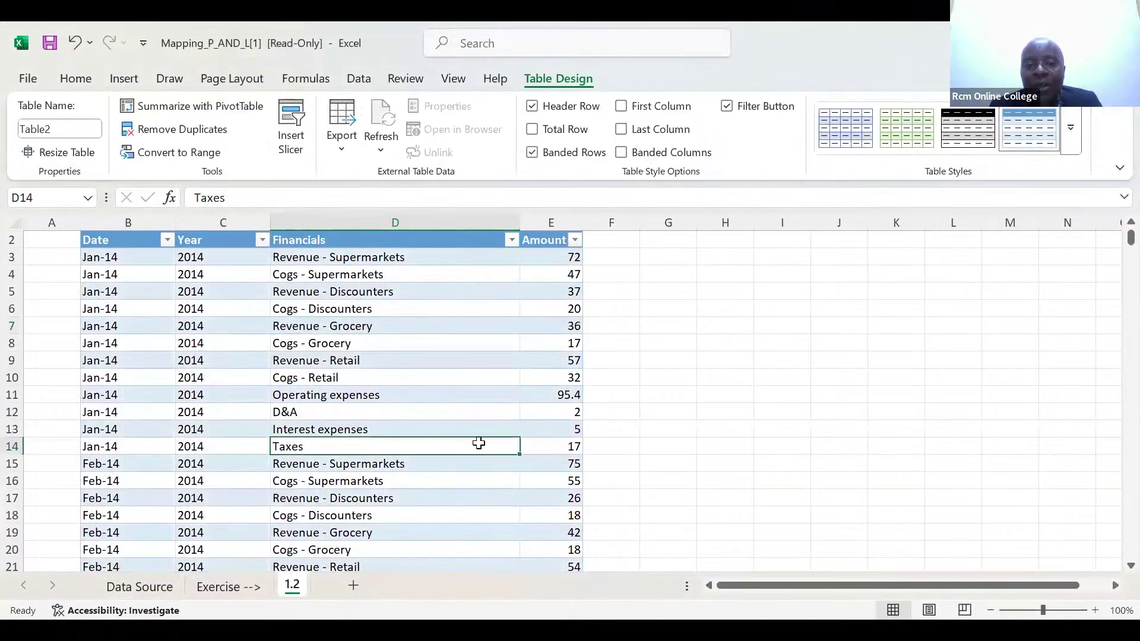
{"action": "key", "text": "ctrl+z"}
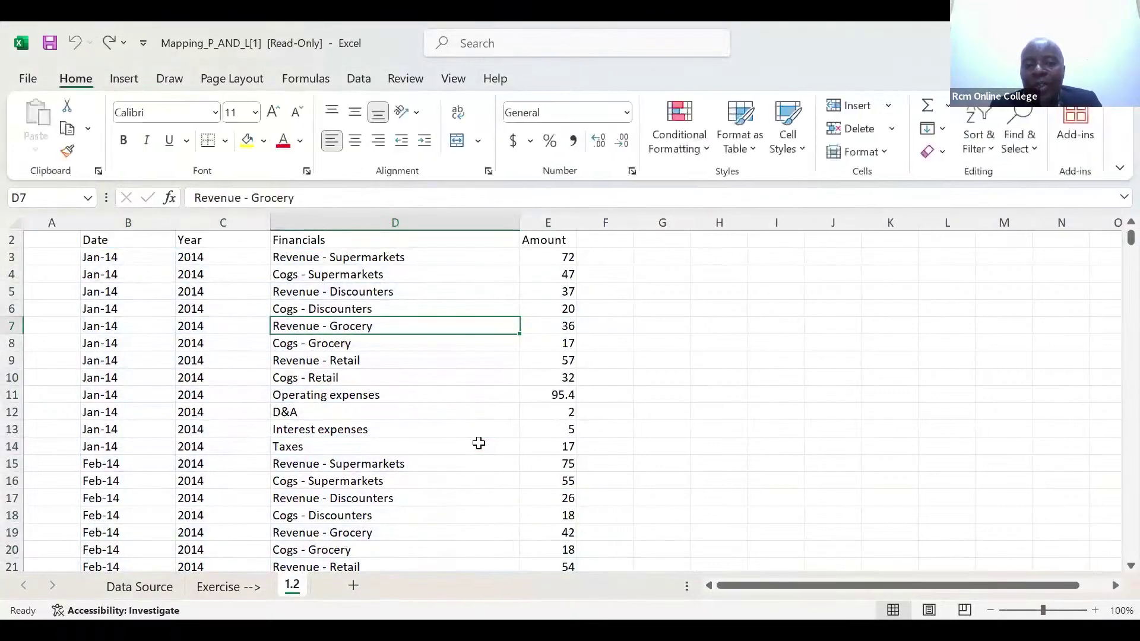
Enter MAP in cell H8.
{"action": "left_click", "coordinate": [693, 338]}
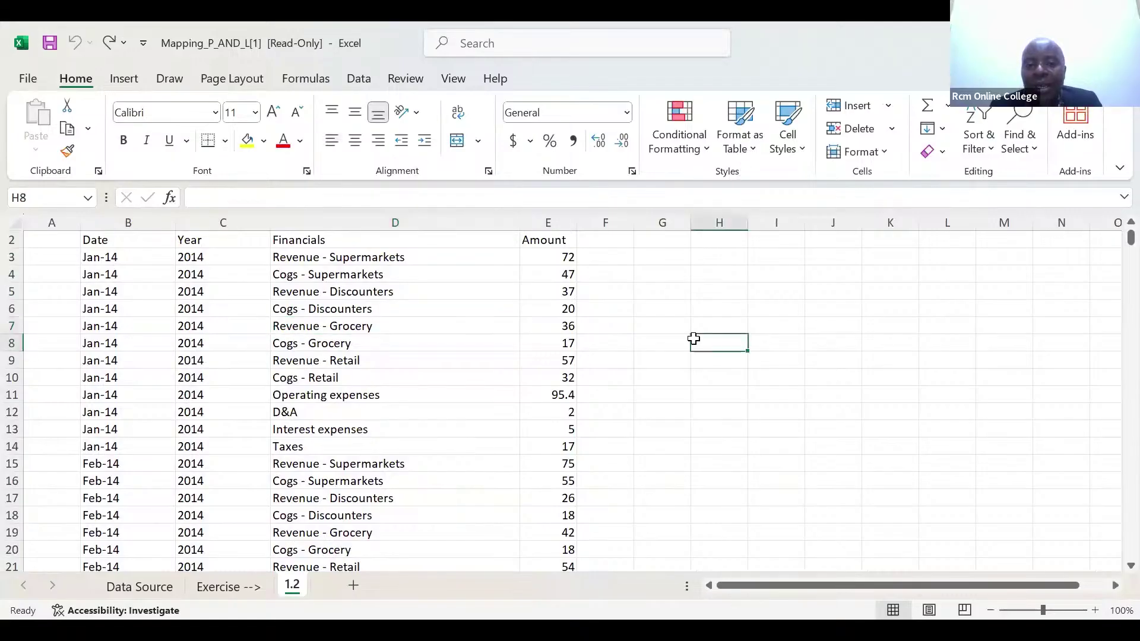
{"action": "type", "text": "MAP"}
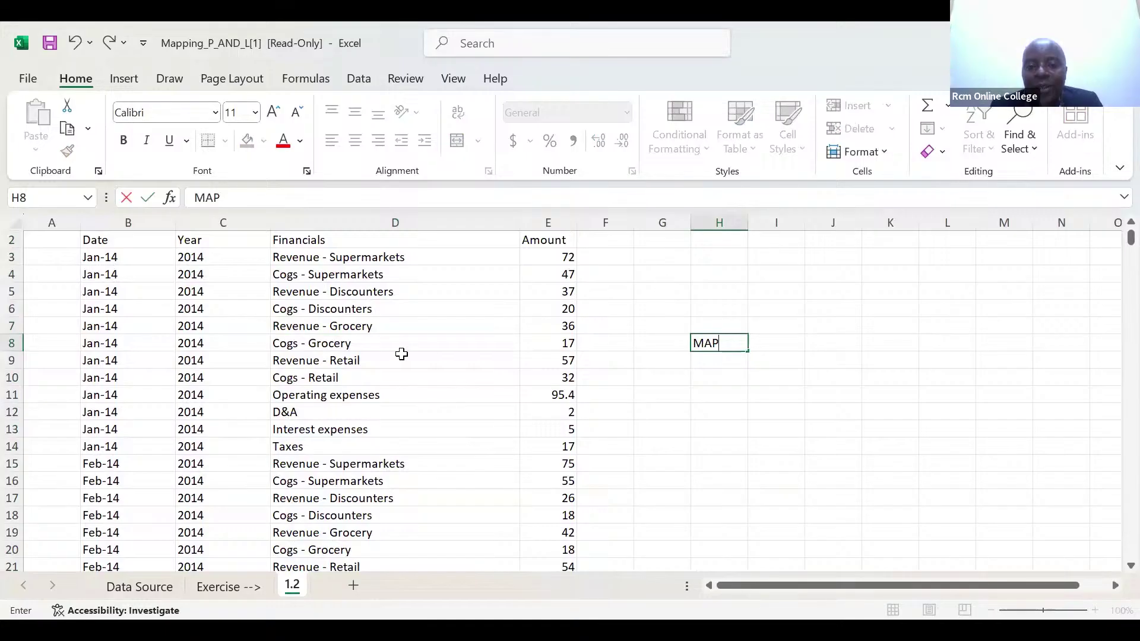
{"action": "left_click", "coordinate": [62, 238]}
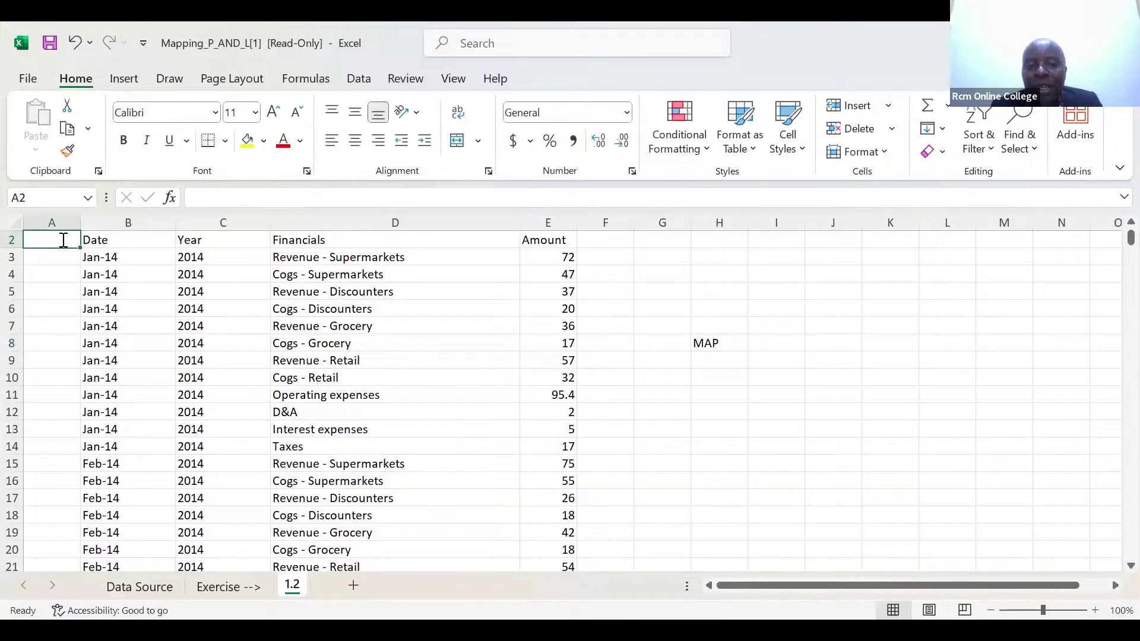
{"action": "type", "text": "MA"}
{"action": "key", "text": "BackSpace"}
{"action": "key", "text": "BackSpace"}
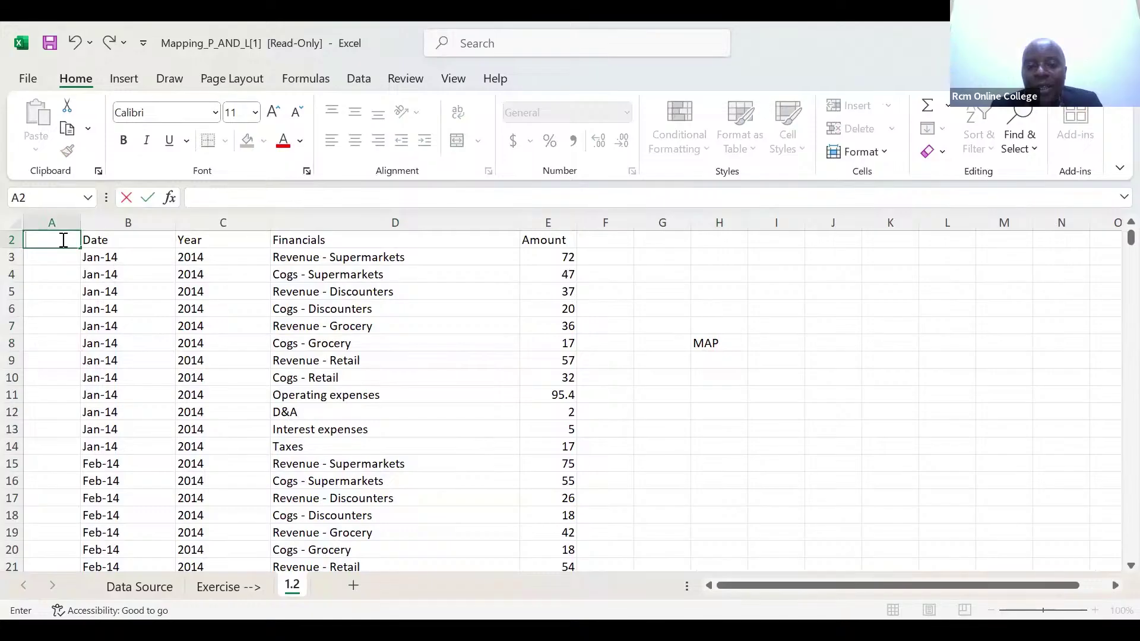
{"action": "key", "text": "F2"}
Add the column header MAPPING in cell F2, beside the Amount header.
{"action": "left_click", "coordinate": [604, 221]}
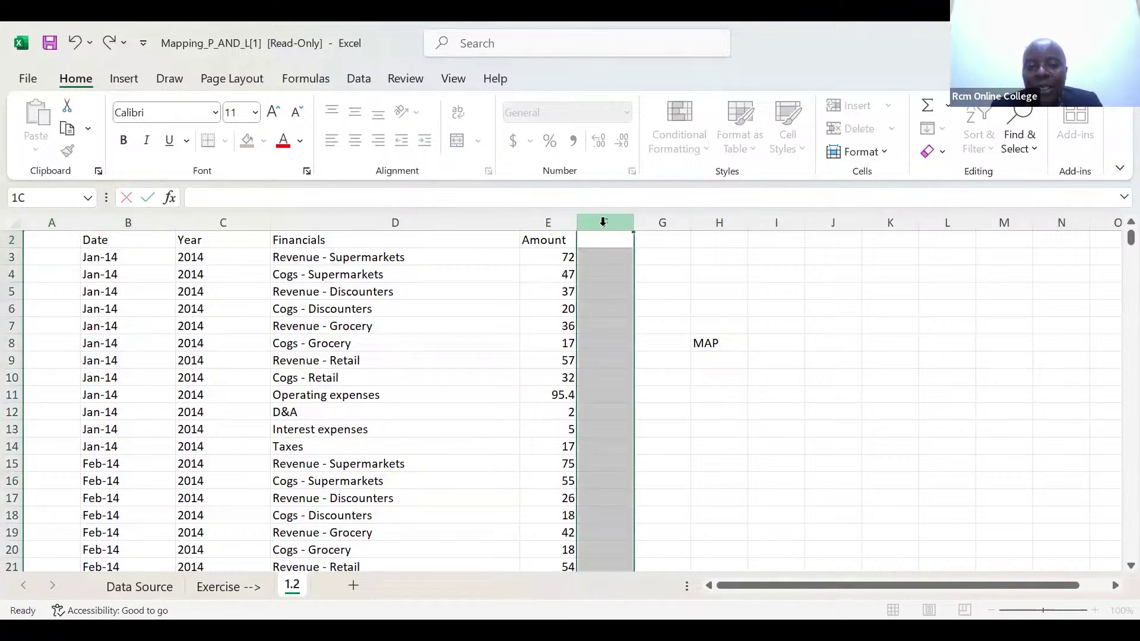
{"action": "left_click", "coordinate": [605, 237]}
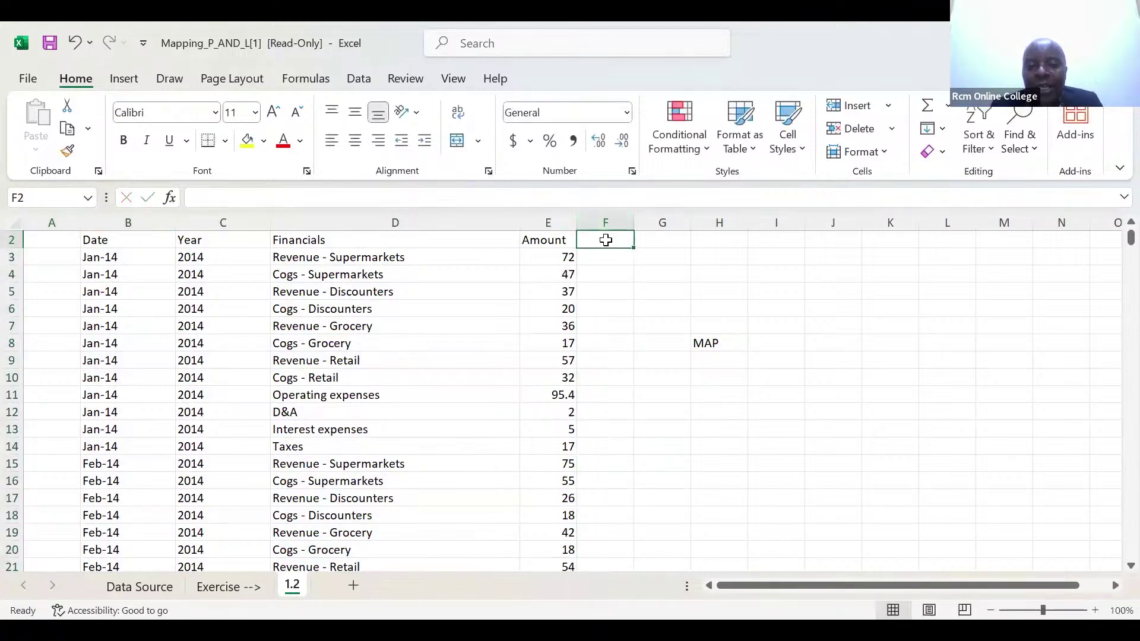
{"action": "type", "text": "MAPP"}
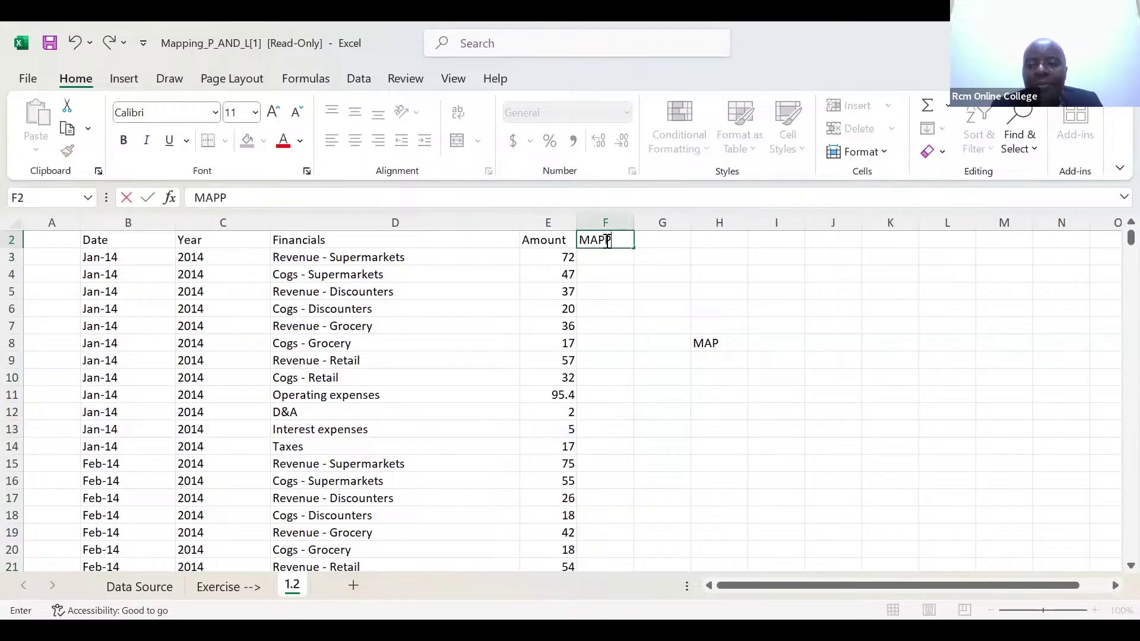
{"action": "type", "text": "ING"}
{"action": "key", "text": "Return"}
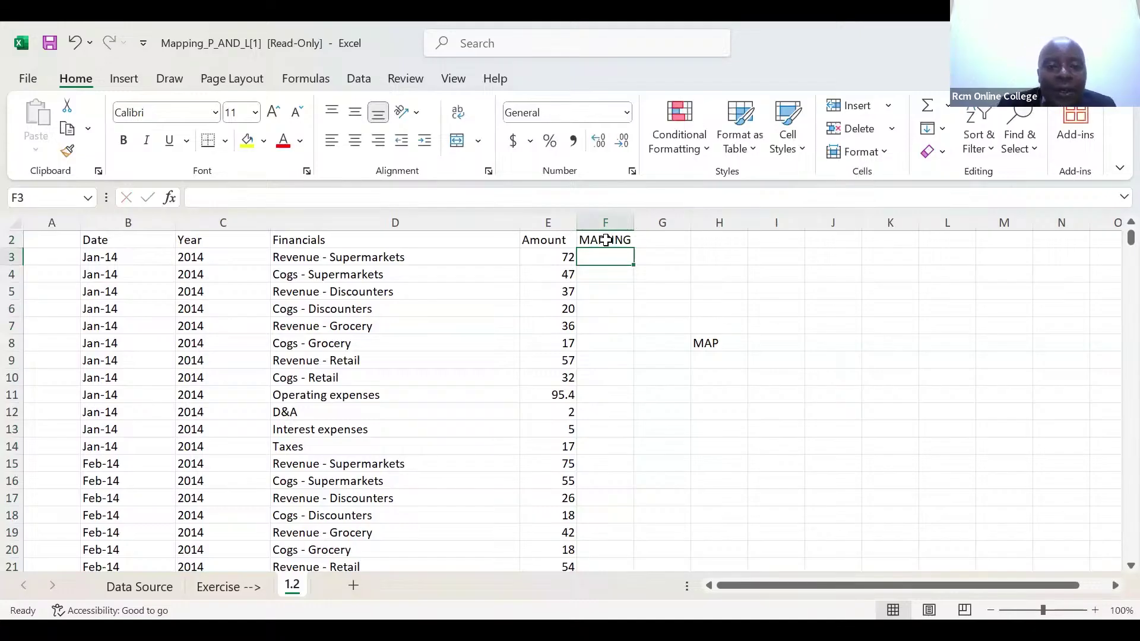
Convert range B2:F437, including the MAPPING column and the headers, into a table.
{"action": "left_click", "coordinate": [304, 322]}
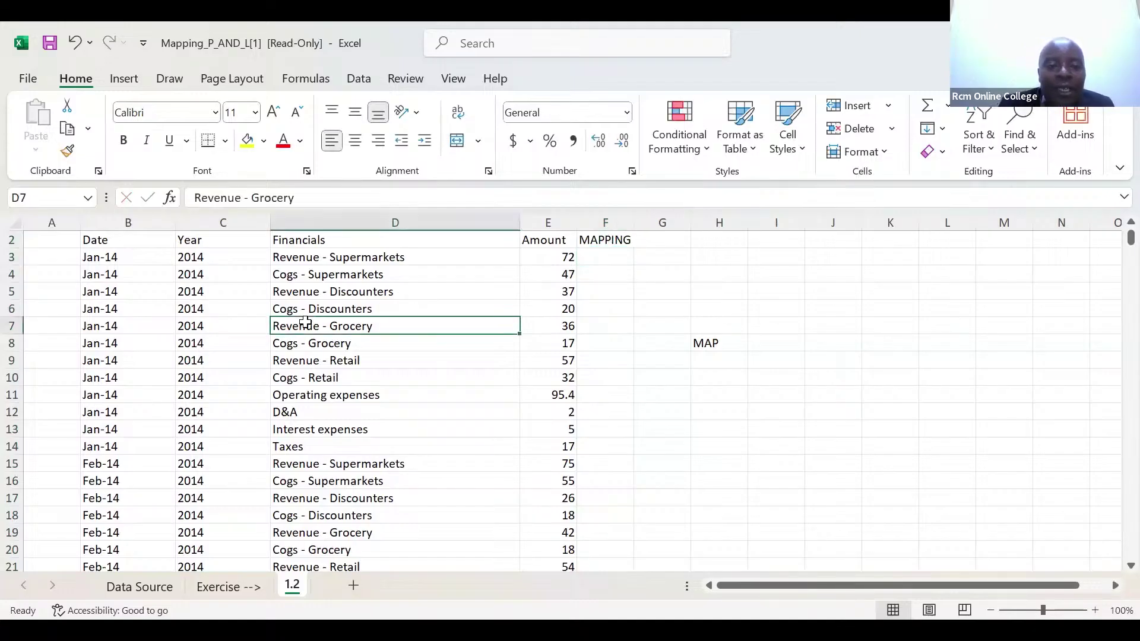
{"action": "key", "text": "ctrl+t"}
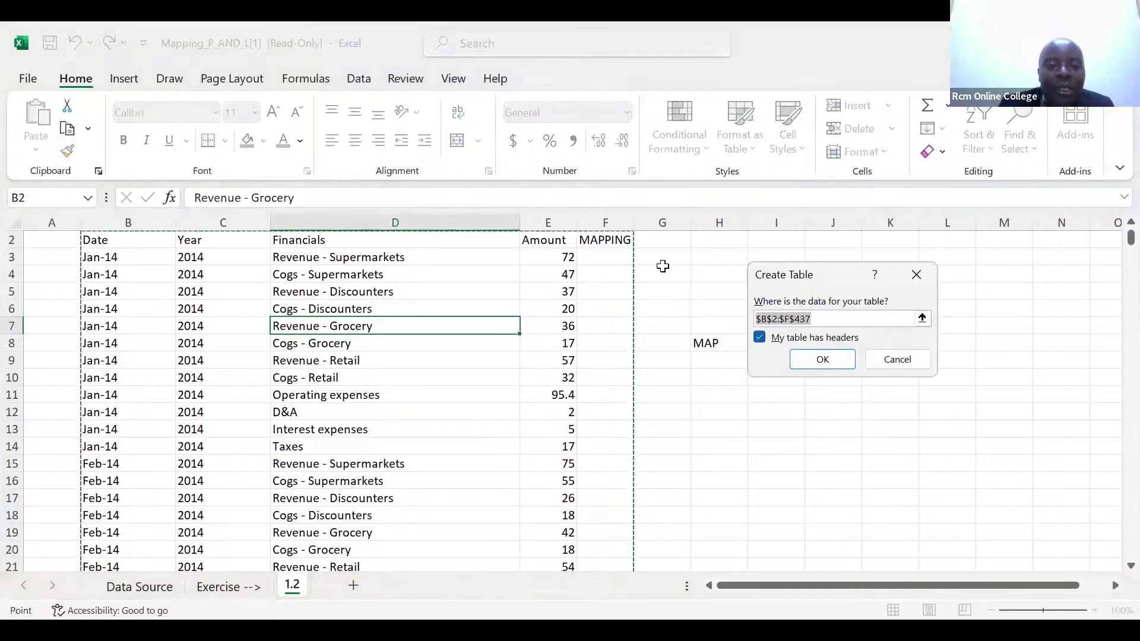
{"action": "left_click", "coordinate": [822, 361]}
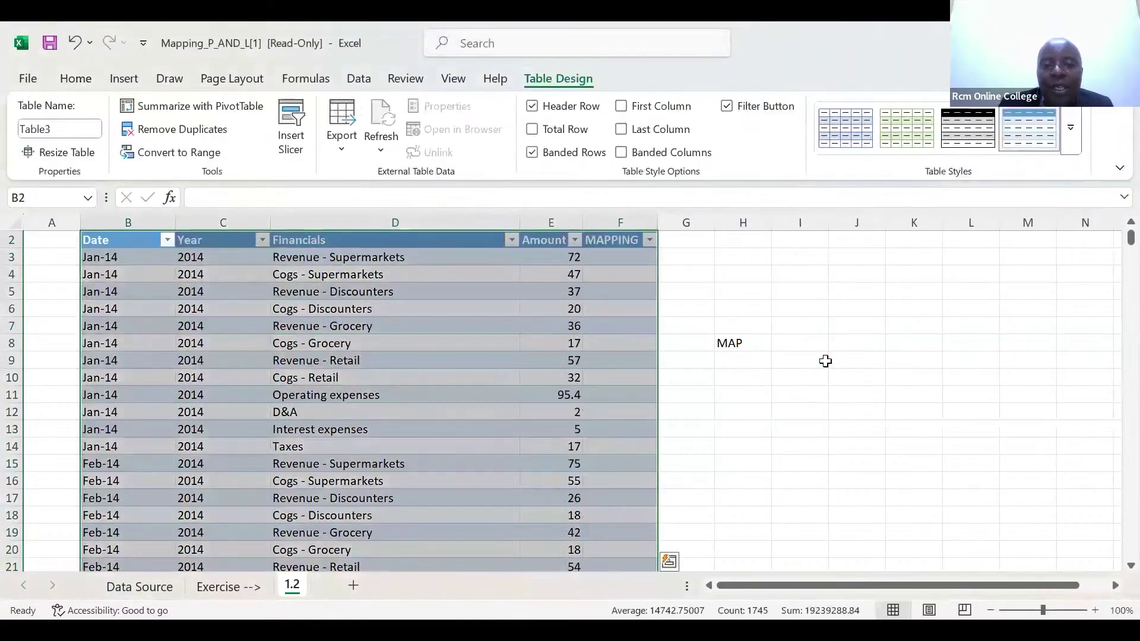
{"action": "left_click", "coordinate": [461, 378]}
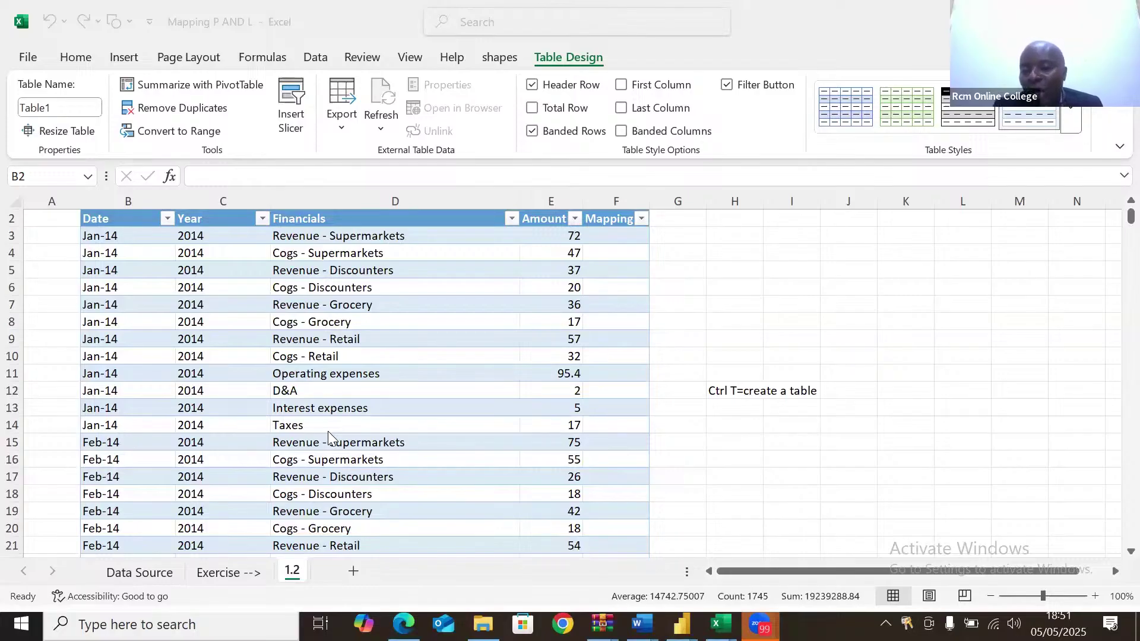
{"action": "left_click", "coordinate": [681, 196]}
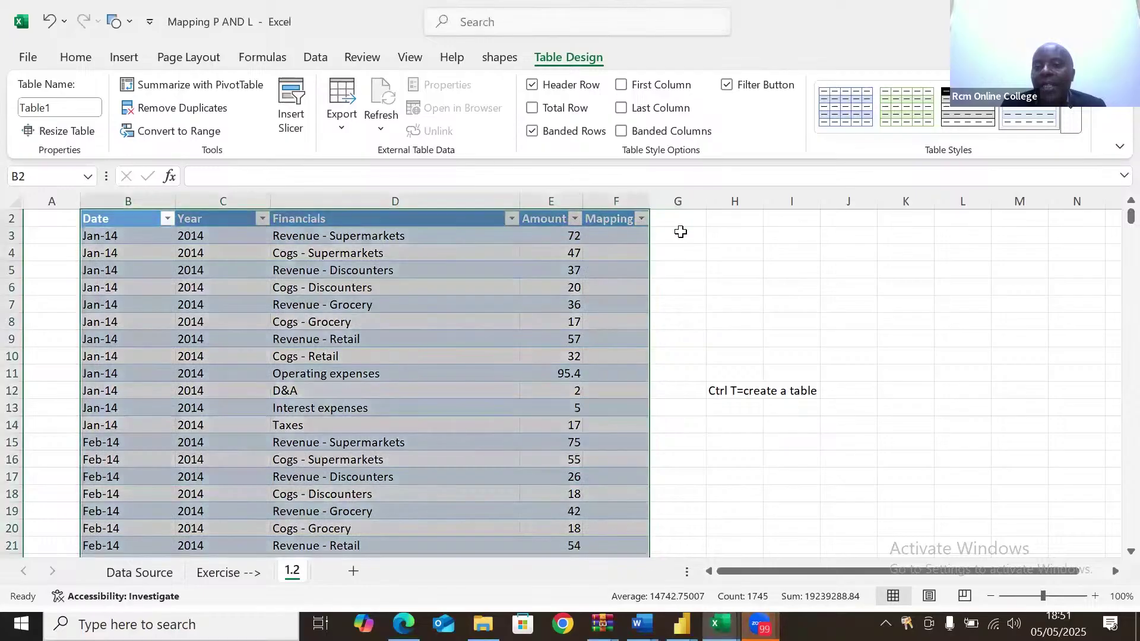
{"action": "left_click", "coordinate": [681, 197]}
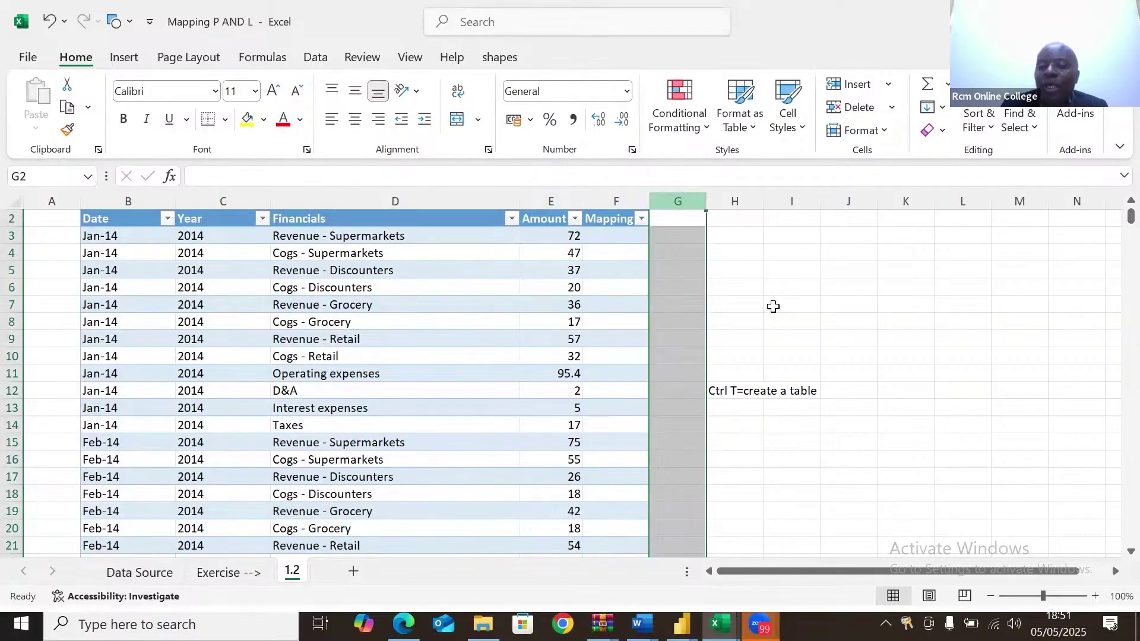
Enter the note "ctrl shift plus" in cell I15, below the table-creation note.
{"action": "left_click", "coordinate": [777, 442]}
{"action": "type", "text": "c"}
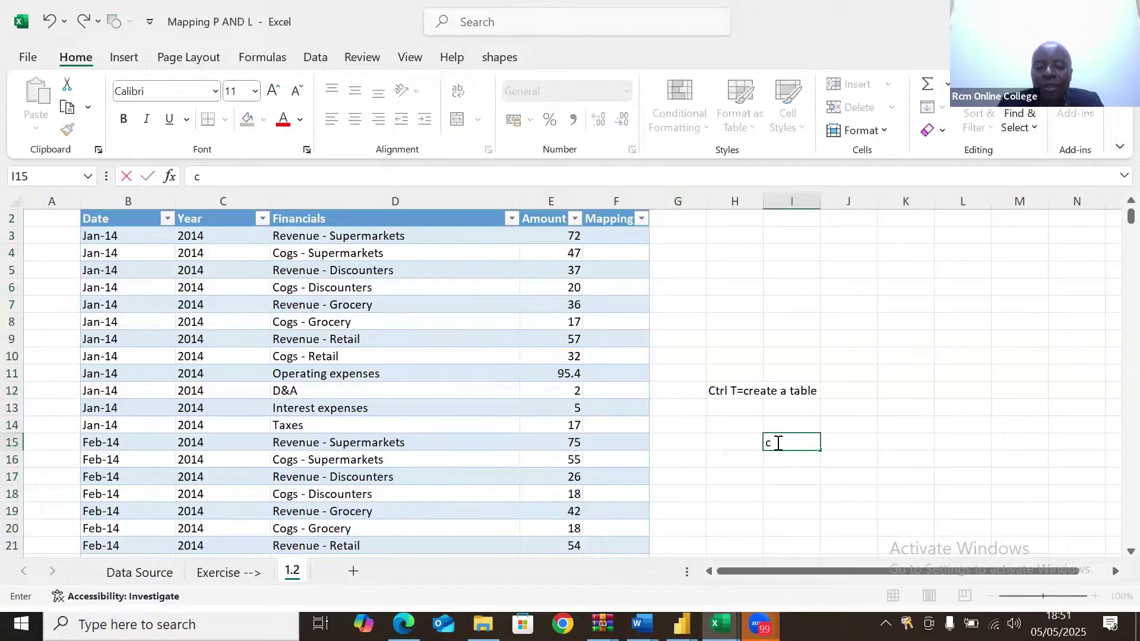
{"action": "type", "text": "trl"}
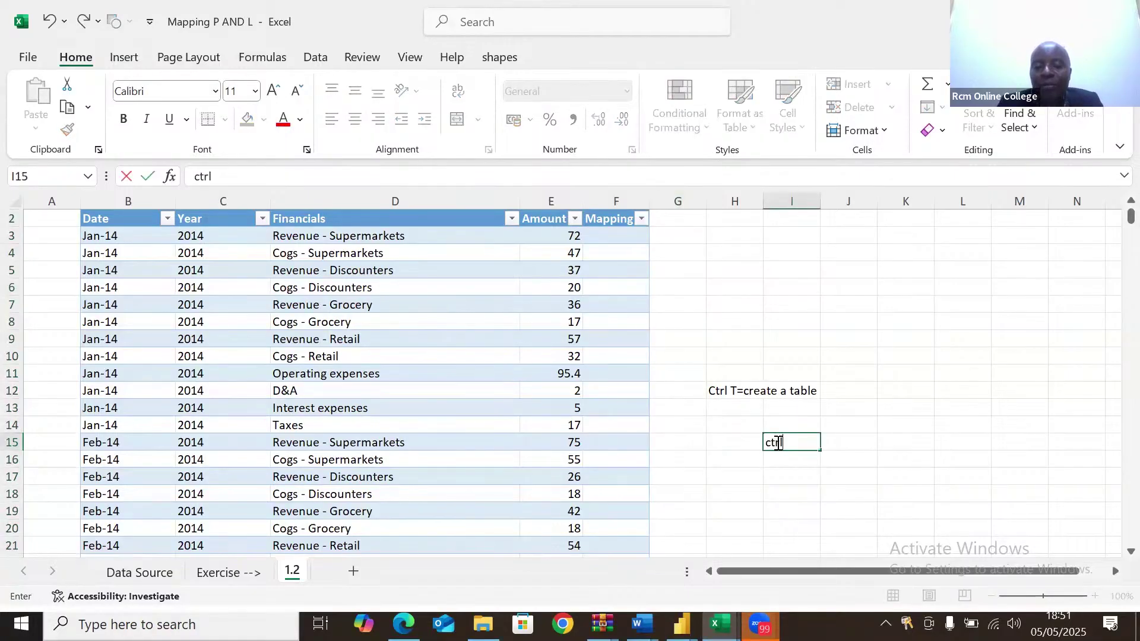
{"action": "type", "text": " plus"}
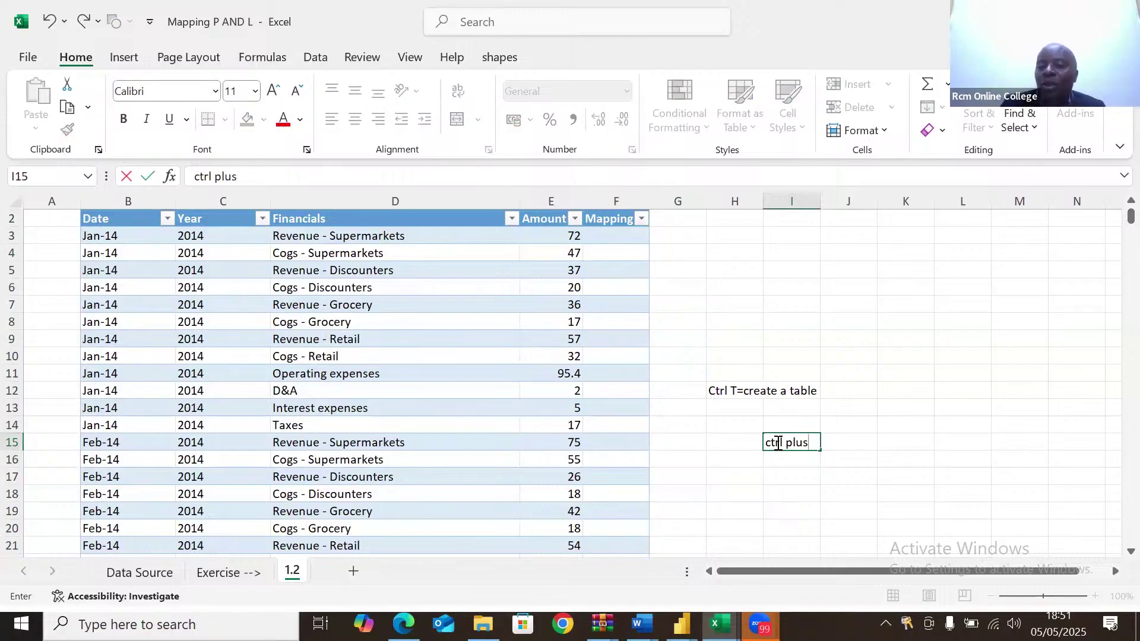
{"action": "left_click", "coordinate": [787, 440]}
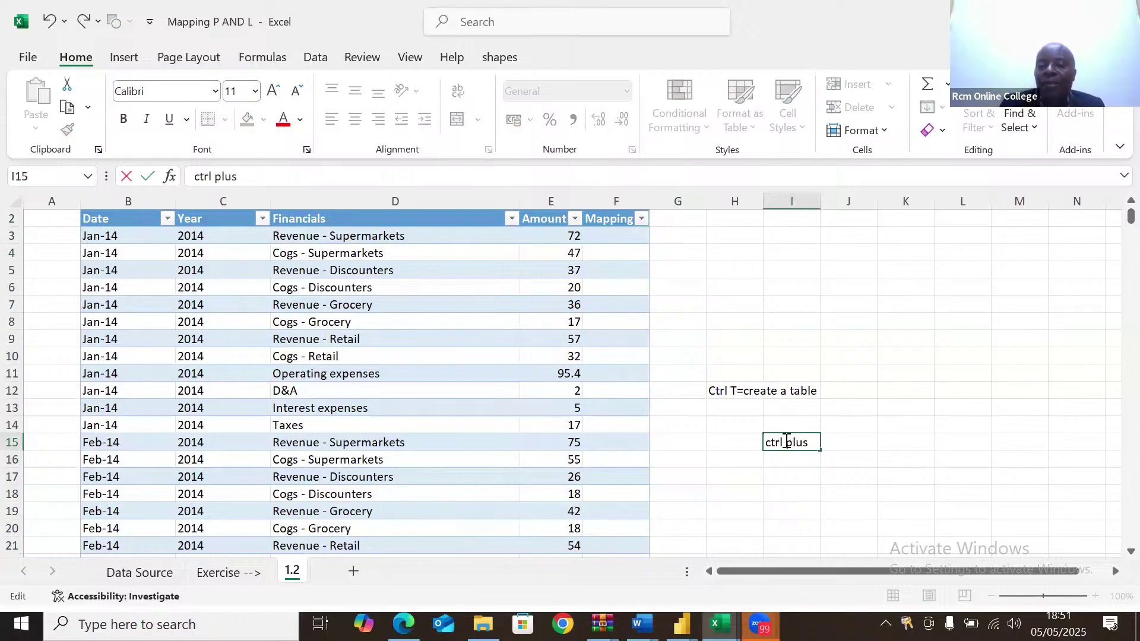
{"action": "type", "text": "shift"}
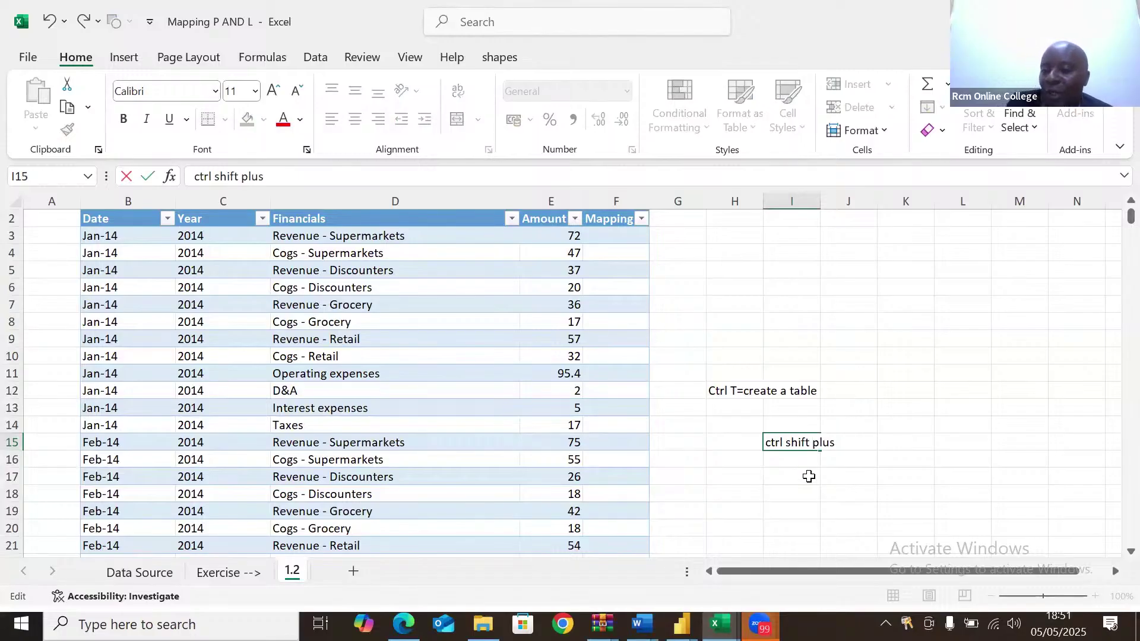
Insert a blank column at column G and another at column H, between the table and the shortcut notes.
{"action": "left_click", "coordinate": [686, 196]}
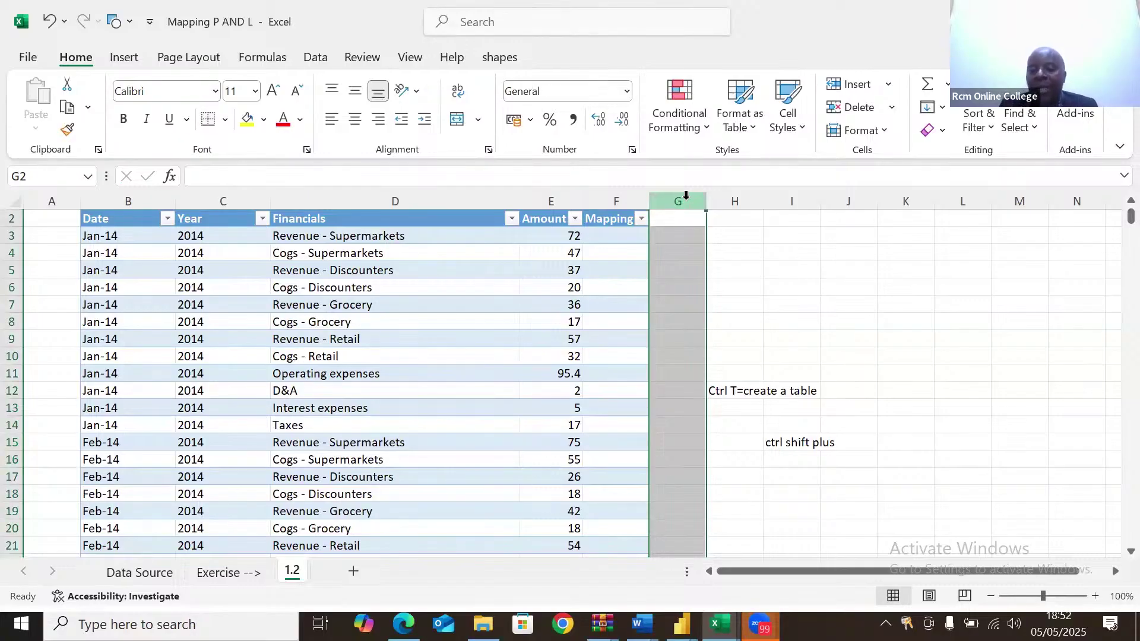
{"action": "key", "text": "ctrl+shift+plus"}
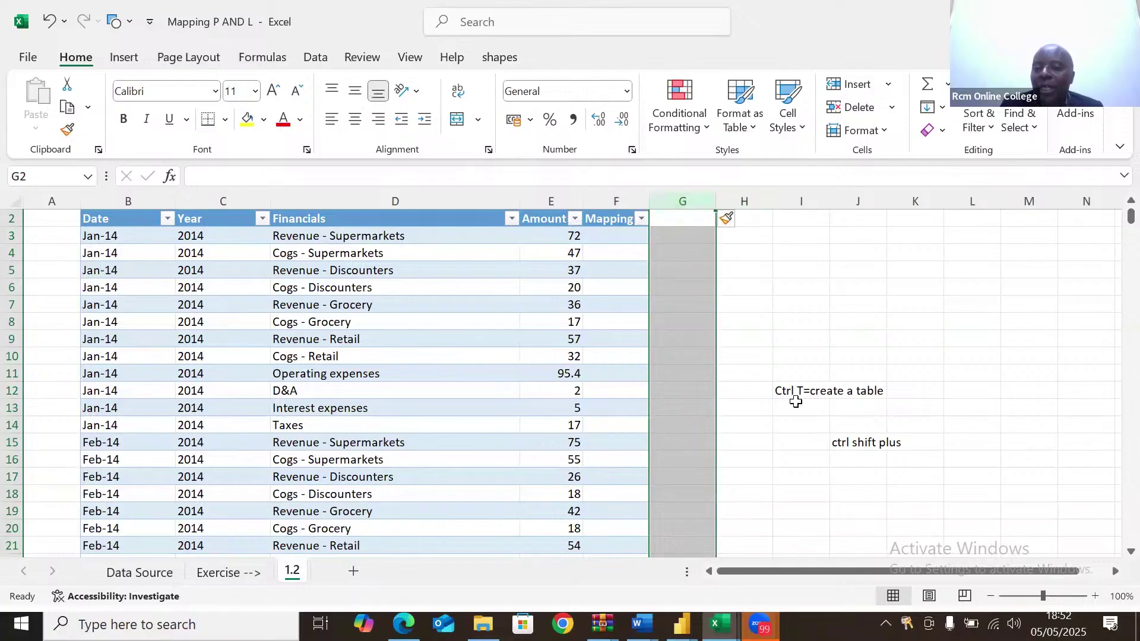
{"action": "left_click", "coordinate": [854, 499]}
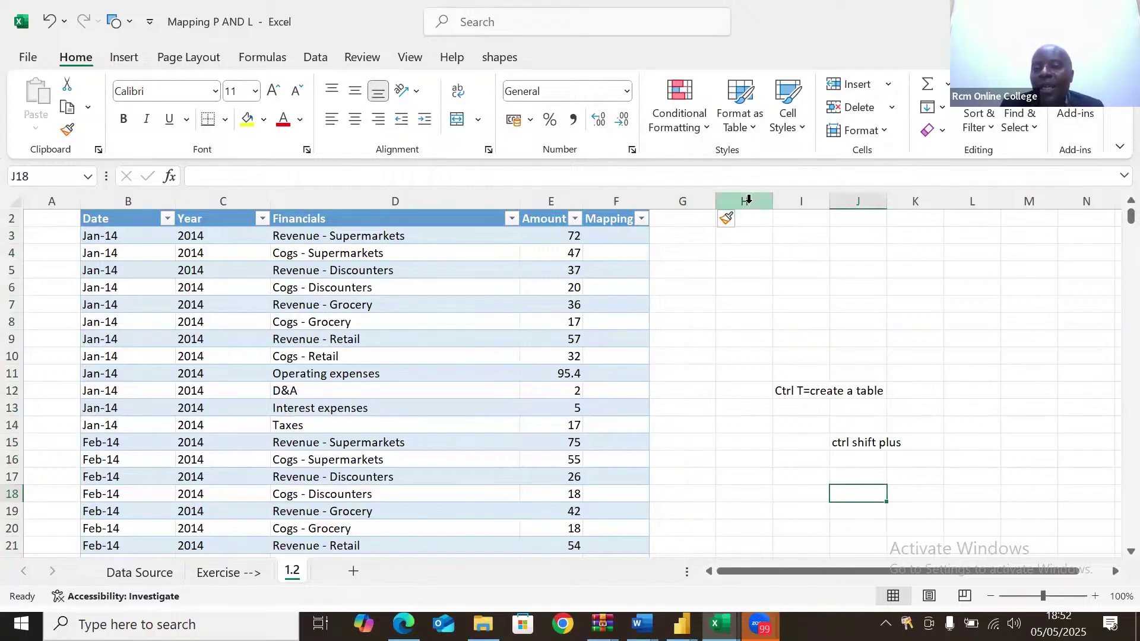
{"action": "left_click", "coordinate": [749, 200]}
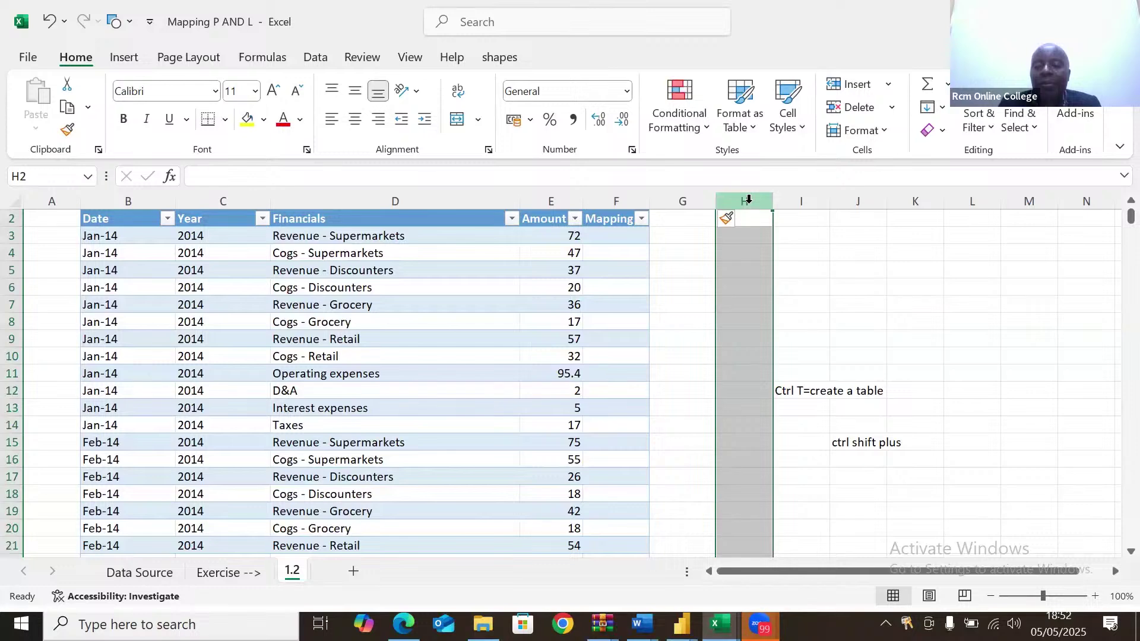
{"action": "key", "text": "ctrl+shift+plus"}
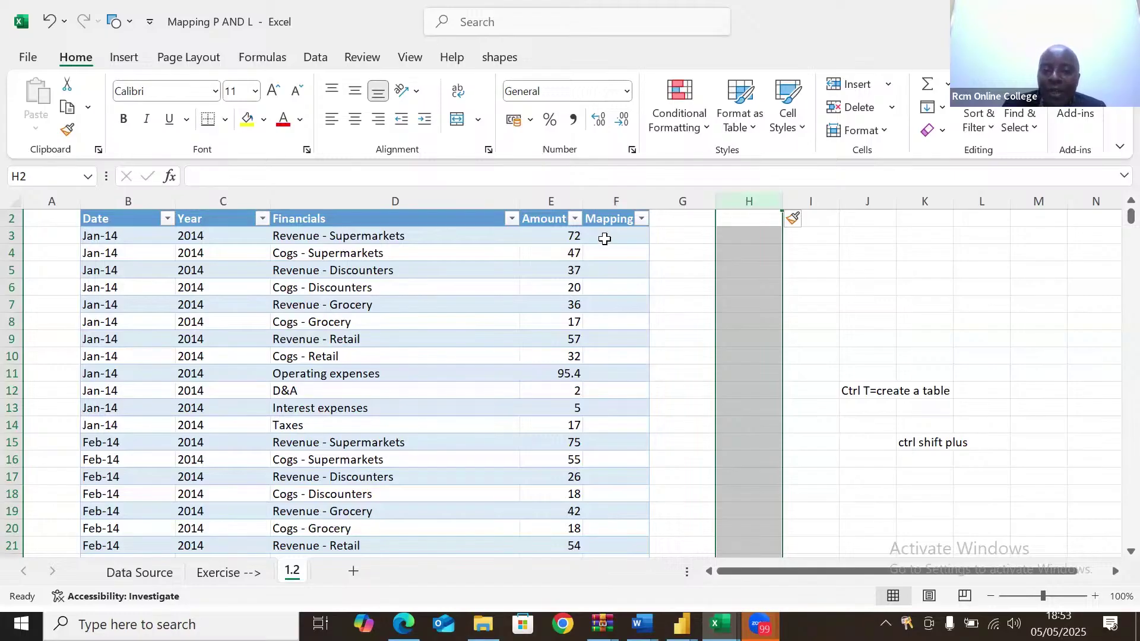
Enter Revenue in cell F3, the first cell of the Mapping column.
{"action": "left_click", "coordinate": [604, 239]}
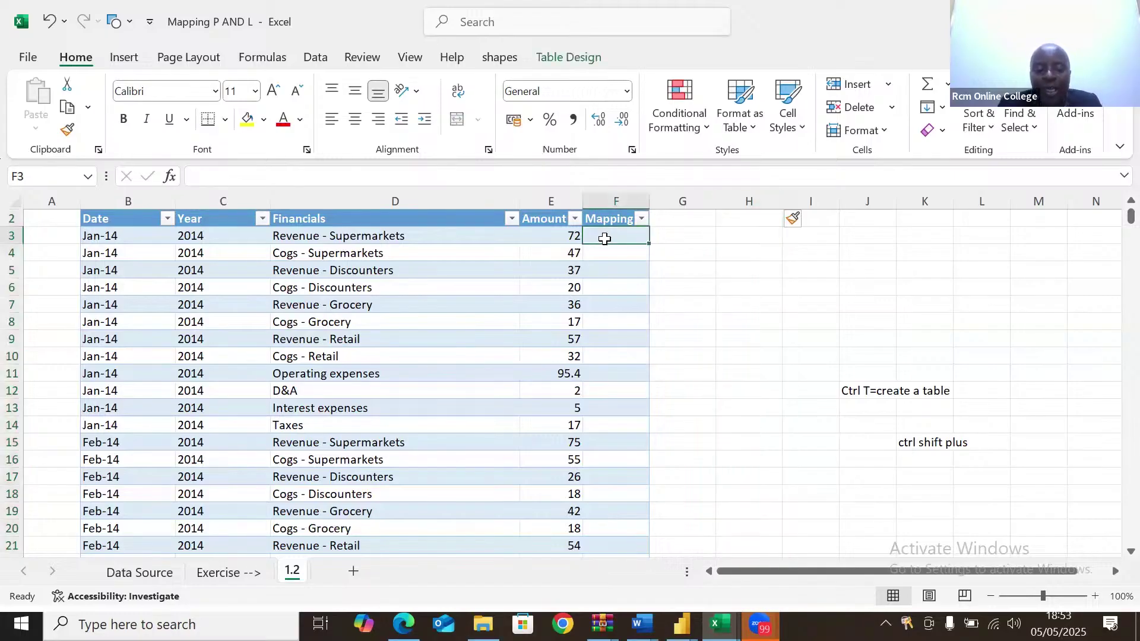
{"action": "type", "text": "RE"}
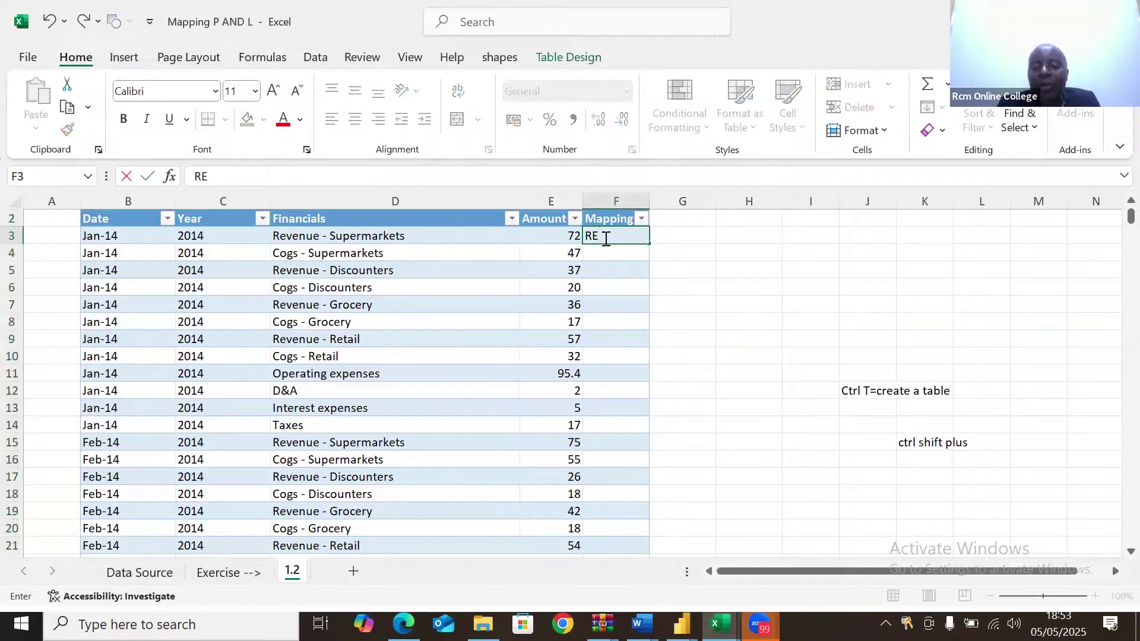
{"action": "key", "text": "BackSpace"}
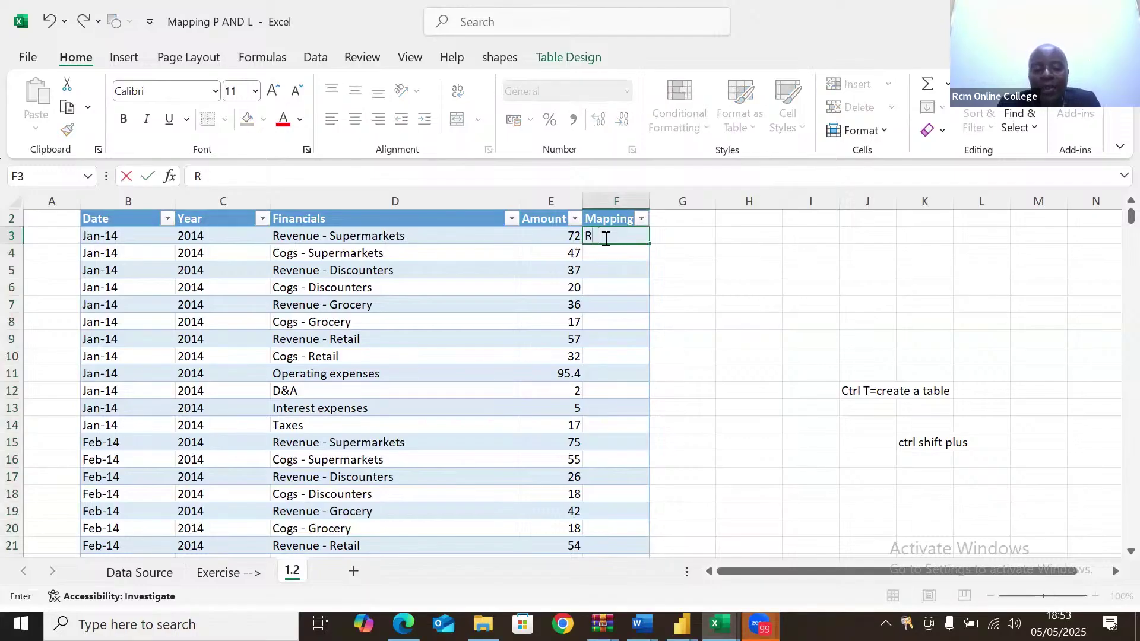
{"action": "type", "text": "even"}
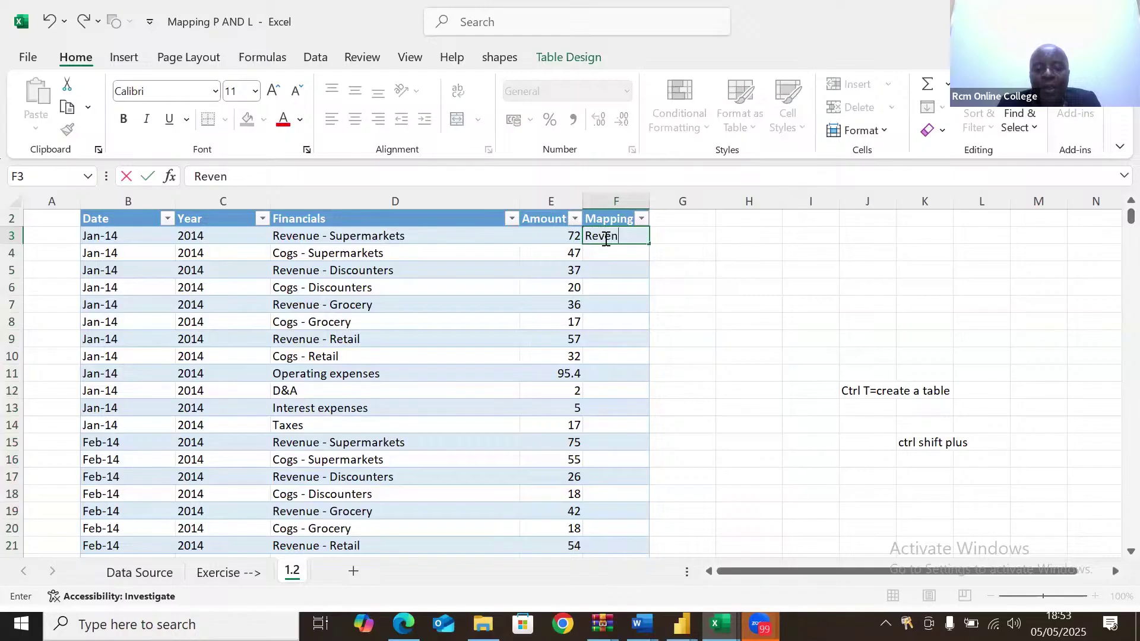
{"action": "type", "text": "ue"}
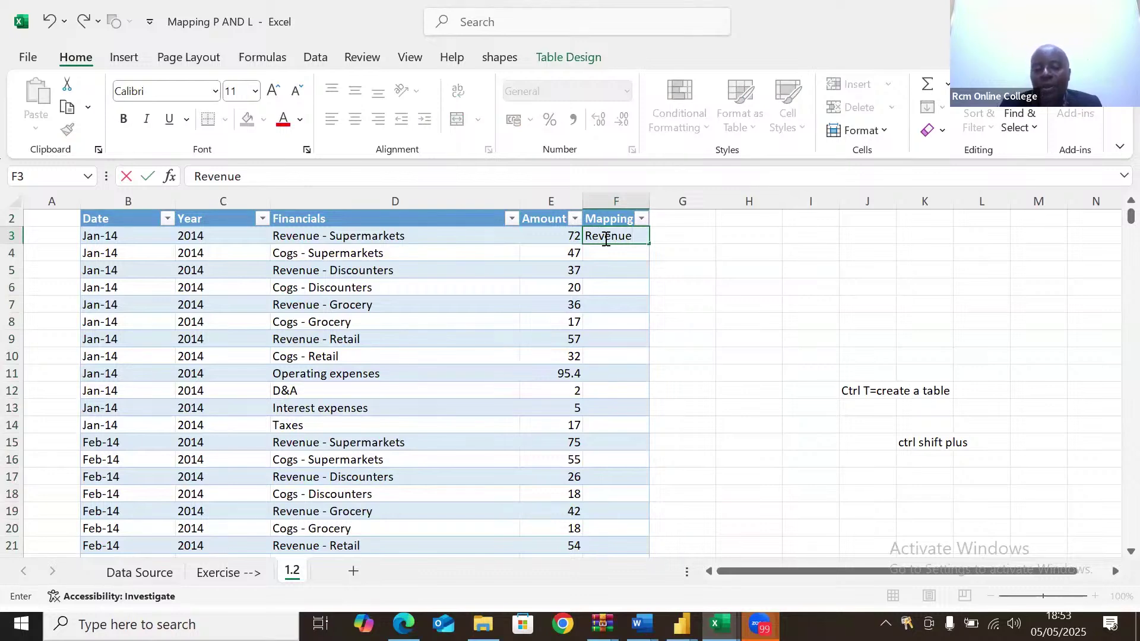
{"action": "key", "text": "ctrl+Return"}
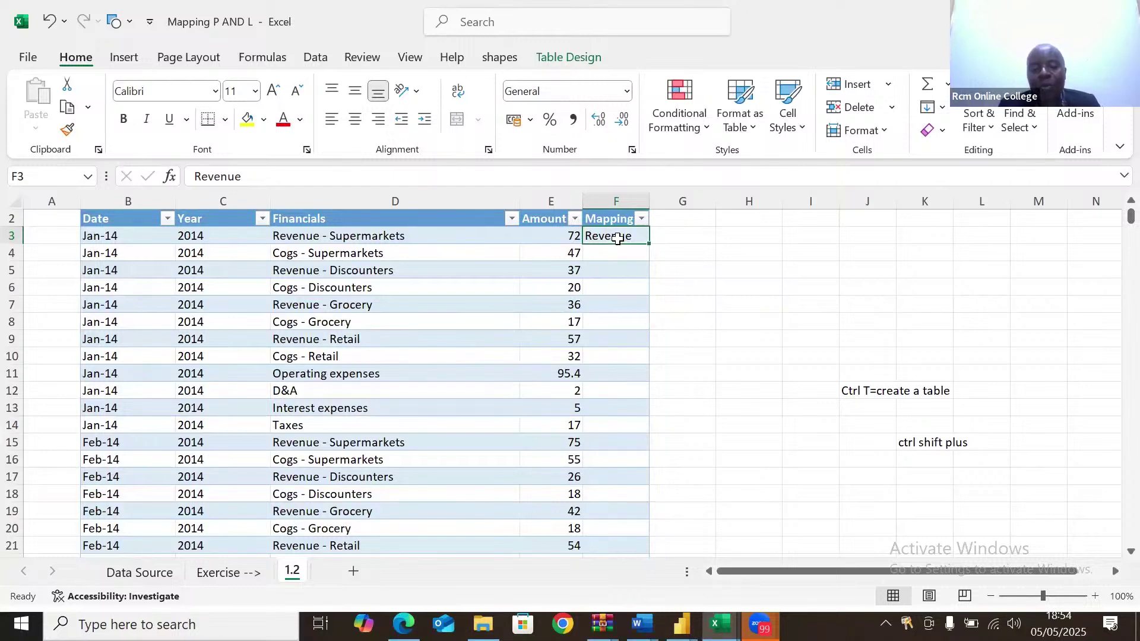
{"action": "key", "text": "ctrl+c"}
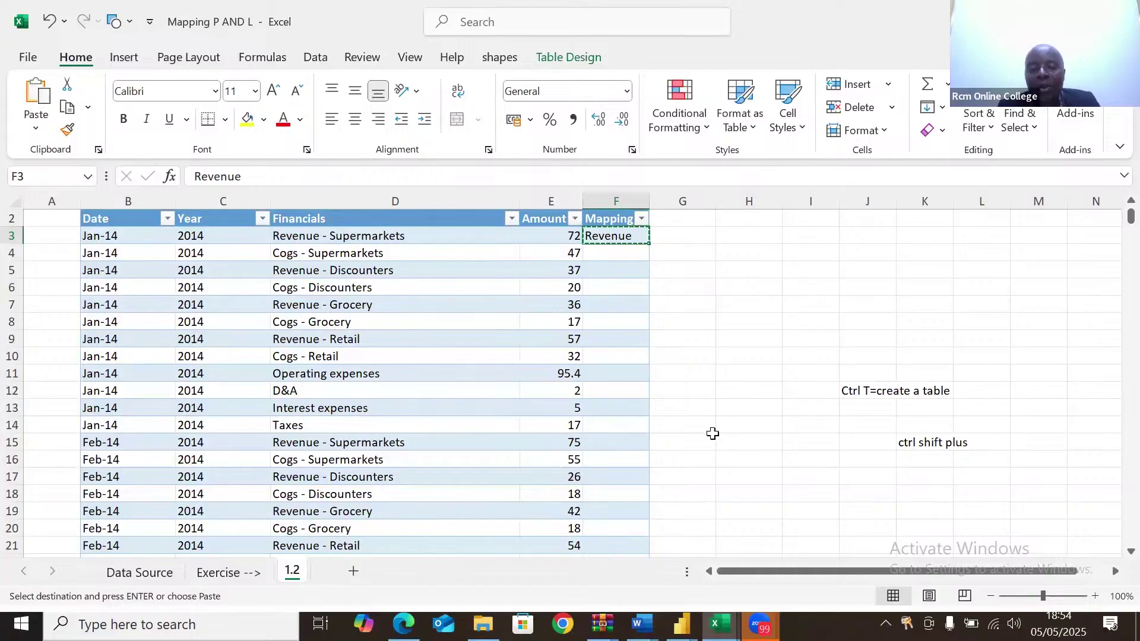
{"action": "key", "text": "Escape"}
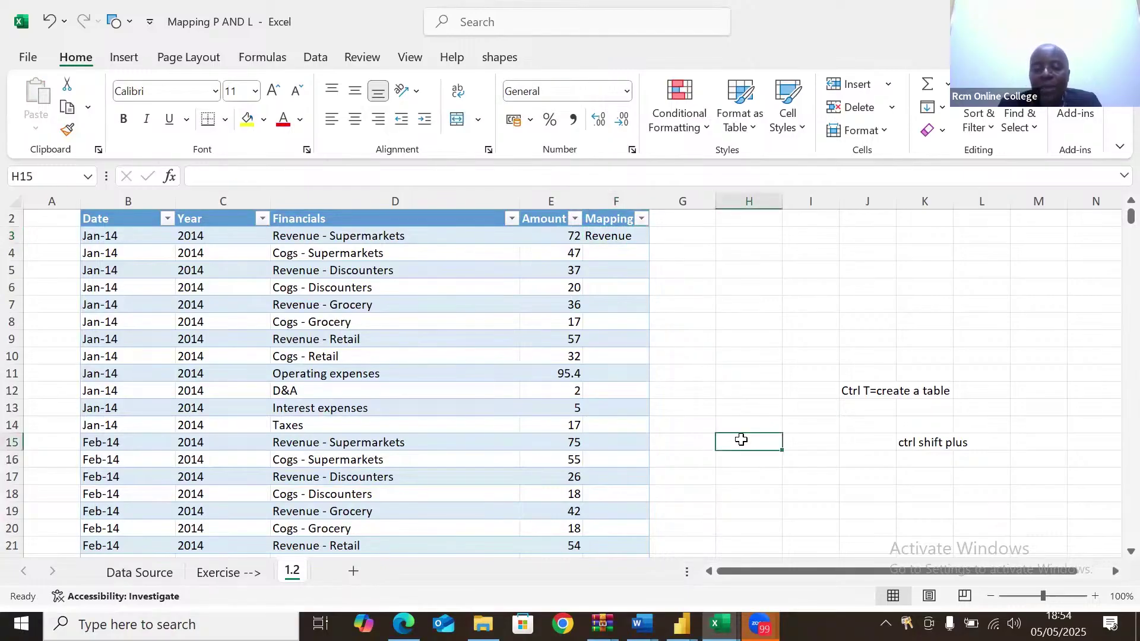
Enter the note "contrl shift down arrow" in cell H15.
{"action": "type", "text": "co"}
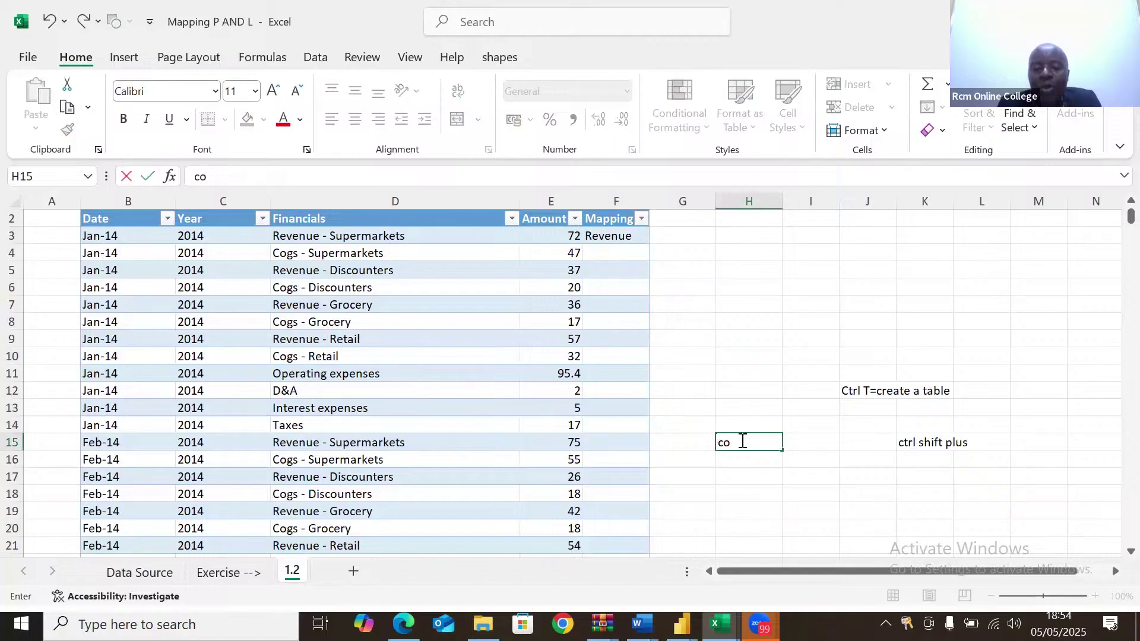
{"action": "type", "text": "ntrl shift d"}
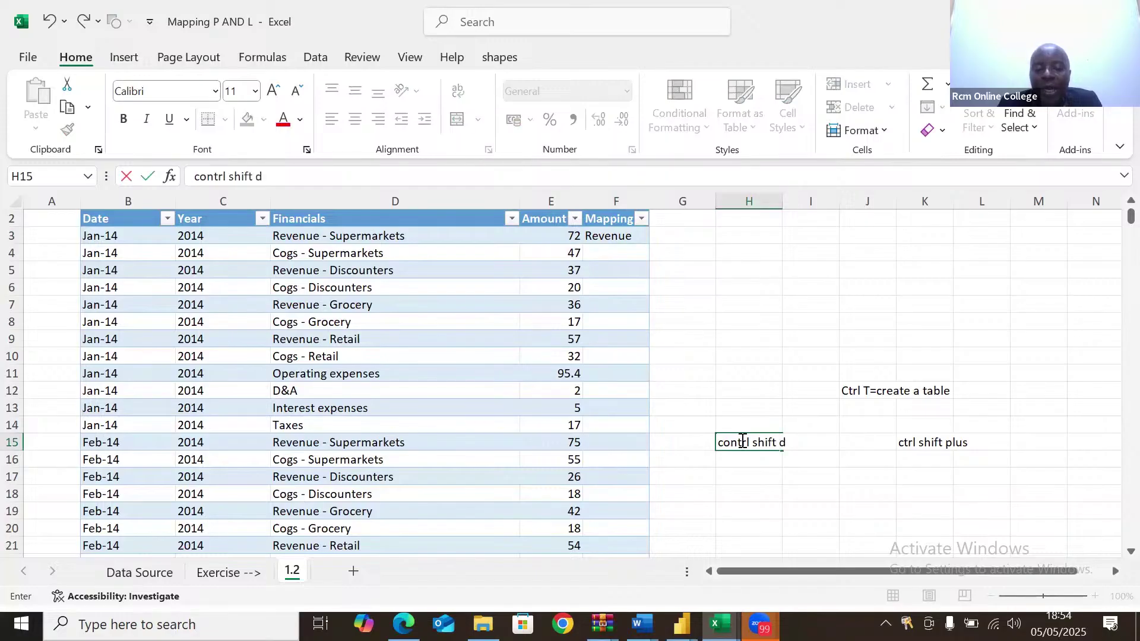
{"action": "type", "text": "own arrow"}
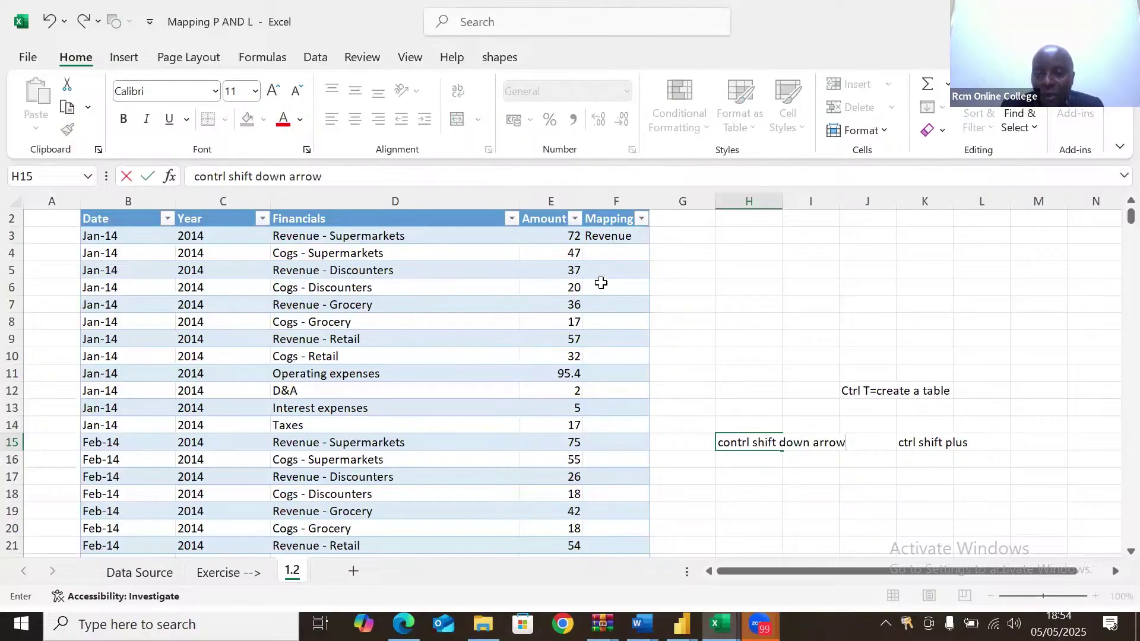
Copy Revenue from cell F3 down the entire Mapping column to row 437.
{"action": "left_click", "coordinate": [606, 237]}
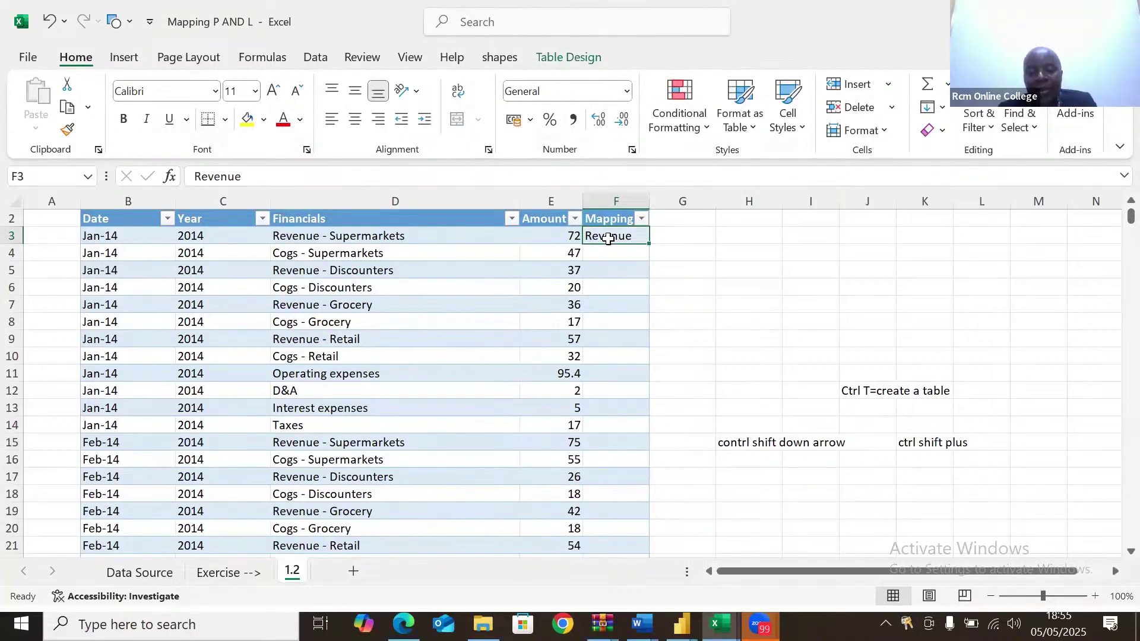
{"action": "key", "text": "ctrl+c"}
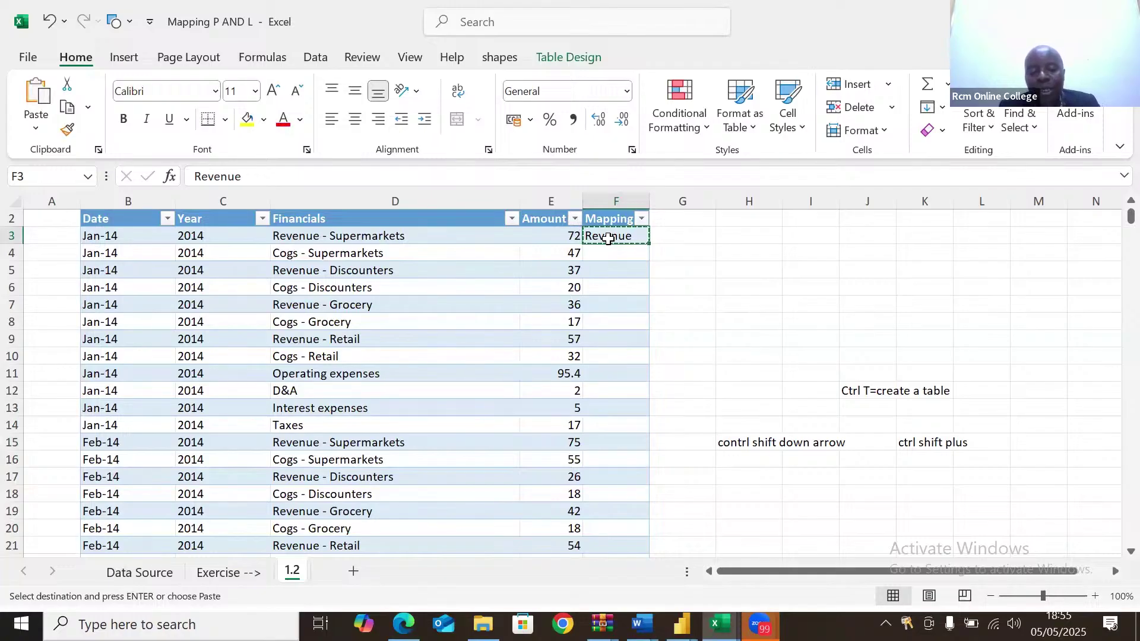
{"action": "key", "text": "ctrl+shift+Down"}
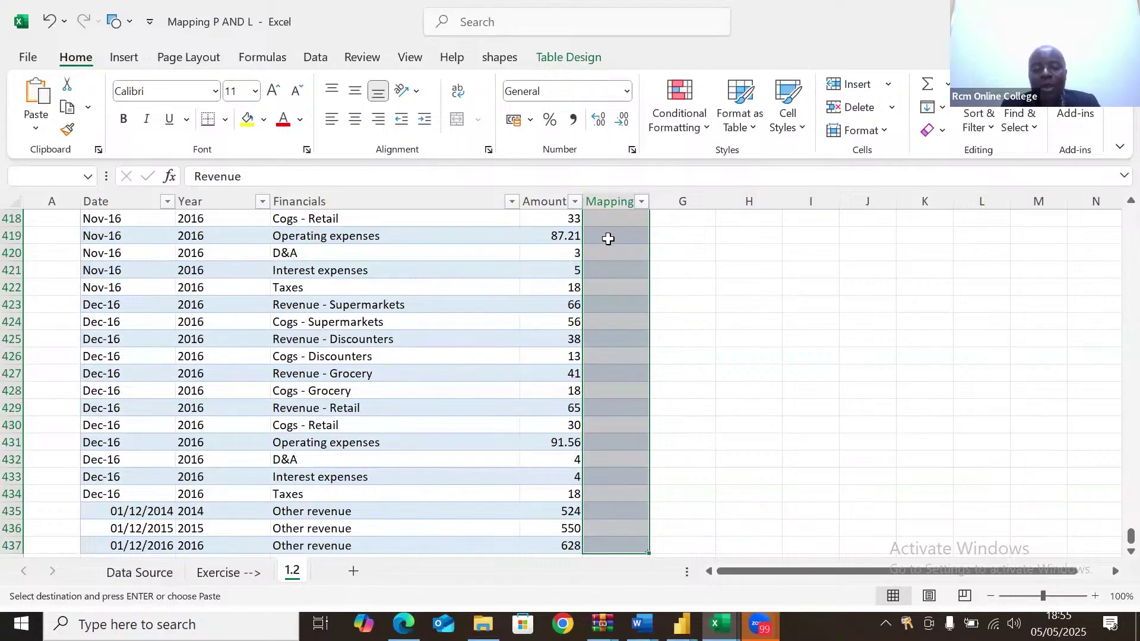
{"action": "key", "text": "ctrl+v"}
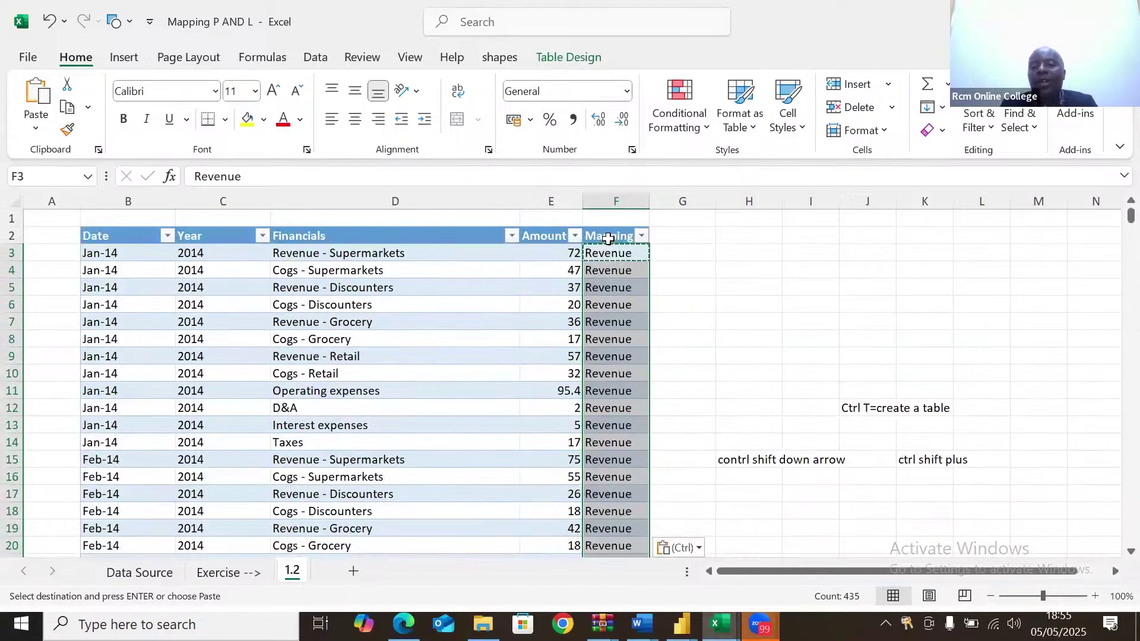
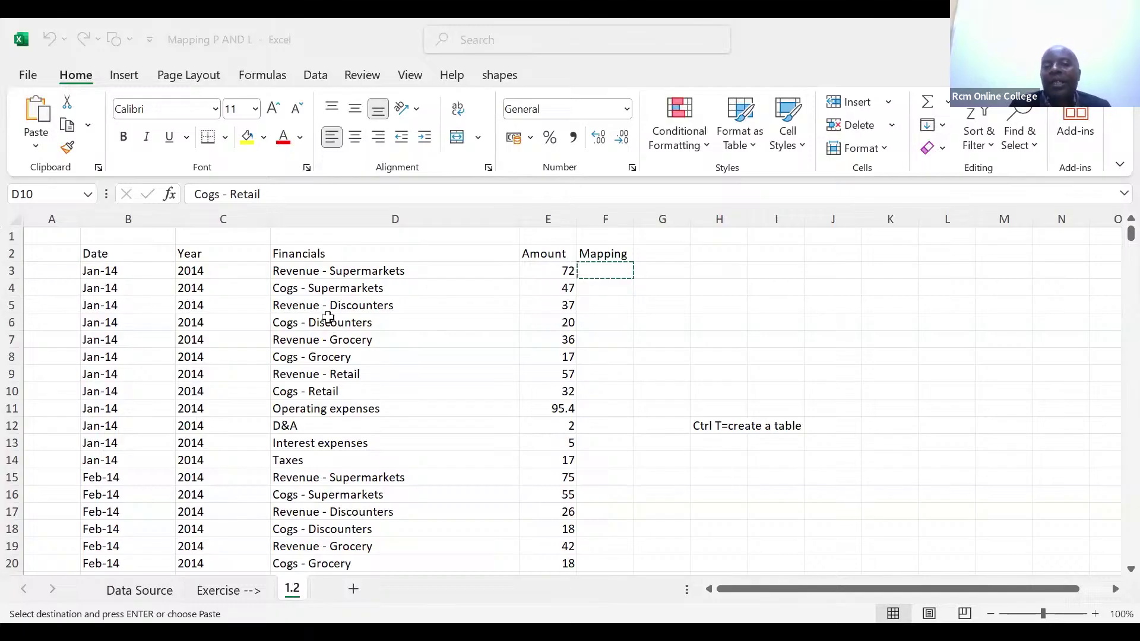
Clear the pending copy and convert range B2:F437, including its headers, into a table.
{"action": "left_click", "coordinate": [328, 318]}
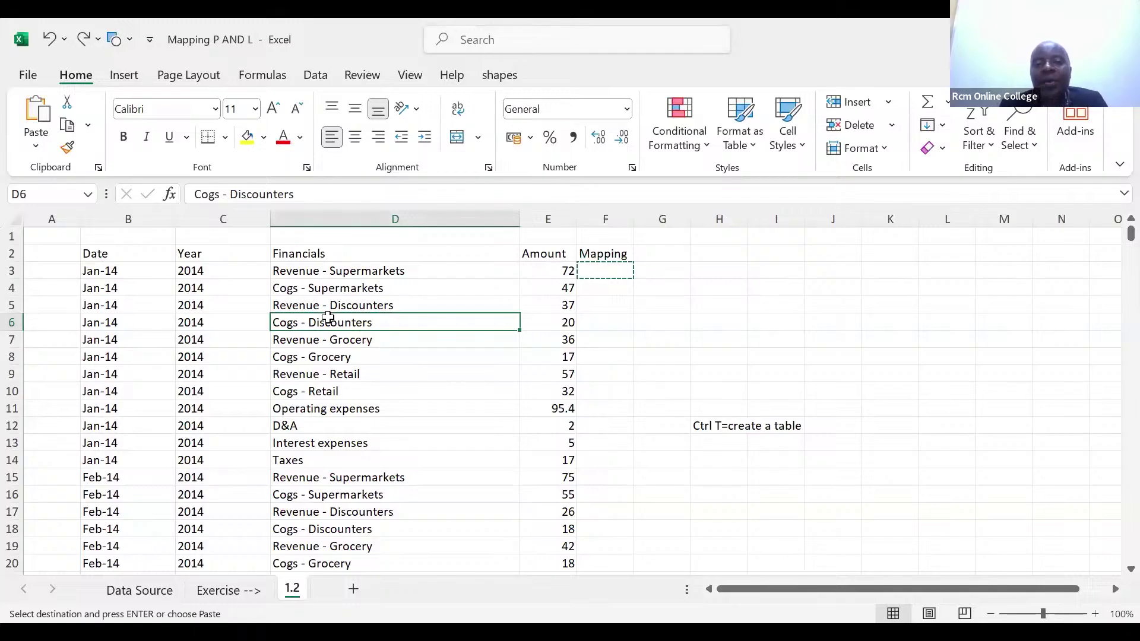
{"action": "key", "text": "Escape"}
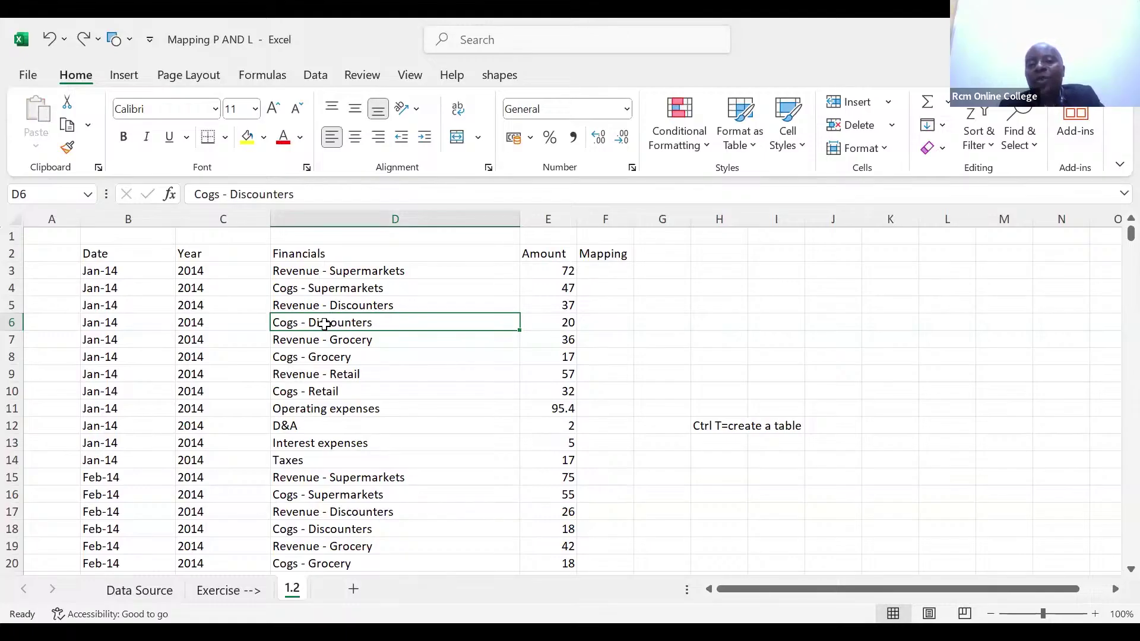
{"action": "key", "text": "ctrl+t"}
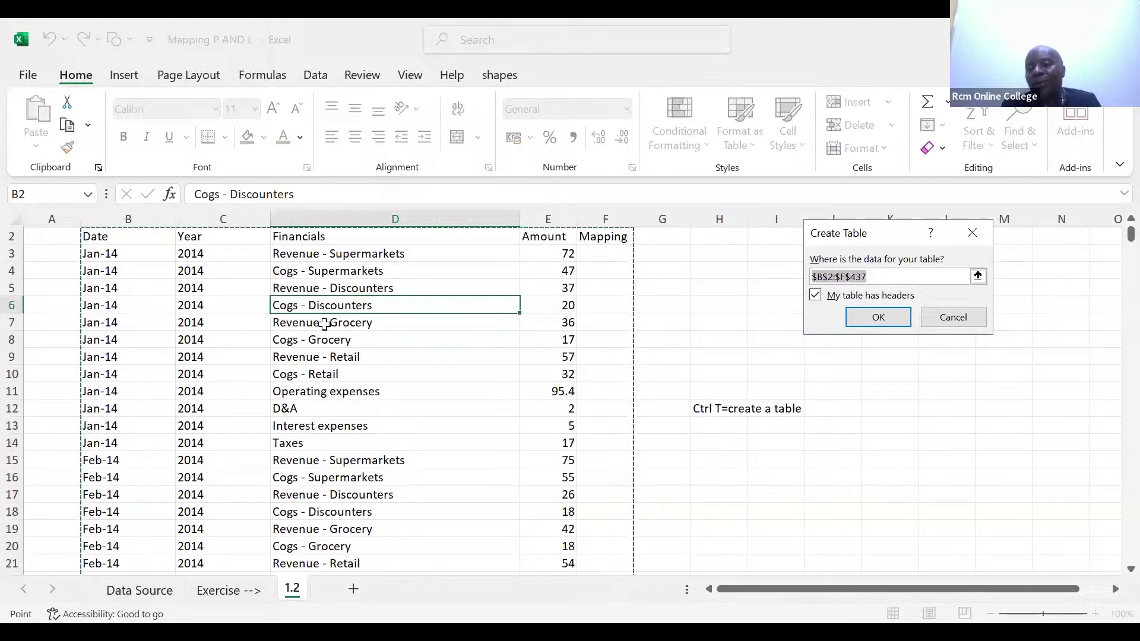
{"action": "left_click", "coordinate": [877, 318]}
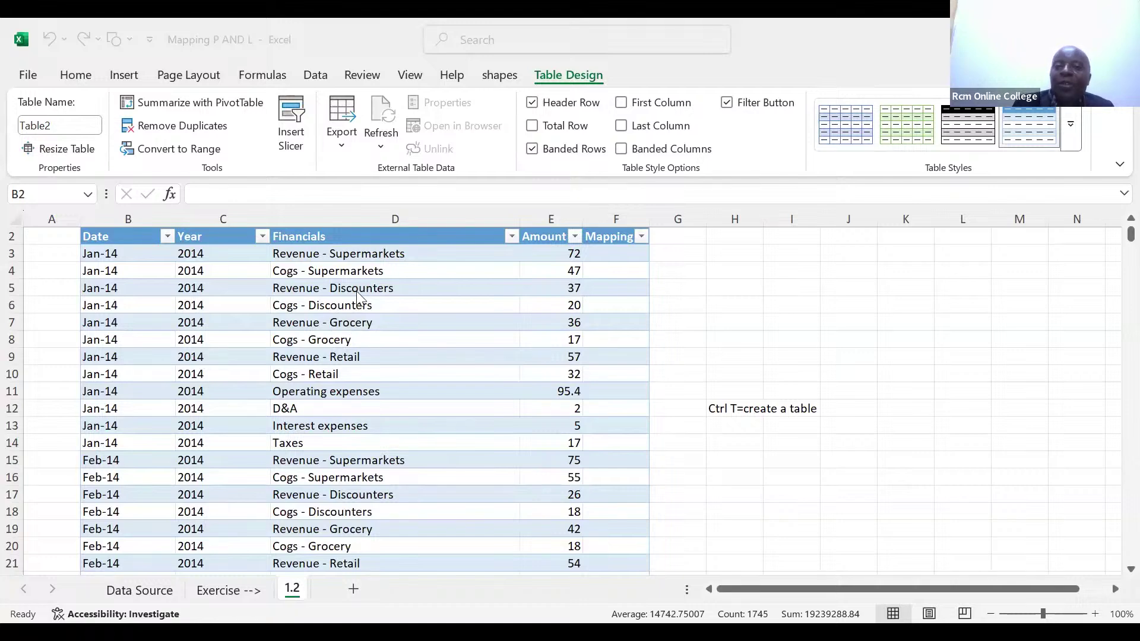
Filter the Financials column to the entries matching "reve".
{"action": "left_click", "coordinate": [611, 252]}
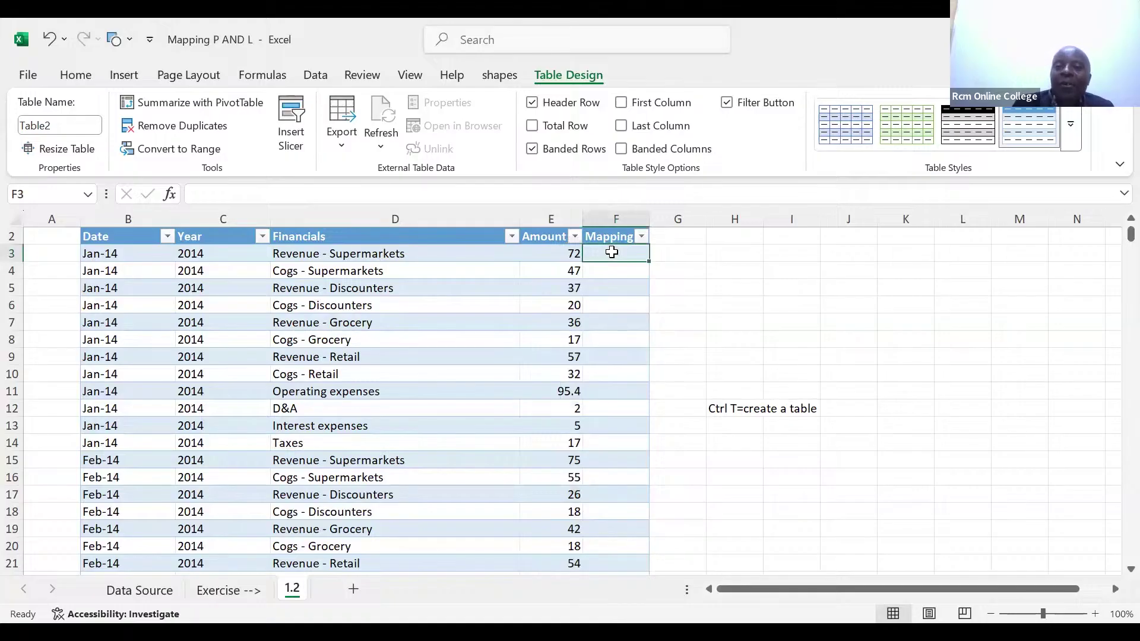
{"action": "left_click", "coordinate": [512, 238]}
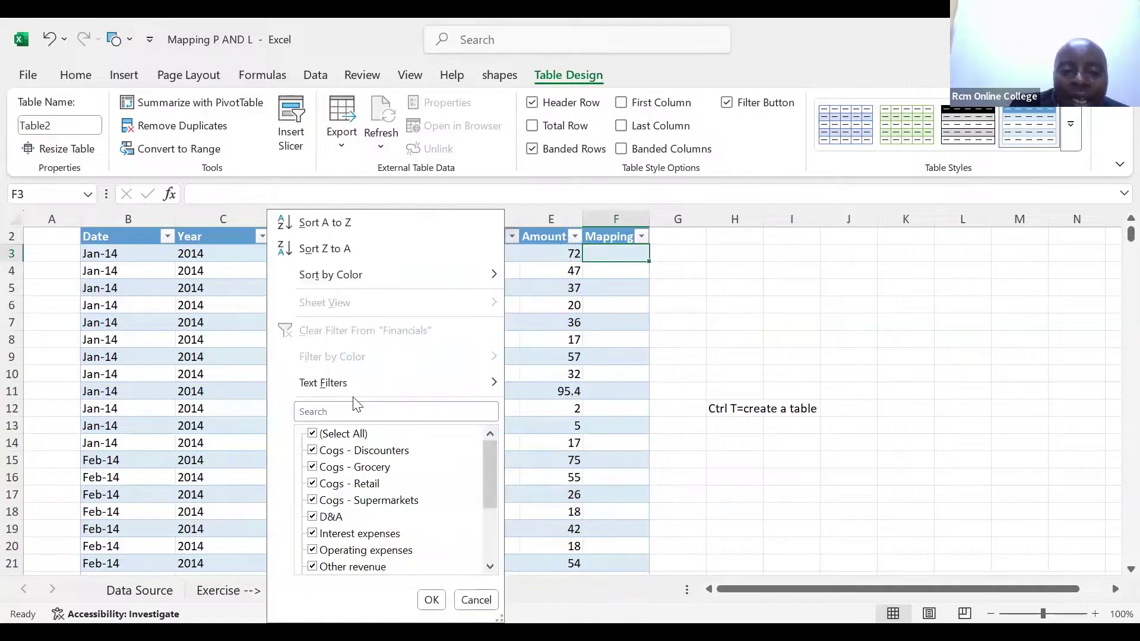
{"action": "left_click", "coordinate": [344, 411]}
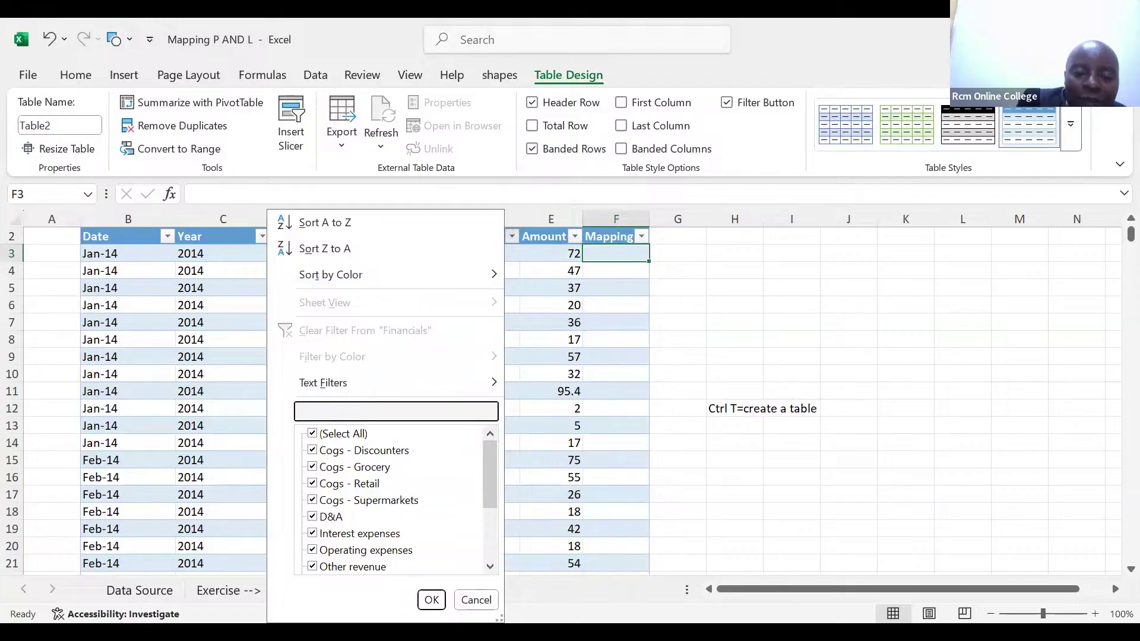
{"action": "type", "text": "reve"}
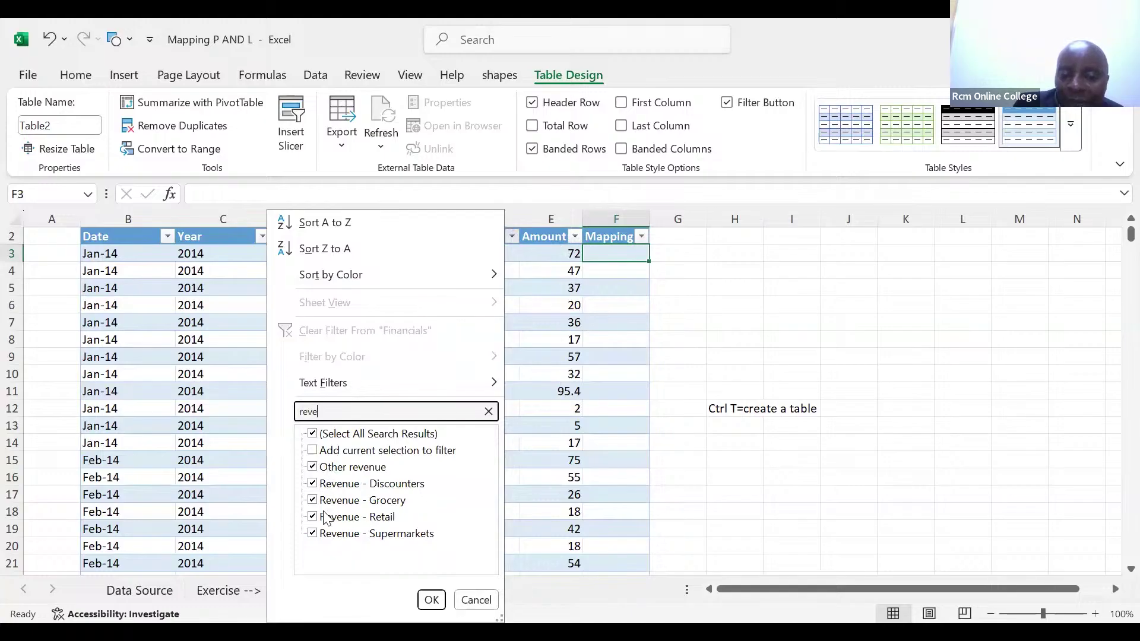
{"action": "left_click", "coordinate": [432, 600]}
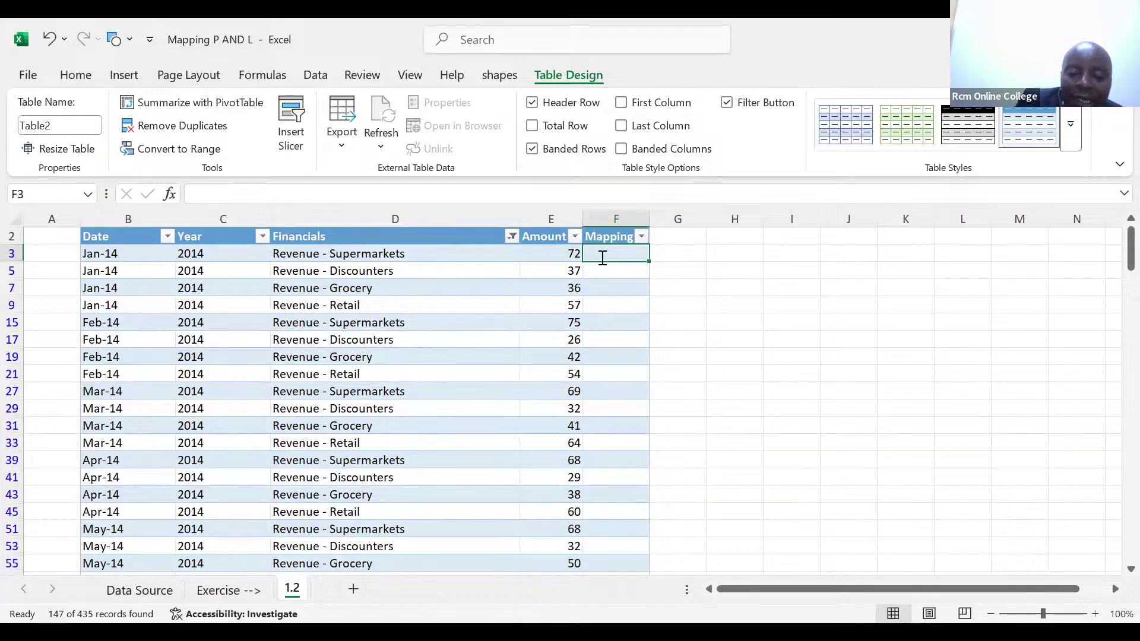
Enter Revenue in Mapping cell F3 and copy it down the filtered column to row 437.
{"action": "type", "text": "Rev"}
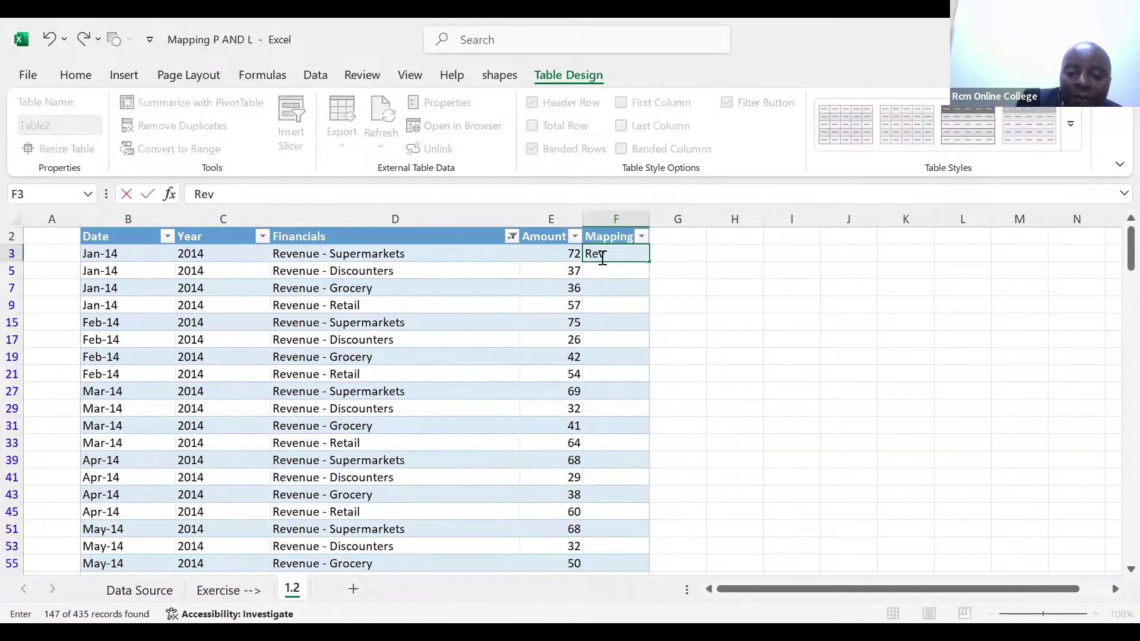
{"action": "type", "text": "enu"}
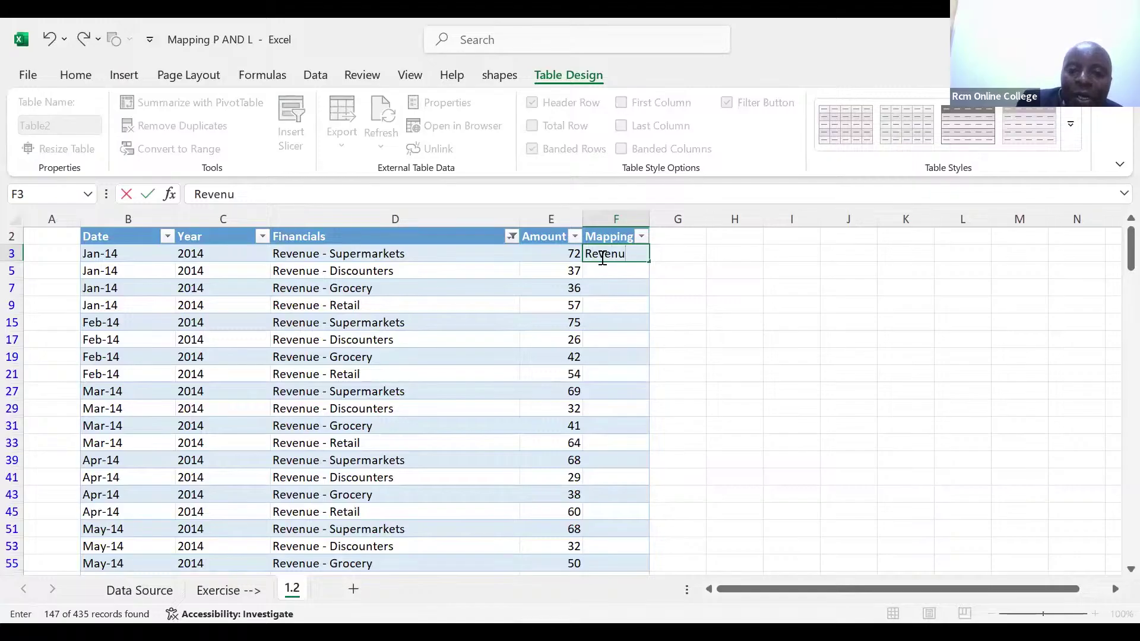
{"action": "type", "text": "e"}
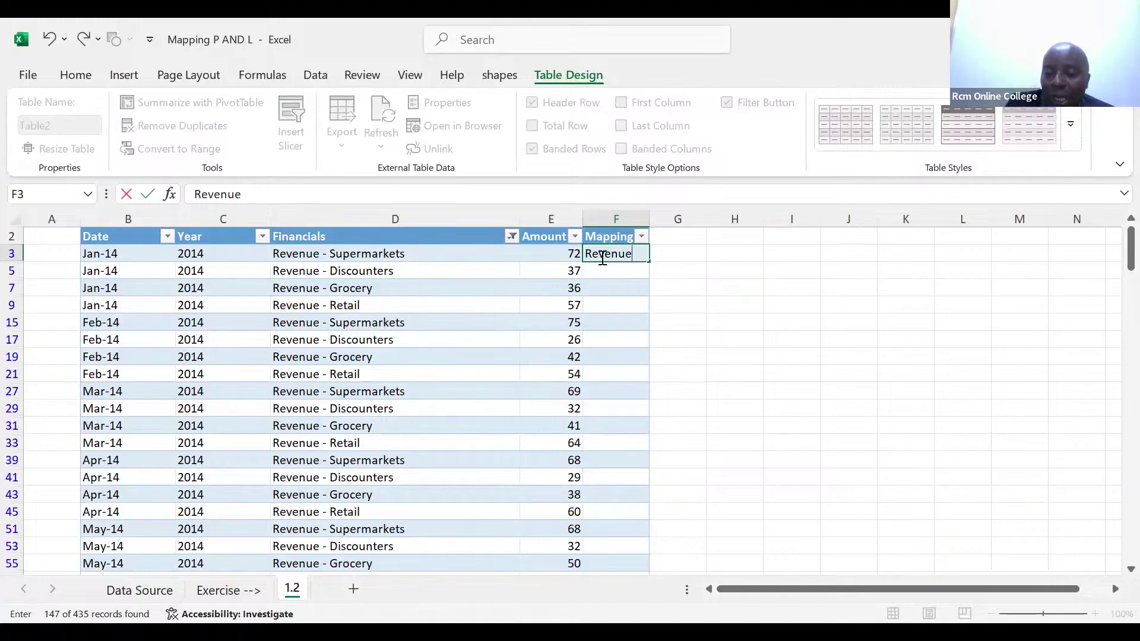
{"action": "key", "text": "ctrl+Return"}
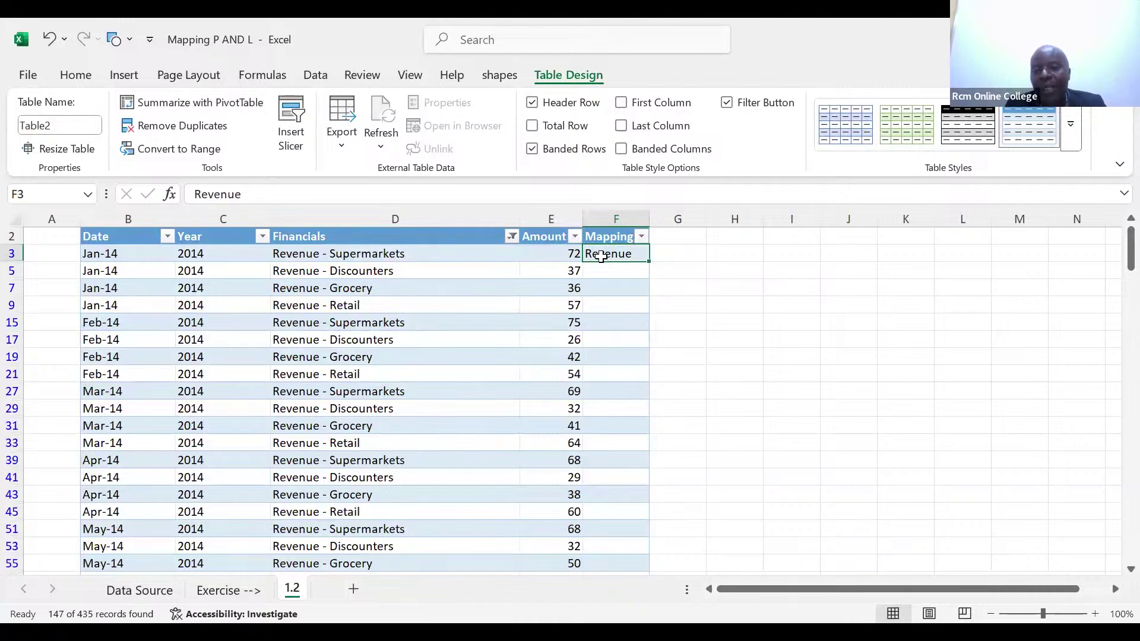
{"action": "key", "text": "ctrl+c"}
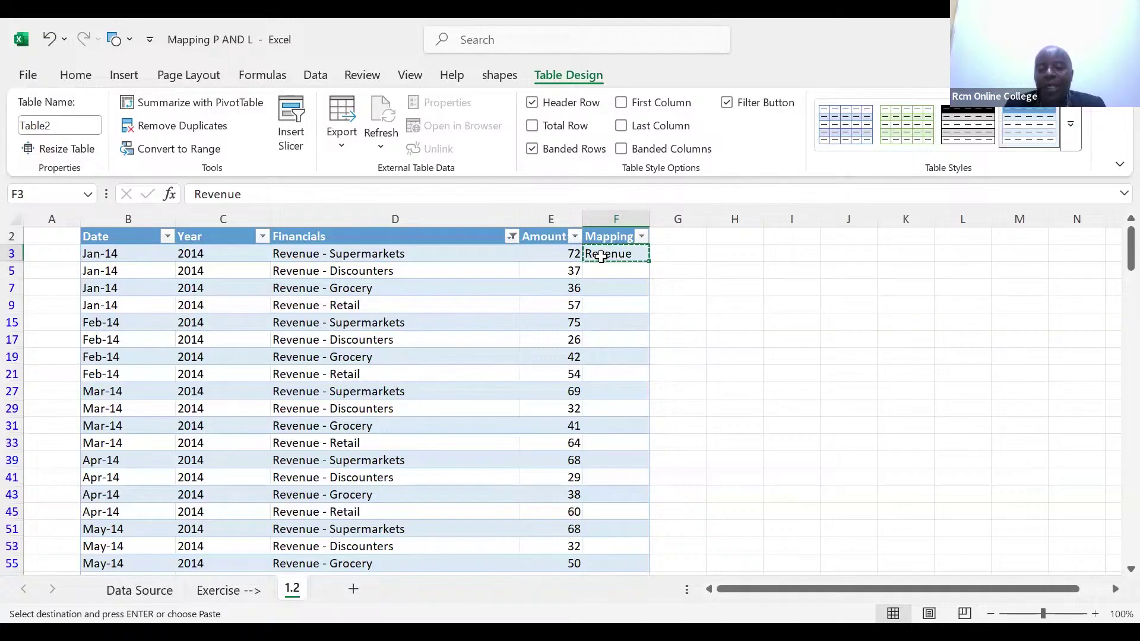
{"action": "key", "text": "ctrl+shift+Down"}
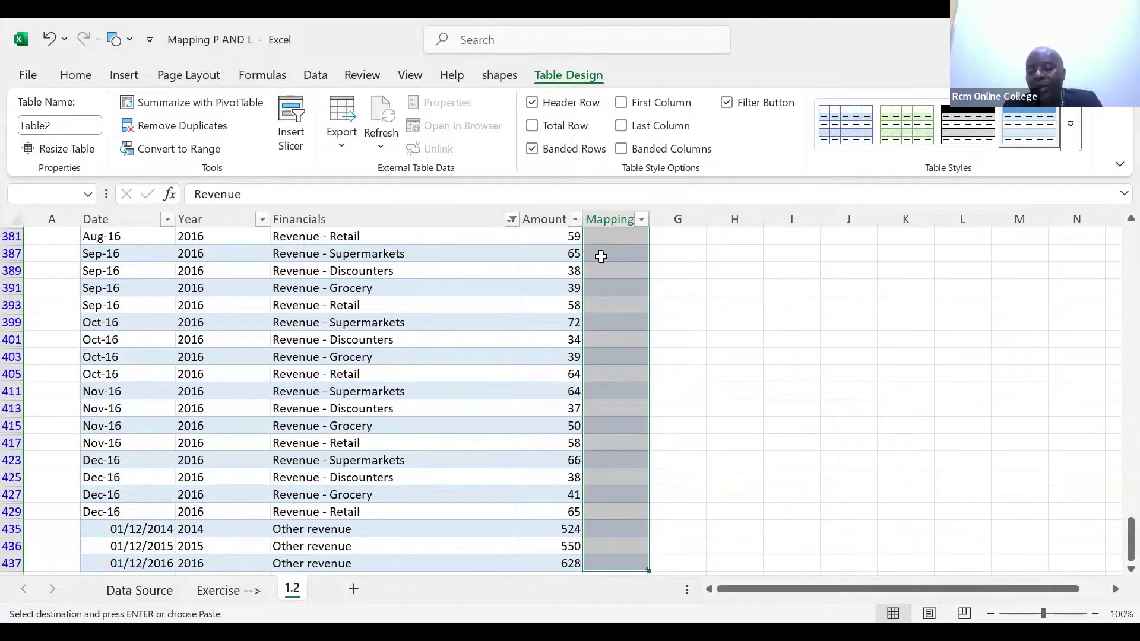
{"action": "key", "text": "ctrl+v"}
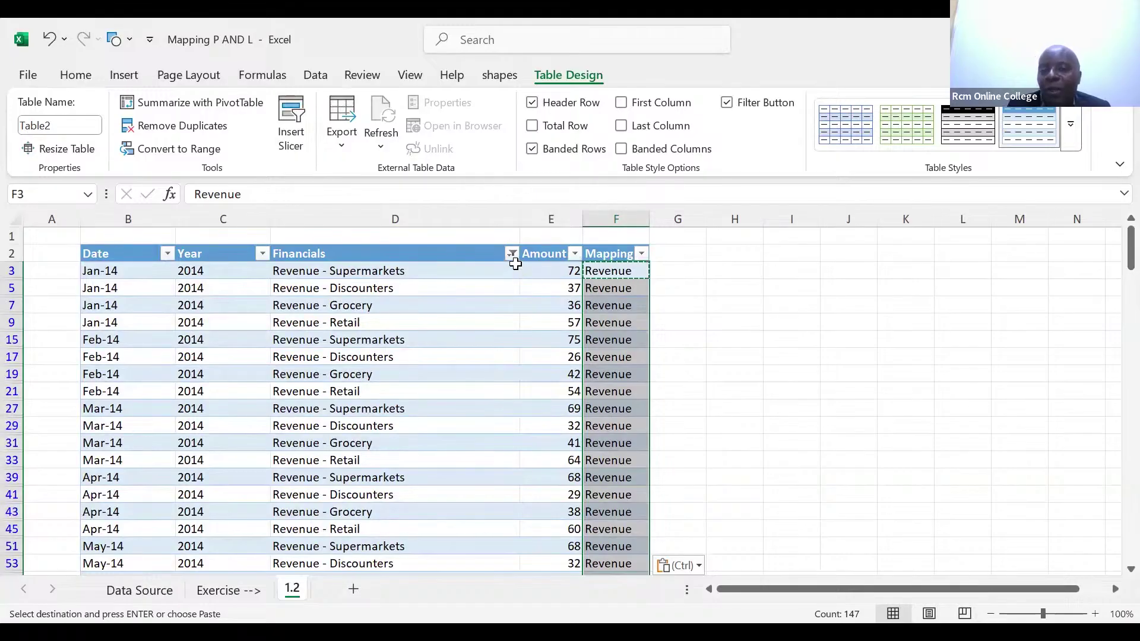
Filter the Financials column to the entries matching "cogs".
{"action": "mouse_move", "coordinate": [514, 261]}
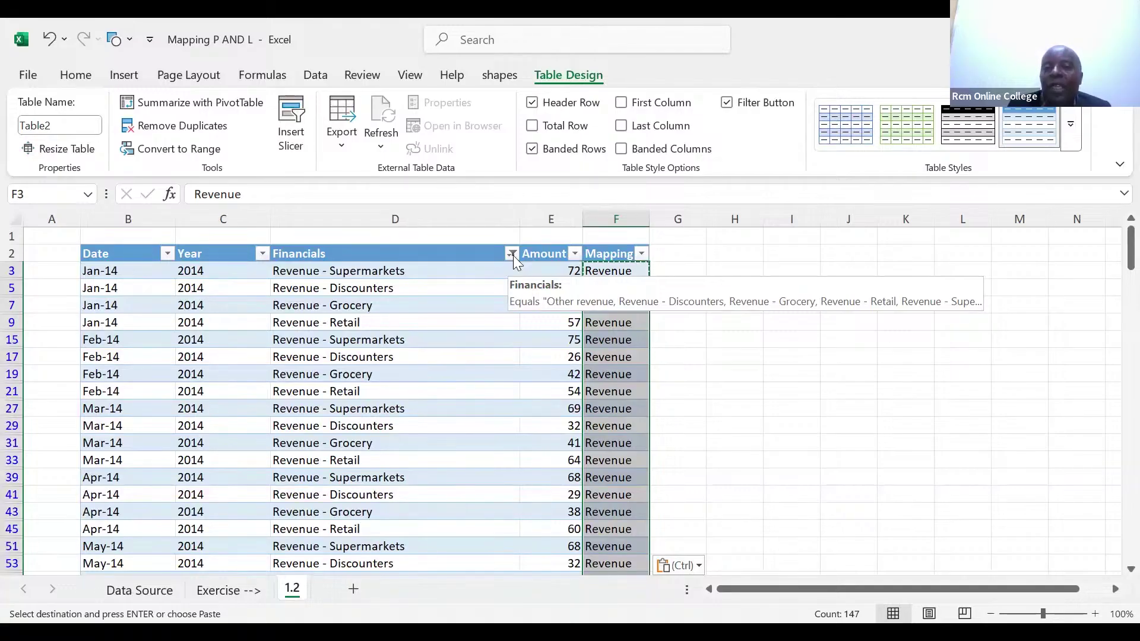
{"action": "left_click", "coordinate": [511, 254]}
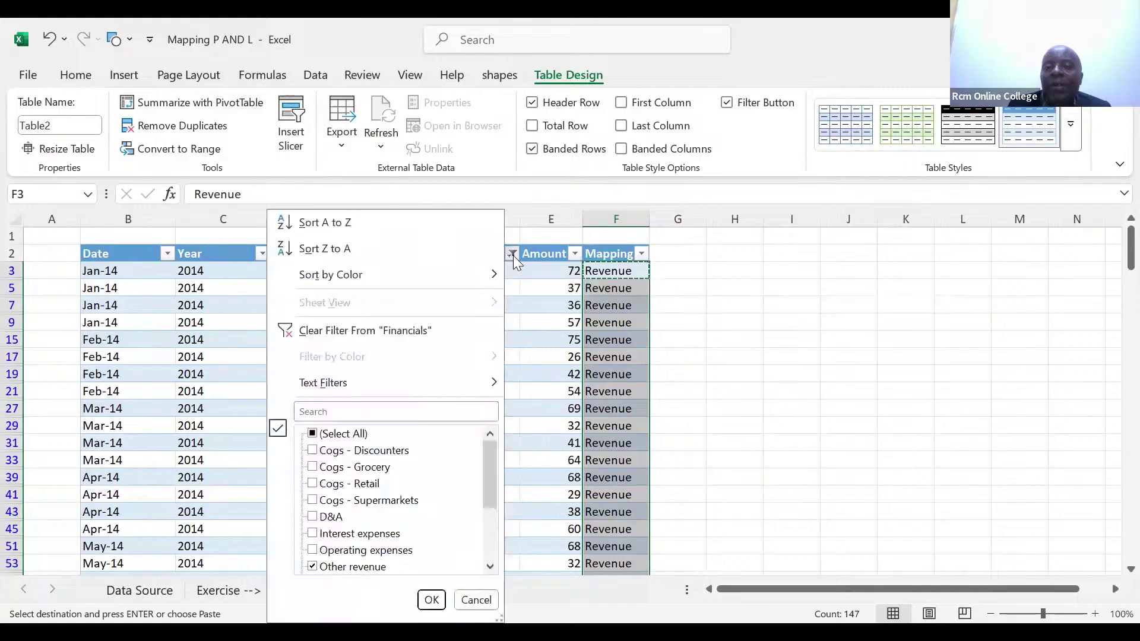
{"action": "left_click", "coordinate": [408, 407]}
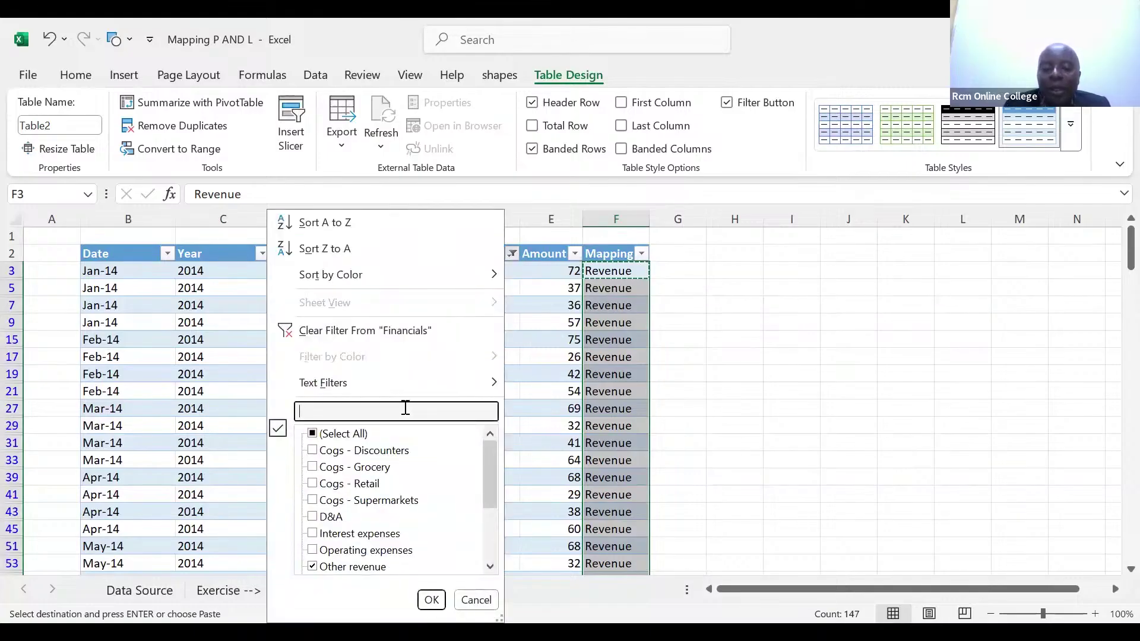
{"action": "type", "text": "cogs"}
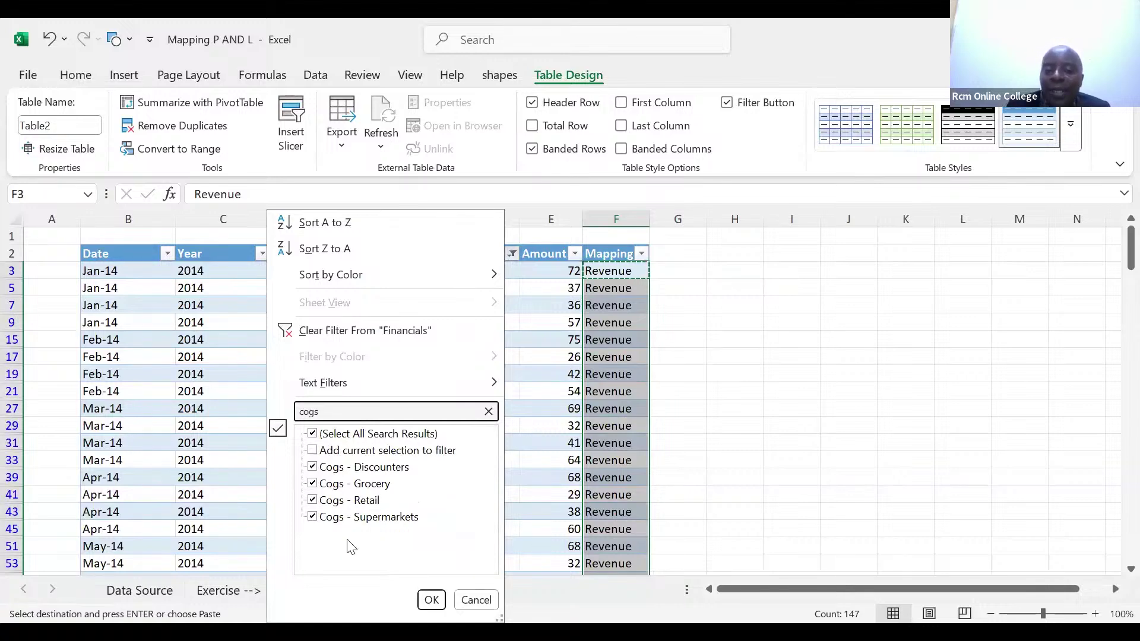
{"action": "left_click", "coordinate": [431, 600]}
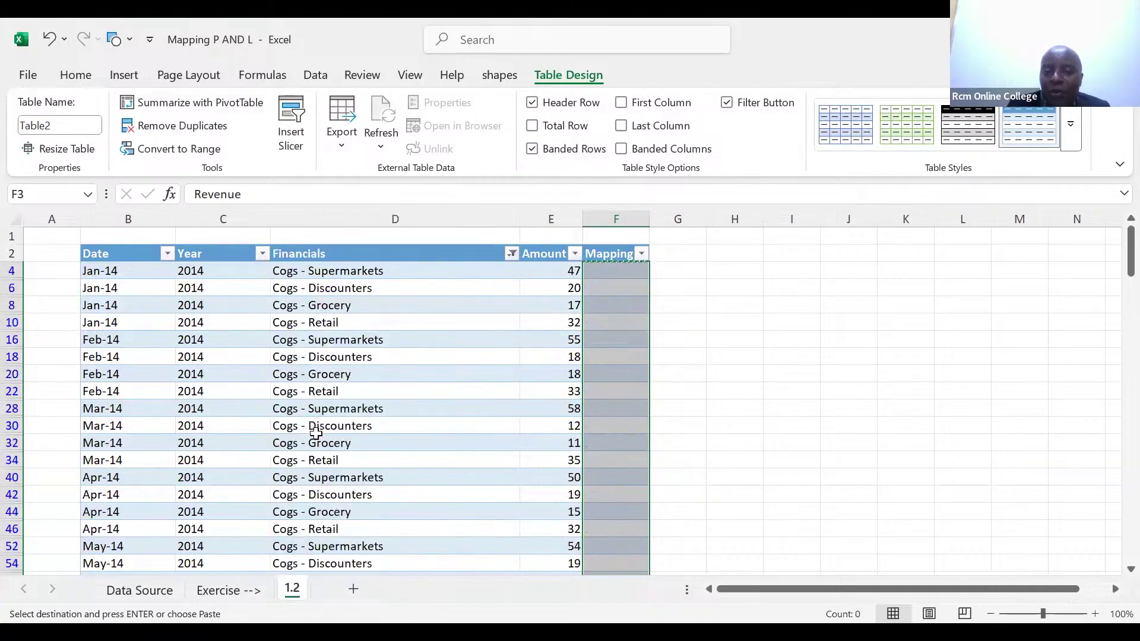
Enter "Cost of goods sold" in Mapping cell F4 and copy it down the filtered column to row 430.
{"action": "left_click", "coordinate": [598, 271]}
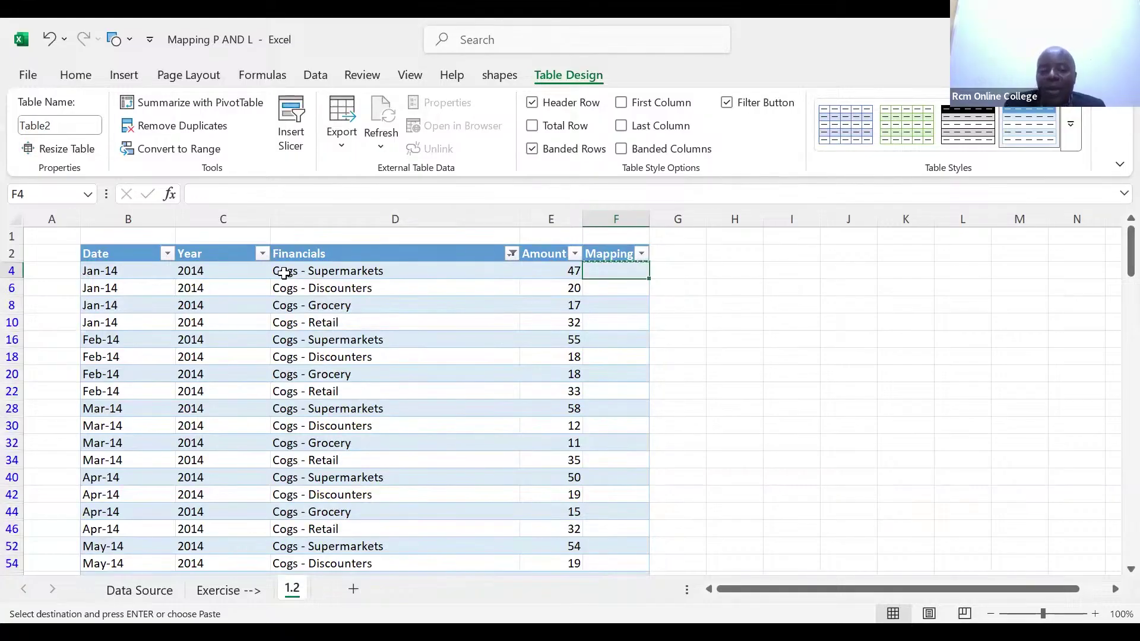
{"action": "type", "text": "Co"}
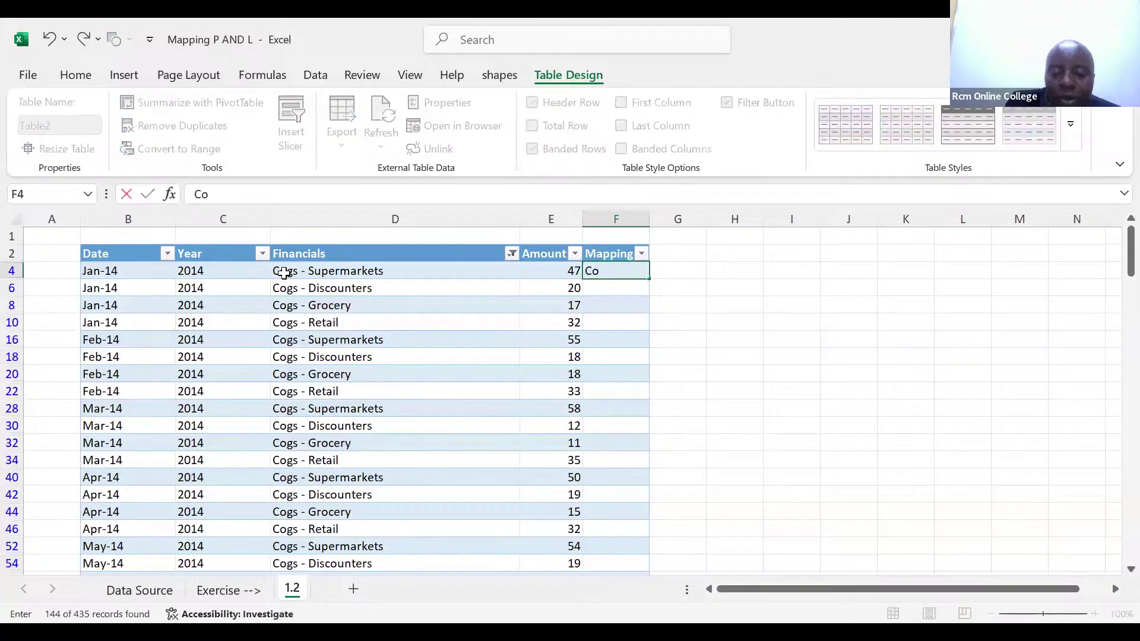
{"action": "type", "text": "st of goods so"}
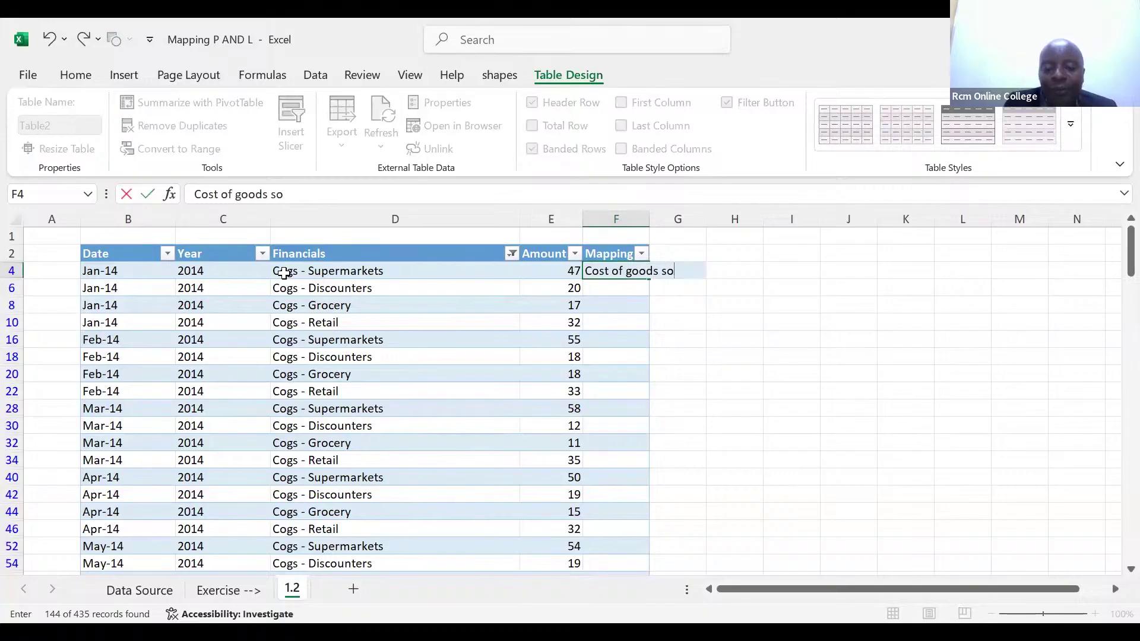
{"action": "type", "text": "ld"}
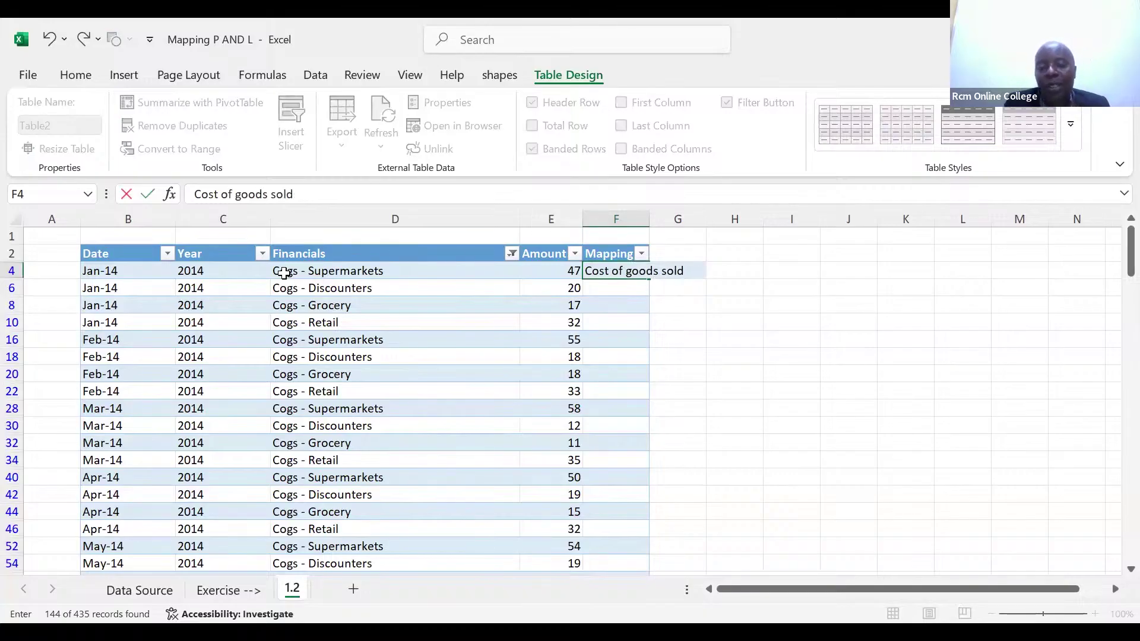
{"action": "key", "text": "ctrl+Return"}
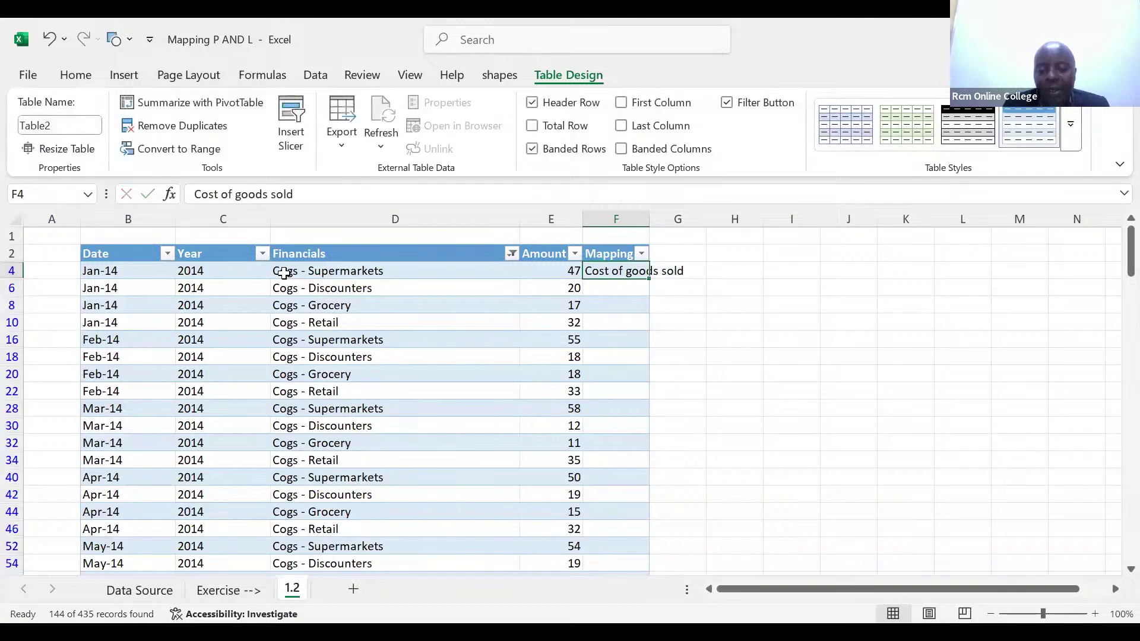
{"action": "key", "text": "ctrl+c"}
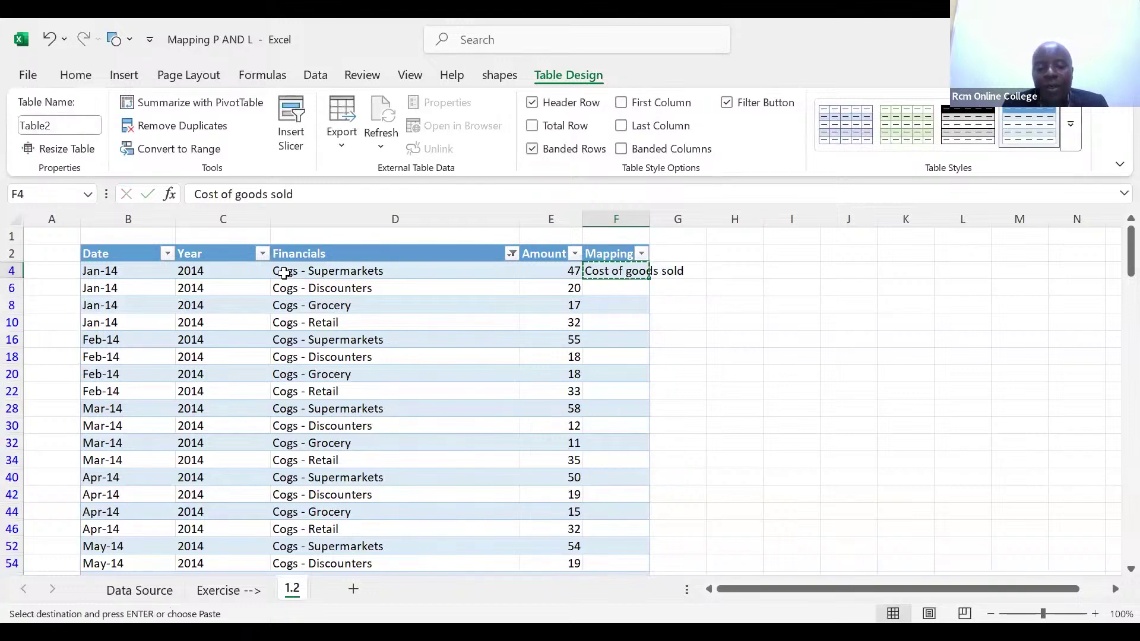
{"action": "key", "text": "ctrl+shift+Down"}
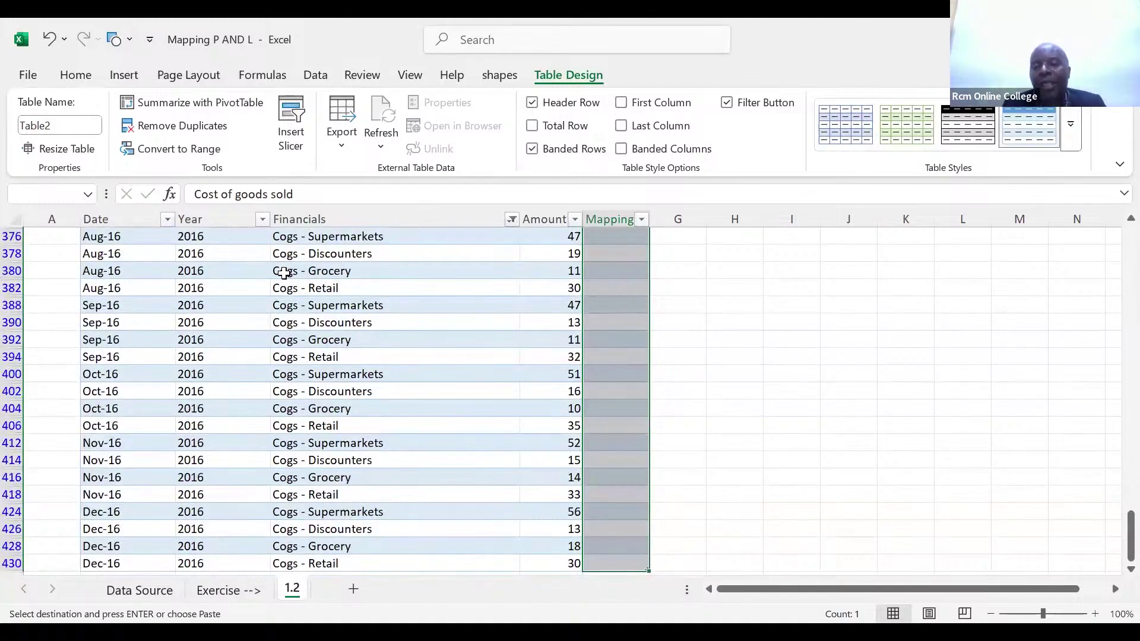
{"action": "key", "text": "ctrl+v"}
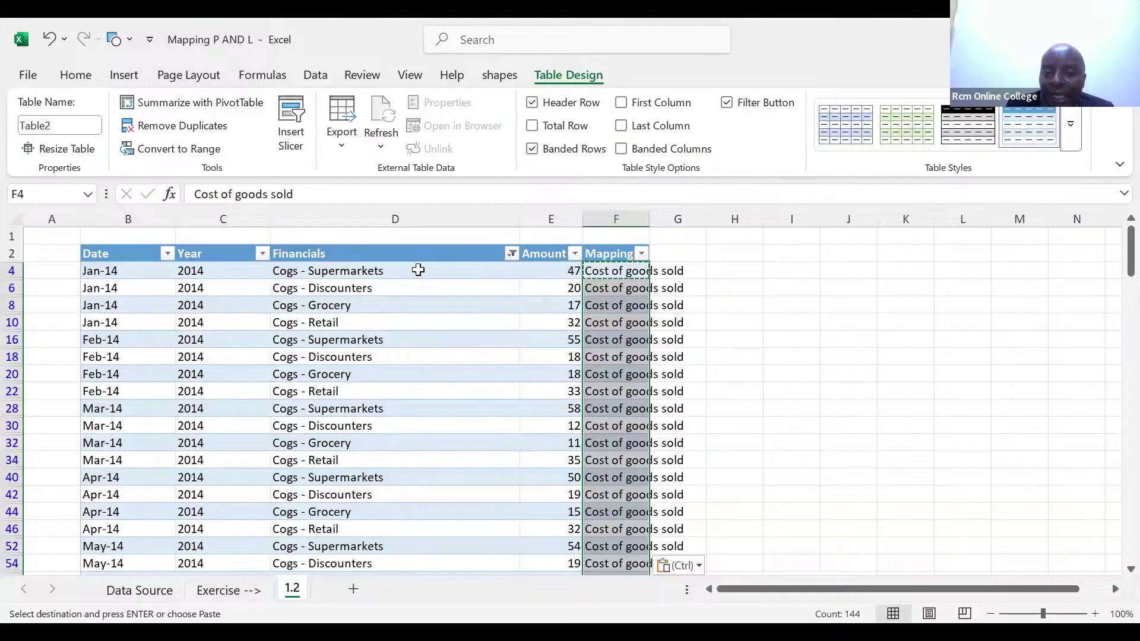
Filter the Financials column to Operating expenses using the search text "op".
{"action": "left_click", "coordinate": [510, 253]}
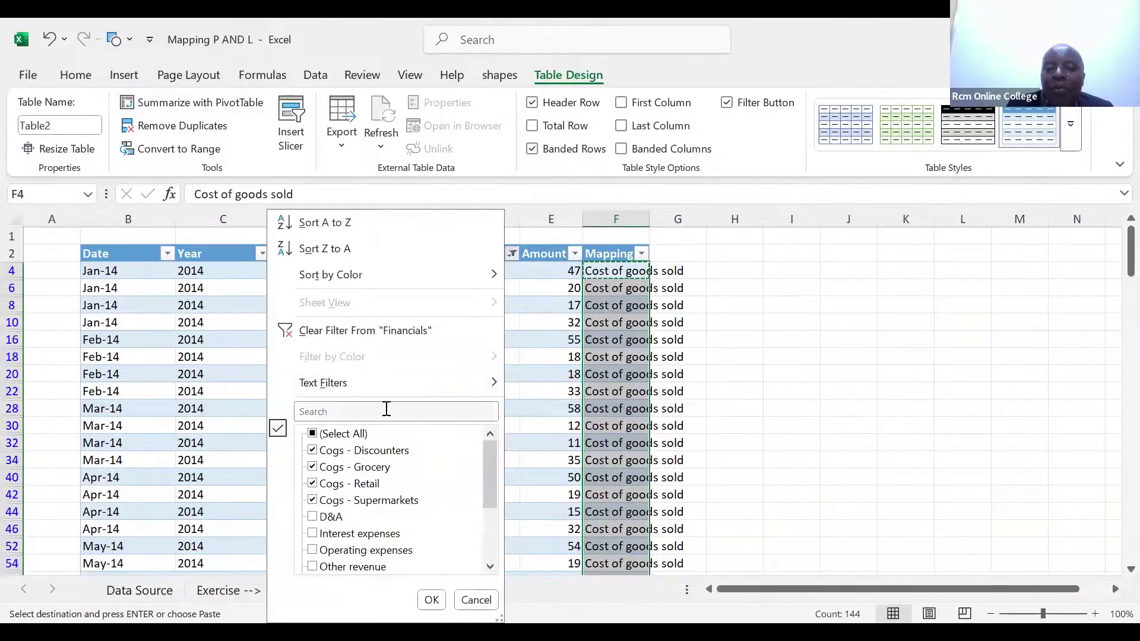
{"action": "left_click", "coordinate": [386, 410]}
{"action": "type", "text": "o"}
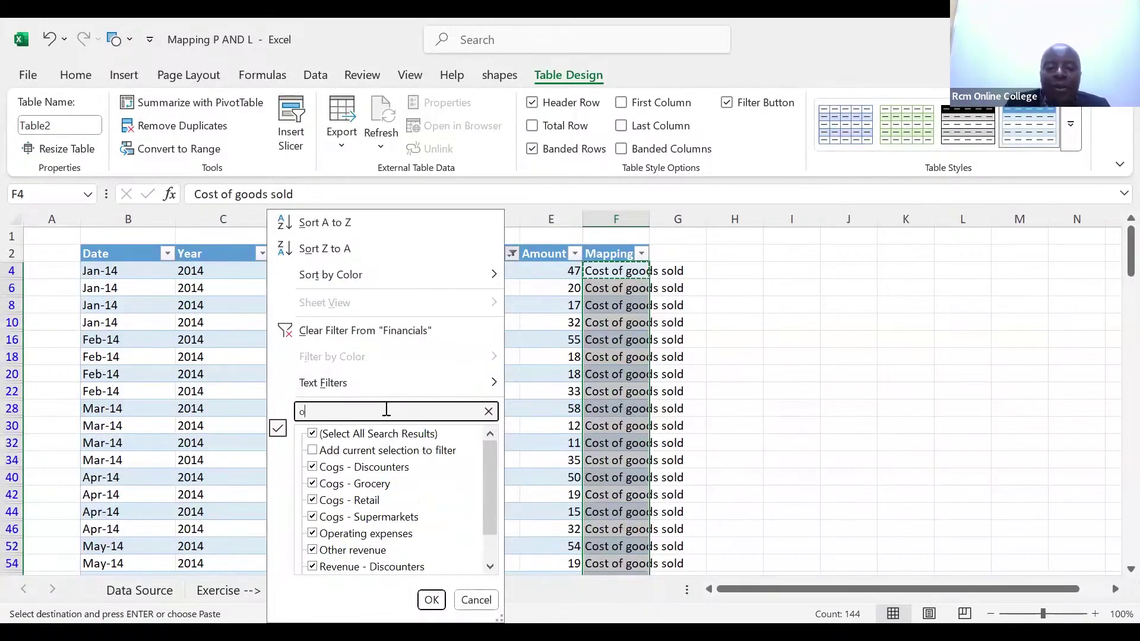
{"action": "type", "text": "p"}
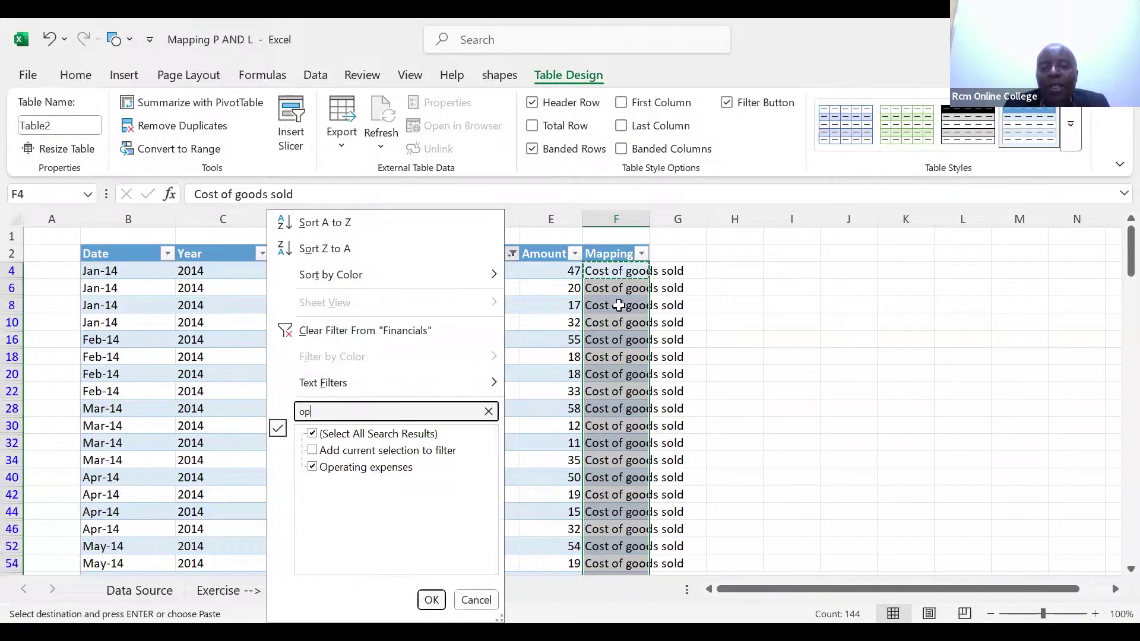
{"action": "left_click", "coordinate": [430, 600]}
Enter "Operating expenses" in Mapping cell F11 and copy it down the filtered column to row 431.
{"action": "left_click", "coordinate": [605, 270]}
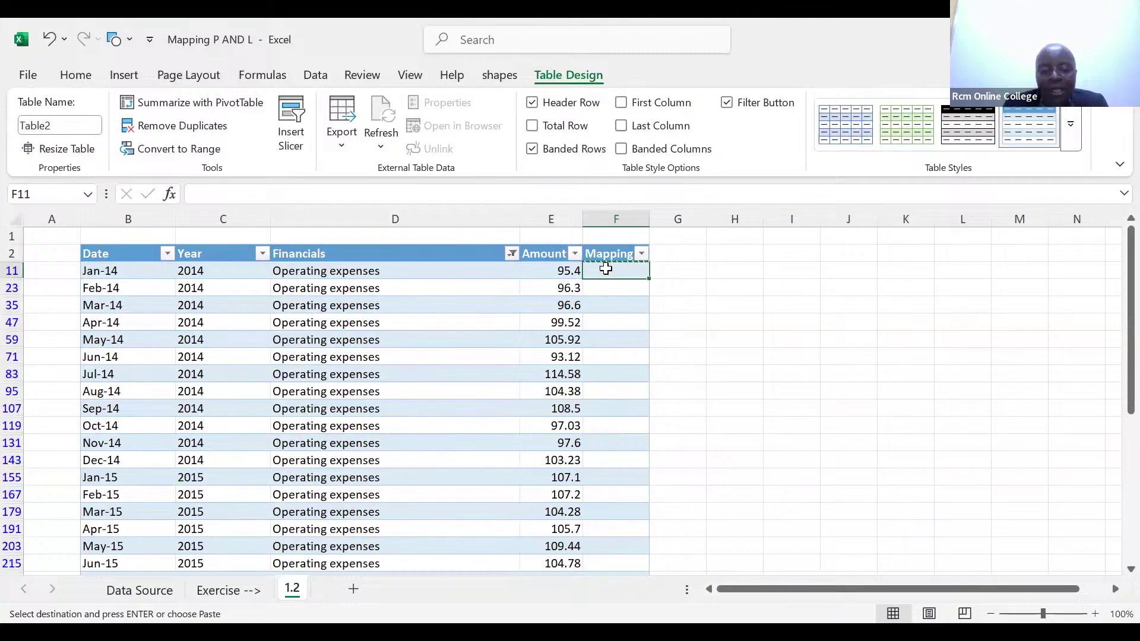
{"action": "type", "text": "Oper"}
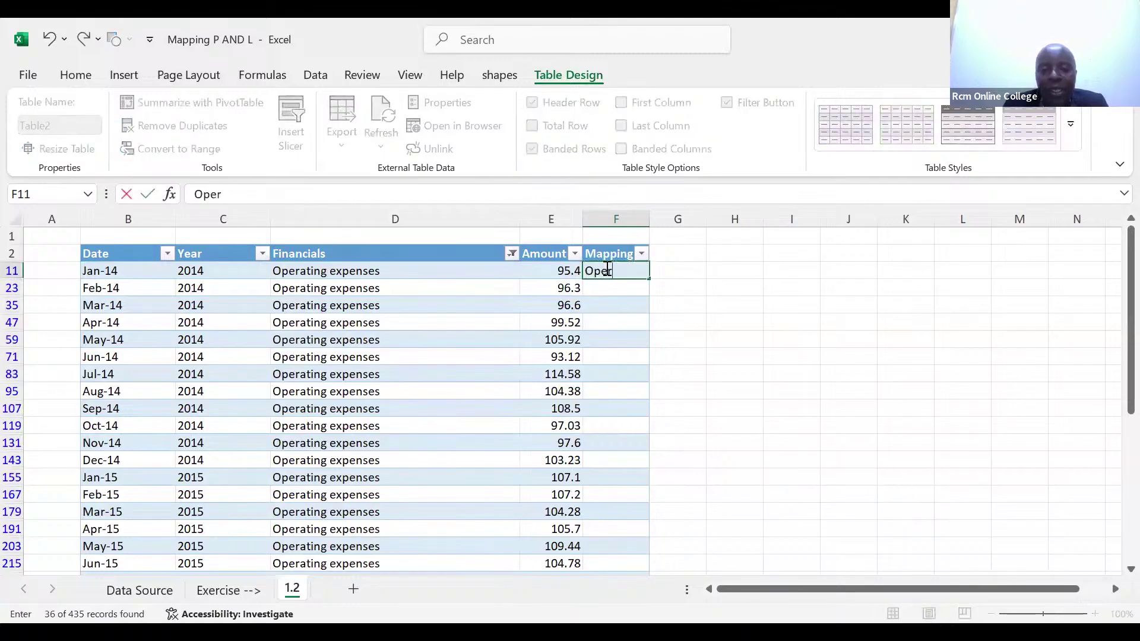
{"action": "type", "text": "ating ex"}
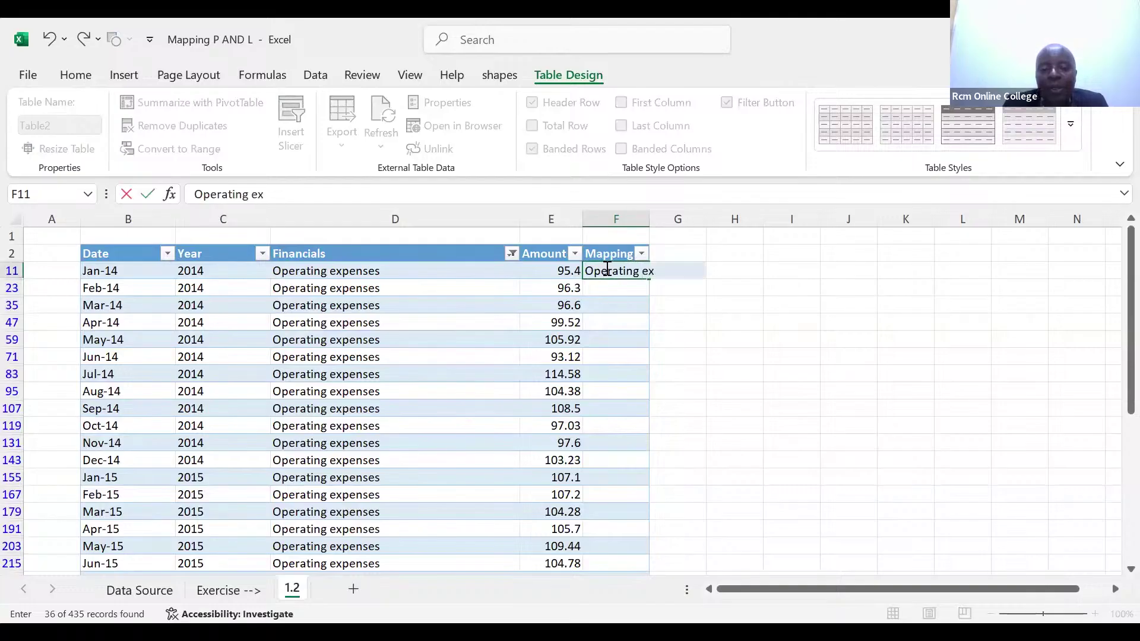
{"action": "type", "text": "penses"}
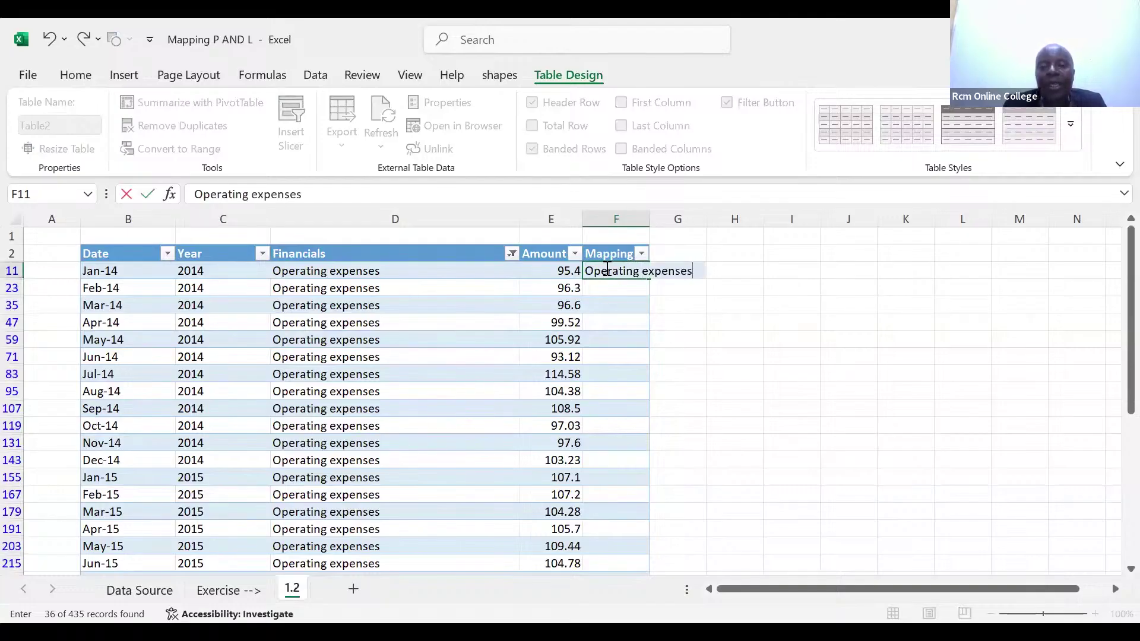
{"action": "key", "text": "ctrl+Return"}
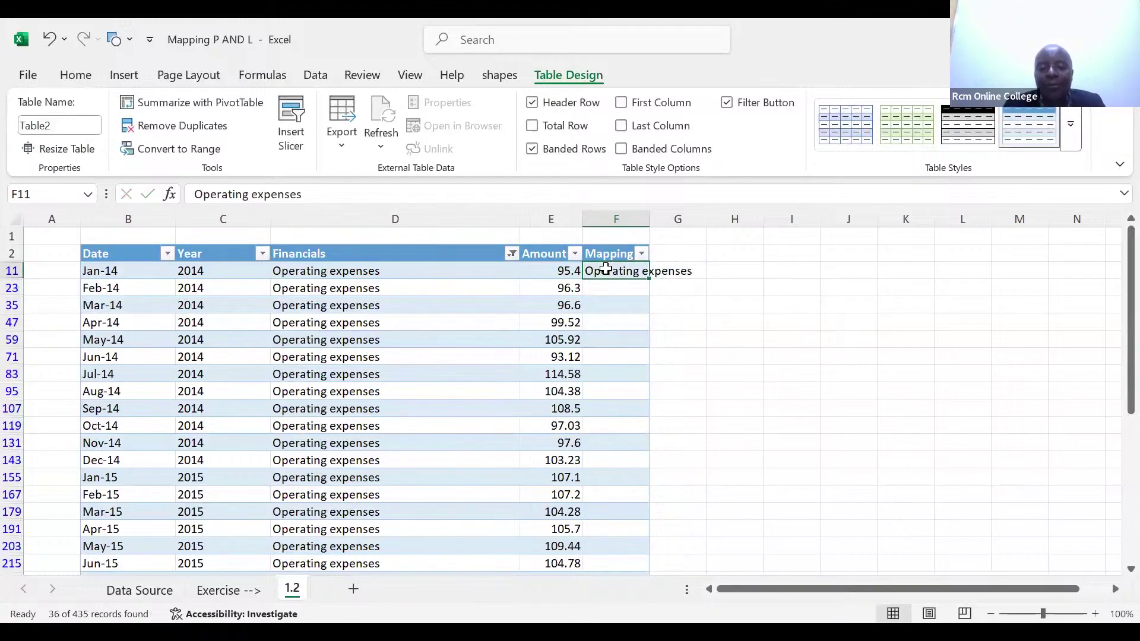
{"action": "key", "text": "ctrl+c"}
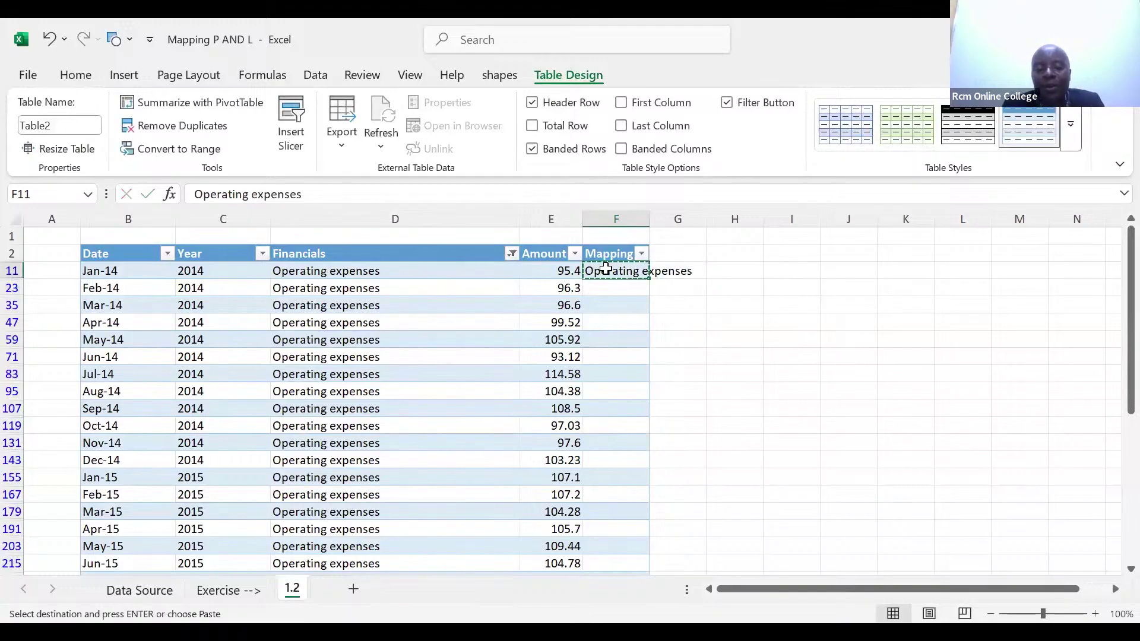
{"action": "key", "text": "ctrl+shift+Down"}
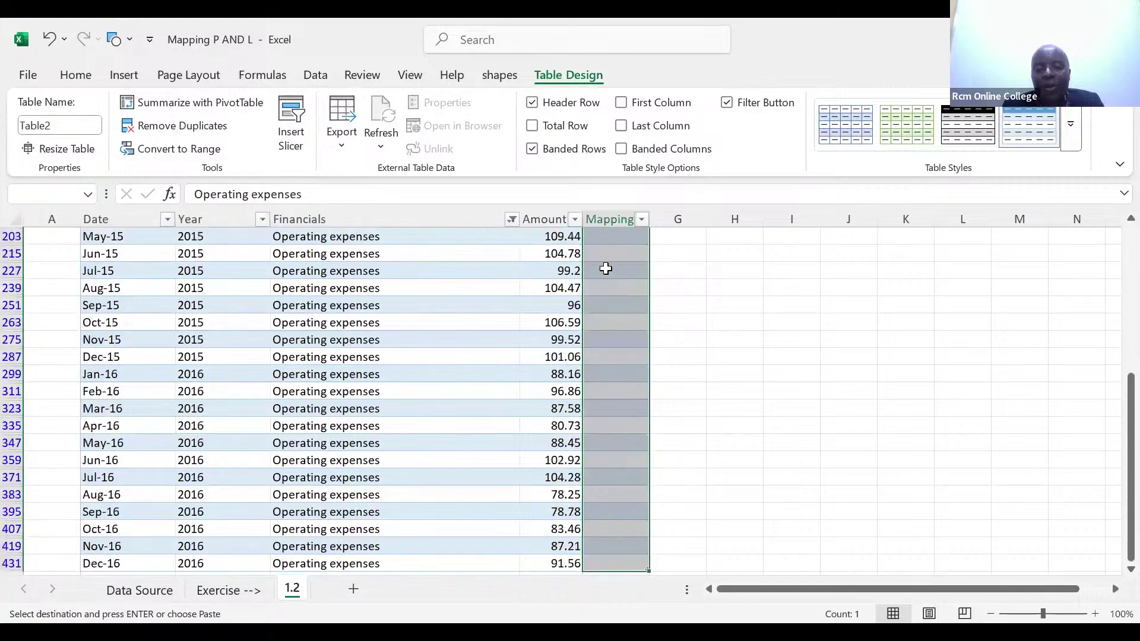
{"action": "key", "text": "ctrl+v"}
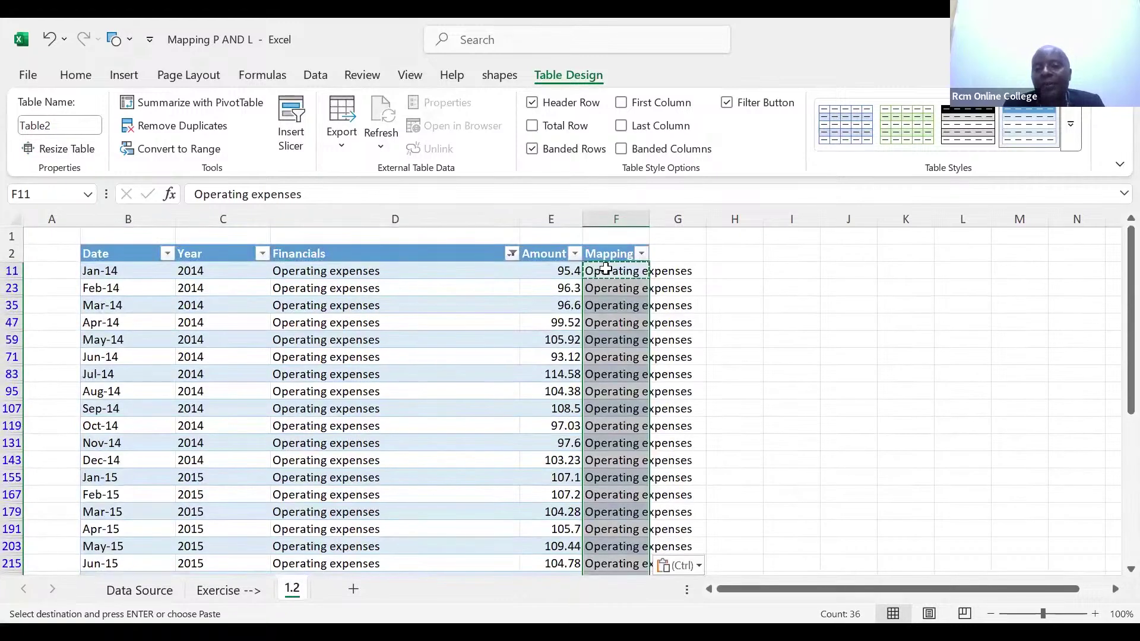
Filter the Financials column to D&A only, searching "d" and excluding Cogs - Discounters and Revenue - Discounters.
{"action": "left_click", "coordinate": [511, 254]}
{"action": "left_click", "coordinate": [363, 412]}
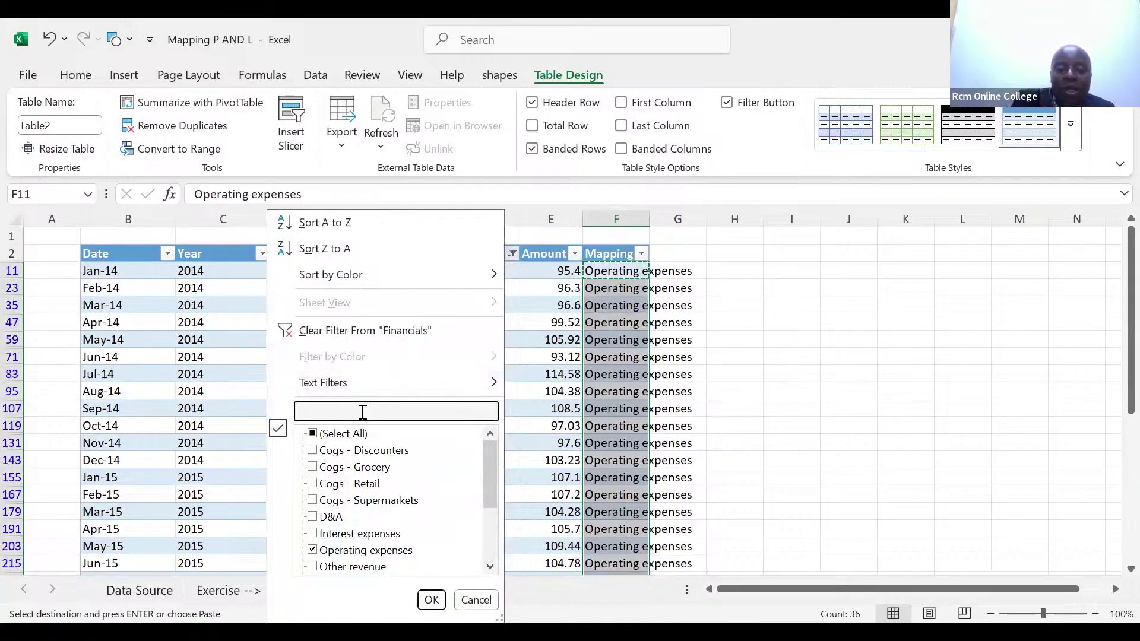
{"action": "type", "text": "d"}
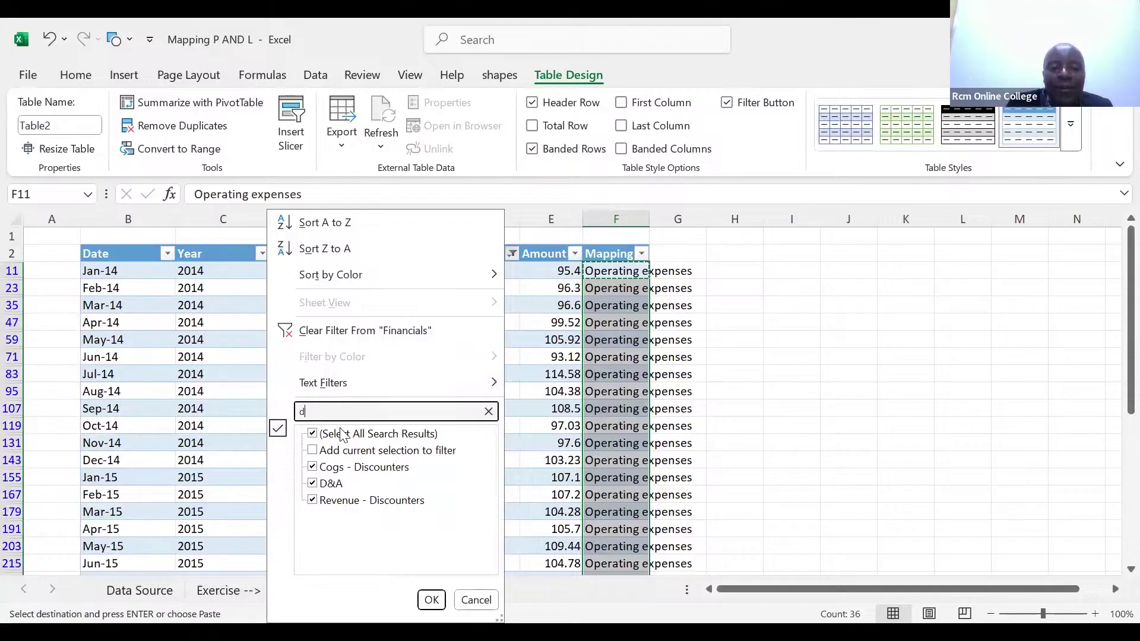
{"action": "left_click", "coordinate": [313, 469]}
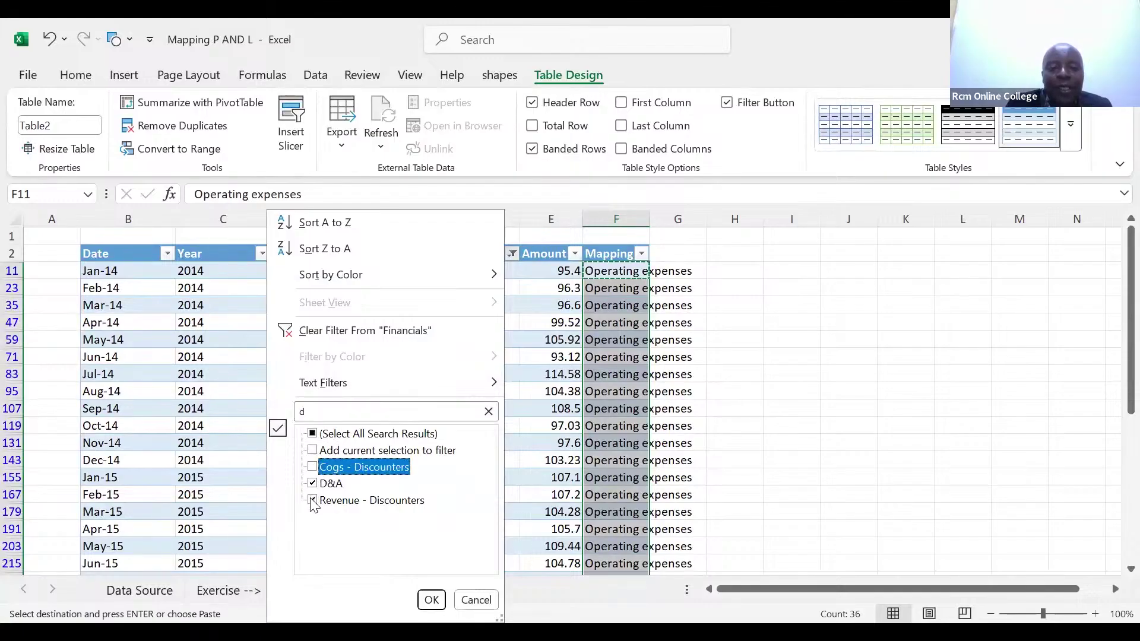
{"action": "left_click", "coordinate": [312, 500]}
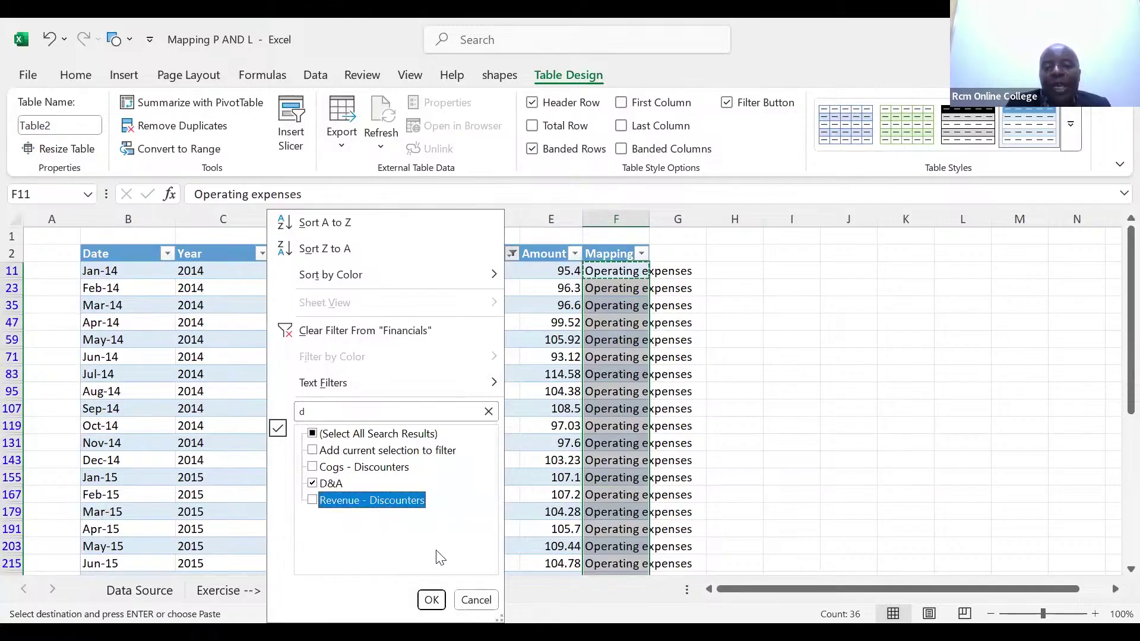
{"action": "left_click", "coordinate": [432, 600]}
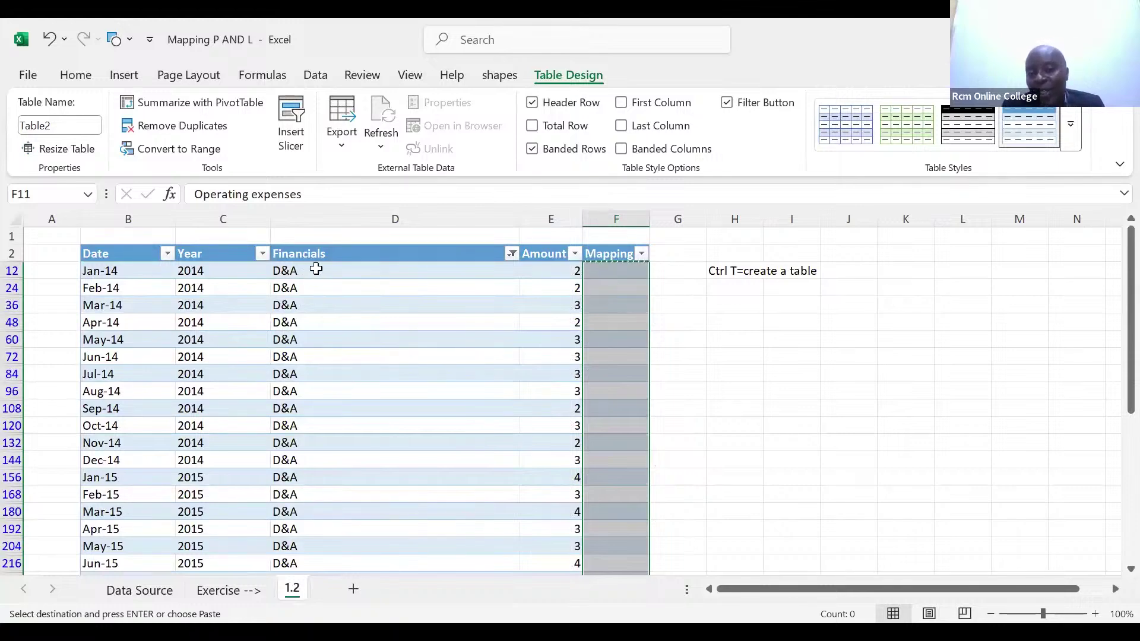
Enter "Depreciation and armotisation" in Mapping cell F12.
{"action": "left_click", "coordinate": [601, 269]}
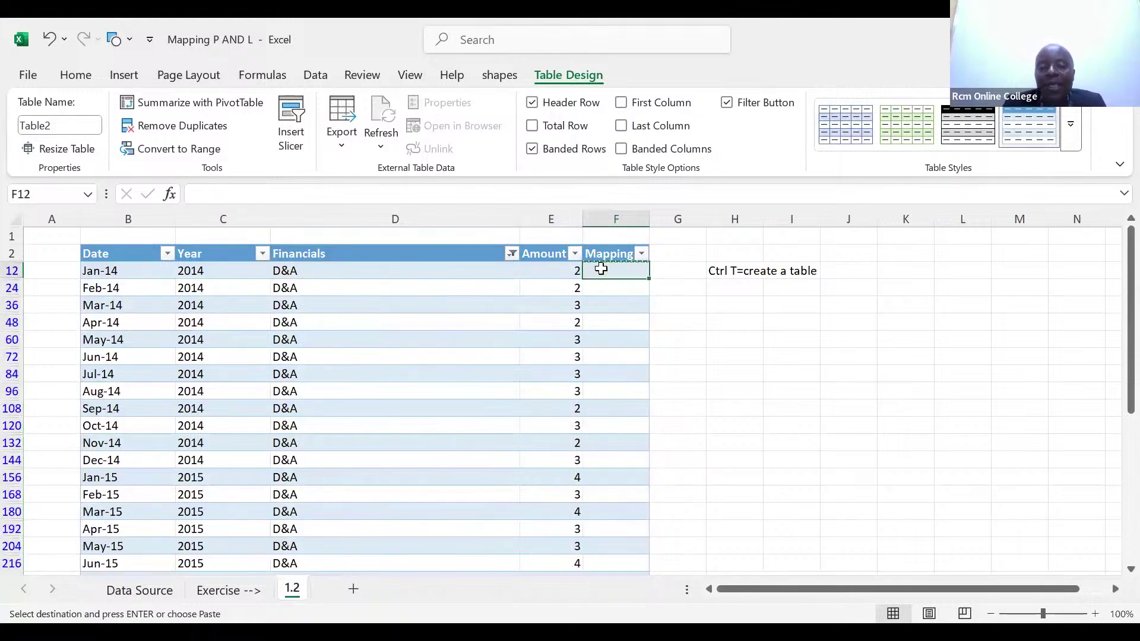
{"action": "type", "text": "depre"}
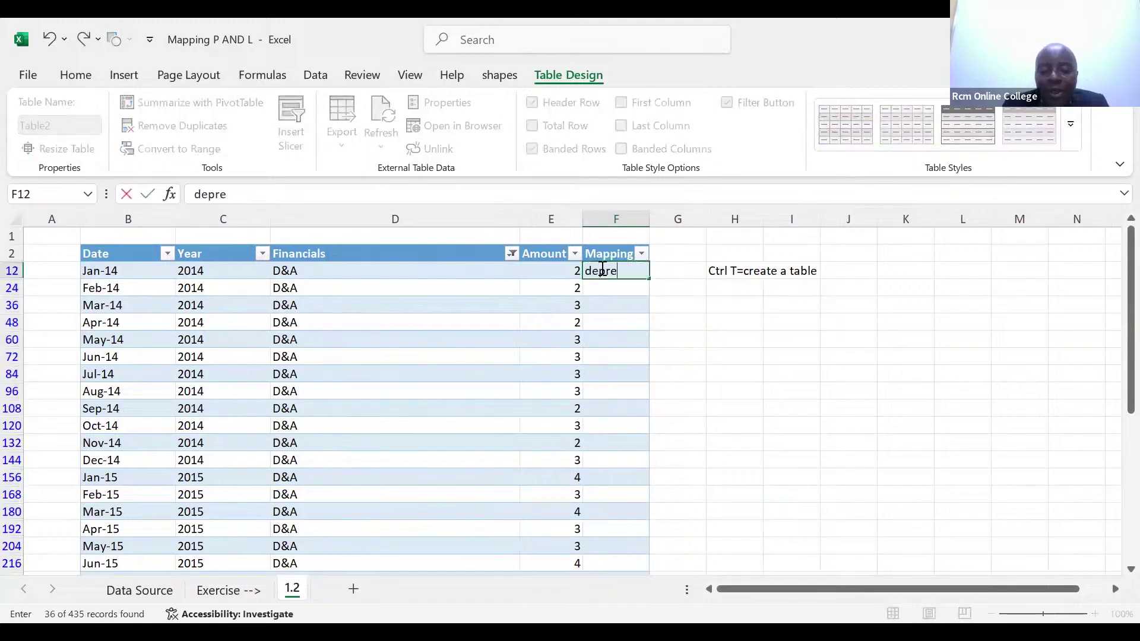
{"action": "type", "text": "ciation and a"}
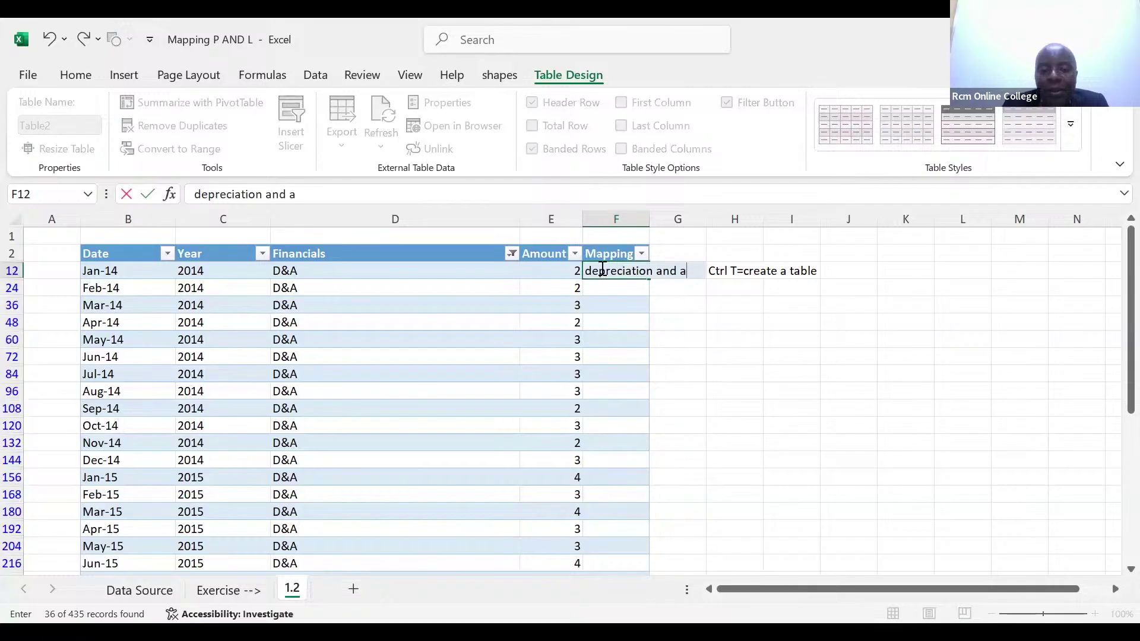
{"action": "type", "text": "rmoi"}
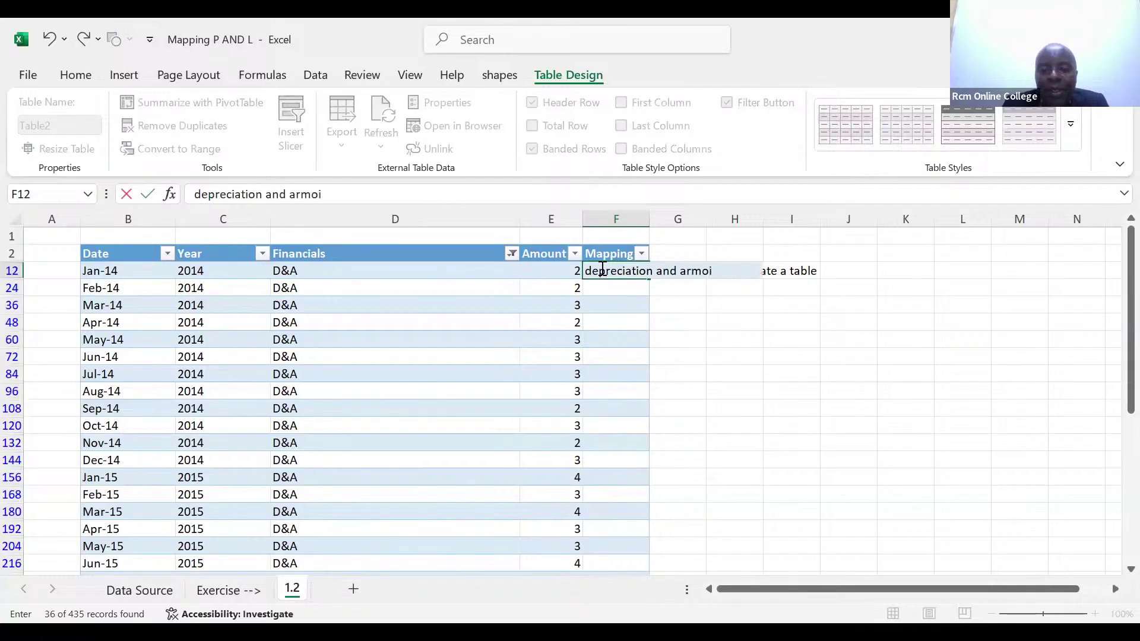
{"action": "key", "text": "BackSpace"}
{"action": "type", "text": "t"}
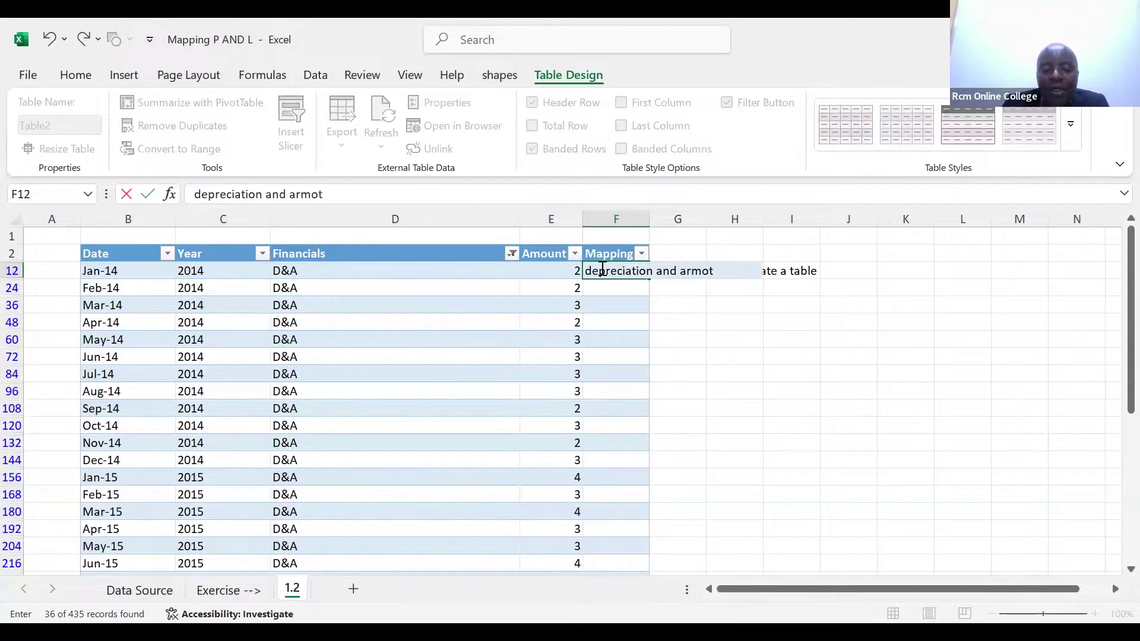
{"action": "type", "text": "isatio"}
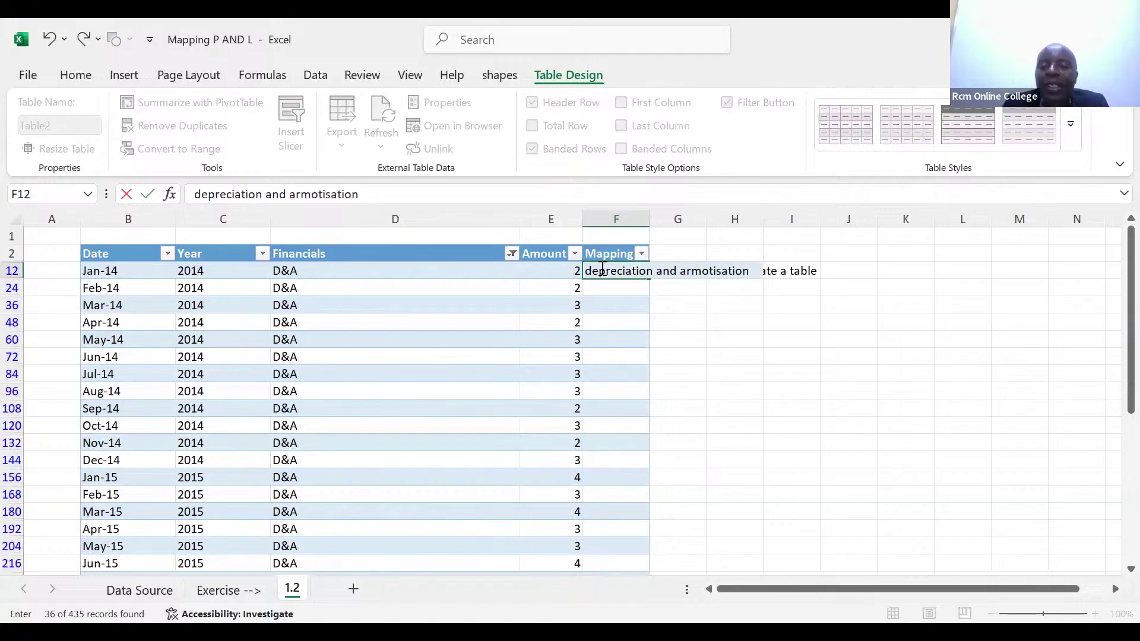
{"action": "type", "text": "n"}
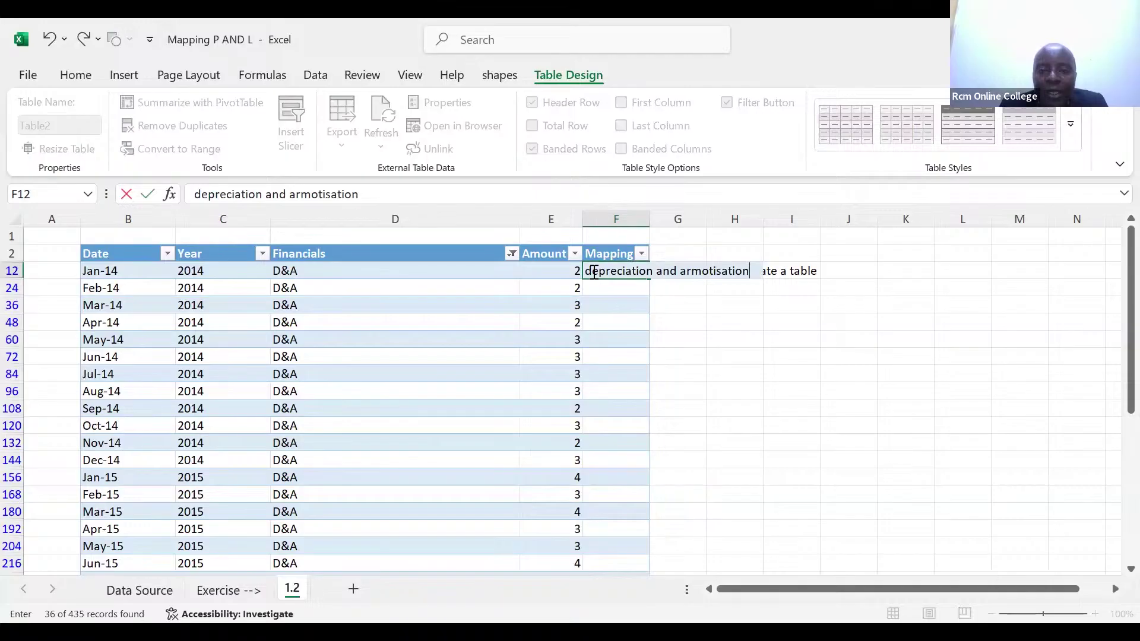
{"action": "left_click", "coordinate": [594, 272]}
{"action": "key", "text": "BackSpace"}
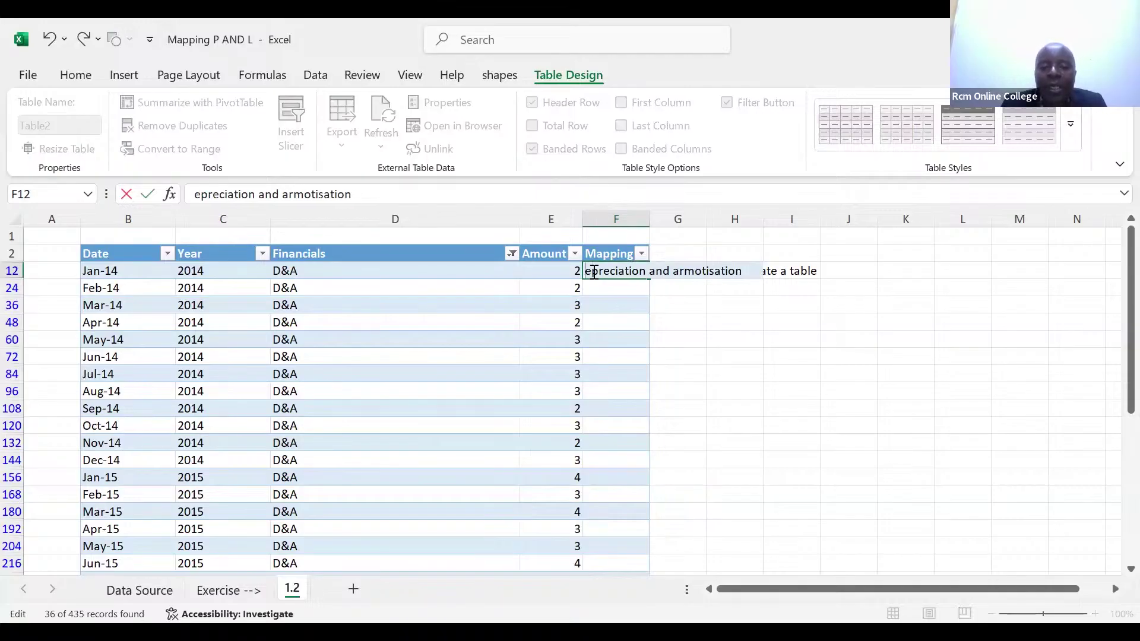
{"action": "type", "text": "D"}
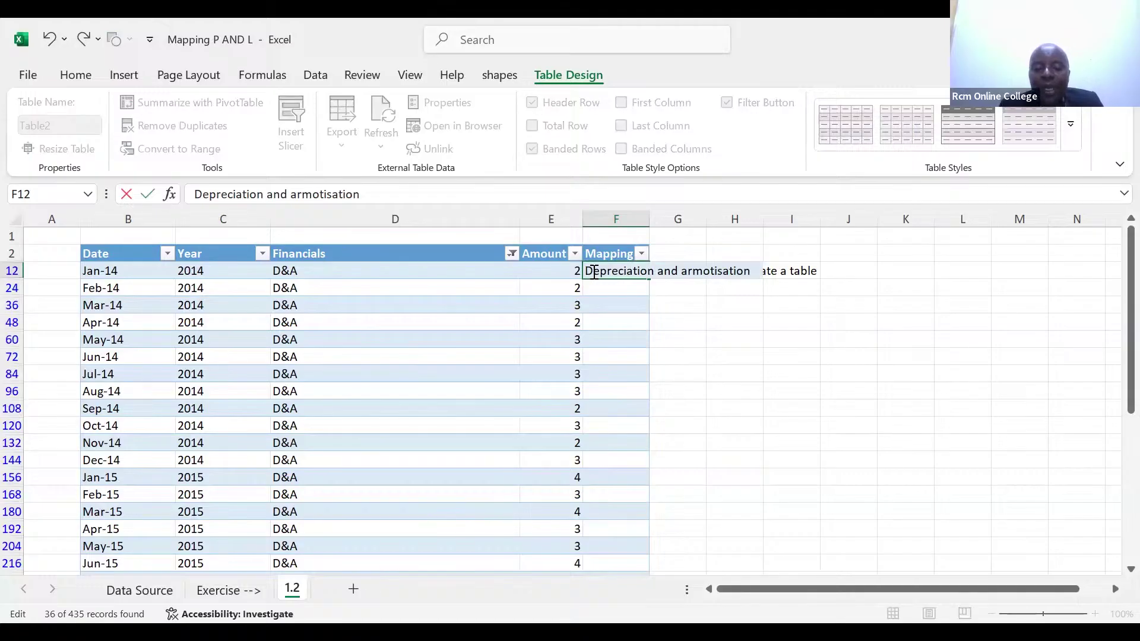
{"action": "key", "text": "ctrl+Return"}
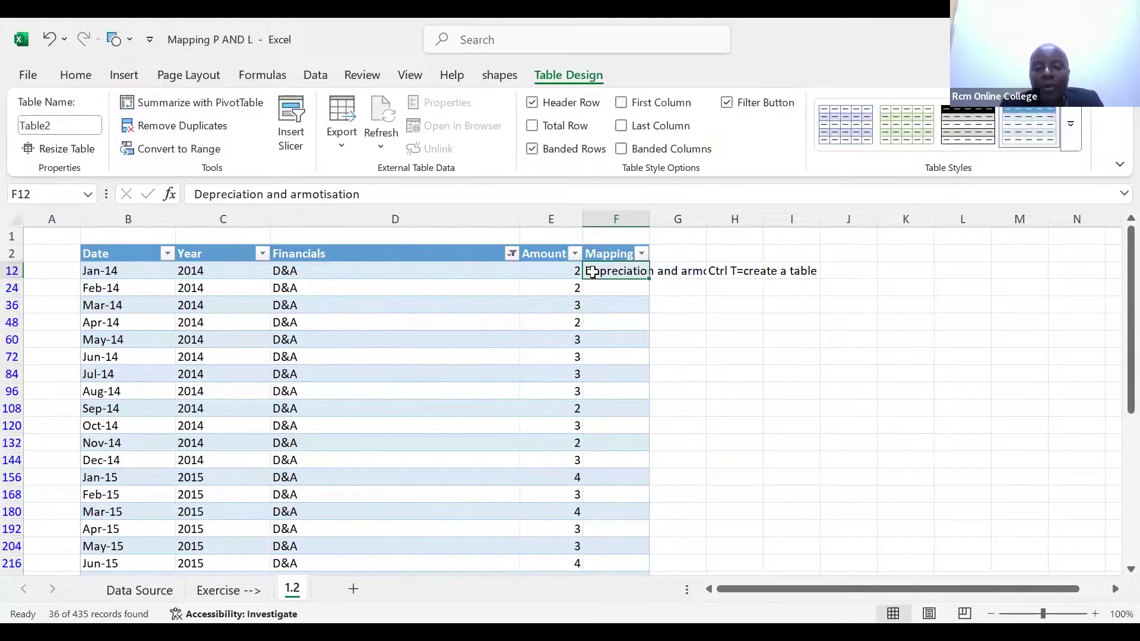
Copy the Mapping entry in F12 down the filtered column to row 432.
{"action": "key", "text": "ctrl+c"}
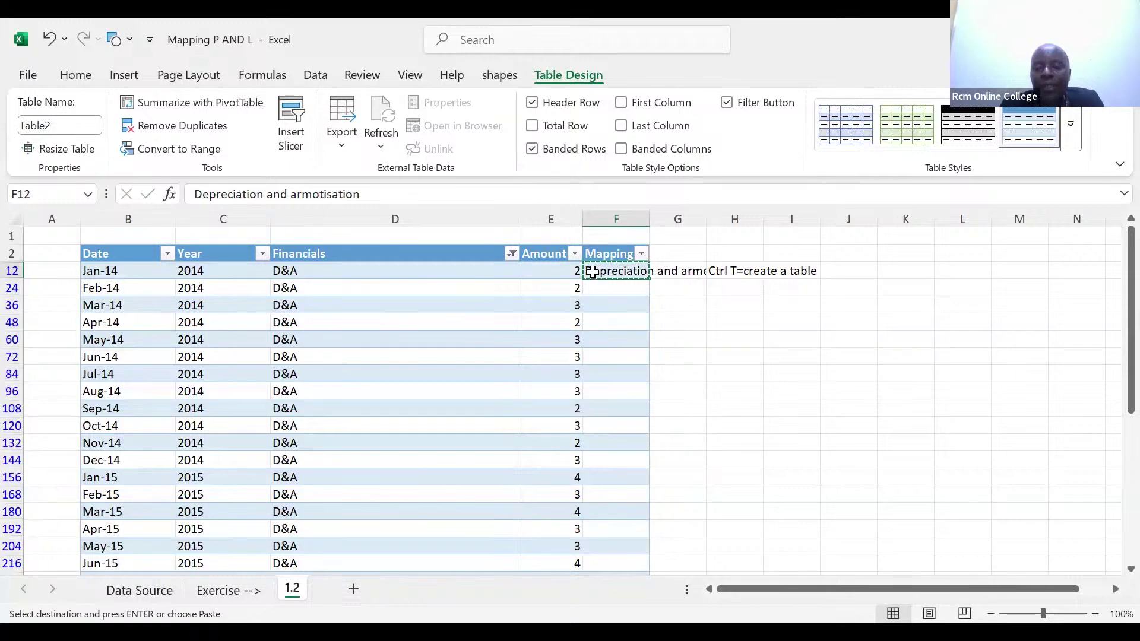
{"action": "key", "text": "shift+Page_Down"}
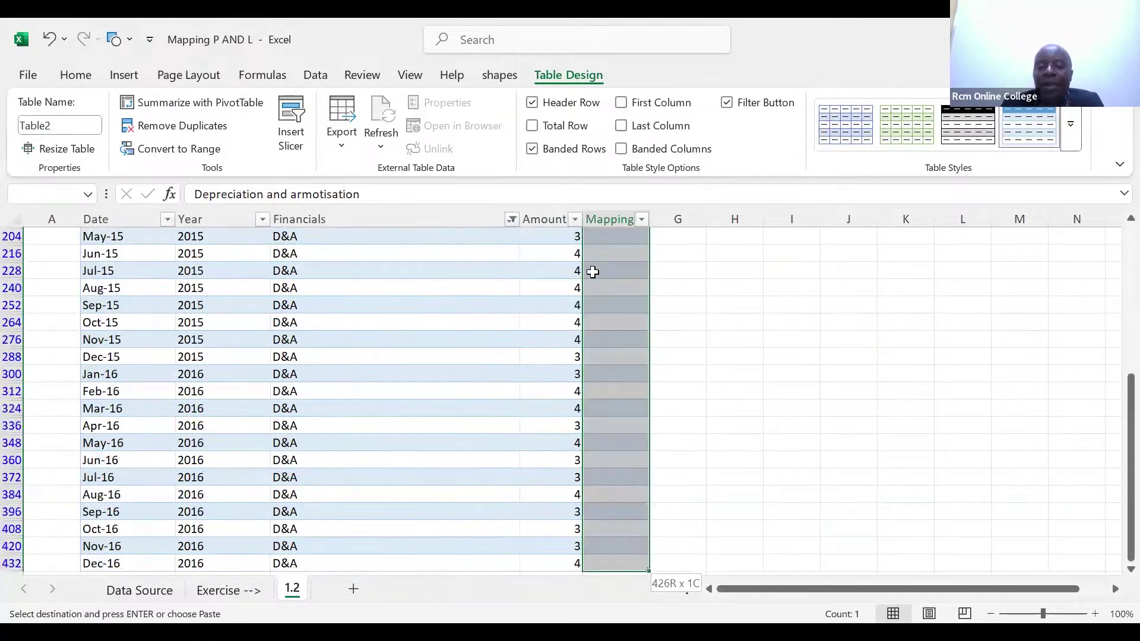
{"action": "key", "text": "ctrl+v"}
{"action": "scroll", "coordinate": [593, 272], "scroll_direction": "up", "scroll_amount": 6}
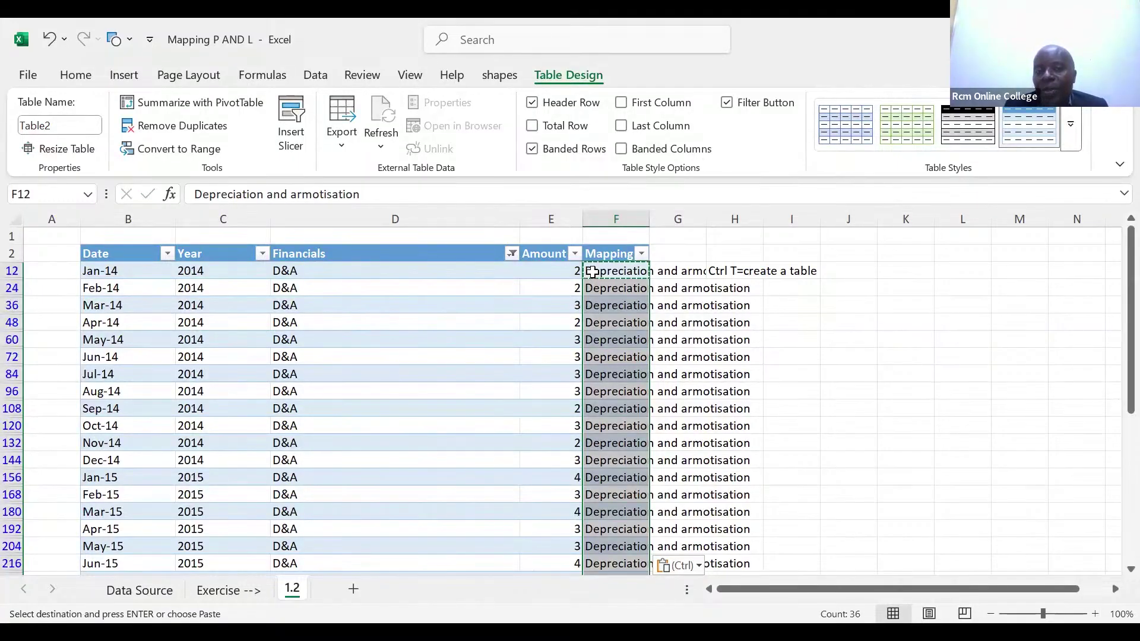
Filter the Financials column to Interest expenses using the search text "int".
{"action": "left_click", "coordinate": [512, 254]}
{"action": "left_click", "coordinate": [404, 410]}
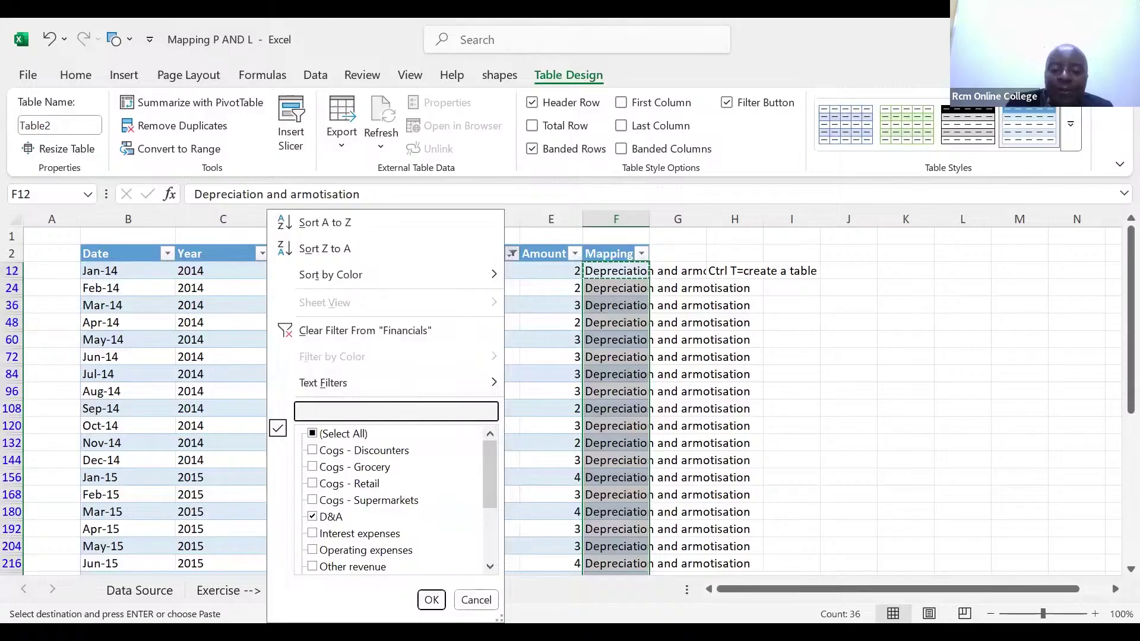
{"action": "type", "text": "in"}
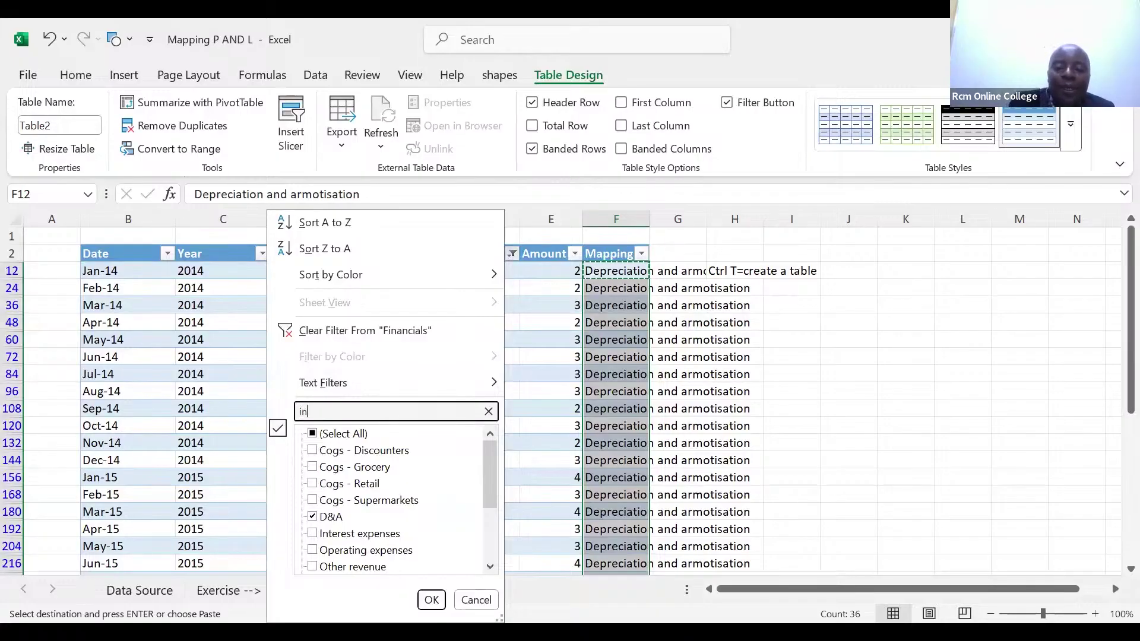
{"action": "type", "text": "tes"}
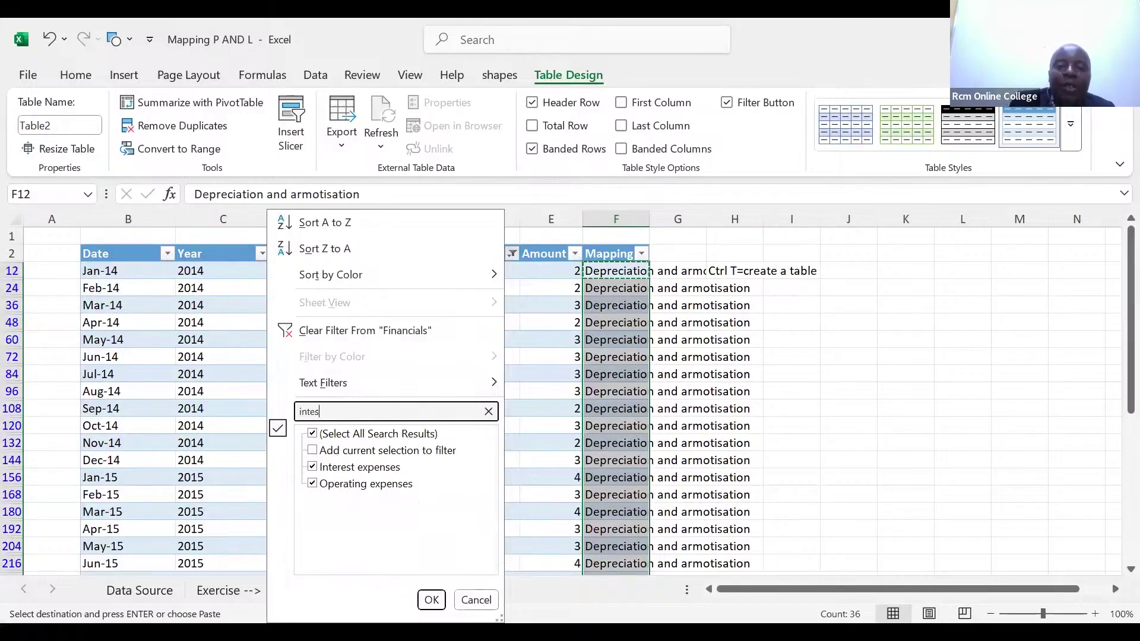
{"action": "key", "text": "BackSpace"}
{"action": "key", "text": "BackSpace"}
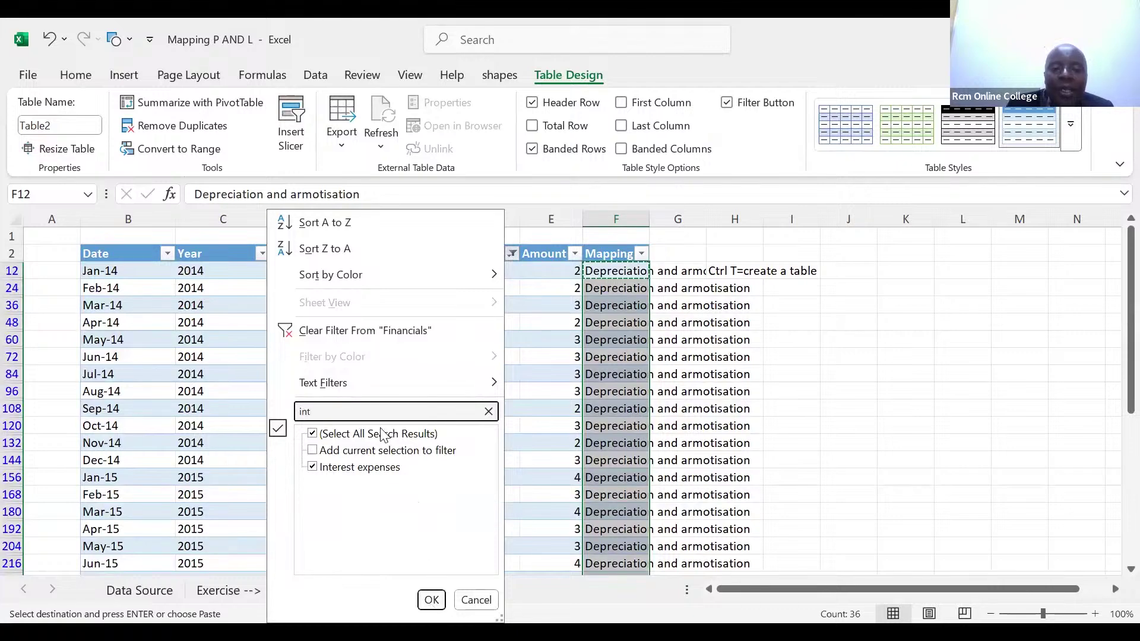
{"action": "key", "text": "Return"}
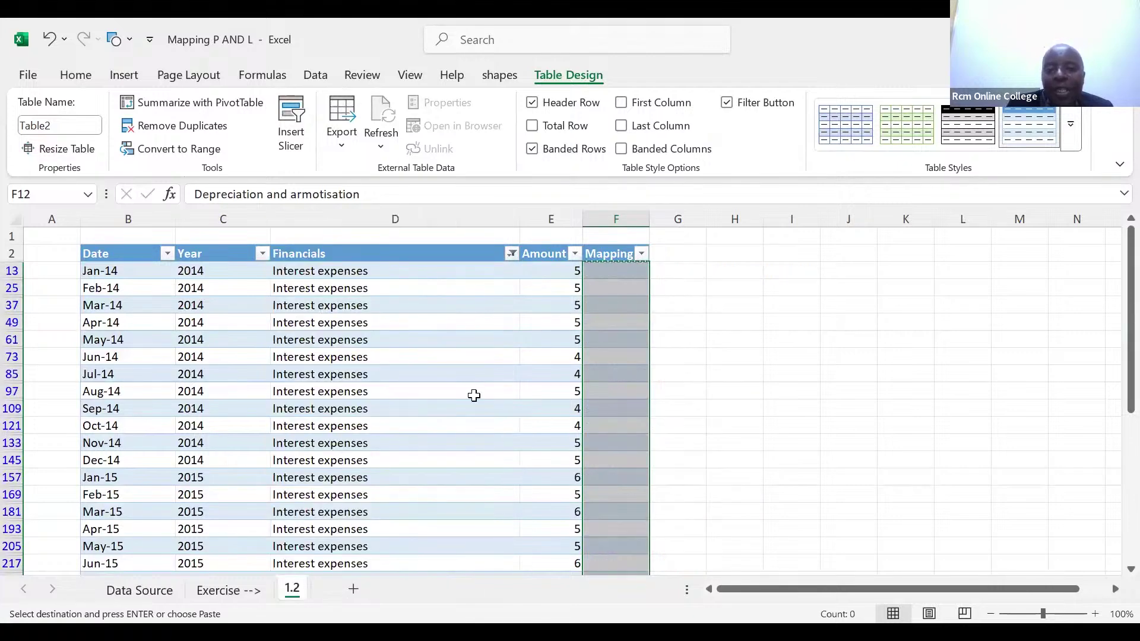
Enter "Interest expense" in Mapping cell F13 and copy it down the filtered column to row 433.
{"action": "left_click", "coordinate": [598, 273]}
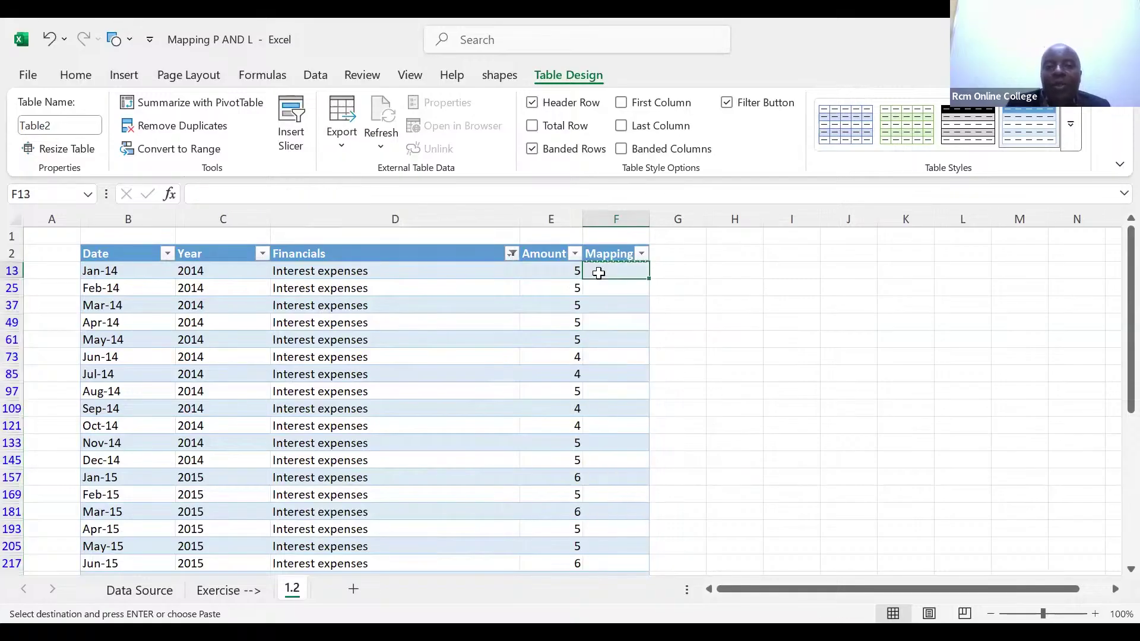
{"action": "key", "text": "Escape"}
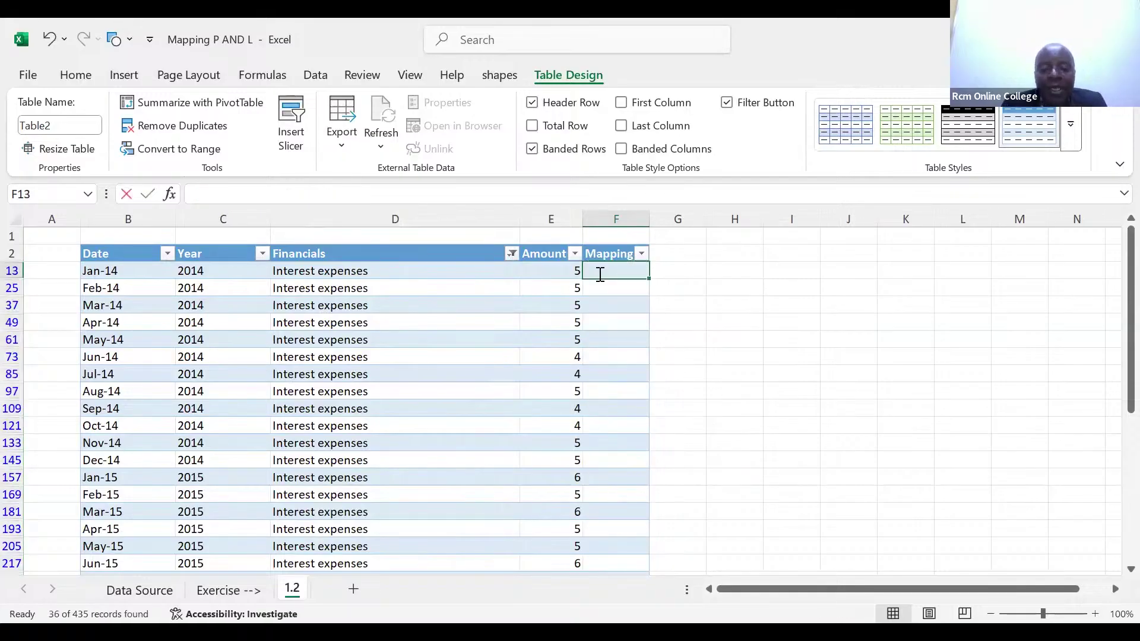
{"action": "type", "text": "Interest "}
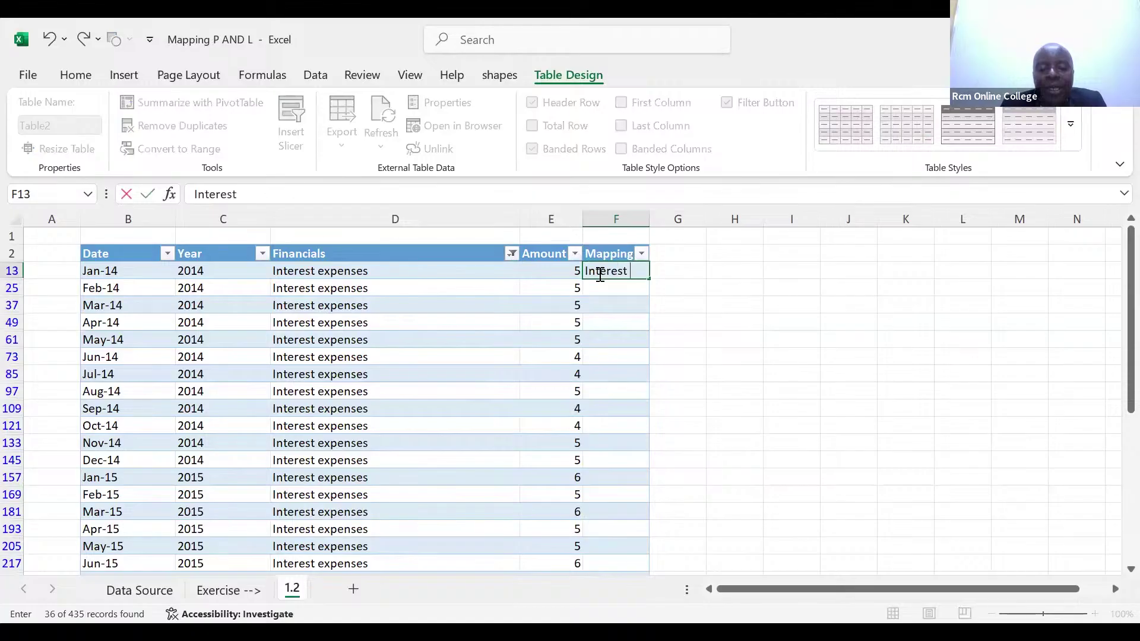
{"action": "type", "text": "expe"}
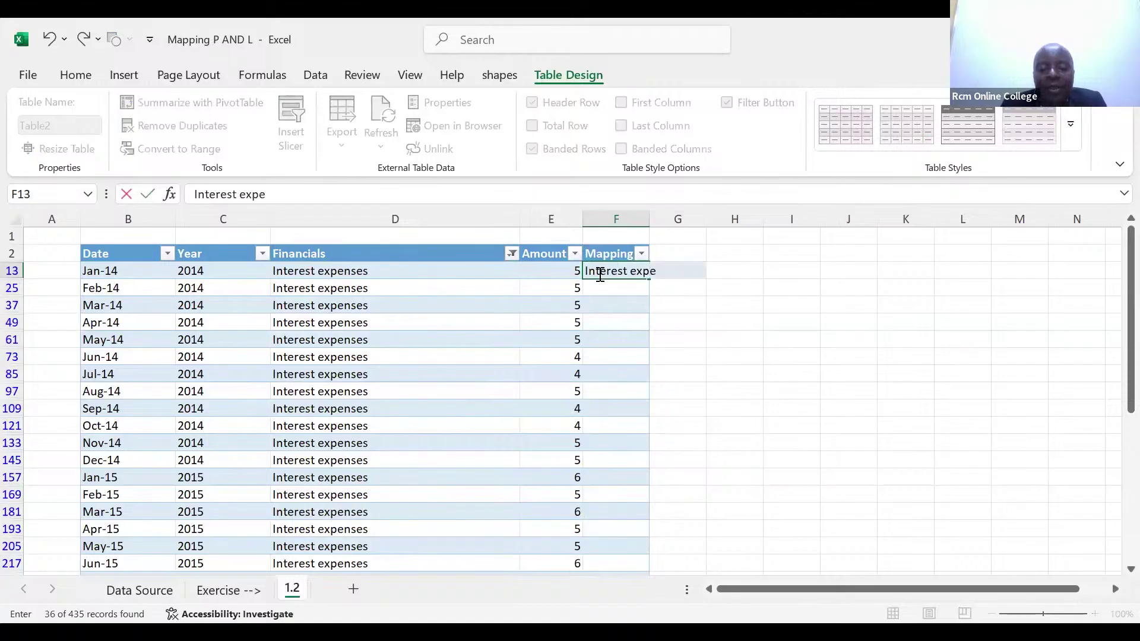
{"action": "type", "text": "nse"}
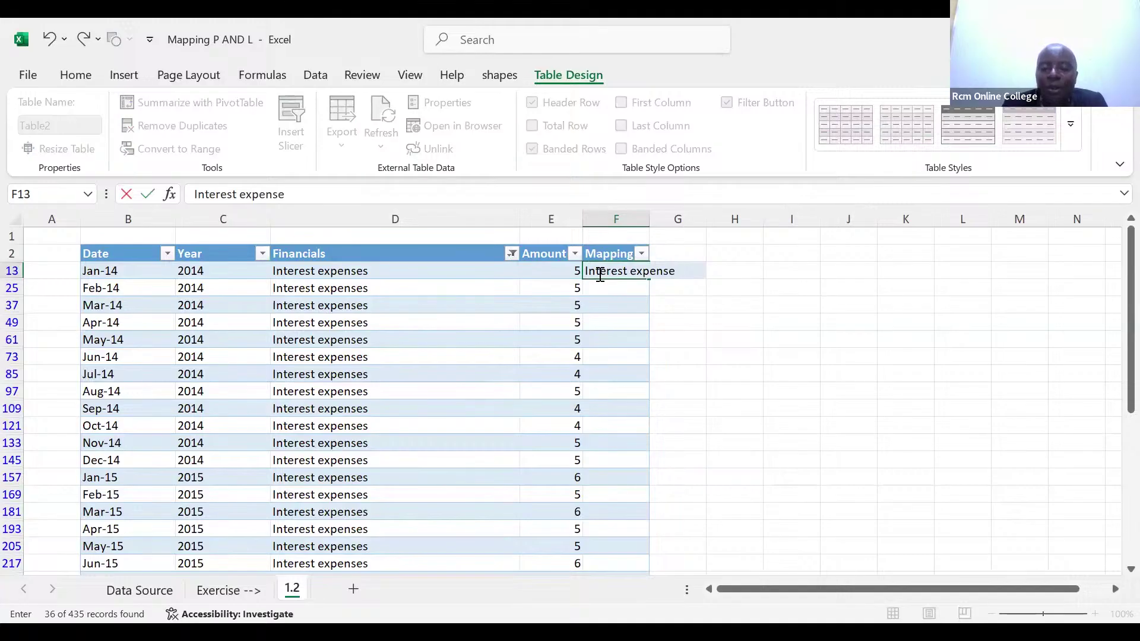
{"action": "key", "text": "ctrl+Return"}
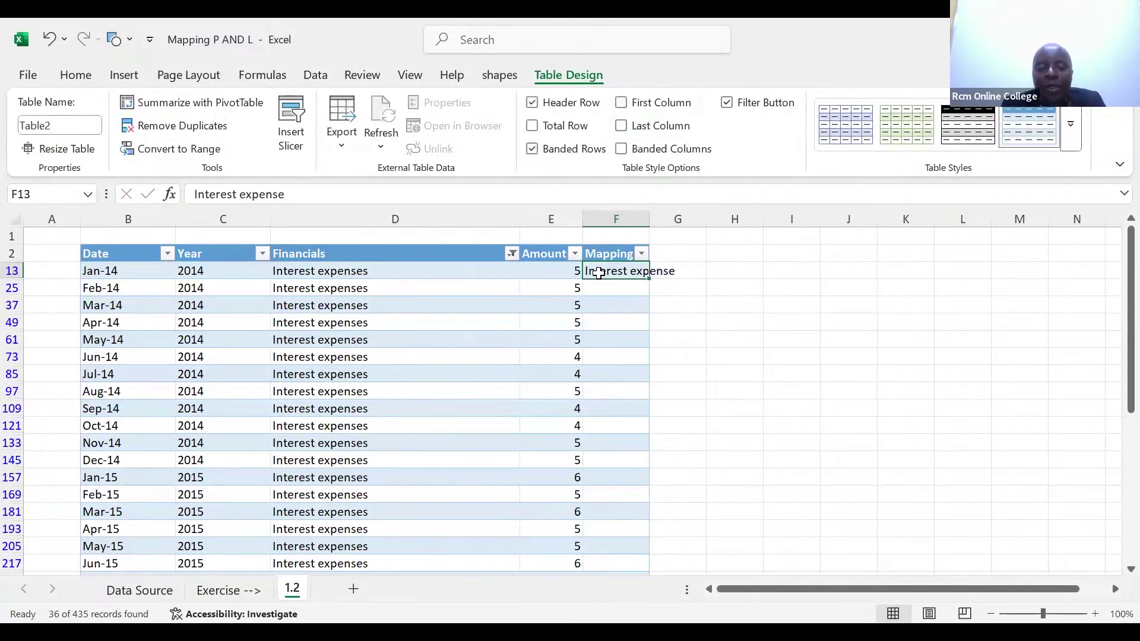
{"action": "key", "text": "ctrl+c"}
{"action": "key", "text": "ctrl+shift+Down"}
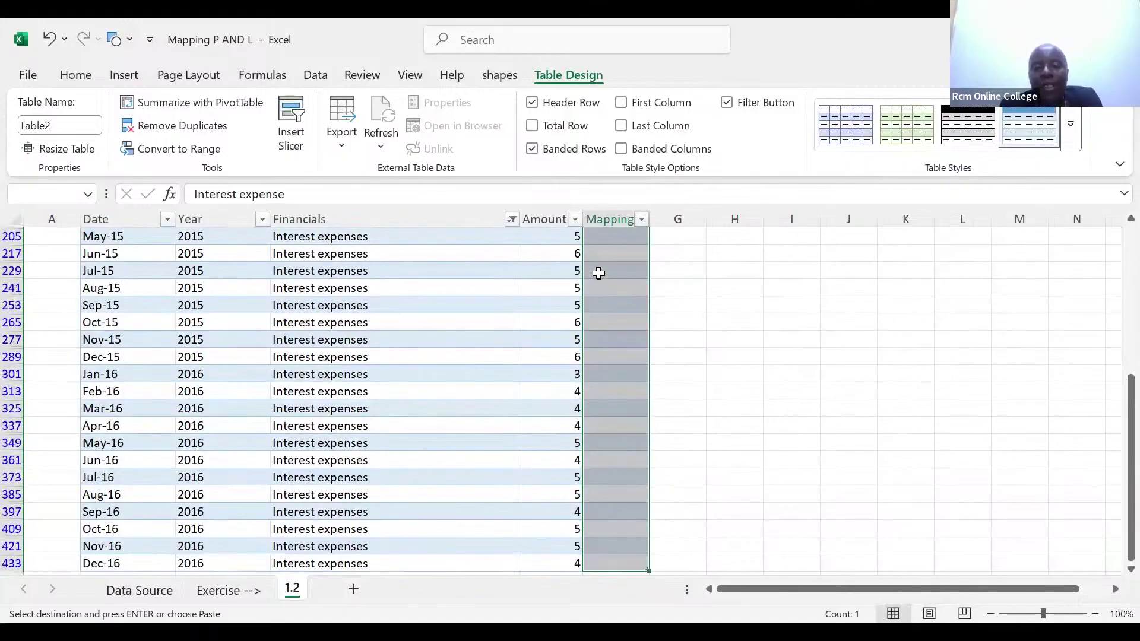
{"action": "key", "text": "ctrl+v"}
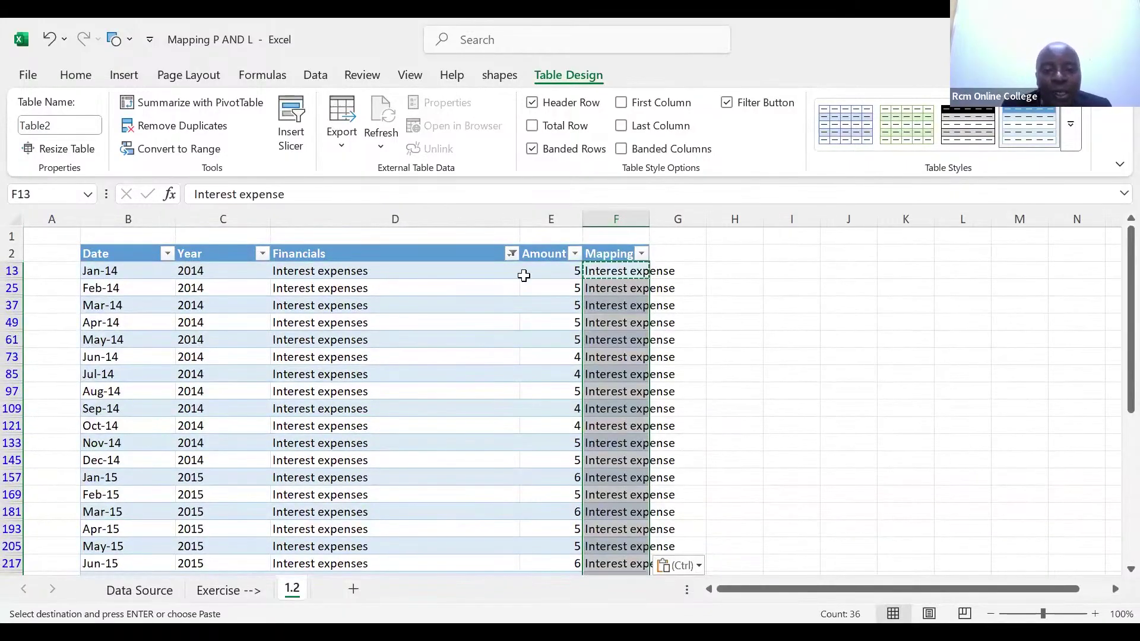
Filter the Financials column to Taxes using the search text "Tax".
{"action": "left_click", "coordinate": [512, 254]}
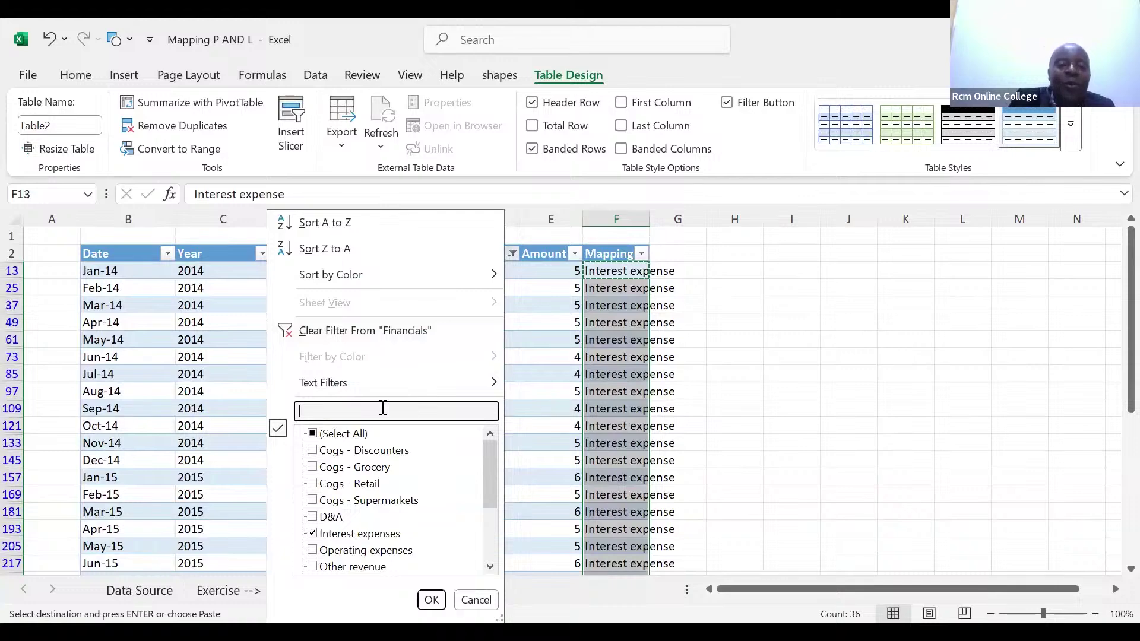
{"action": "type", "text": "Tax"}
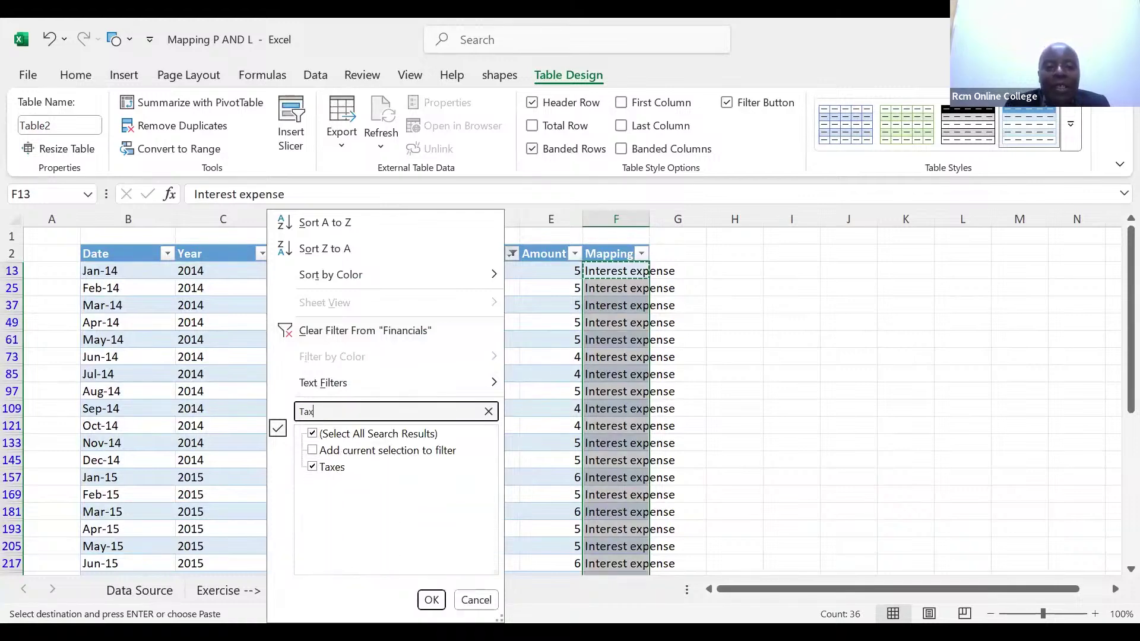
{"action": "left_click", "coordinate": [438, 602]}
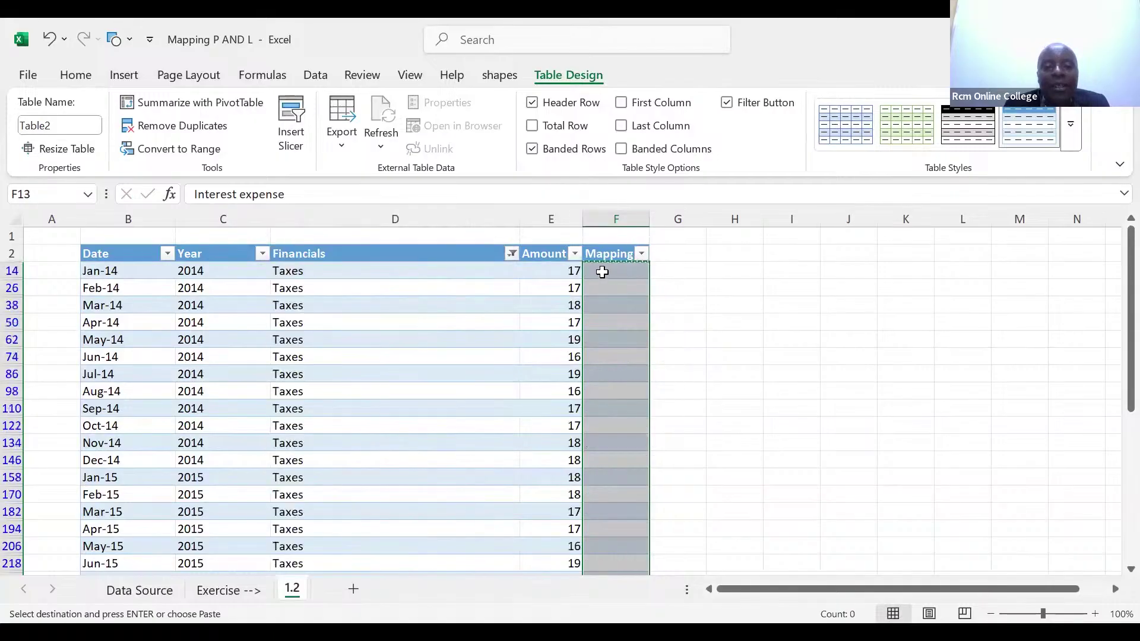
Enter "Tax" in Mapping cell F14 and copy it down the filtered column to row 434.
{"action": "left_click", "coordinate": [602, 272]}
{"action": "type", "text": "Tax"}
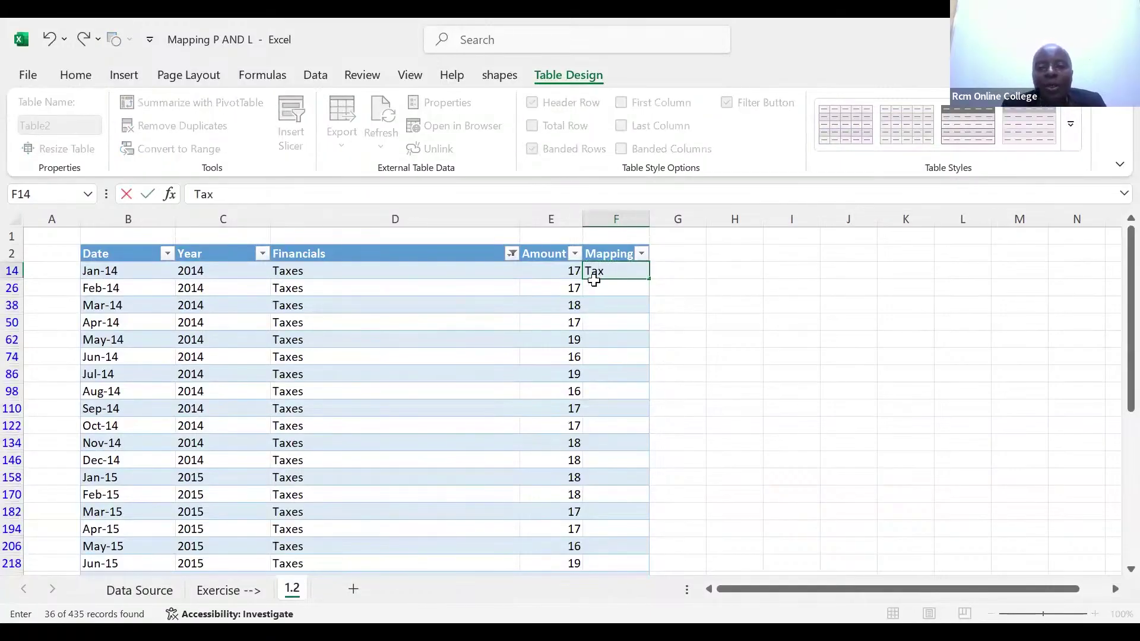
{"action": "key", "text": "ctrl+Return"}
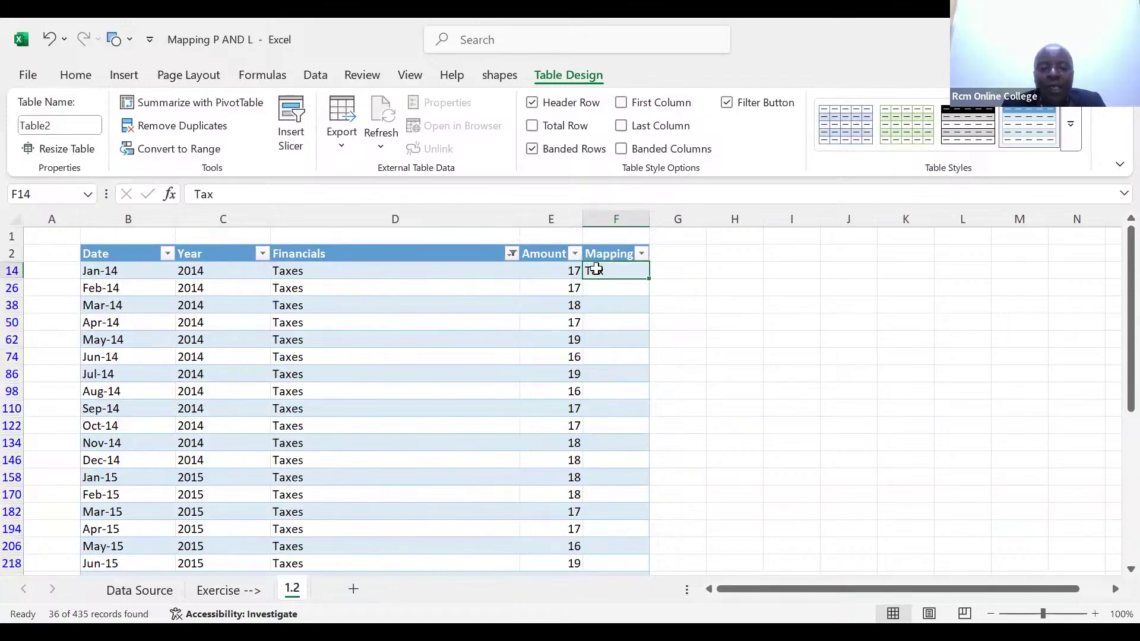
{"action": "key", "text": "ctrl+c"}
{"action": "key", "text": "ctrl+shift+Down"}
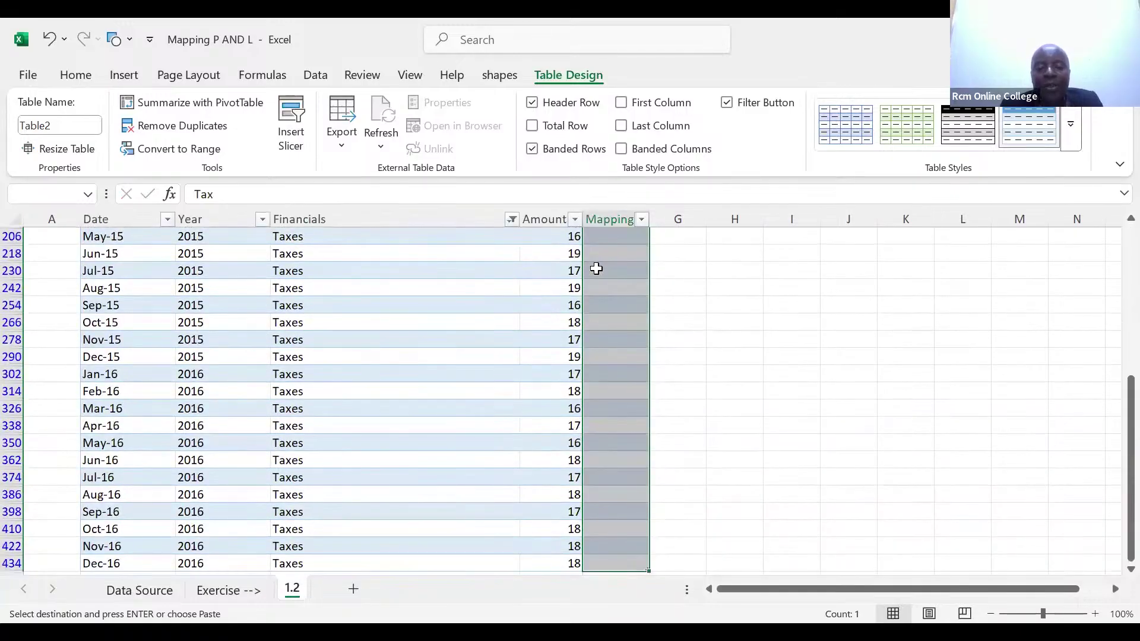
{"action": "key", "text": "ctrl+v"}
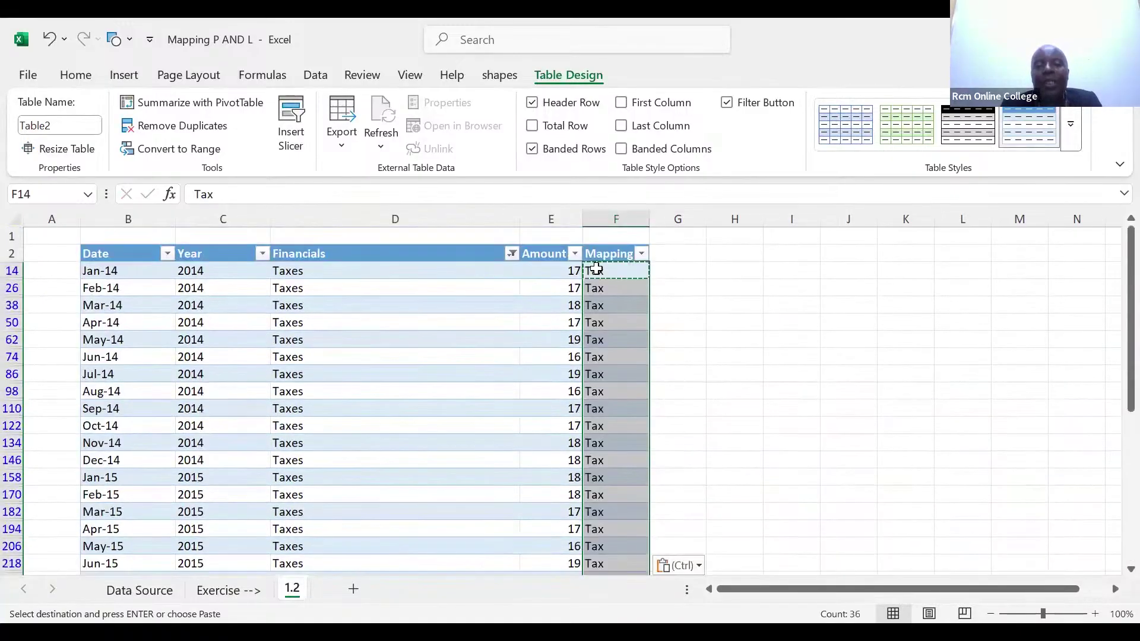
Show all categories again in the Financials column filter.
{"action": "left_click", "coordinate": [512, 254]}
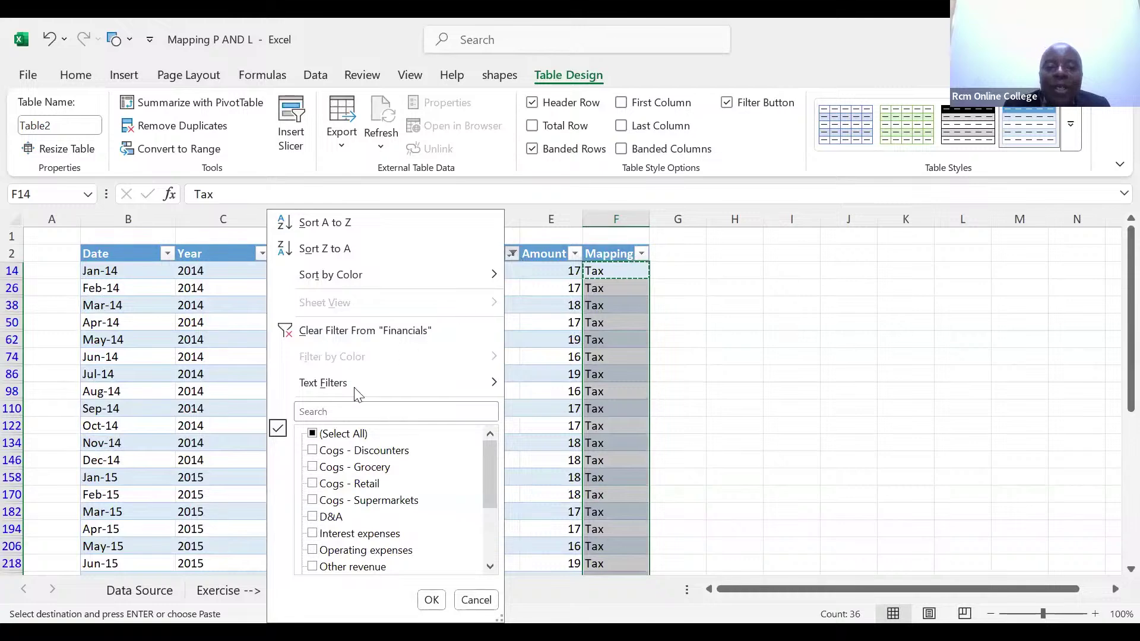
{"action": "left_click", "coordinate": [312, 434]}
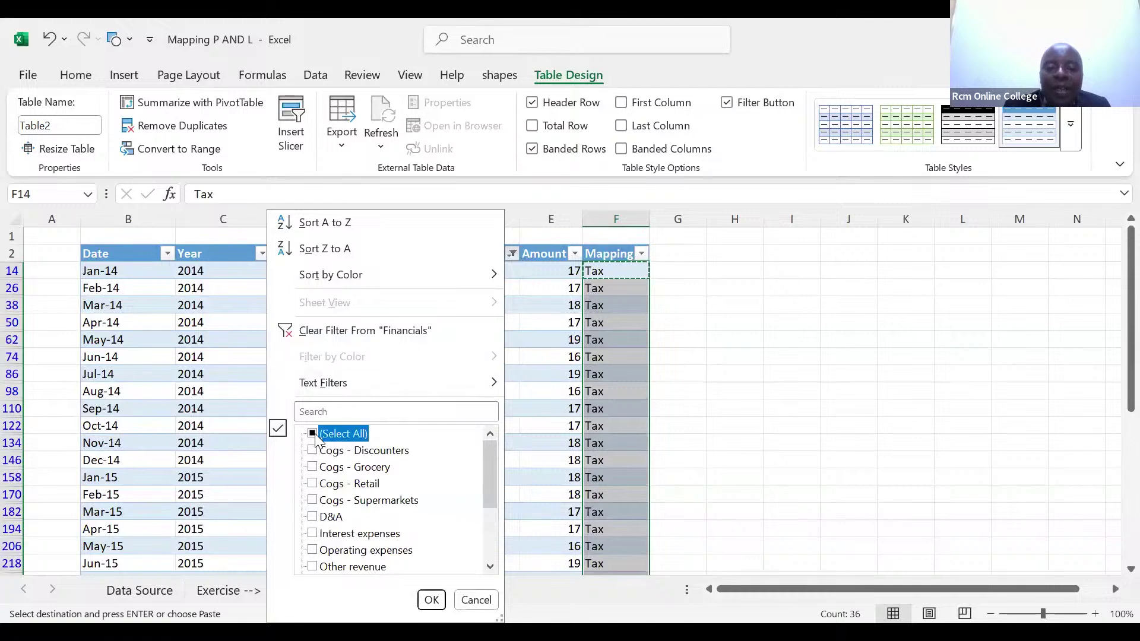
{"action": "left_click", "coordinate": [431, 600]}
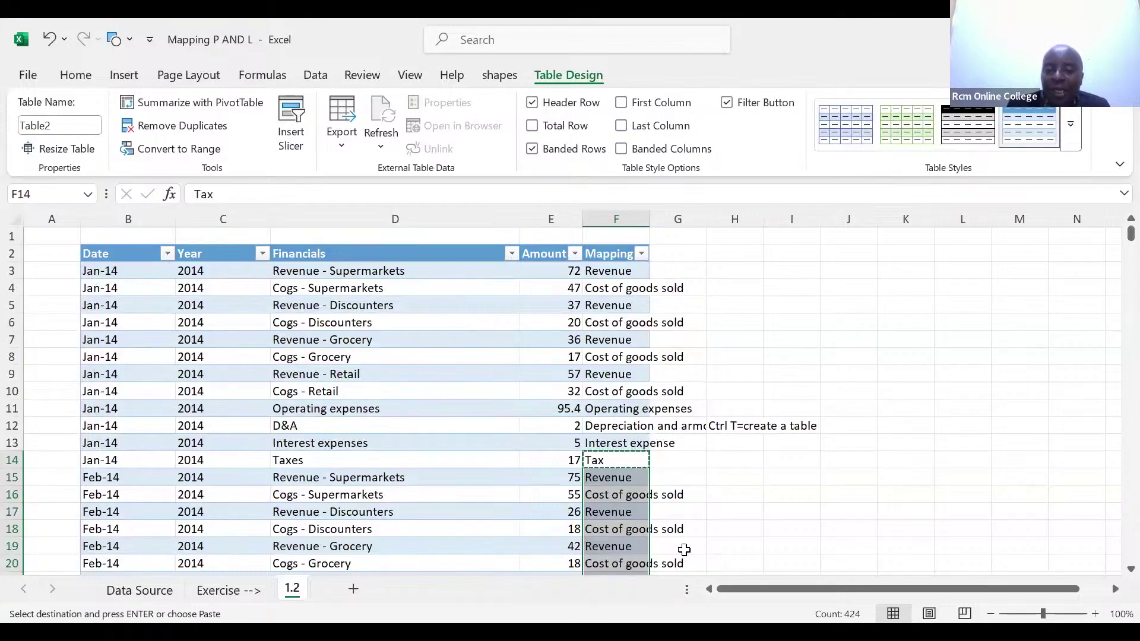
Copy the whole Mapping column F from sheet 1.2 into column C of a new worksheet.
{"action": "left_click", "coordinate": [610, 211]}
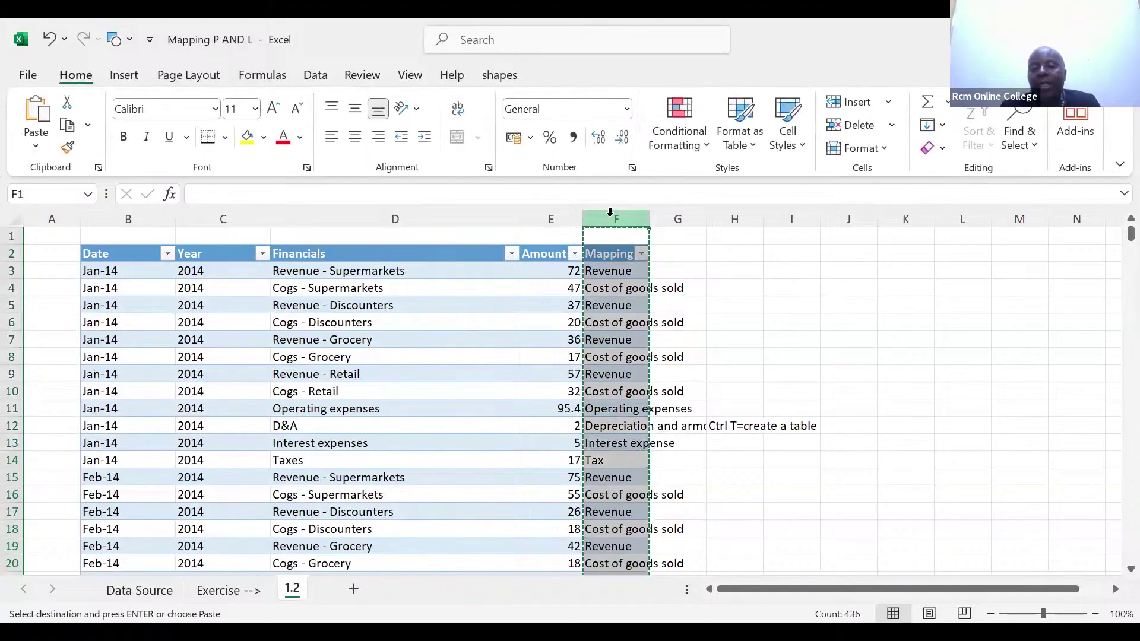
{"action": "key", "text": "ctrl+c"}
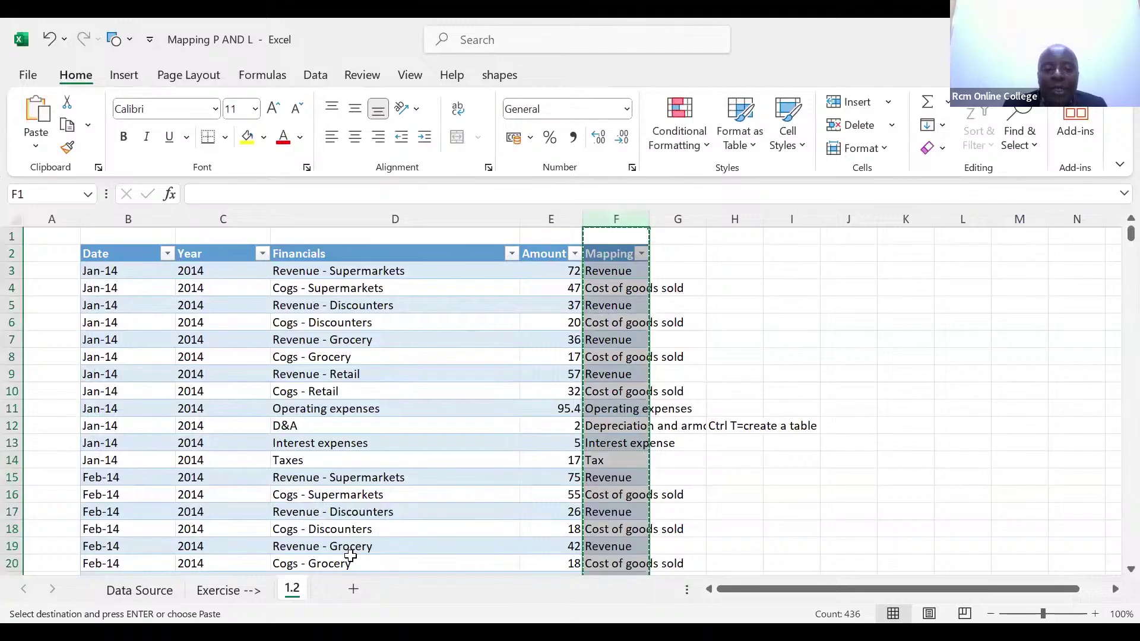
{"action": "left_click", "coordinate": [354, 590]}
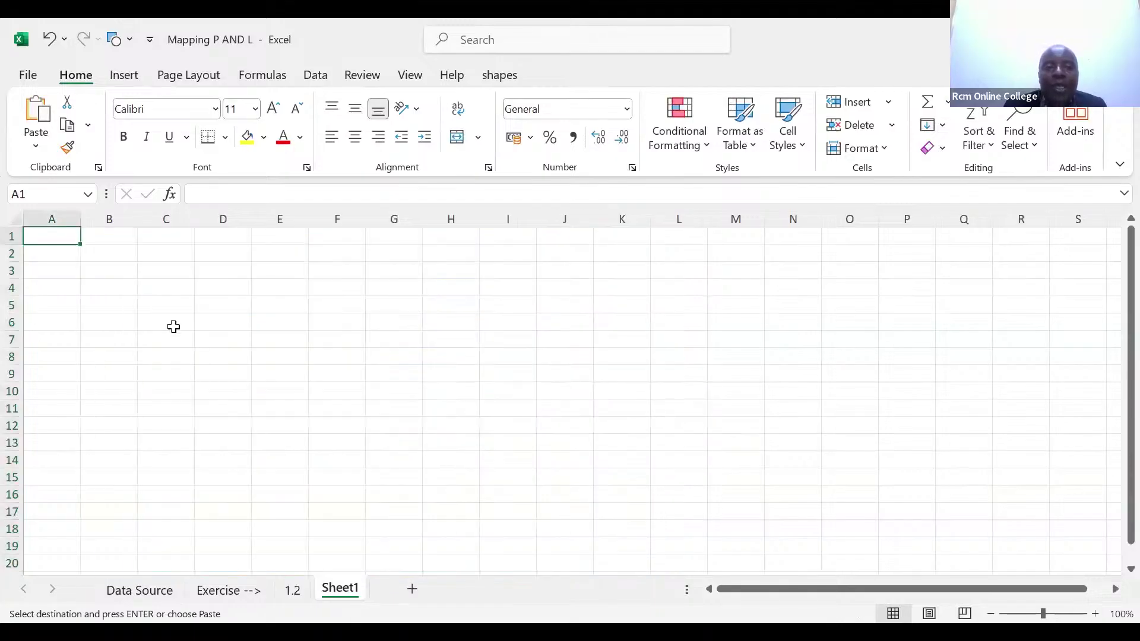
{"action": "left_click", "coordinate": [170, 219]}
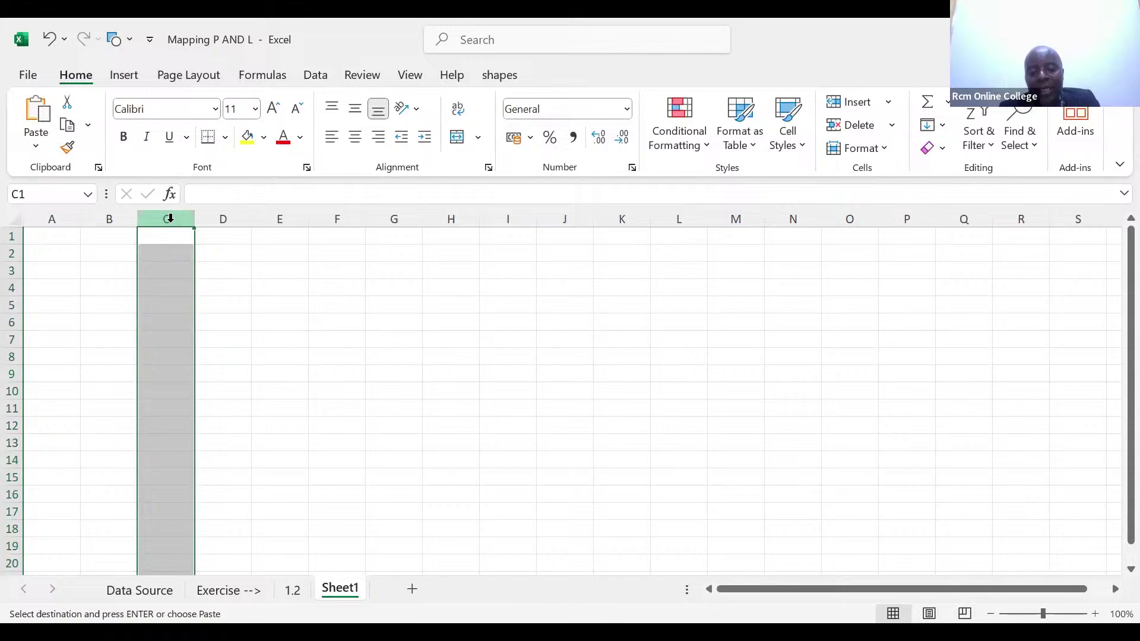
{"action": "key", "text": "ctrl+v"}
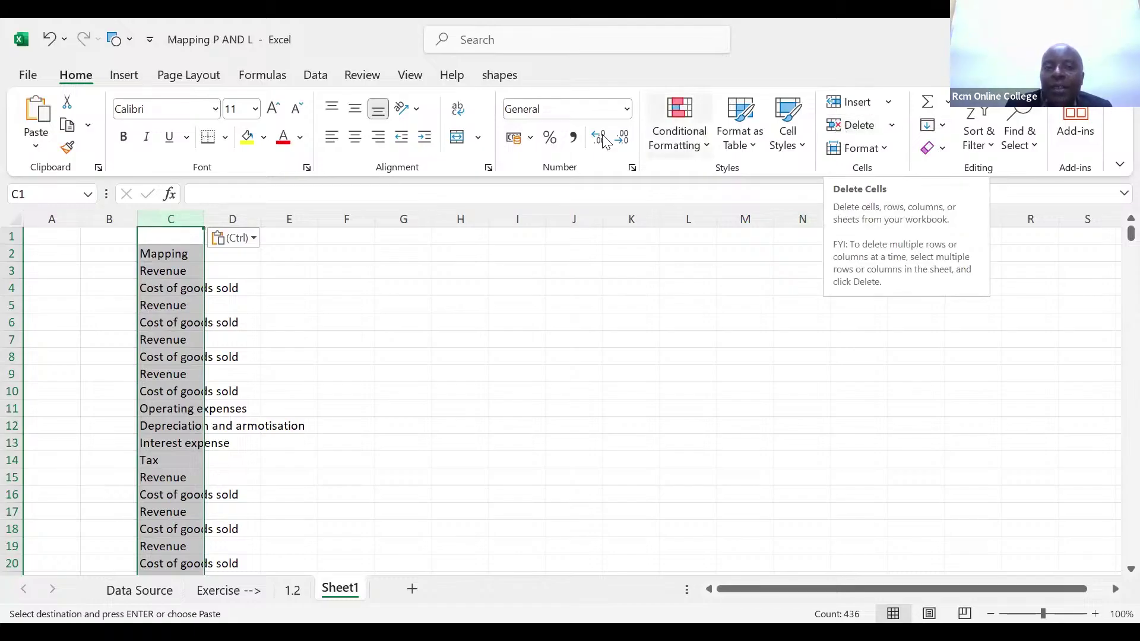
Remove the duplicate values from the pasted Mapping list in column C.
{"action": "left_click", "coordinate": [313, 76]}
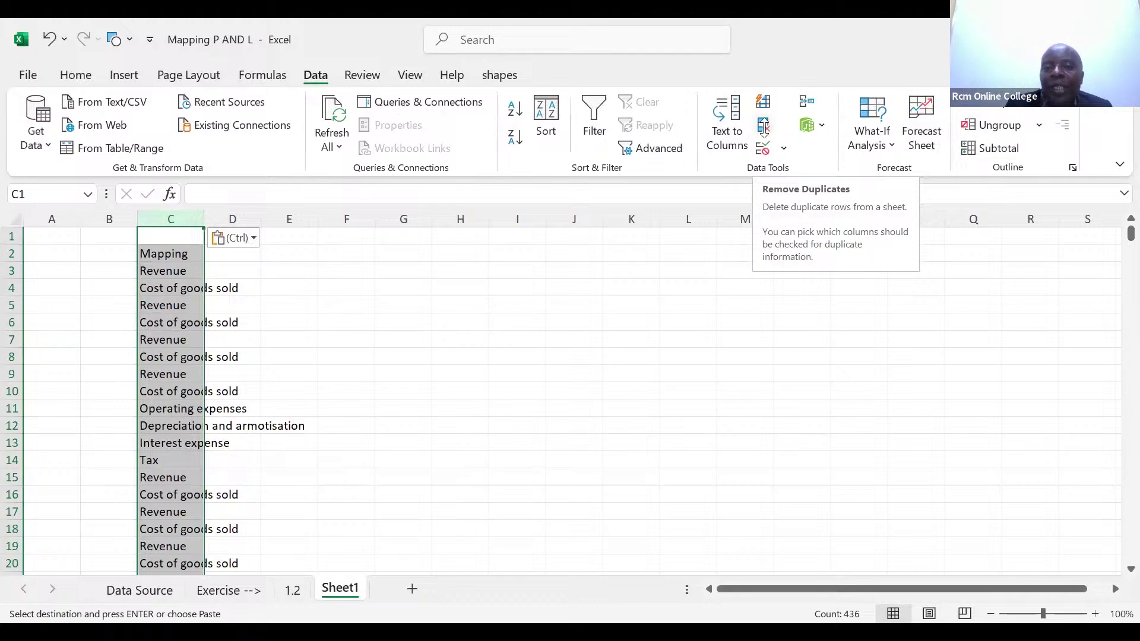
{"action": "left_click", "coordinate": [764, 130]}
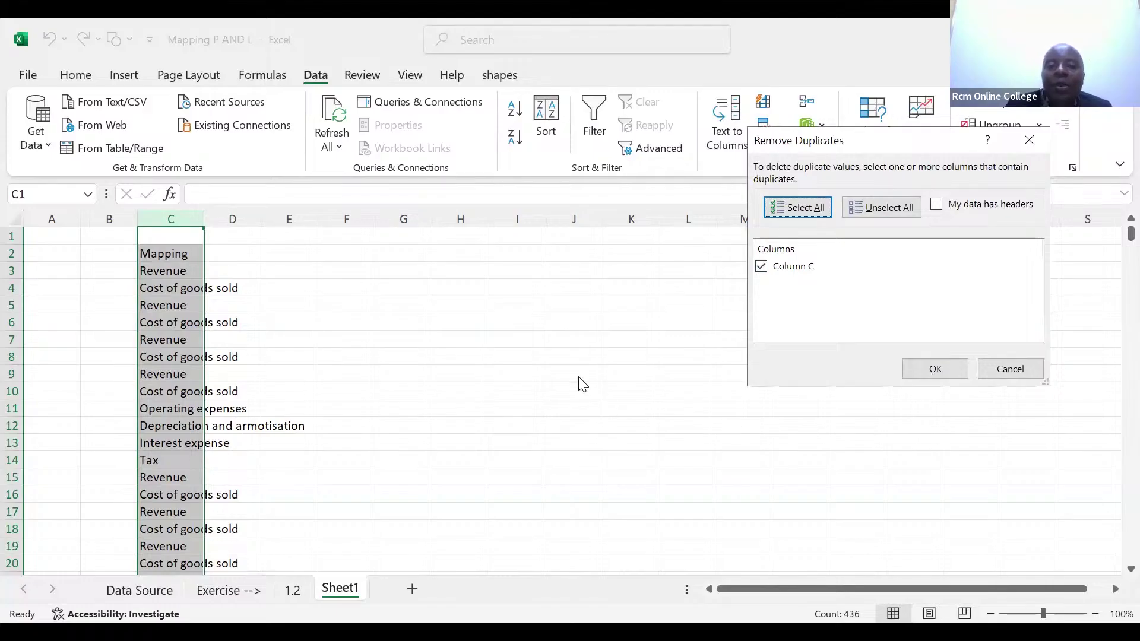
{"action": "key", "text": "Return"}
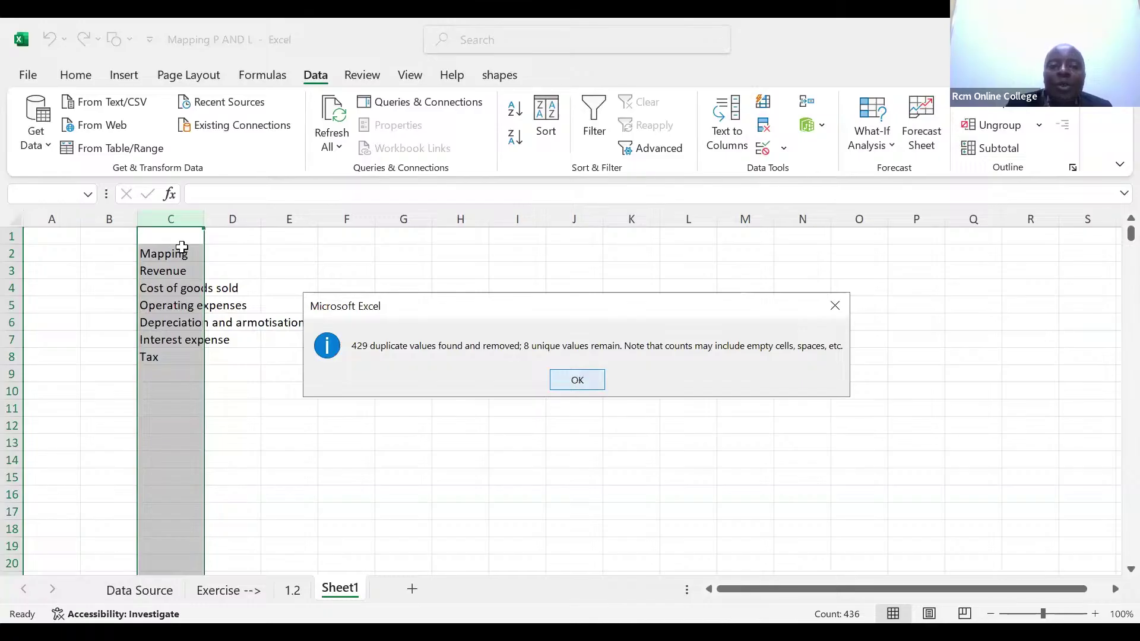
{"action": "key", "text": "Return"}
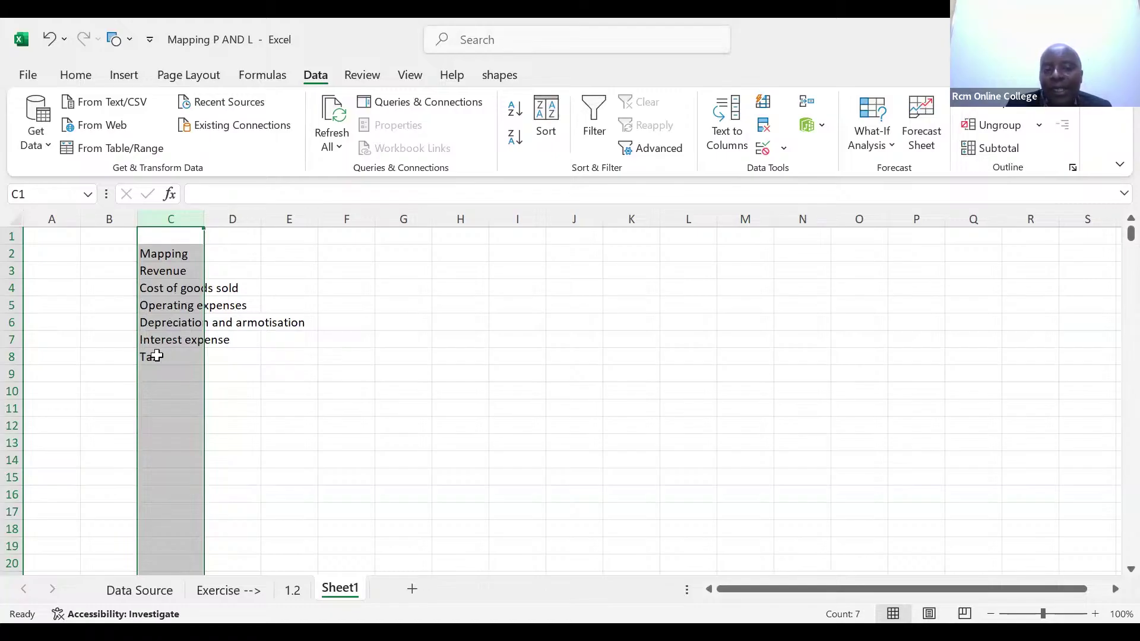
Enter the year headings 2014, 2015 and 2016 in cells D2 to F2 beside the Mapping heading.
{"action": "left_click", "coordinate": [237, 253]}
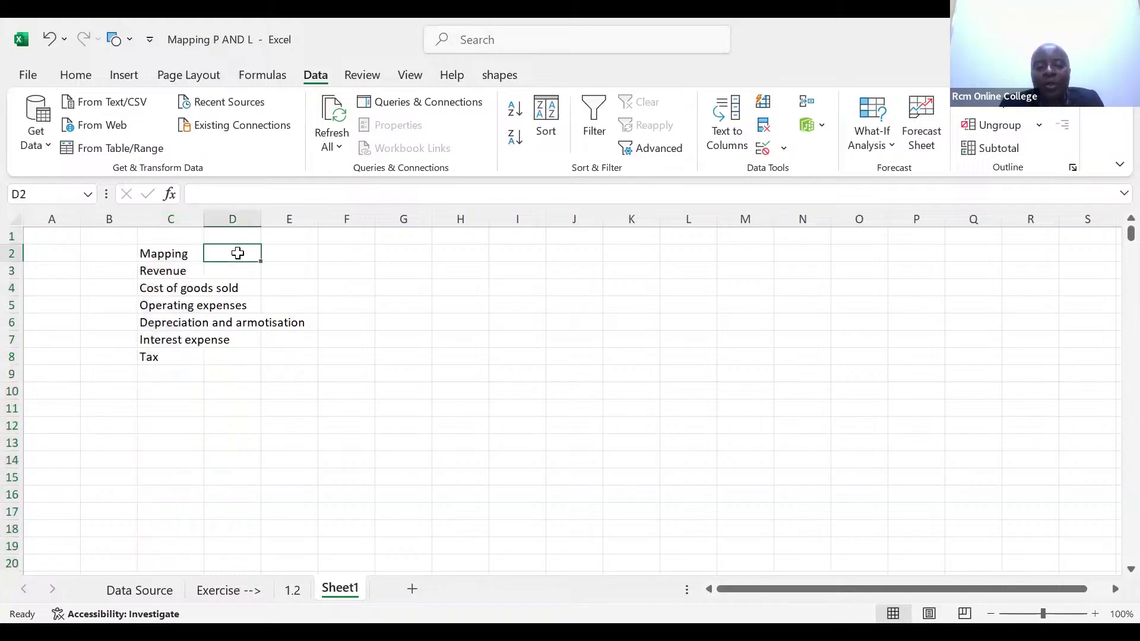
{"action": "type", "text": "20"}
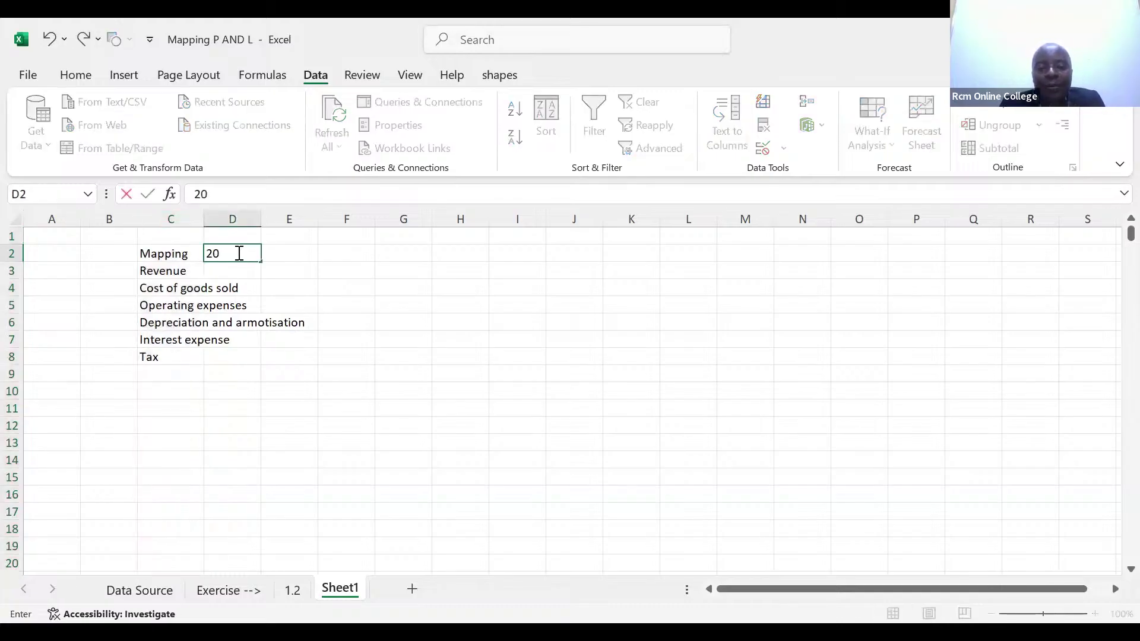
{"action": "type", "text": "4"}
{"action": "key", "text": "BackSpace"}
{"action": "type", "text": "14"}
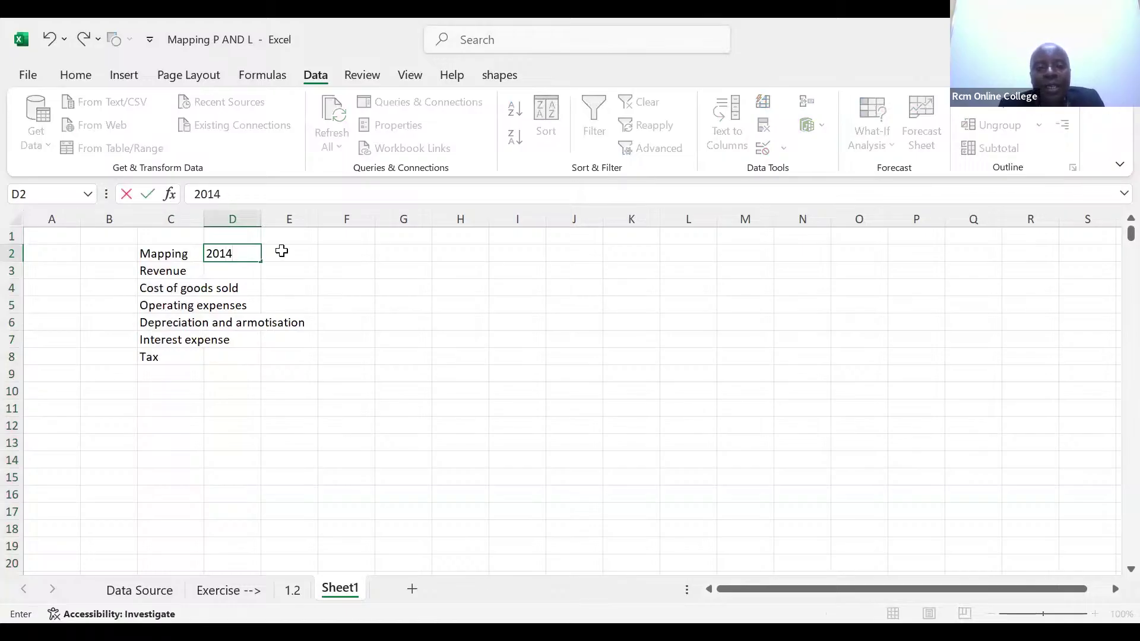
{"action": "left_click", "coordinate": [282, 251]}
{"action": "type", "text": "201"}
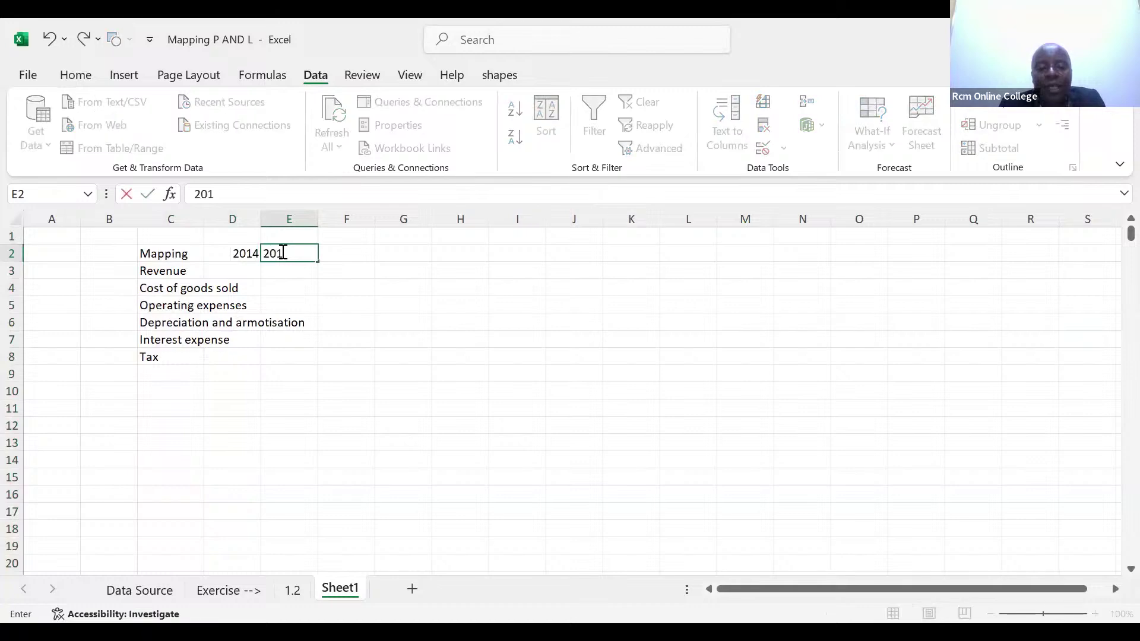
{"action": "type", "text": "5"}
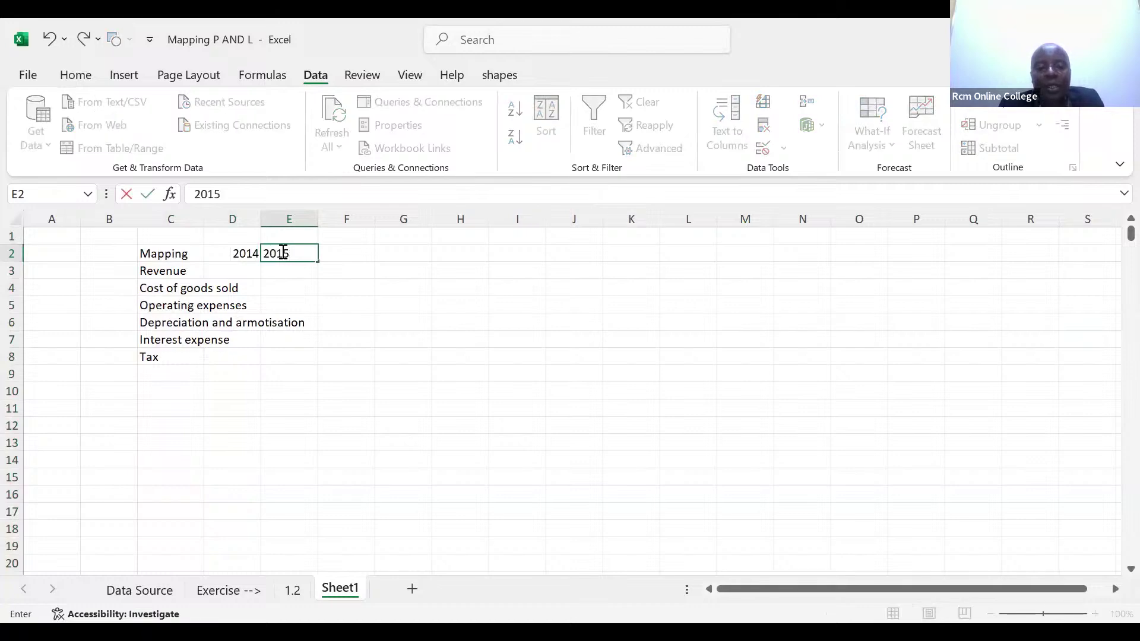
{"action": "left_click", "coordinate": [330, 253]}
{"action": "type", "text": "201"}
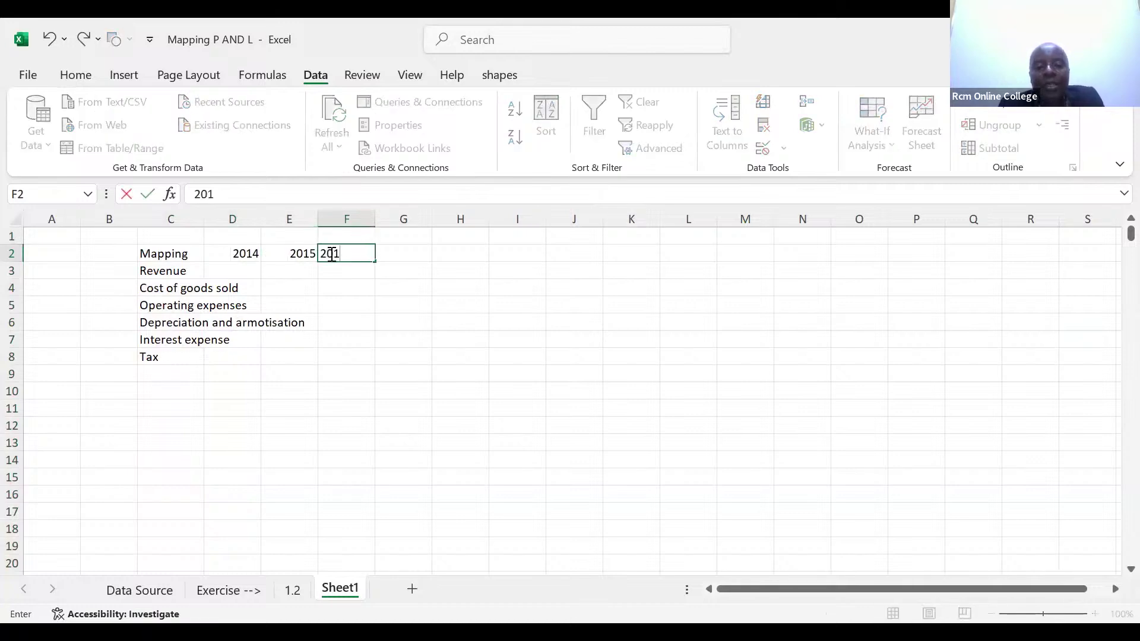
{"action": "type", "text": "6"}
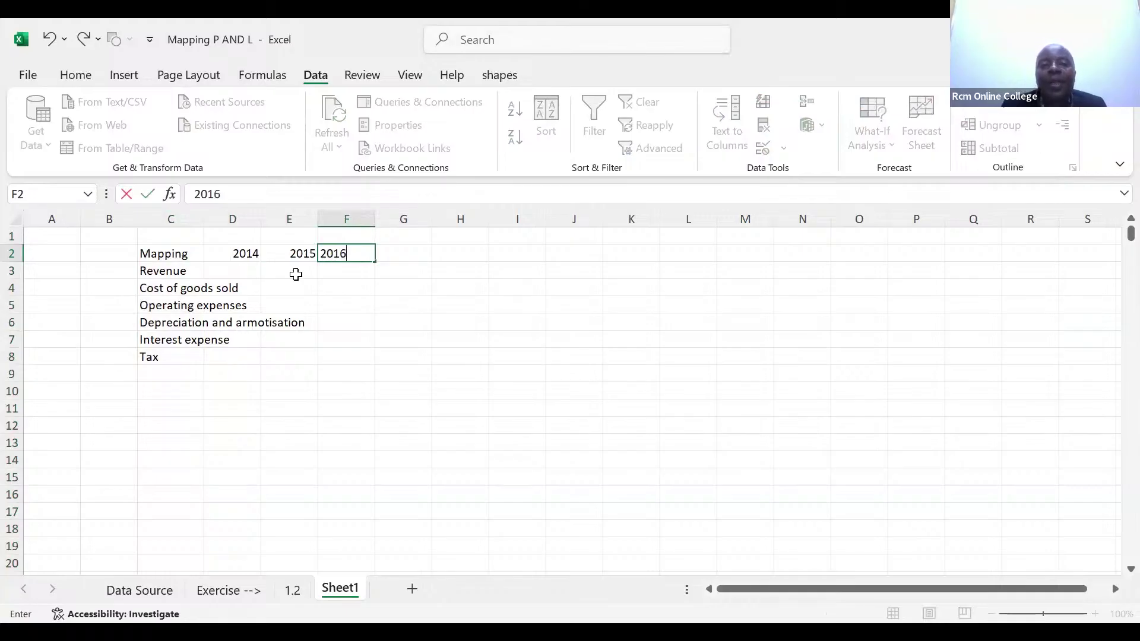
{"action": "left_click", "coordinate": [241, 268]}
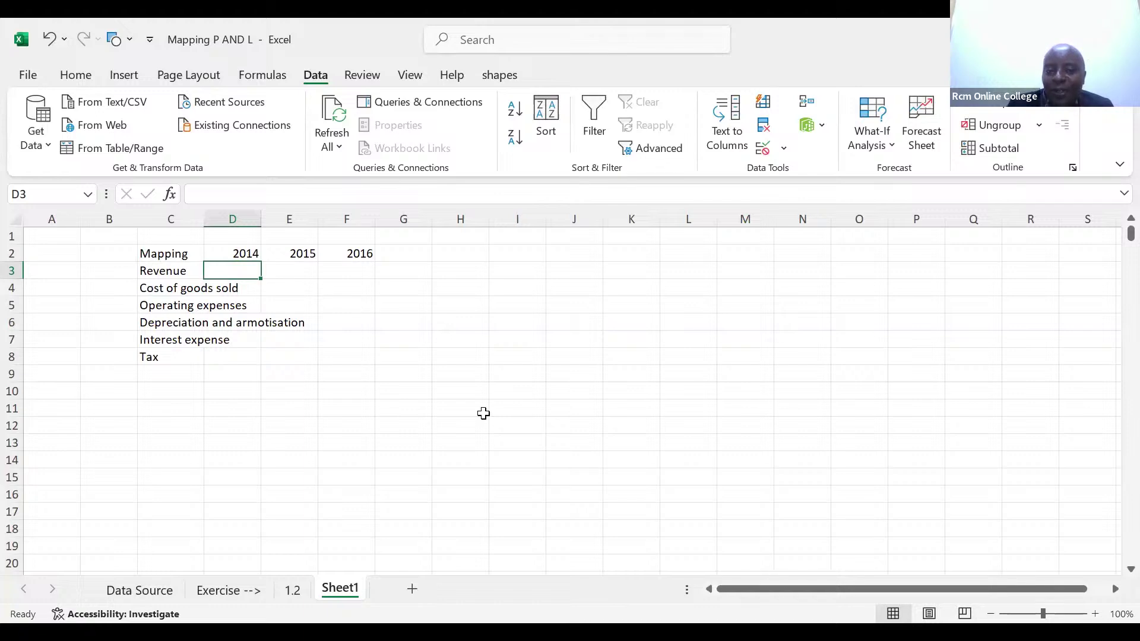
Note "conditions", "revenue" and "year 2014" in cells I12 to I14.
{"action": "left_click", "coordinate": [525, 425]}
{"action": "type", "text": "c"}
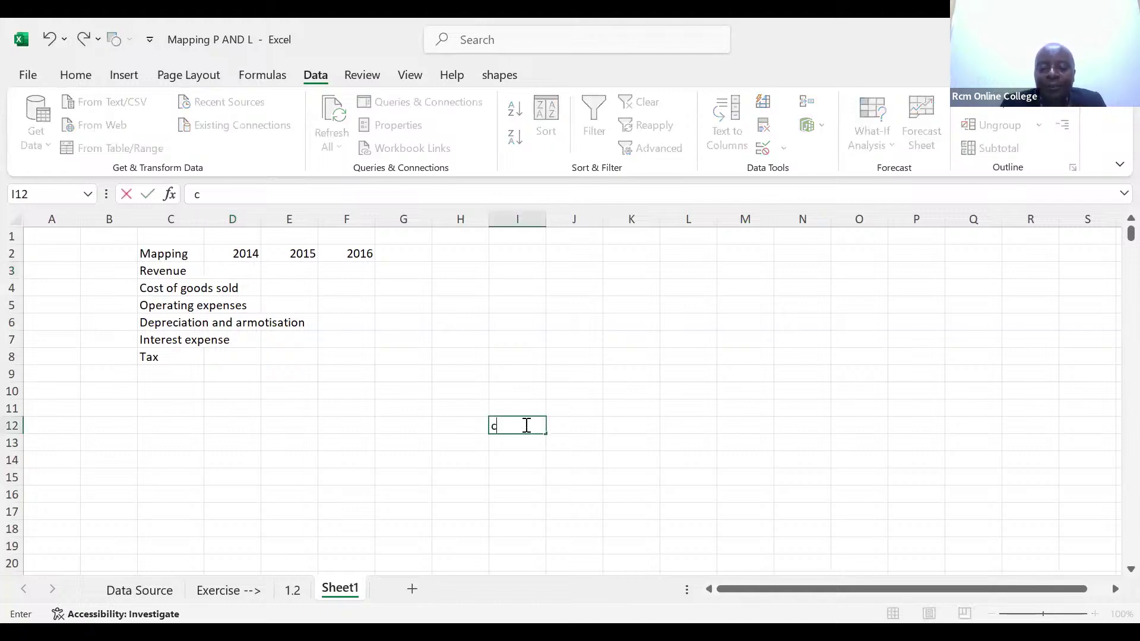
{"action": "type", "text": "onditions"}
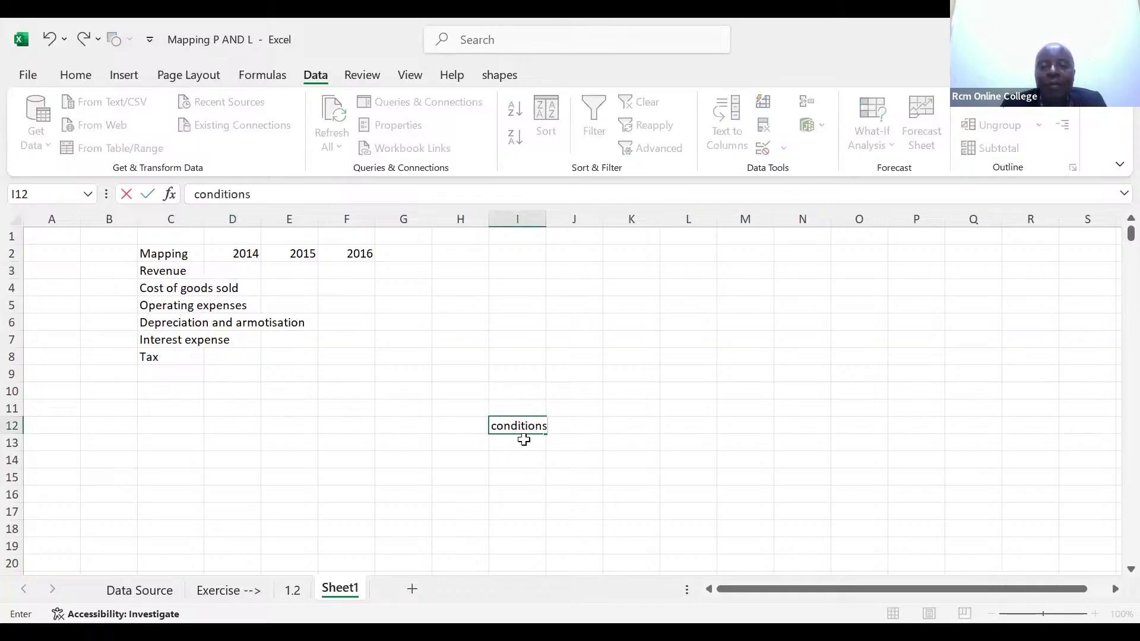
{"action": "key", "text": "Return"}
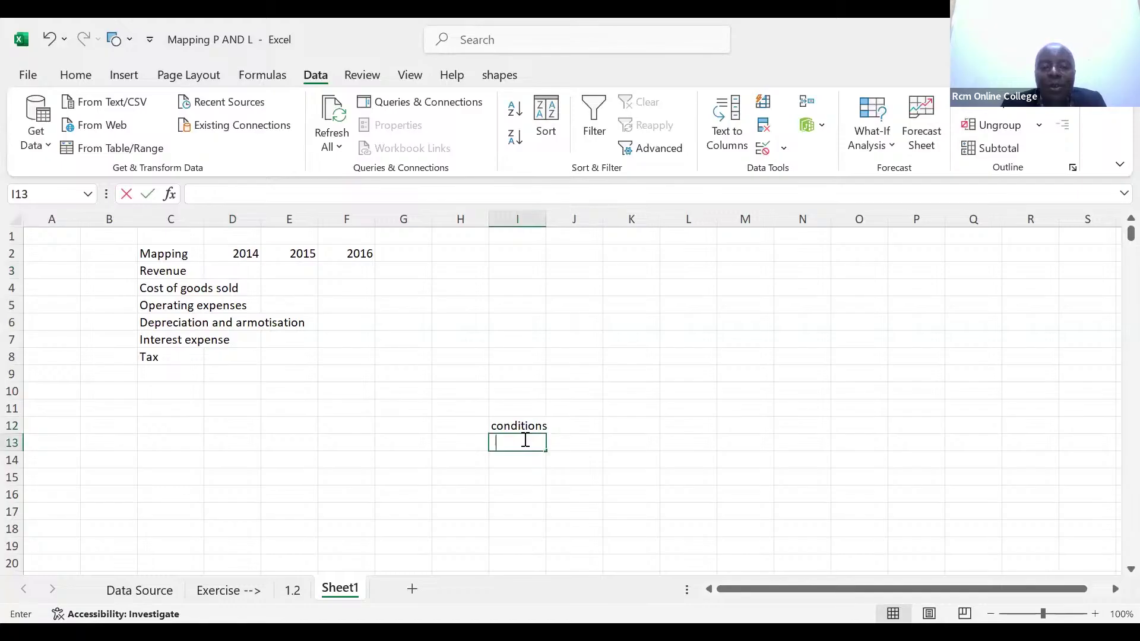
{"action": "type", "text": "revenue"}
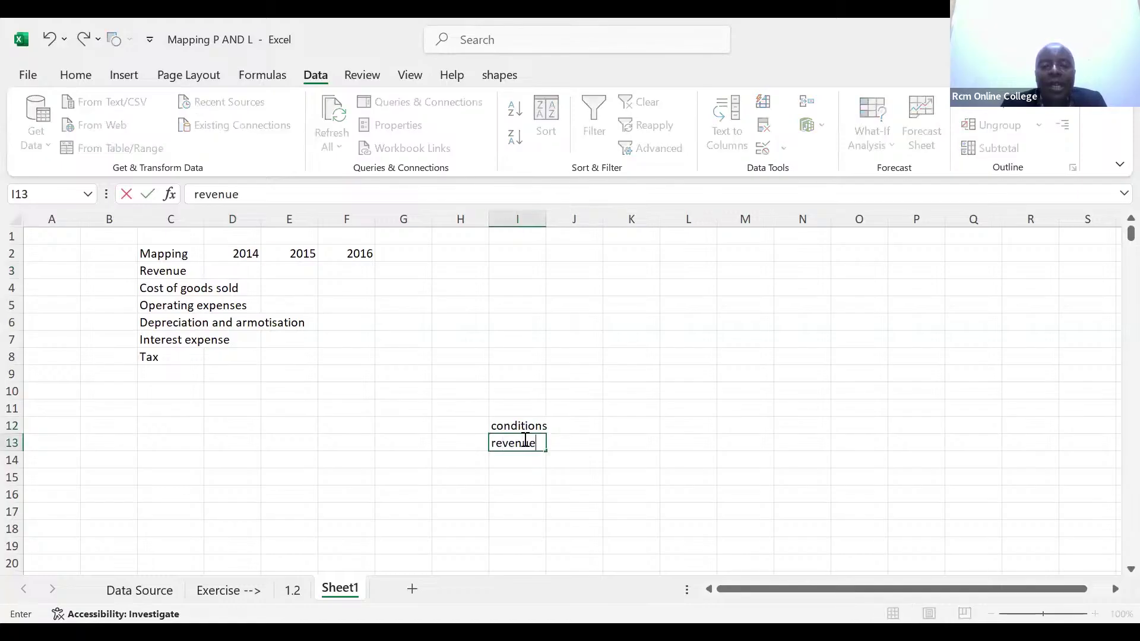
{"action": "left_click", "coordinate": [515, 458]}
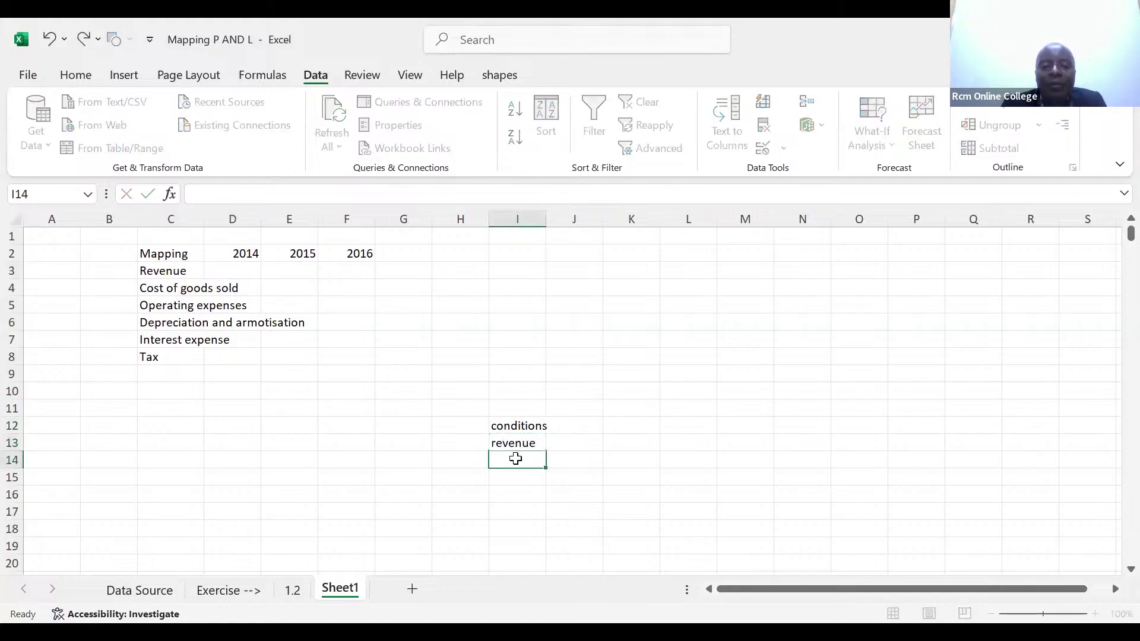
{"action": "type", "text": "yea"}
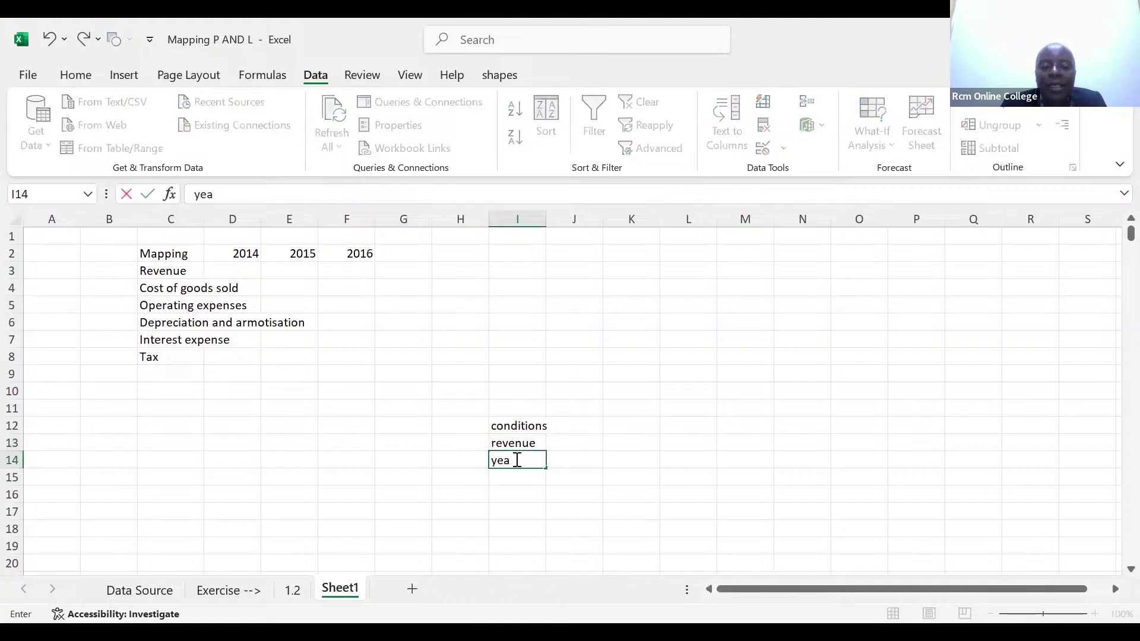
{"action": "type", "text": "r 2014"}
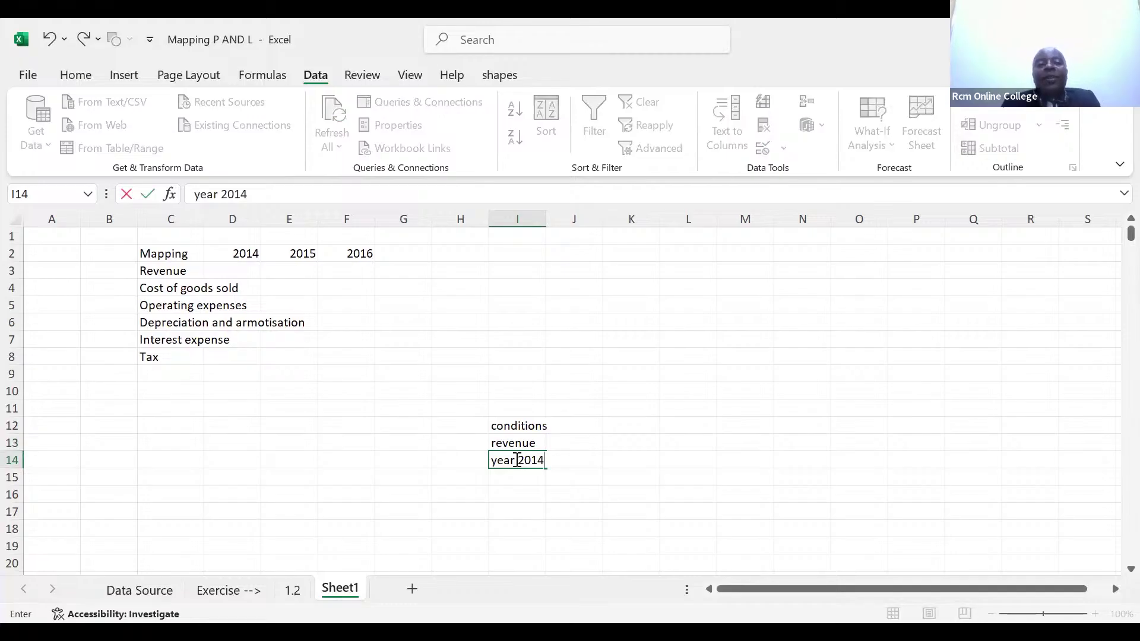
Start a SUMIFS formula in D3 with the Amount column on sheet 1.2 as the absolute sum range $E:$E.
{"action": "left_click", "coordinate": [241, 273]}
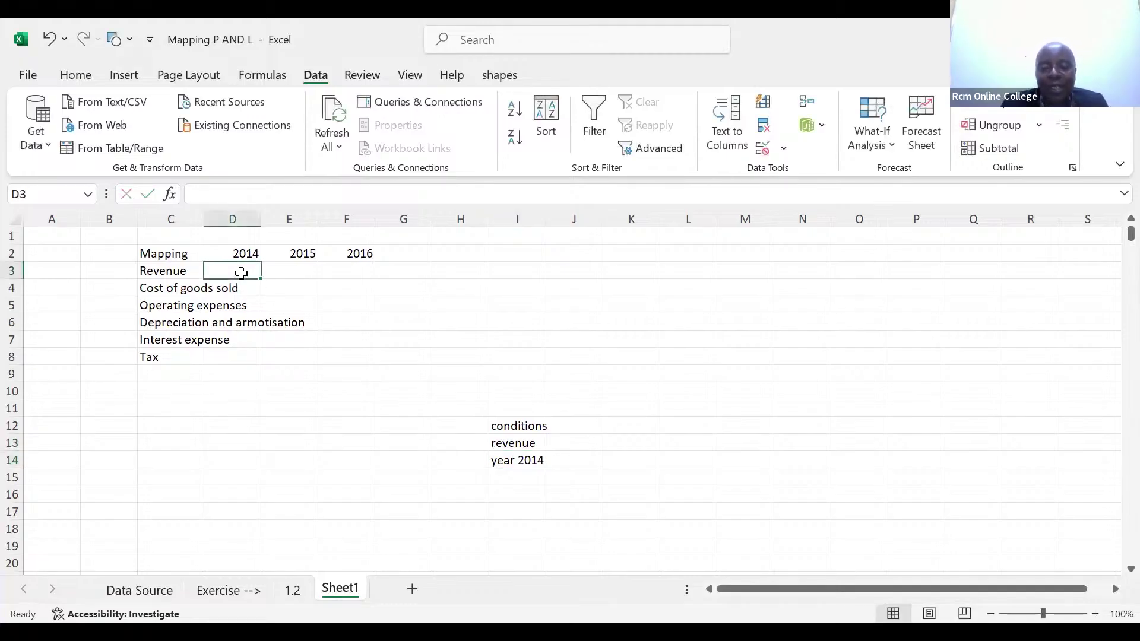
{"action": "type", "text": "=s"}
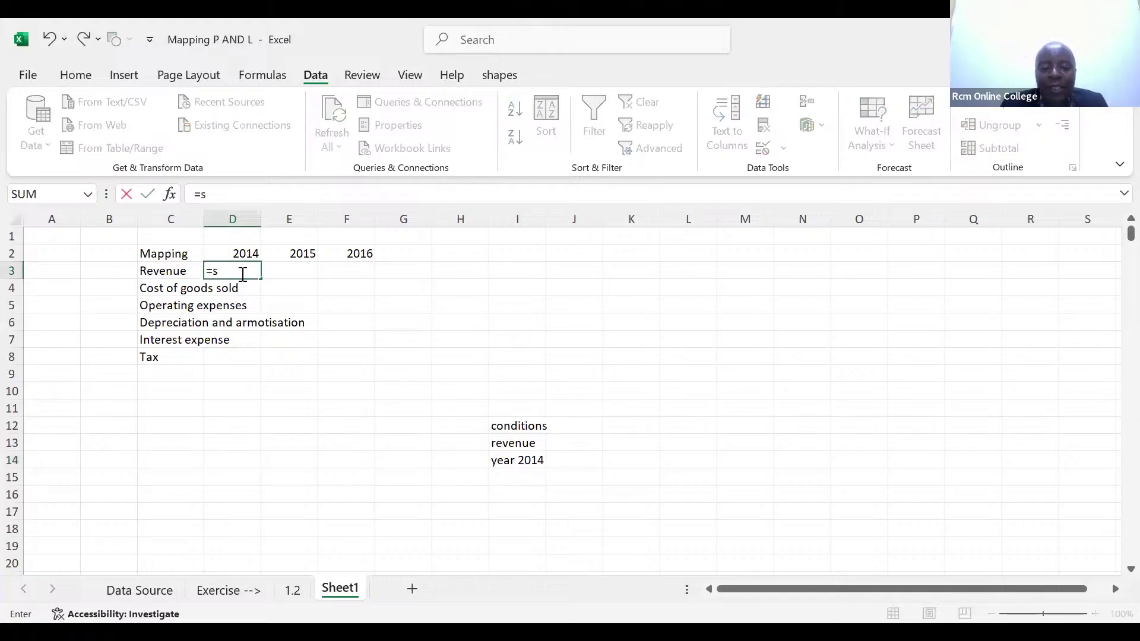
{"action": "type", "text": "umif"}
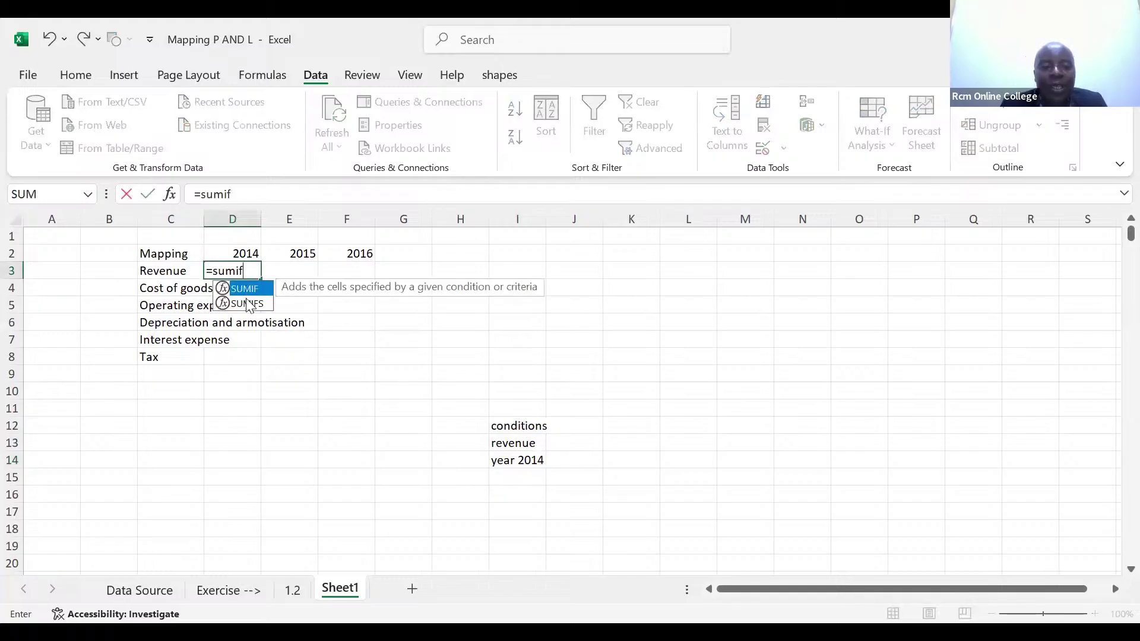
{"action": "double_click", "coordinate": [247, 303]}
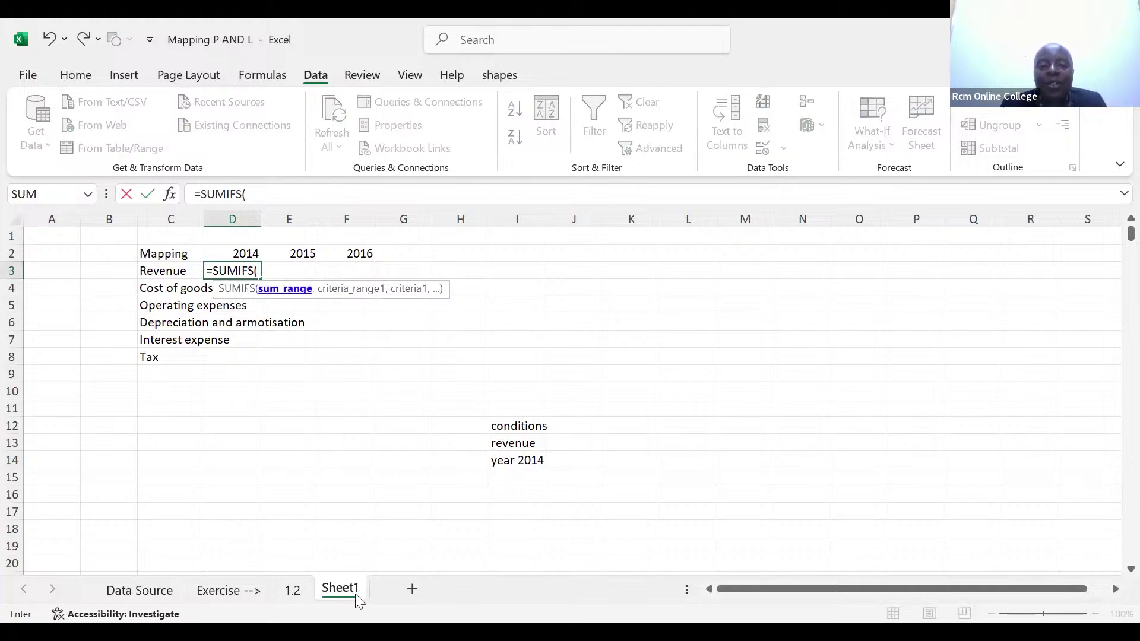
{"action": "left_click", "coordinate": [292, 594]}
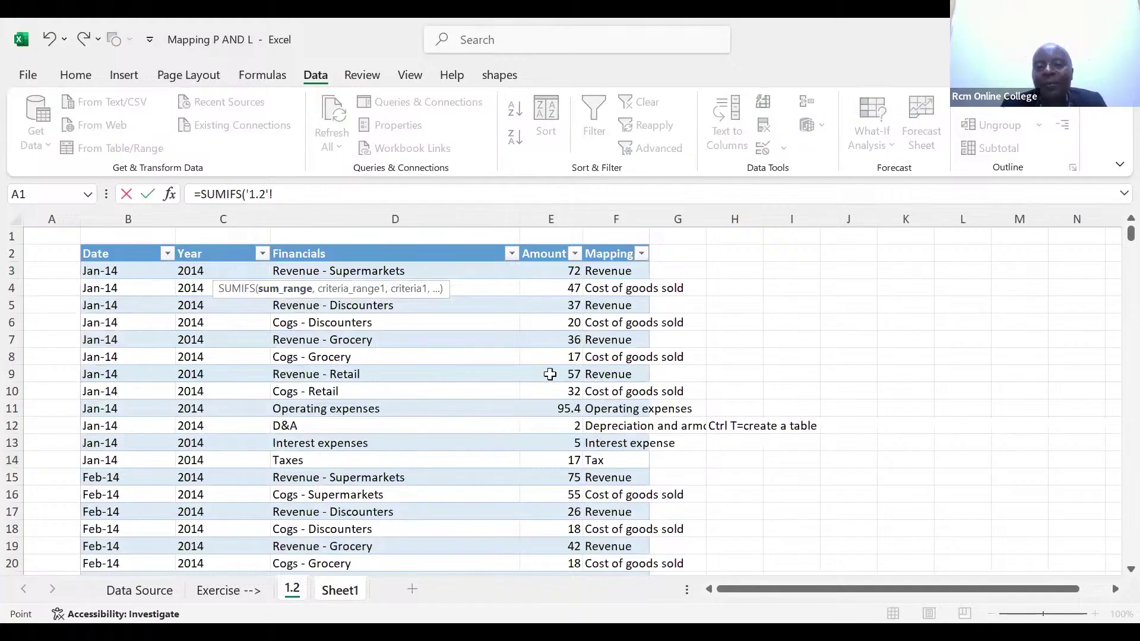
{"action": "left_click", "coordinate": [553, 221]}
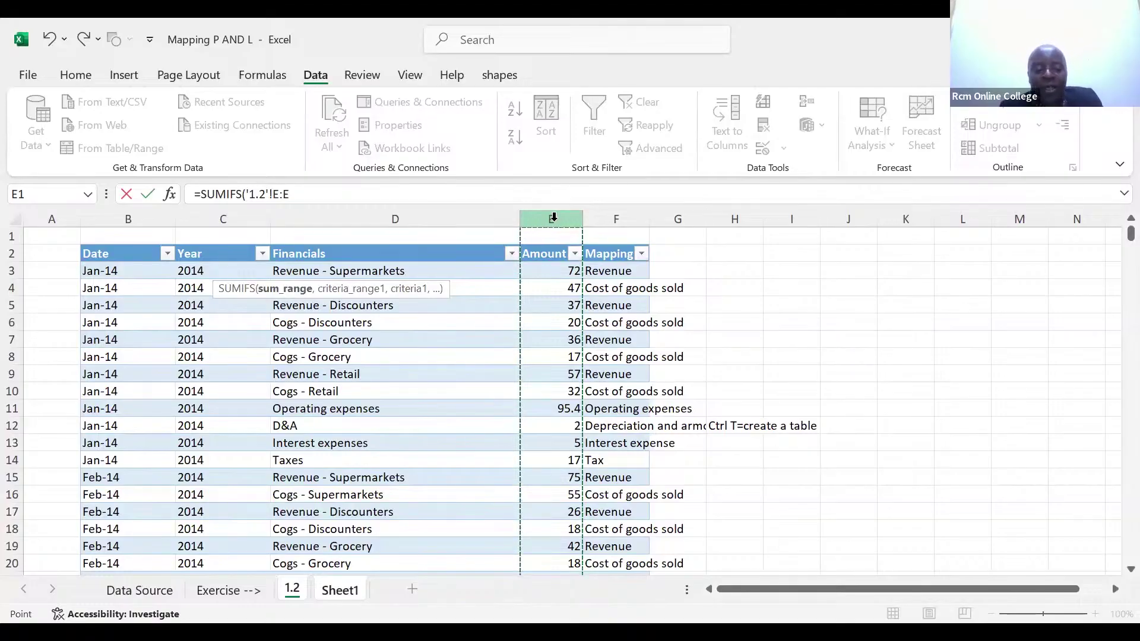
{"action": "key", "text": "F4"}
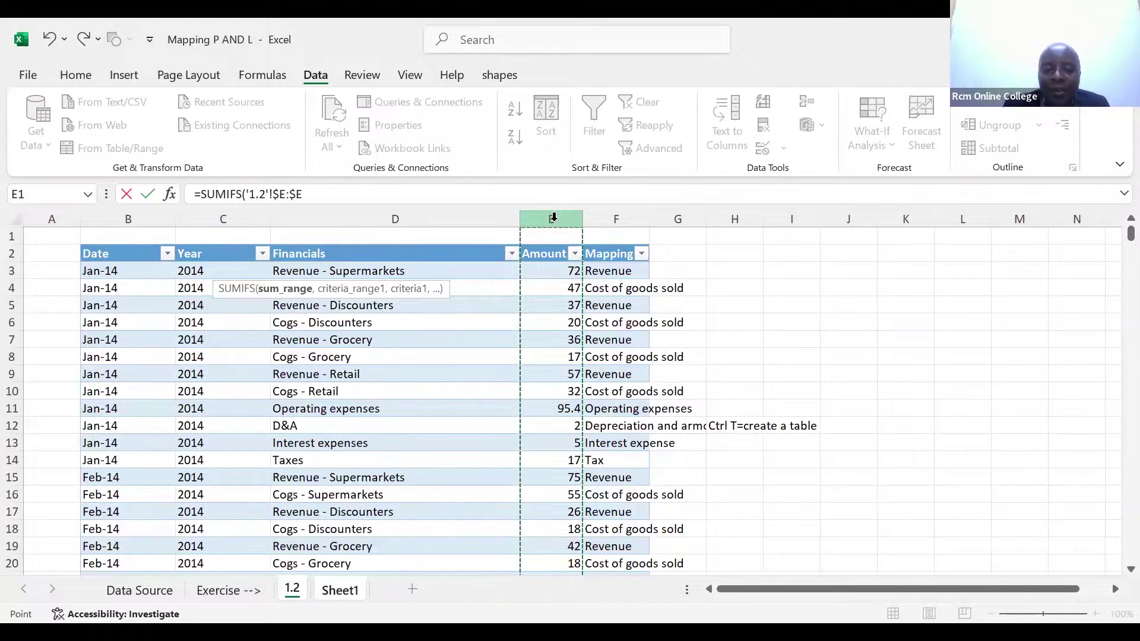
{"action": "type", "text": ","}
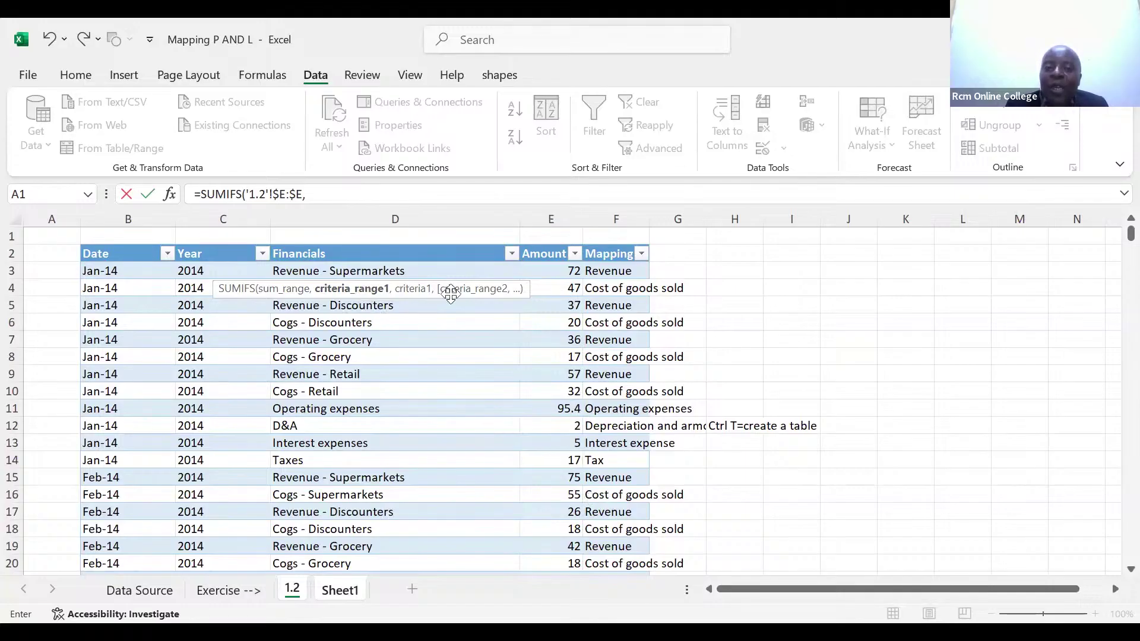
Add the first SUMIFS condition, matching sheet 1.2's Mapping column $F:$F to the Revenue label in Sheet1 as $C3.
{"action": "left_click", "coordinate": [620, 218]}
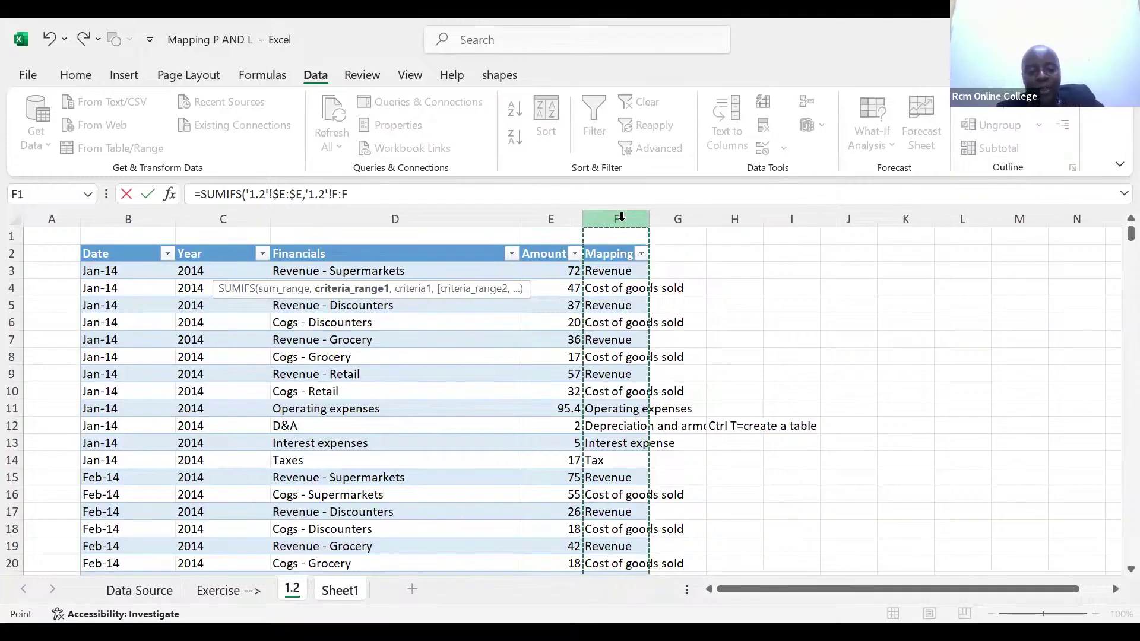
{"action": "key", "text": "F4"}
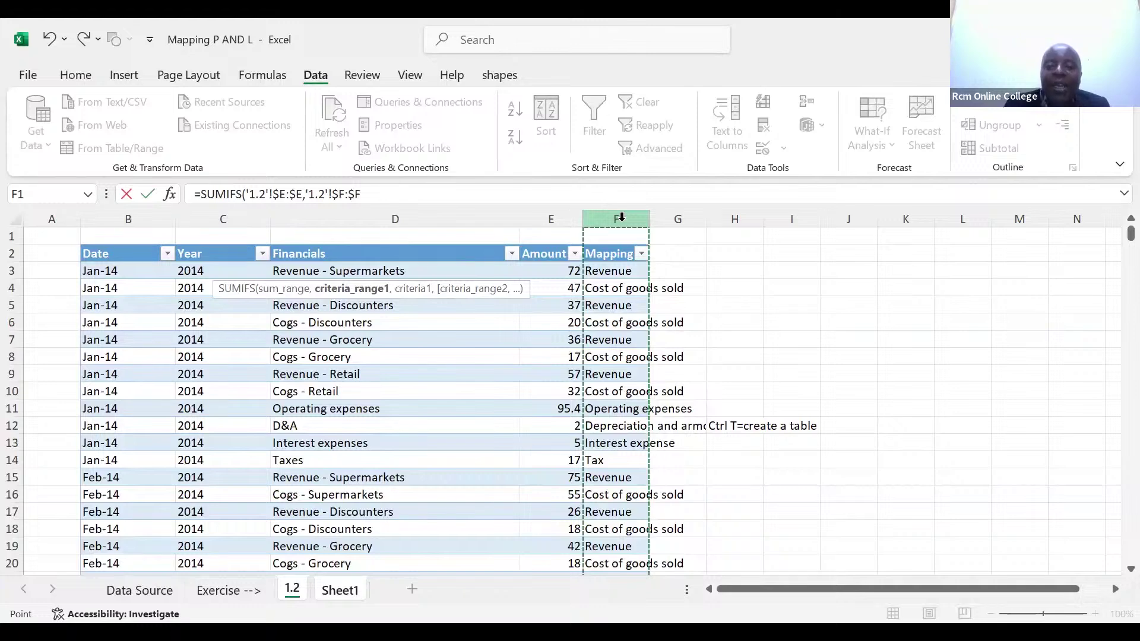
{"action": "type", "text": ","}
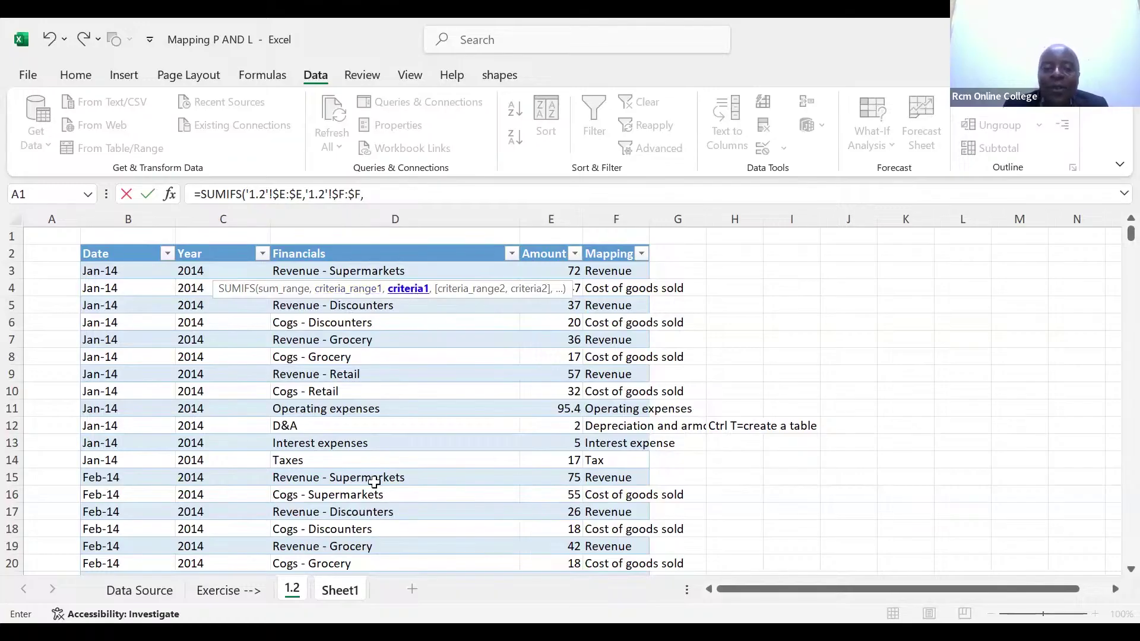
{"action": "left_click", "coordinate": [340, 590]}
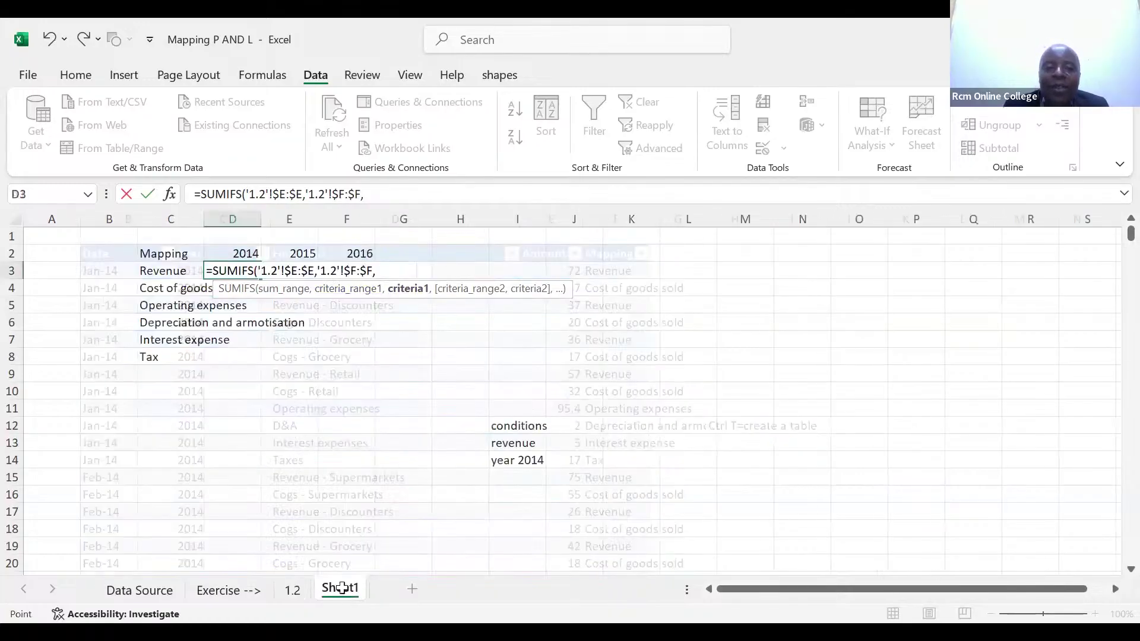
{"action": "left_click", "coordinate": [162, 273]}
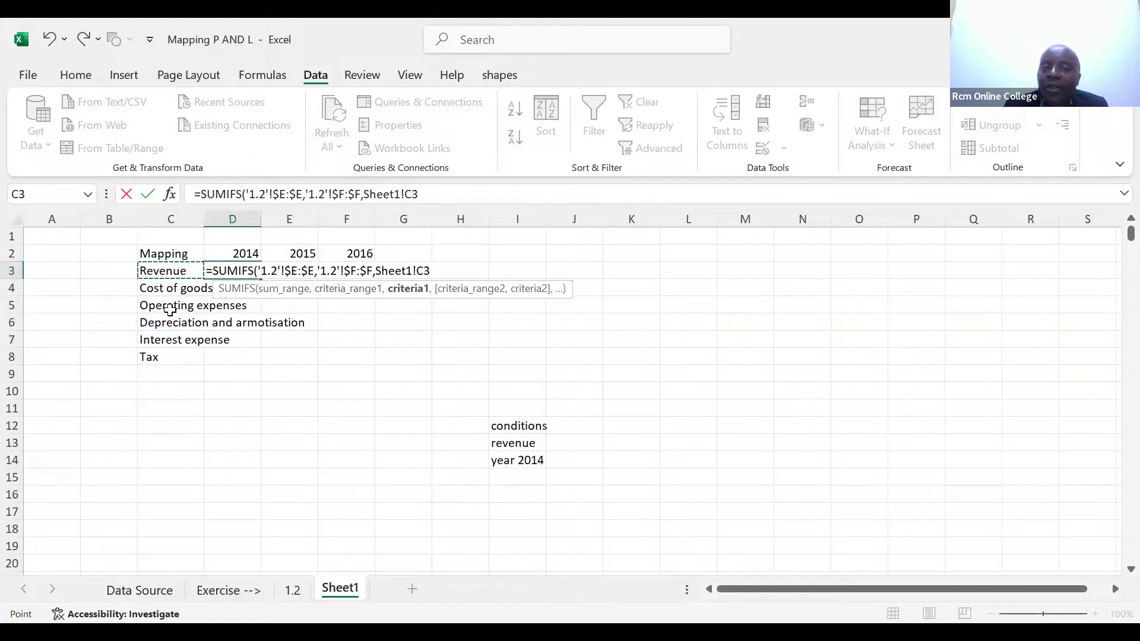
{"action": "left_click", "coordinate": [408, 198]}
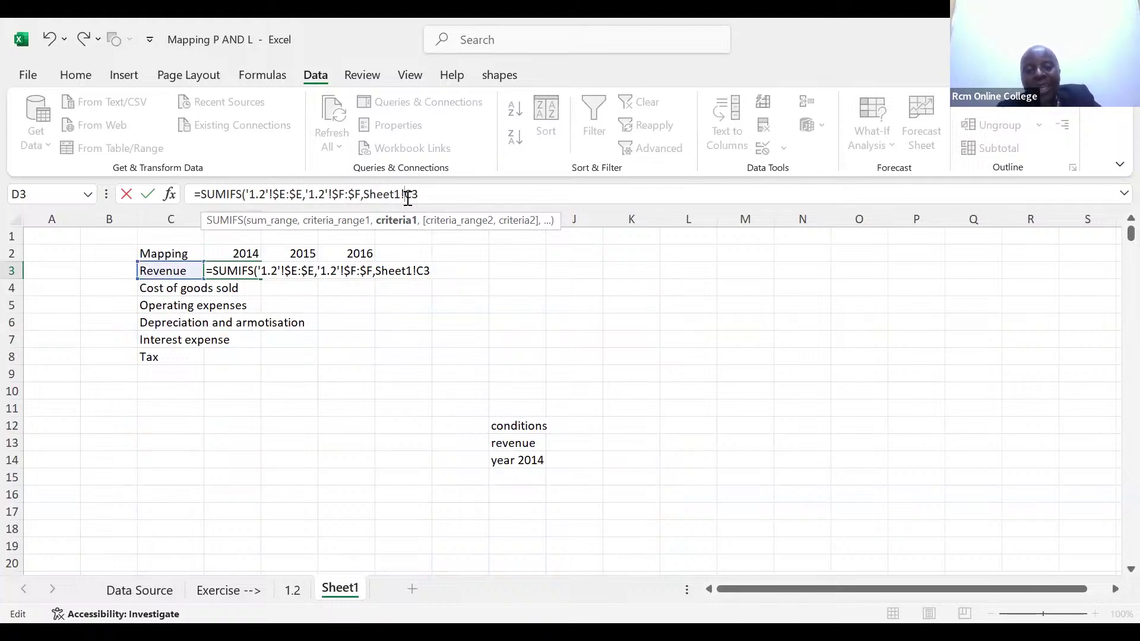
{"action": "type", "text": "$"}
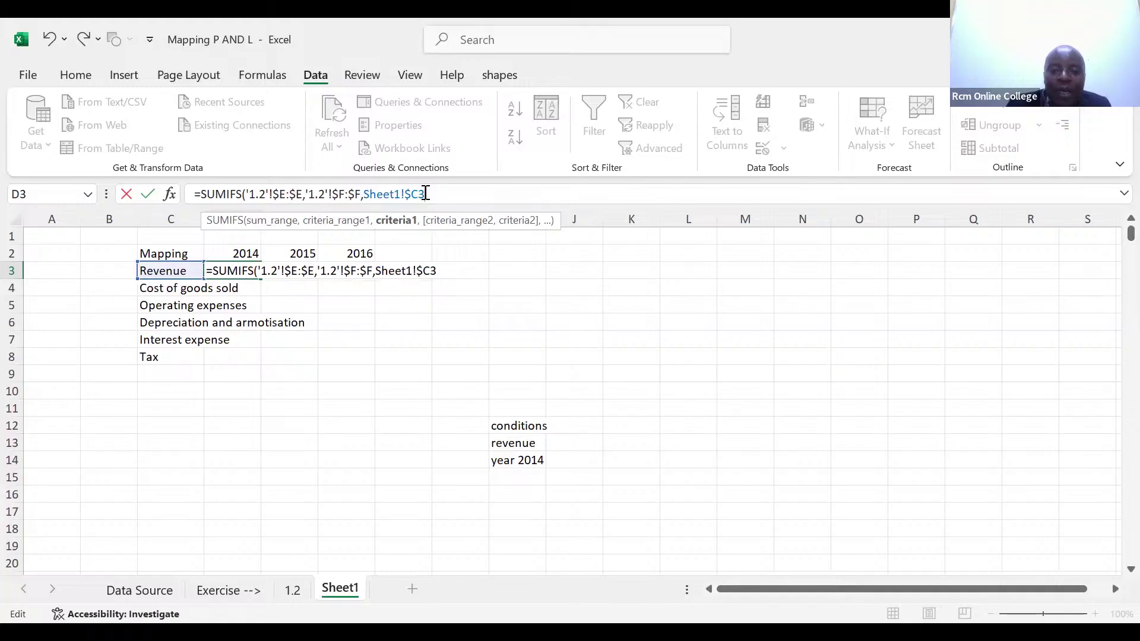
{"action": "type", "text": ","}
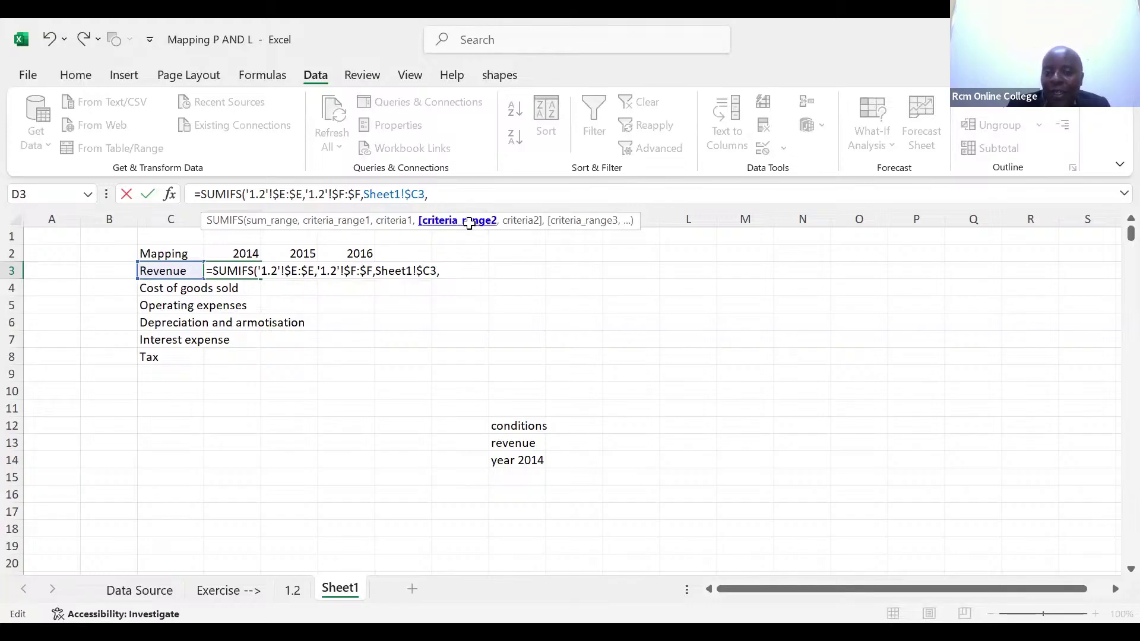
Add the second condition matching sheet 1.2's Year column $C:$C to the Sheet1 heading D$2, and complete the formula in D3.
{"action": "left_click", "coordinate": [292, 590]}
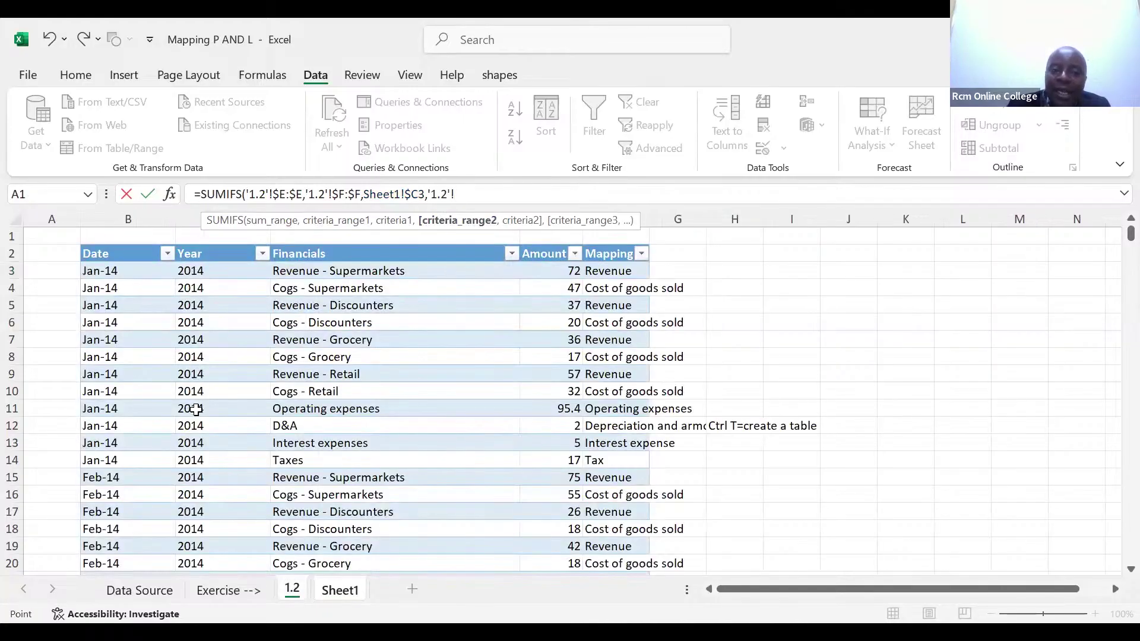
{"action": "left_click", "coordinate": [191, 219]}
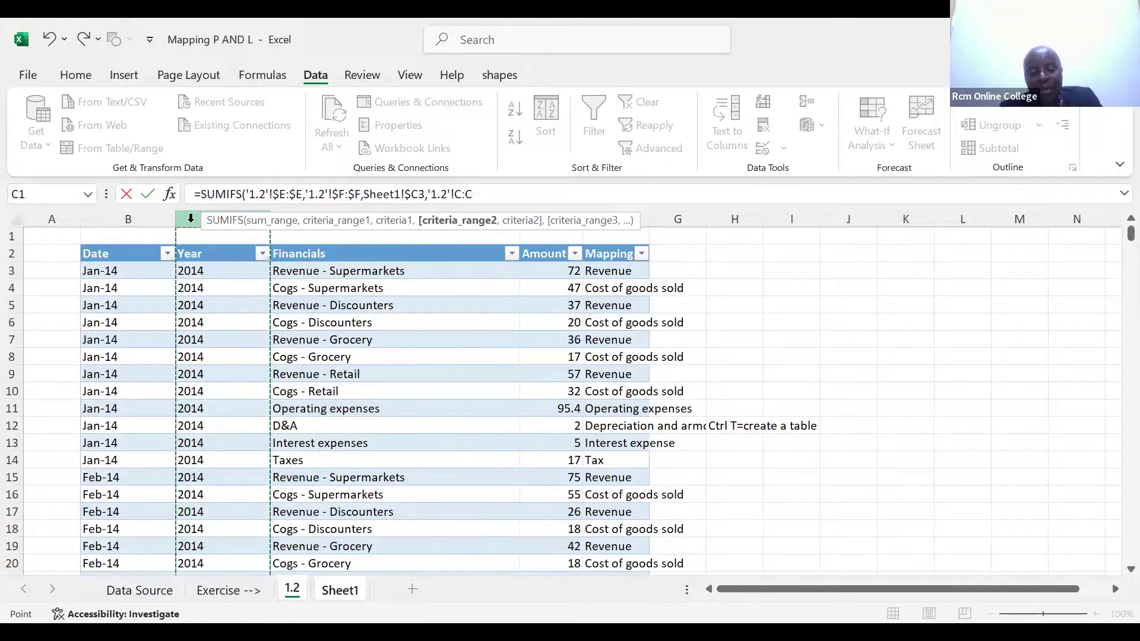
{"action": "key", "text": "F4"}
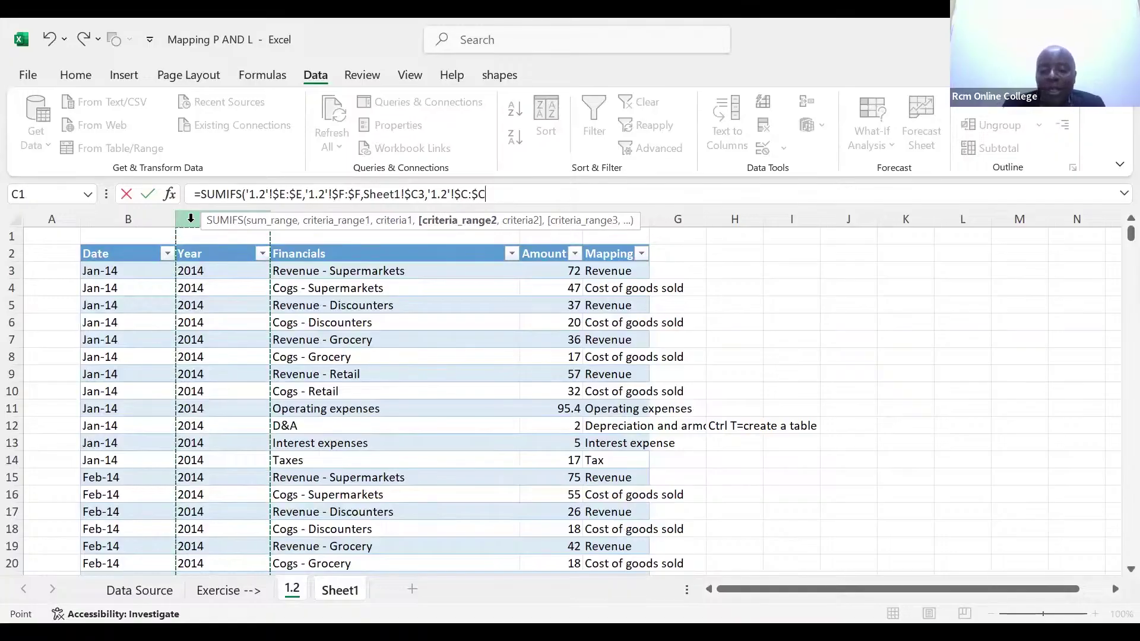
{"action": "type", "text": ","}
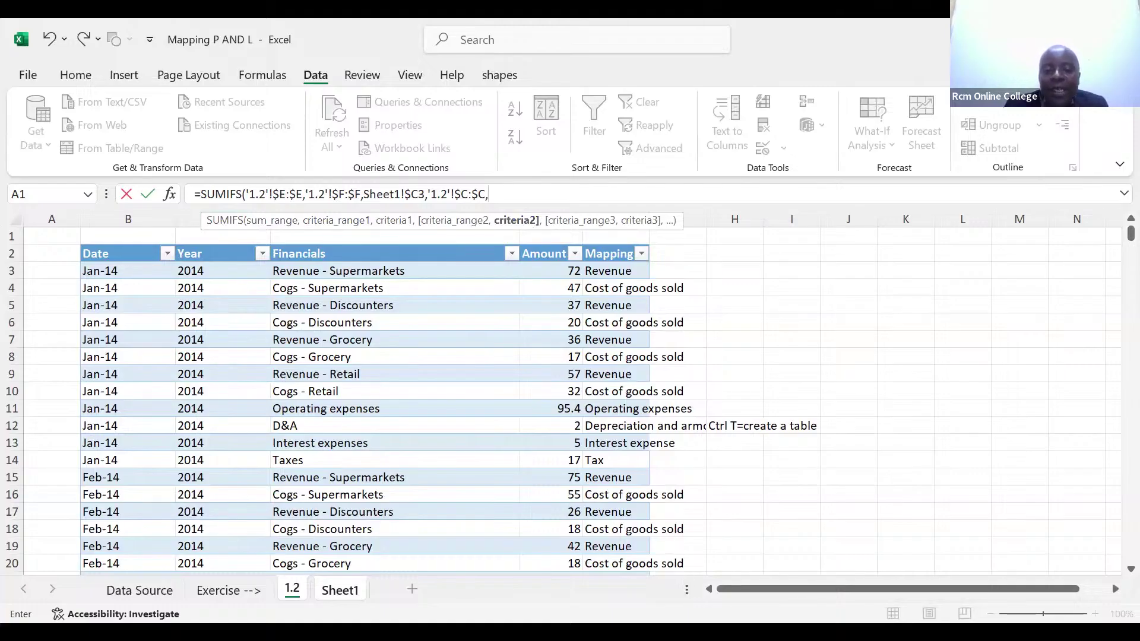
{"action": "left_click", "coordinate": [347, 590]}
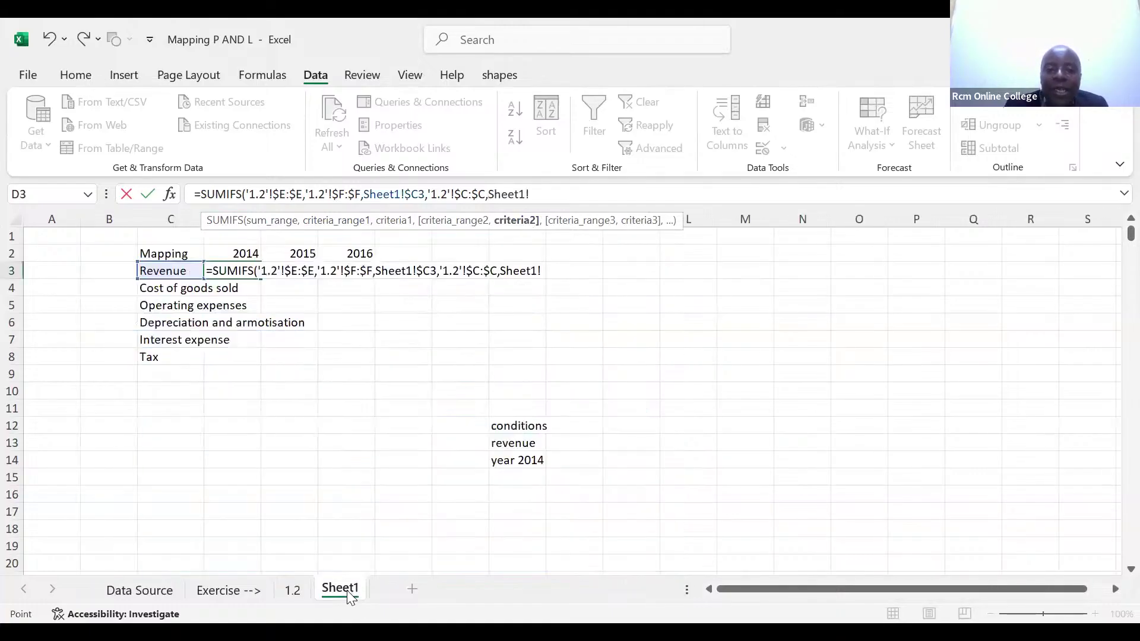
{"action": "left_click", "coordinate": [246, 254]}
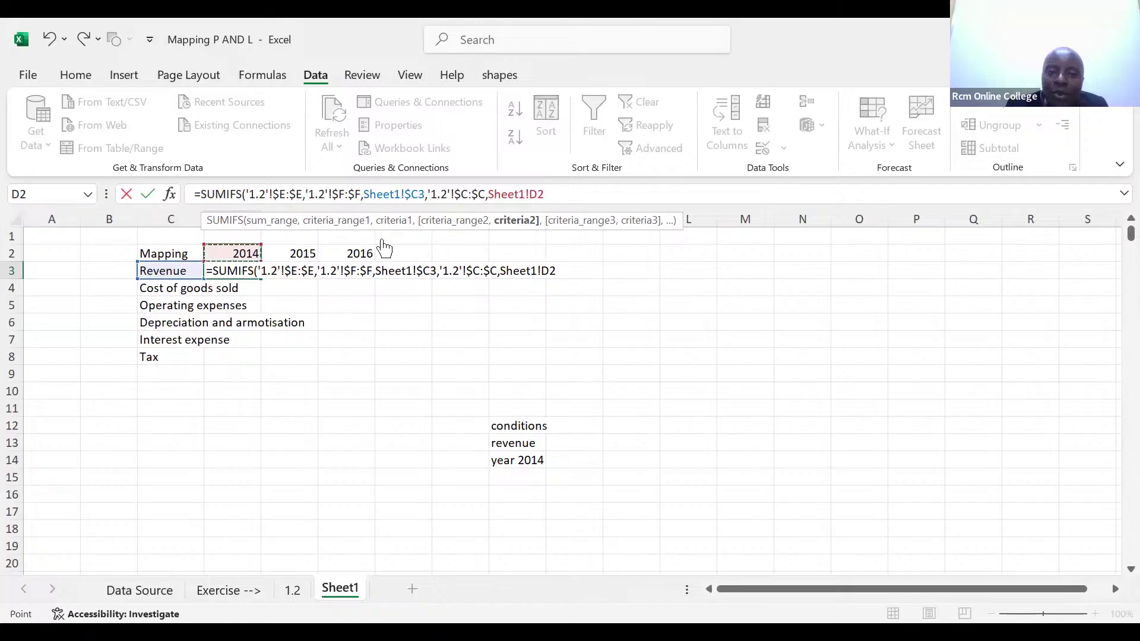
{"action": "left_click", "coordinate": [538, 195]}
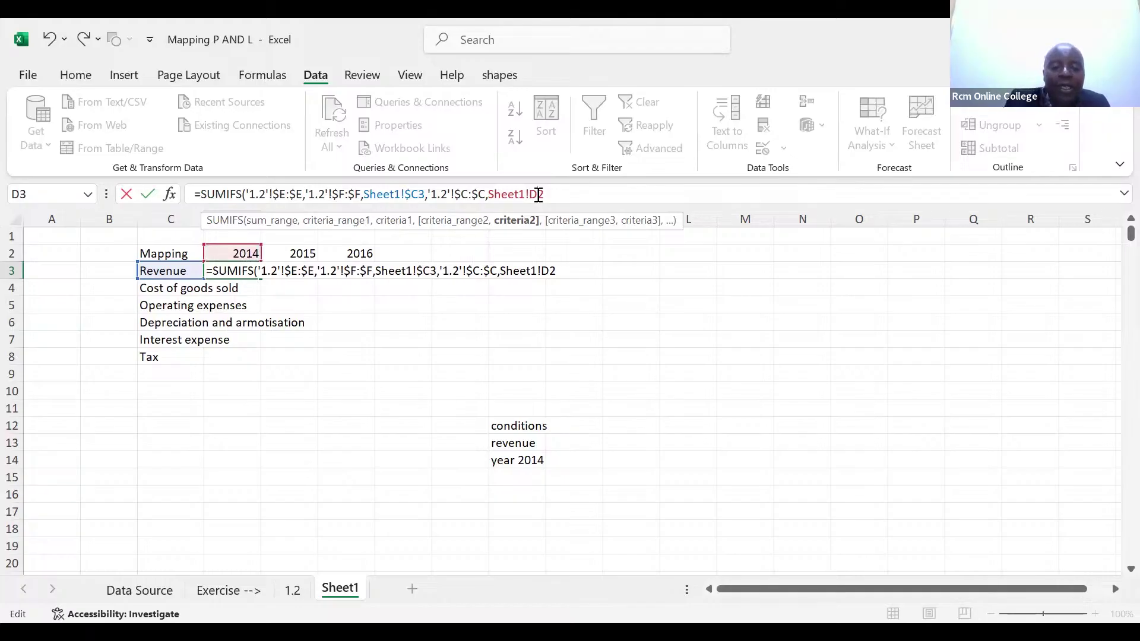
{"action": "type", "text": "$"}
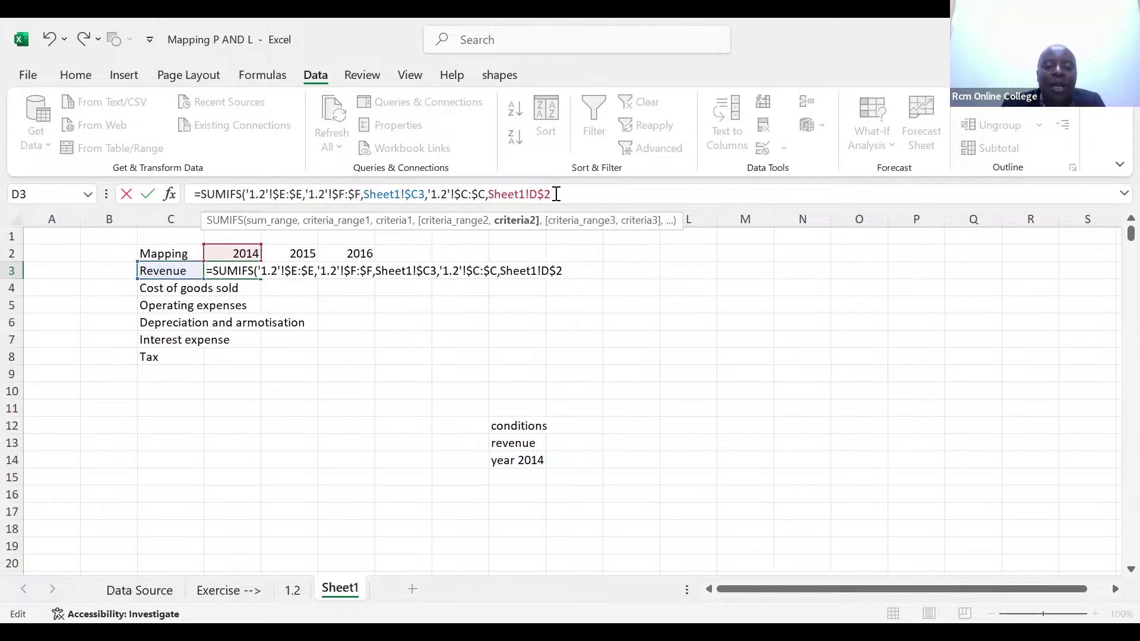
{"action": "type", "text": ")"}
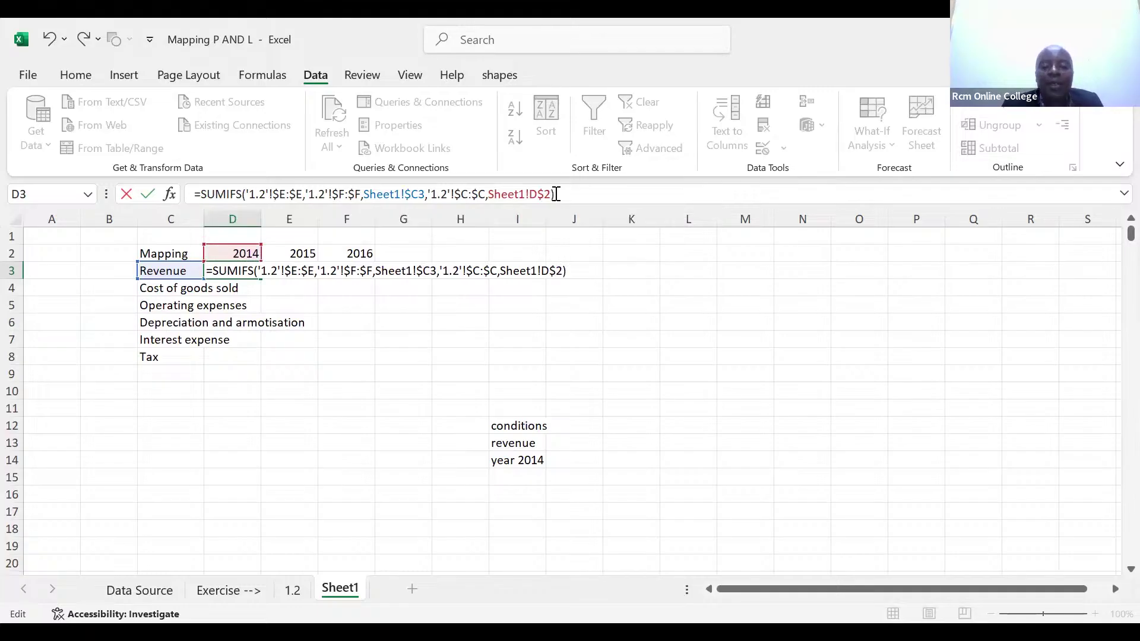
{"action": "key", "text": "ctrl+Return"}
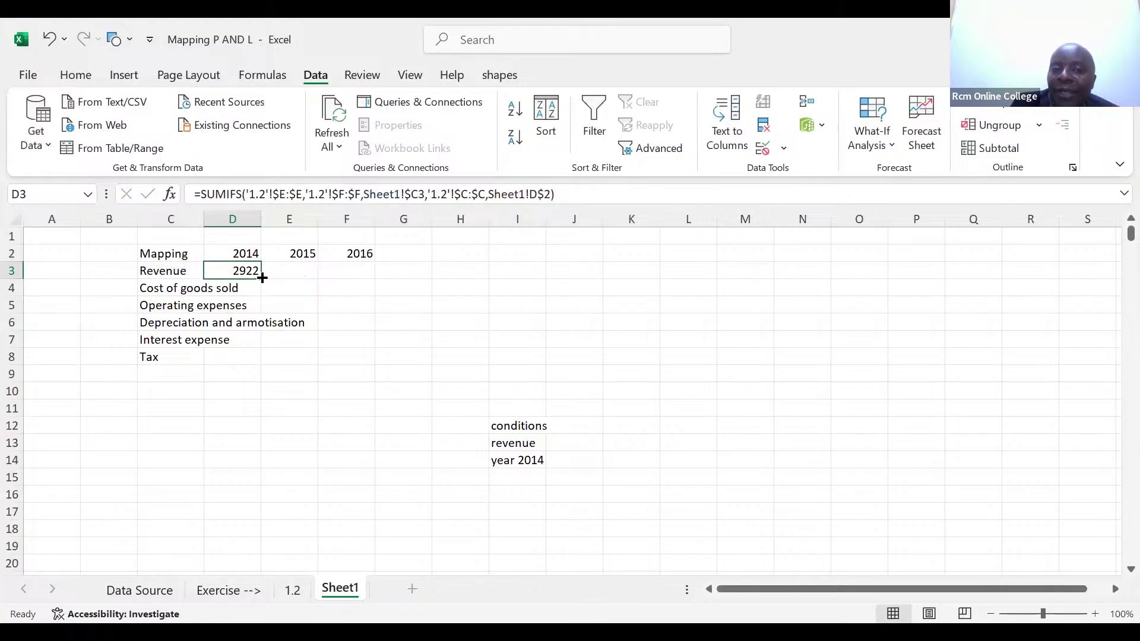
Fill the Revenue formula across to F3 and paste only the formula from D3 into D4 for Cost of goods sold.
{"action": "left_click_drag", "start_coordinate": [261, 277], "coordinate": [360, 270]}
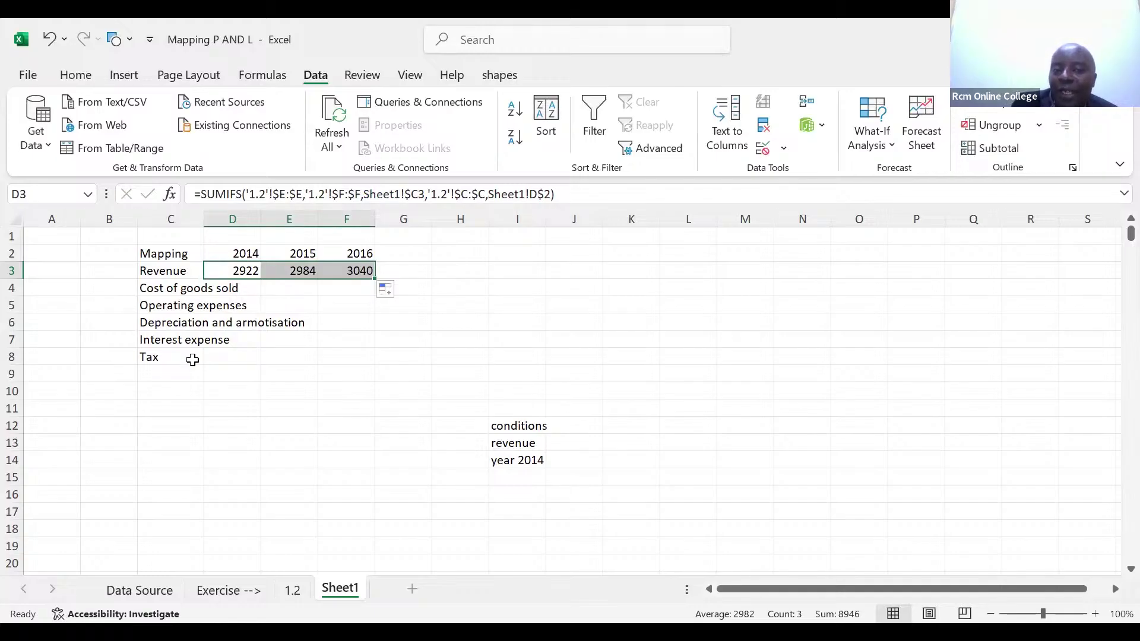
{"action": "left_click", "coordinate": [236, 271]}
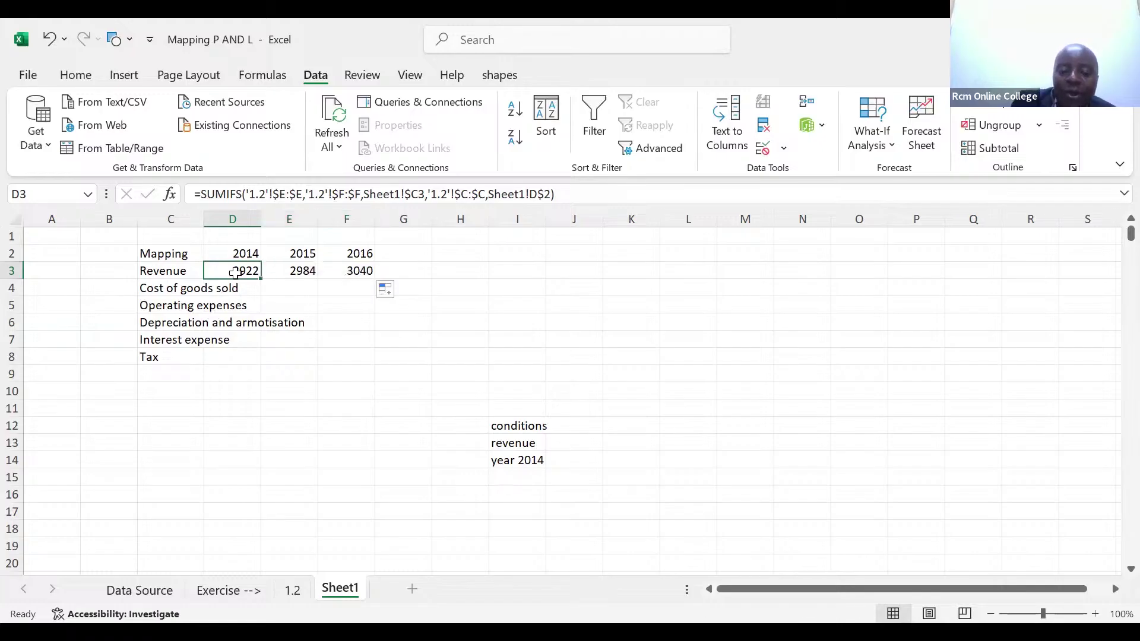
{"action": "key", "text": "ctrl+c"}
{"action": "left_click", "coordinate": [239, 288]}
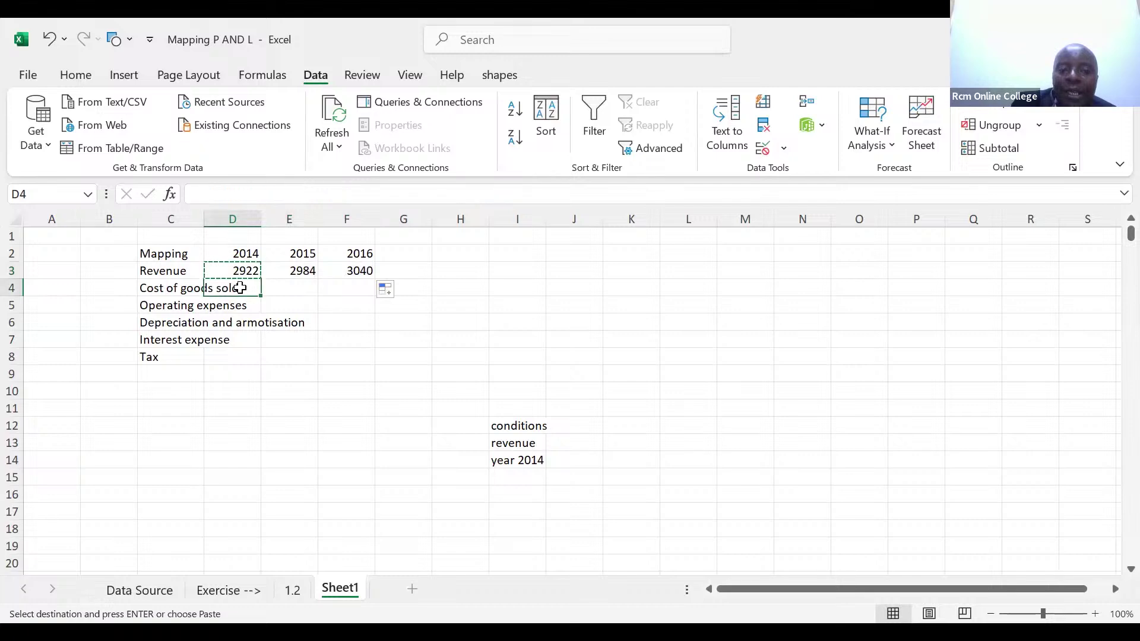
{"action": "right_click", "coordinate": [241, 292]}
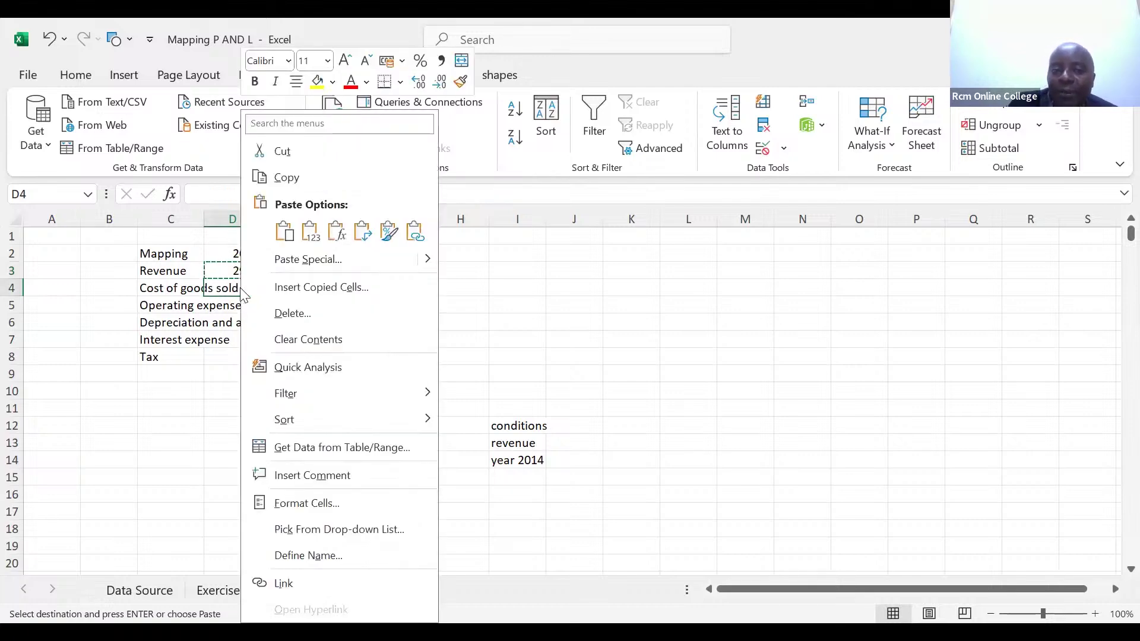
{"action": "left_click", "coordinate": [339, 233]}
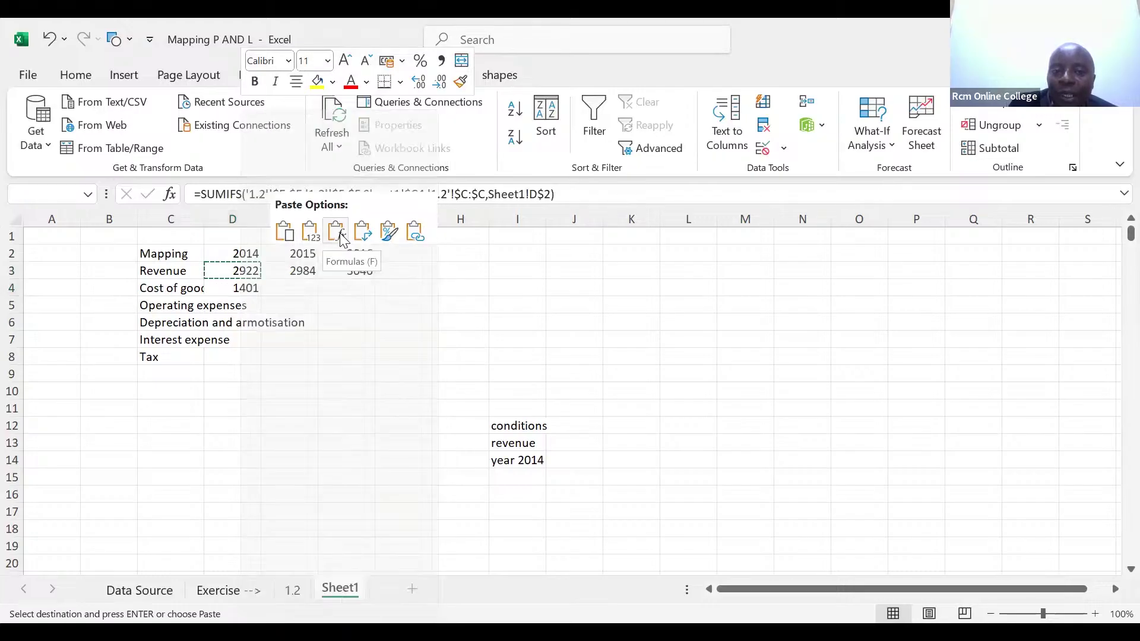
{"action": "left_click", "coordinate": [339, 232]}
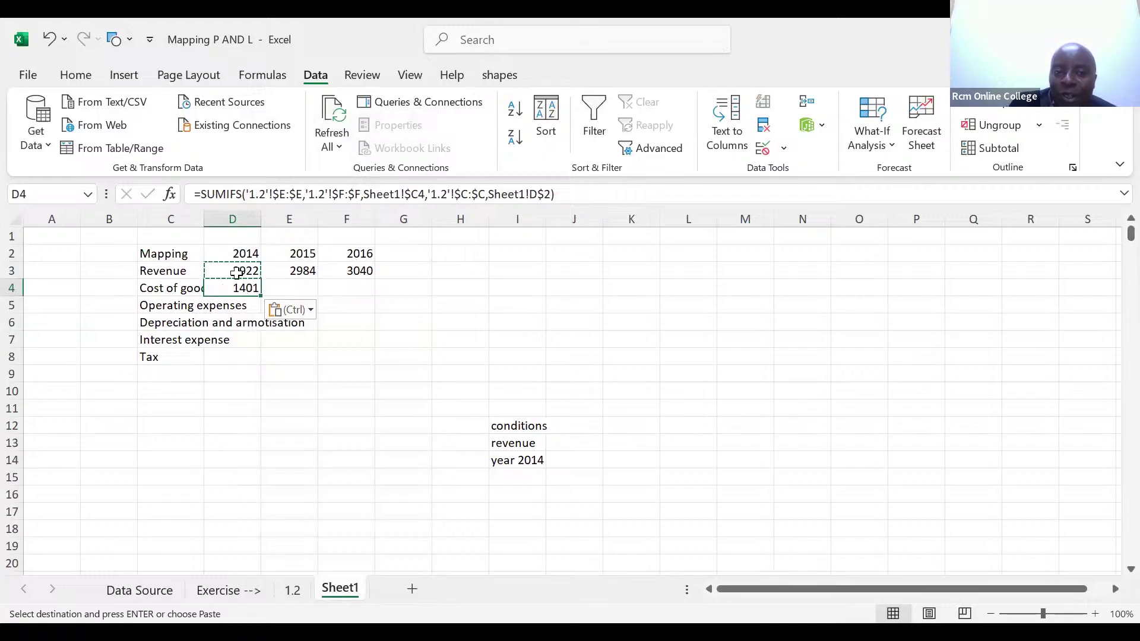
Make the D4 SUMIFS formula negative with a leading minus and fill it across and down through F8.
{"action": "left_click", "coordinate": [203, 199]}
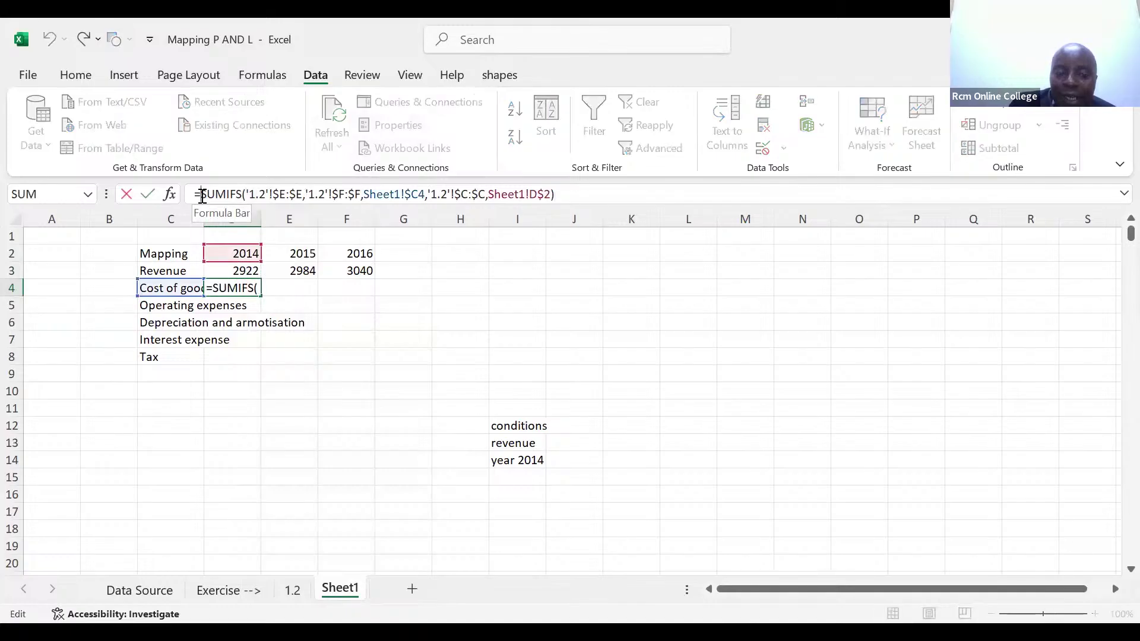
{"action": "type", "text": "-"}
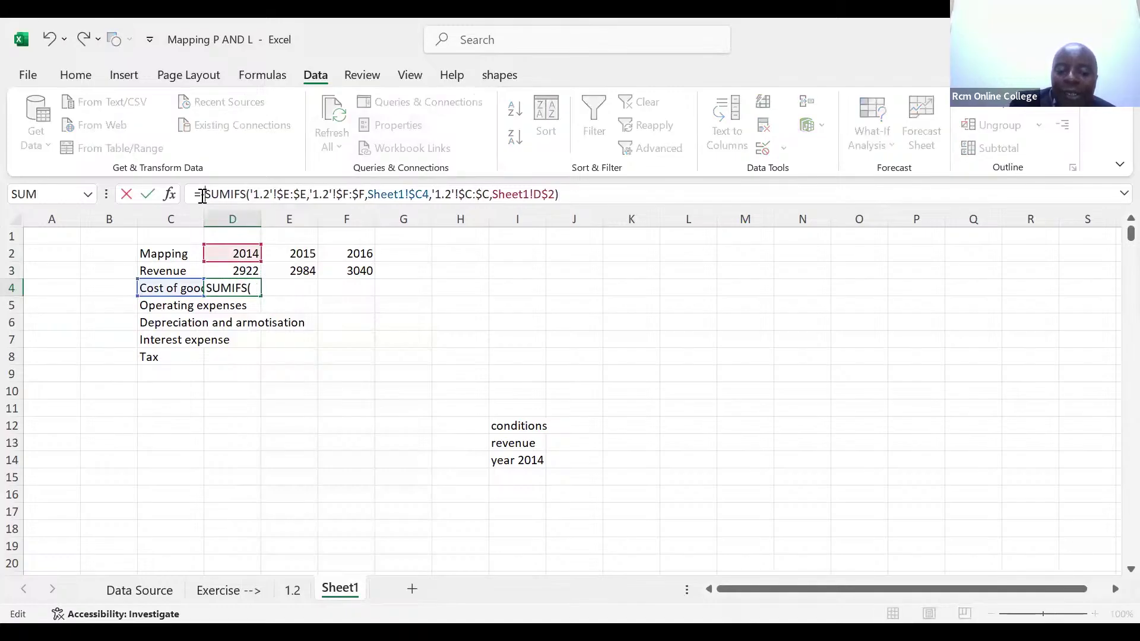
{"action": "key", "text": "Return"}
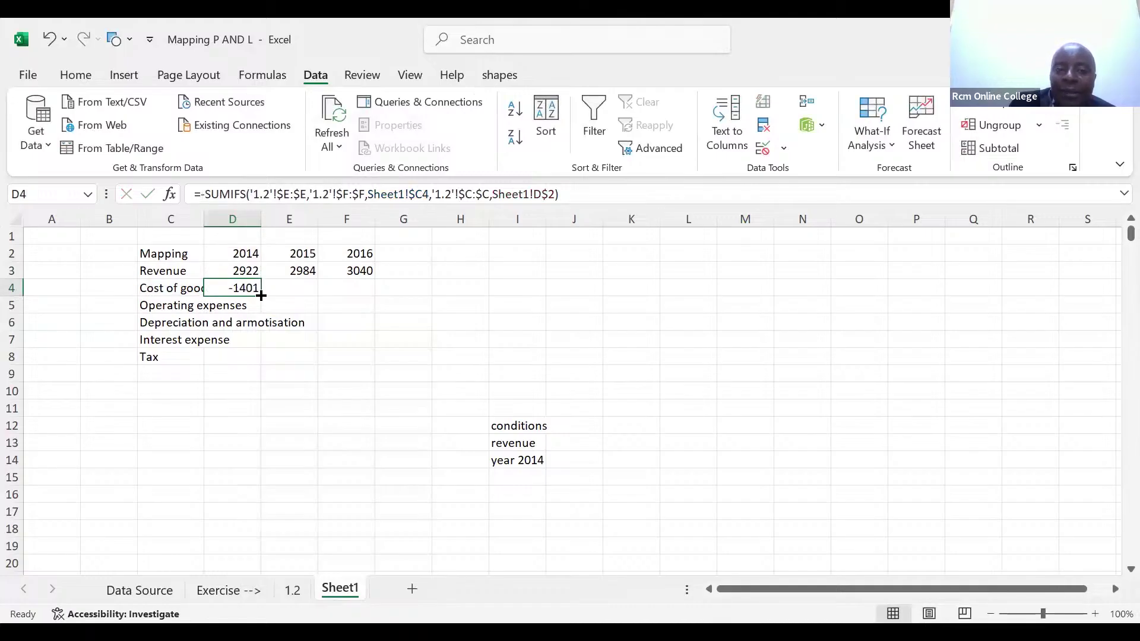
{"action": "left_click_drag", "start_coordinate": [261, 295], "coordinate": [374, 295]}
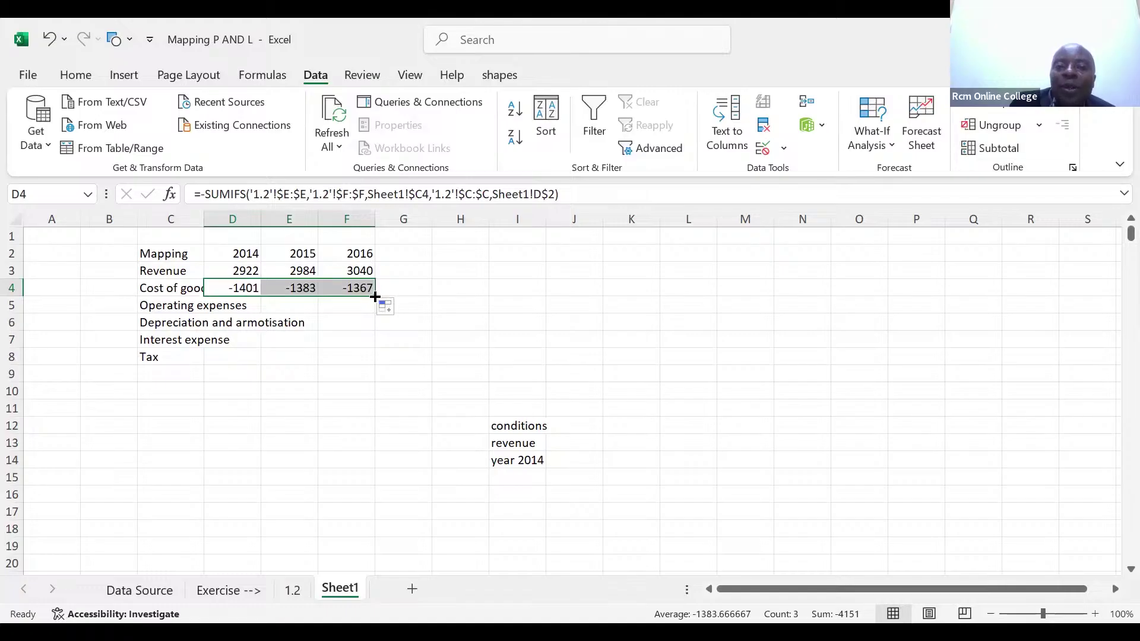
{"action": "left_click_drag", "start_coordinate": [375, 296], "coordinate": [377, 358]}
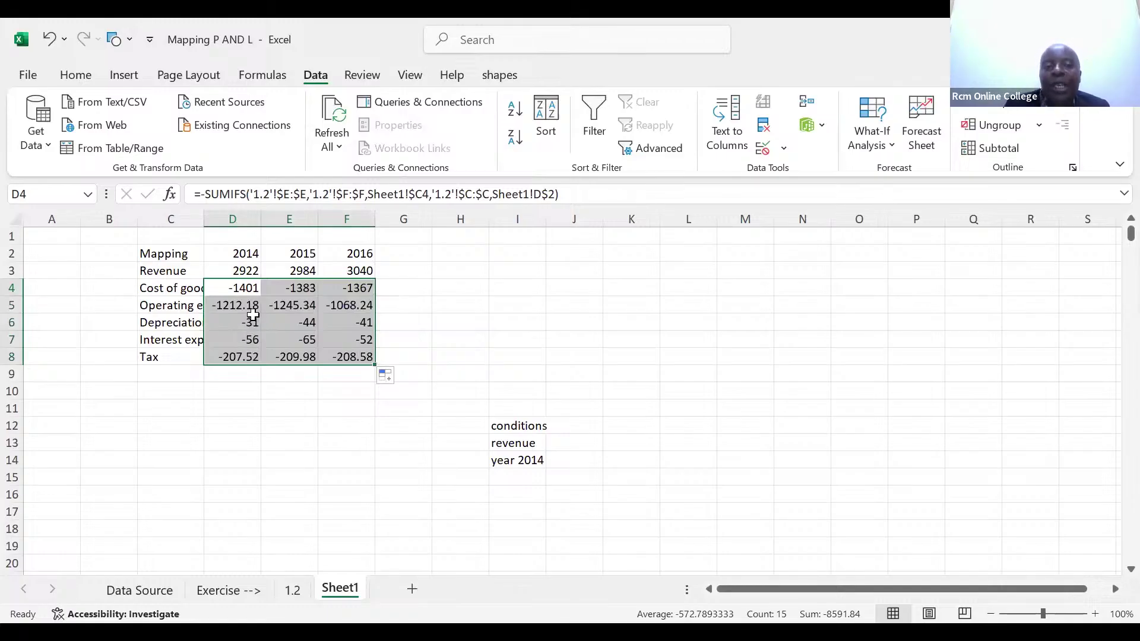
Insert a blank row above Operating expenses and select its cell in the Mapping column.
{"action": "left_click", "coordinate": [12, 304]}
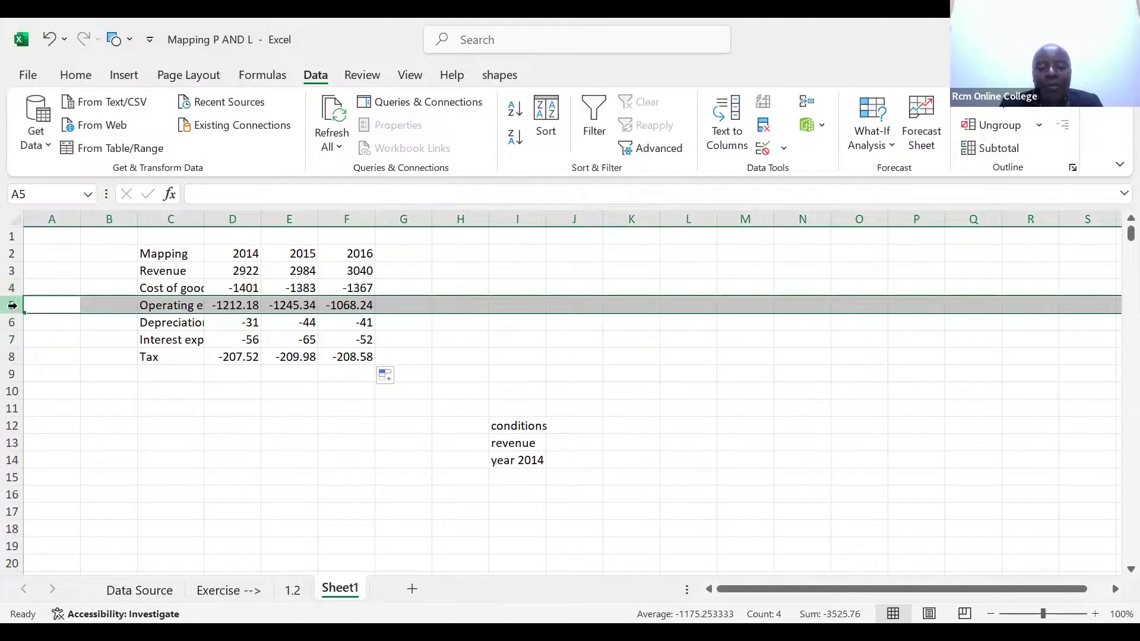
{"action": "key", "text": "ctrl+plus"}
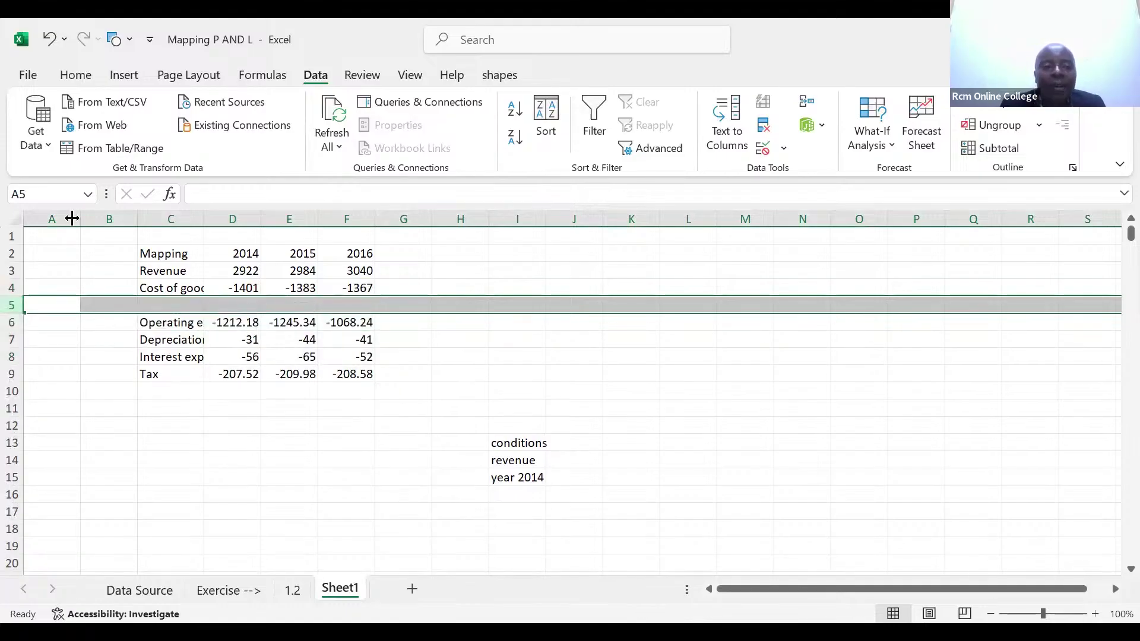
{"action": "left_click", "coordinate": [151, 301]}
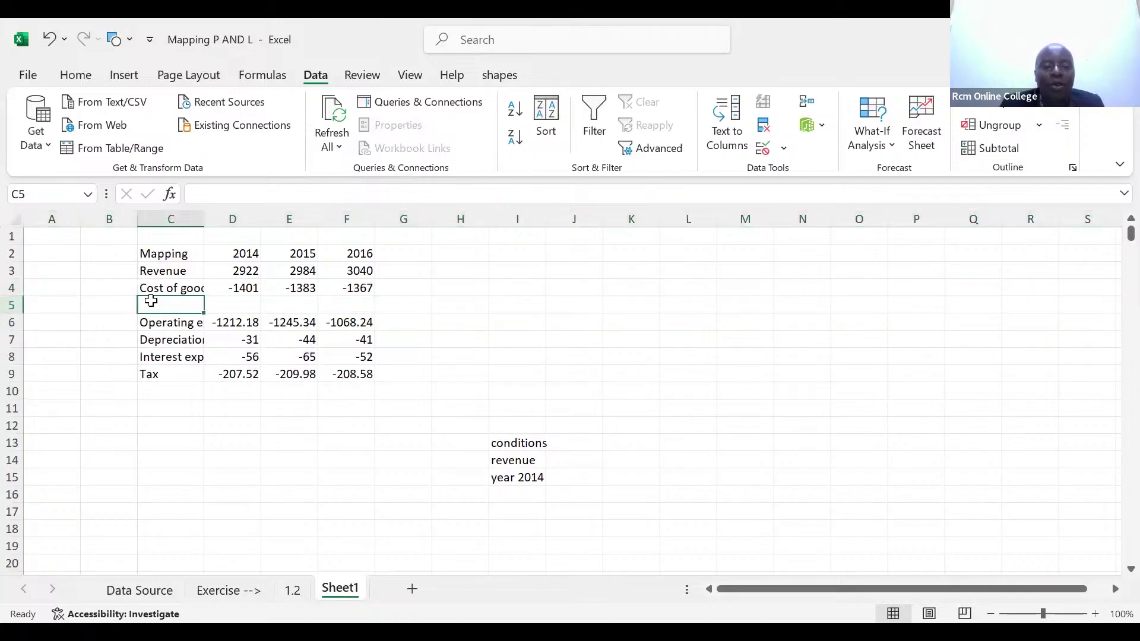
Label the blank row below cost of goods as "Gross profit" in cell C5.
{"action": "type", "text": "Gro"}
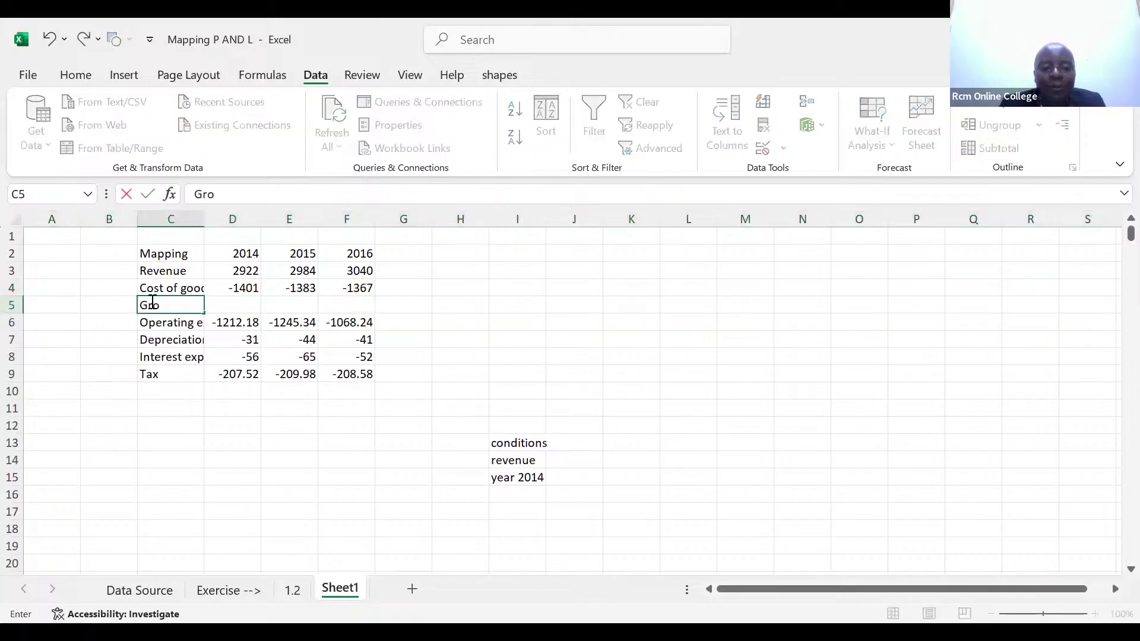
{"action": "type", "text": "ss pro"}
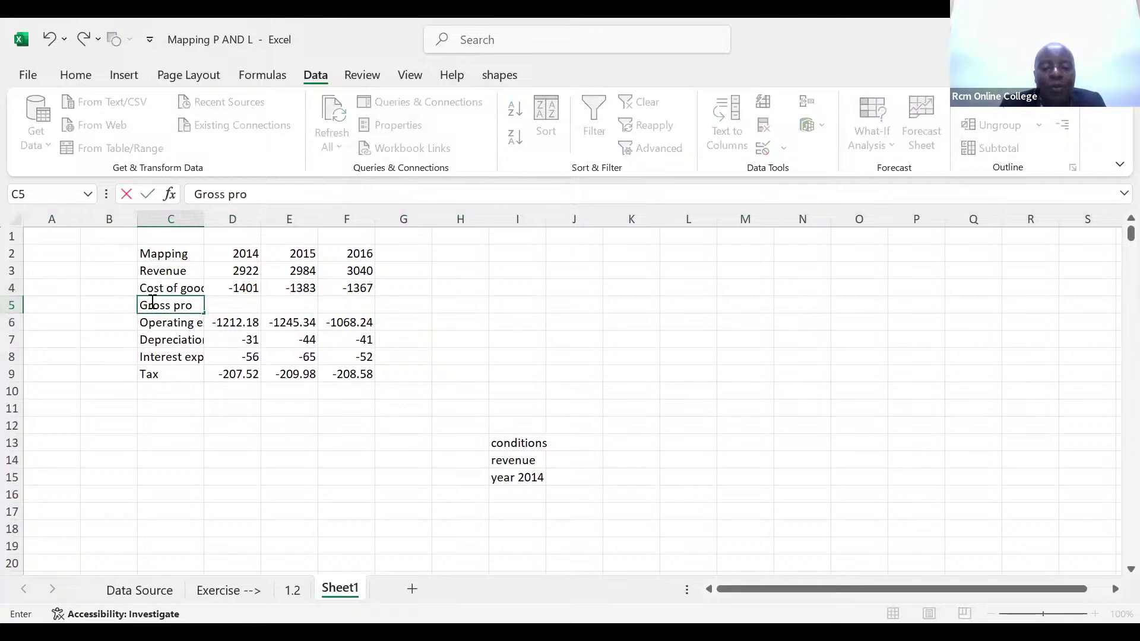
{"action": "type", "text": "fit"}
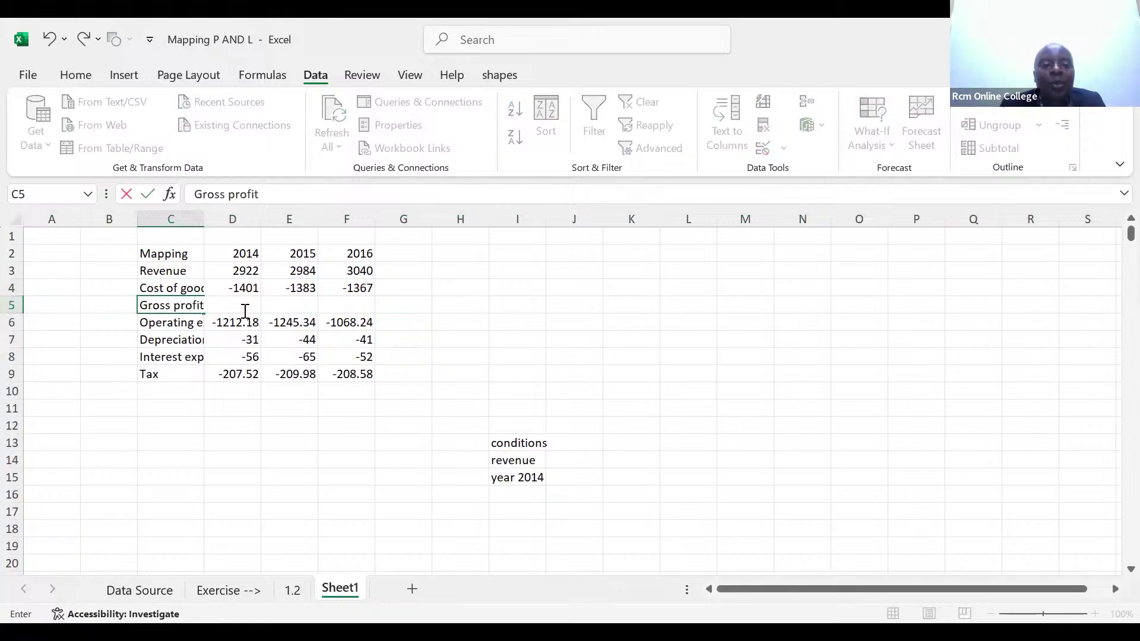
Calculate gross profit in D5 with =SUM(D3:D4) and fill the formula across to F5 for 2015 and 2016.
{"action": "left_click", "coordinate": [241, 307]}
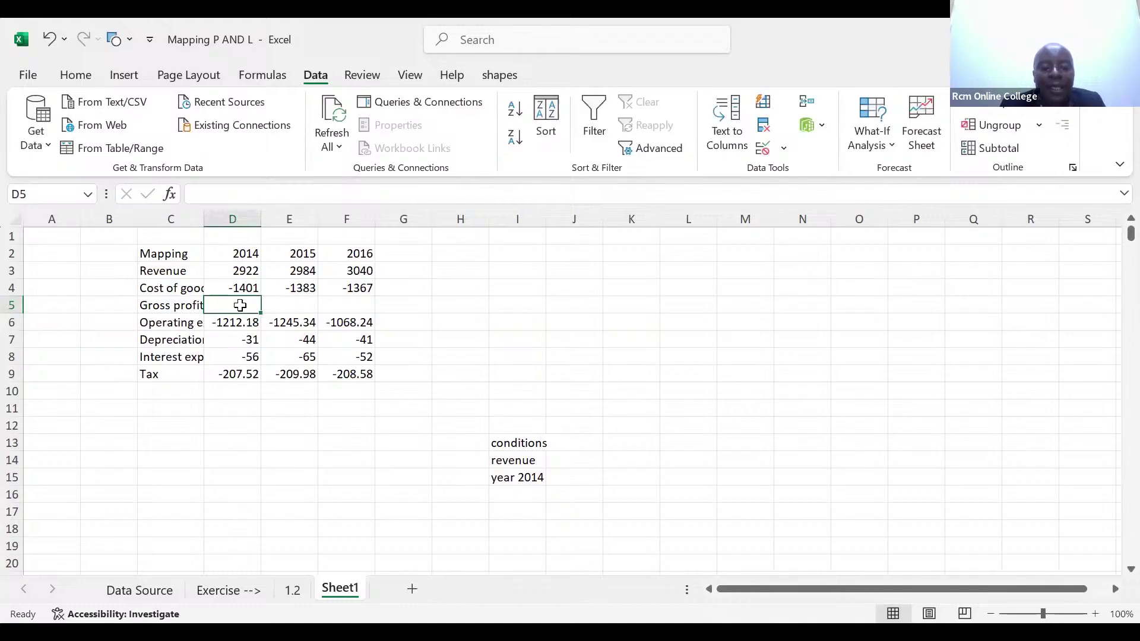
{"action": "key", "text": "alt+equal"}
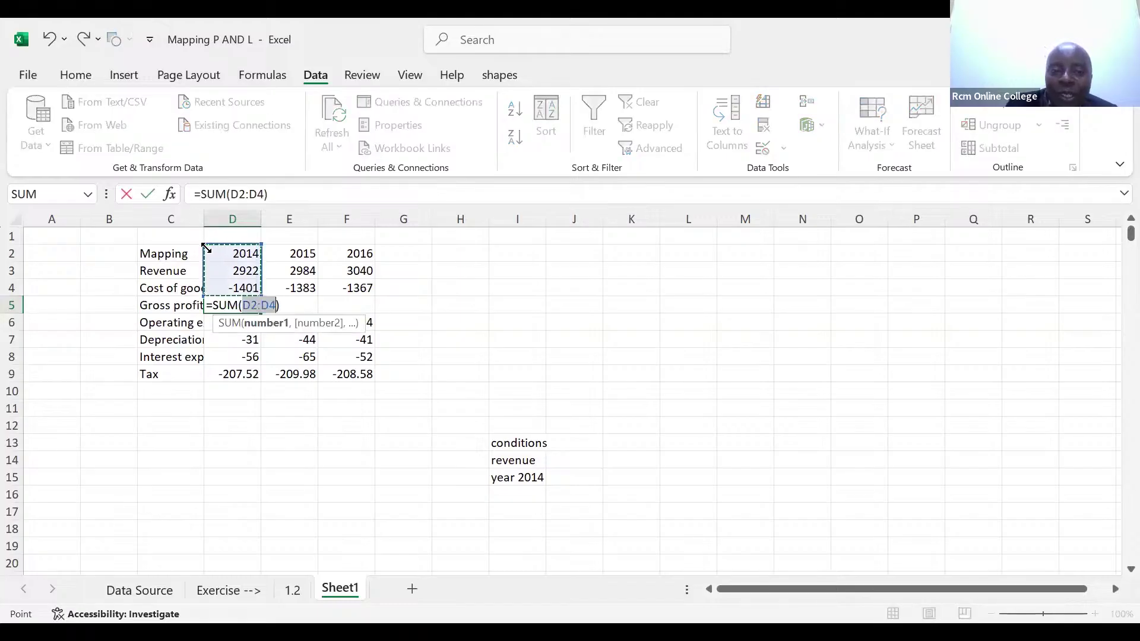
{"action": "left_click_drag", "start_coordinate": [205, 245], "coordinate": [213, 265]}
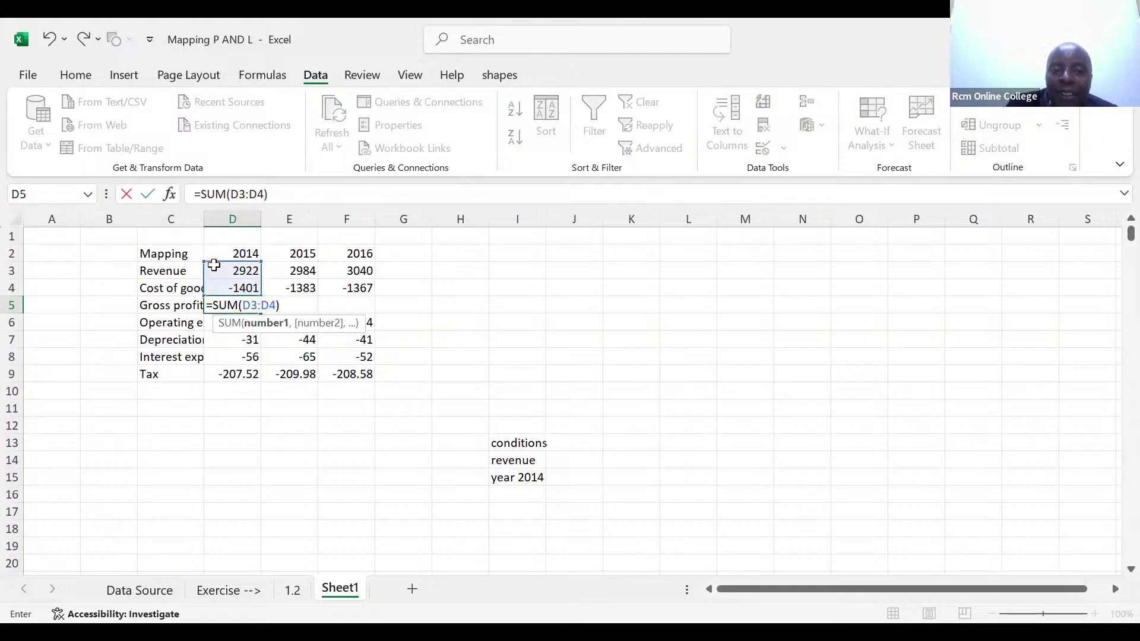
{"action": "key", "text": "ctrl+Return"}
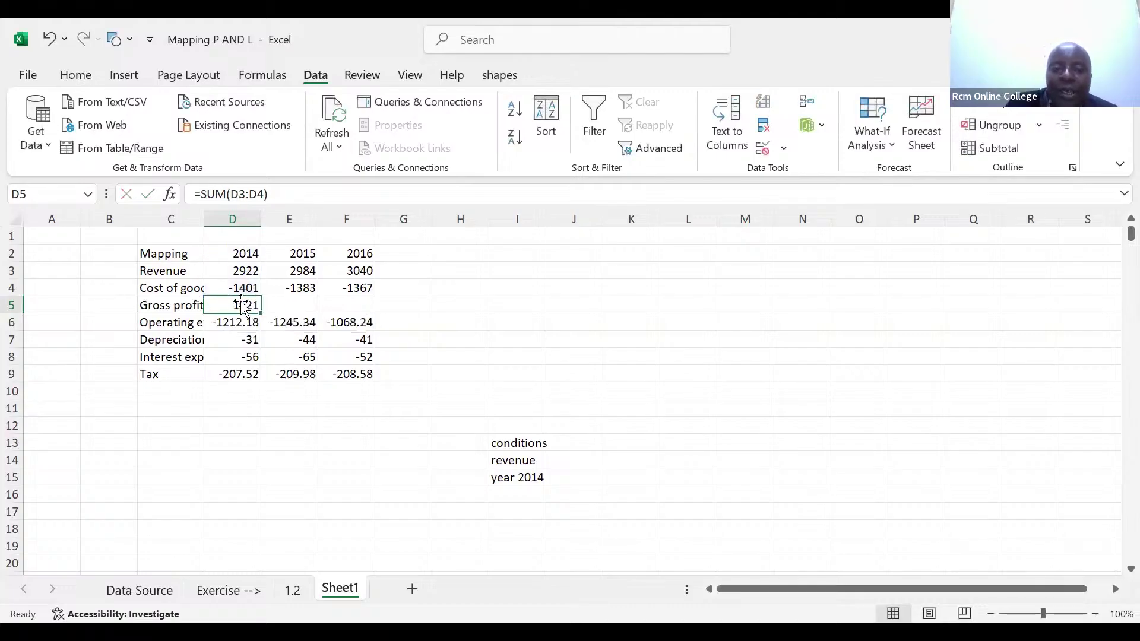
{"action": "left_click_drag", "start_coordinate": [258, 312], "coordinate": [359, 317]}
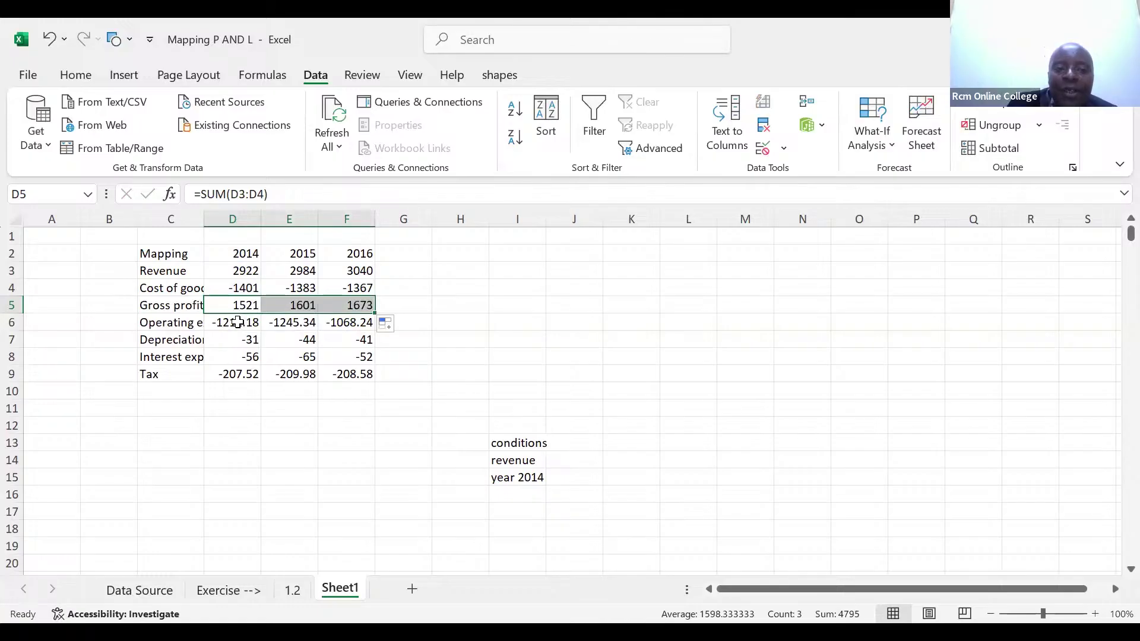
Insert a blank row above the Depreciation row and label it "EBITDA" in cell C7.
{"action": "left_click", "coordinate": [12, 339]}
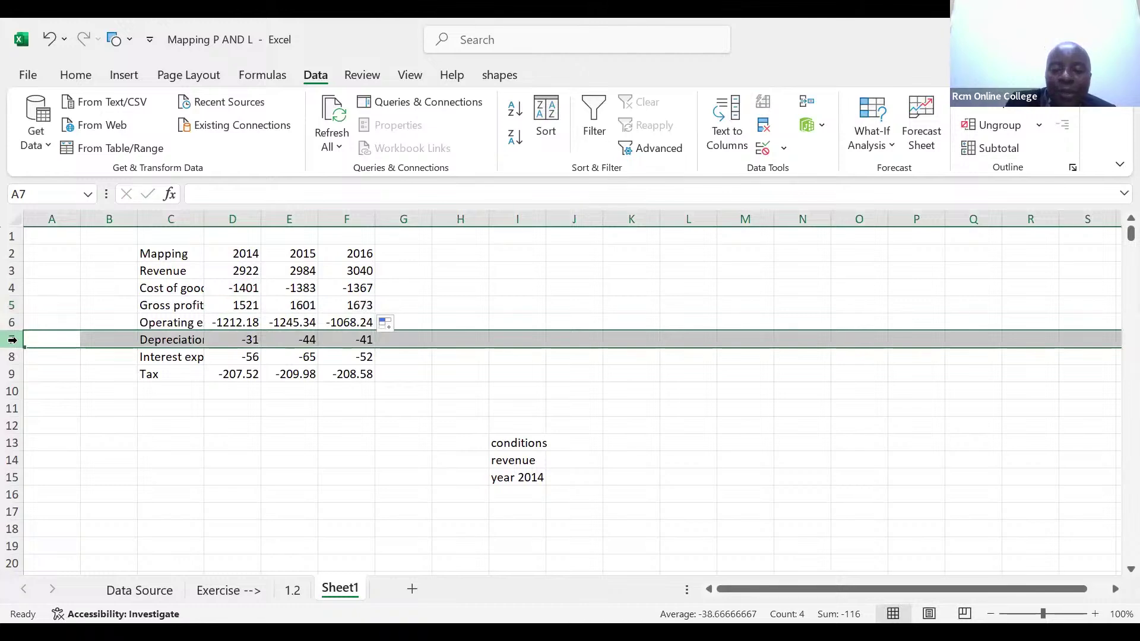
{"action": "key", "text": "ctrl+shift+plus"}
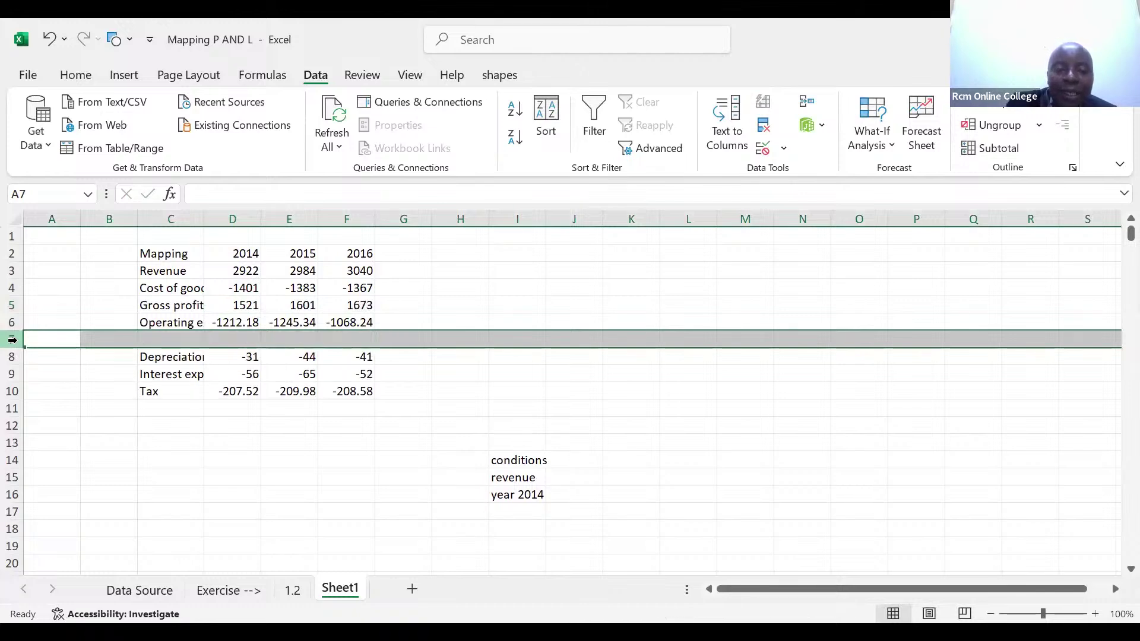
{"action": "left_click", "coordinate": [165, 340]}
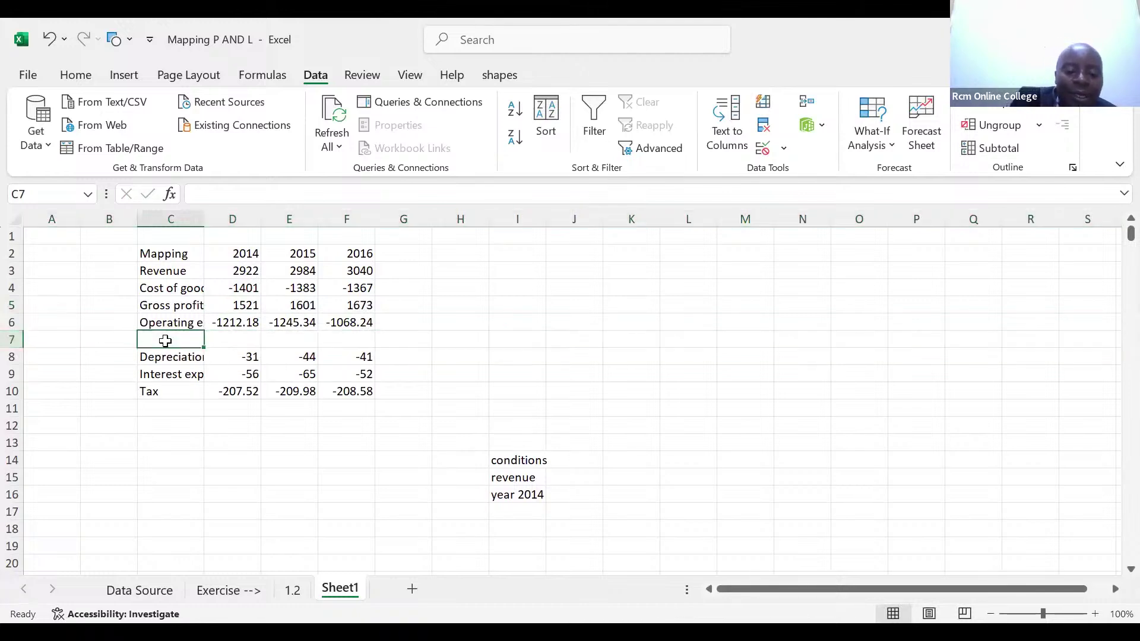
{"action": "type", "text": "EB"}
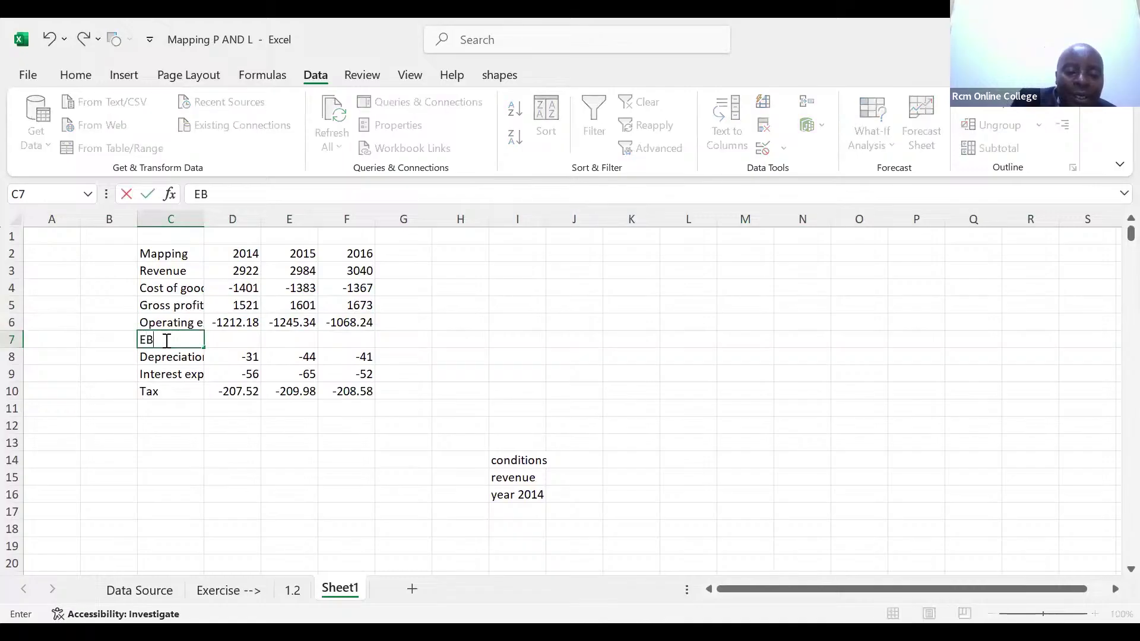
{"action": "type", "text": "ITDA"}
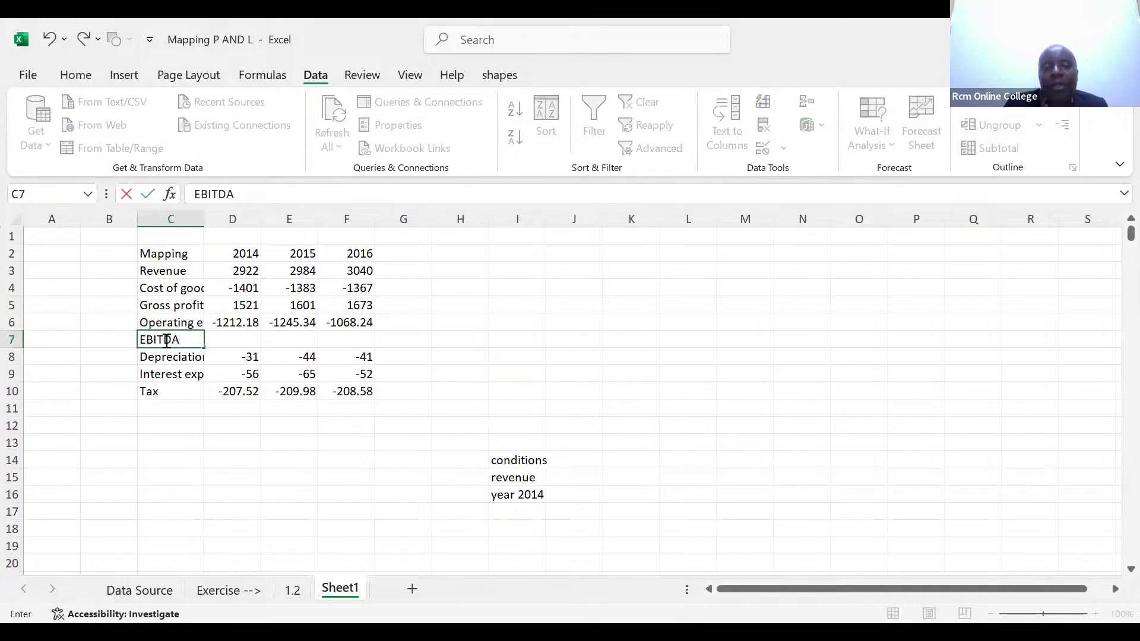
Calculate EBITDA in D7 with =SUM(D5:D6) and fill the formula across to F7.
{"action": "left_click", "coordinate": [241, 337]}
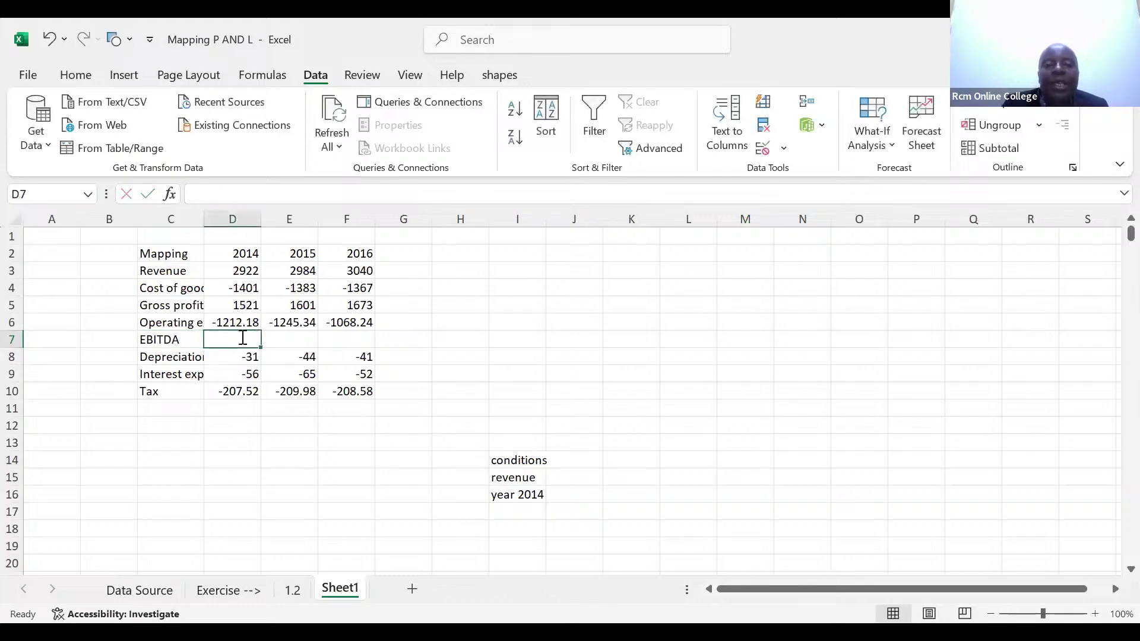
{"action": "type", "text": "=SUM()"}
{"action": "key", "text": "Left"}
{"action": "left_click", "coordinate": [212, 320]}
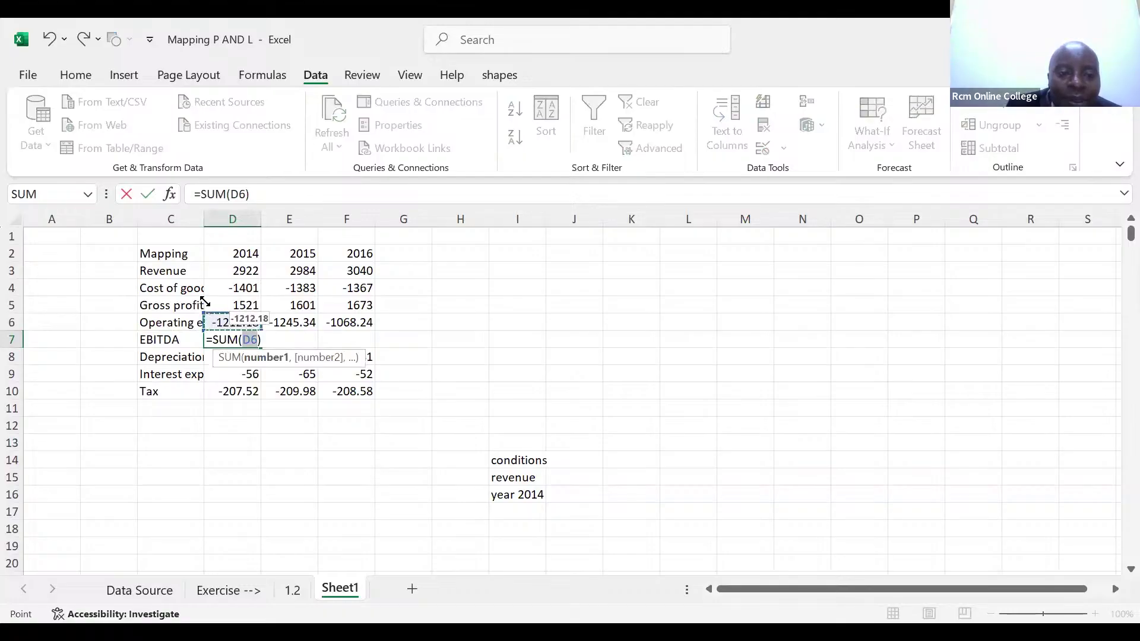
{"action": "left_click_drag", "start_coordinate": [209, 305], "coordinate": [222, 323]}
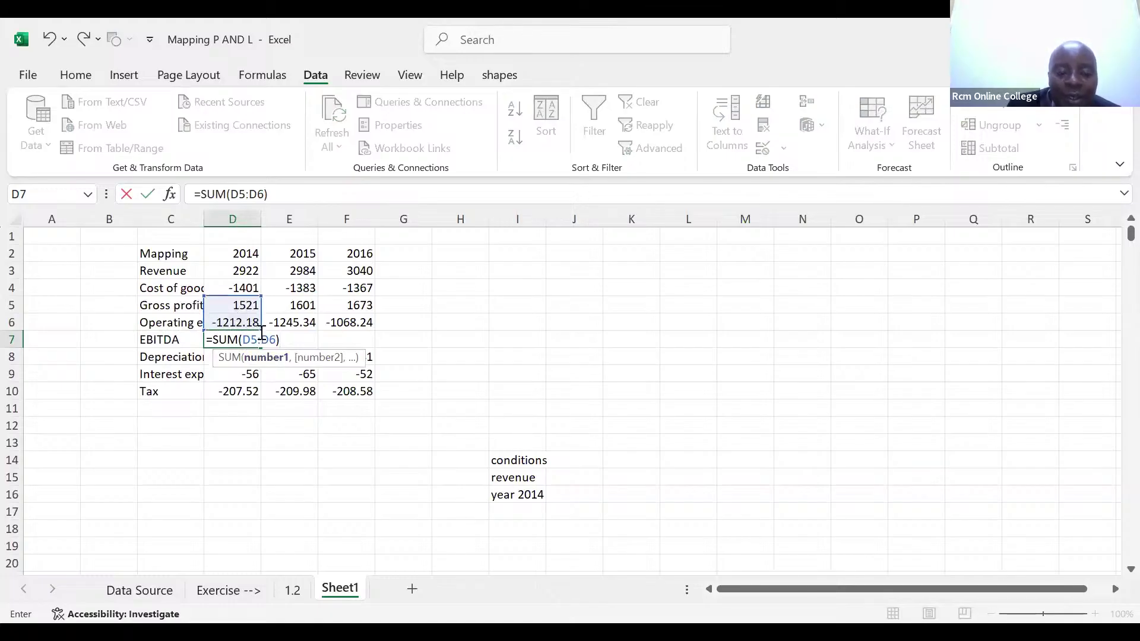
{"action": "key", "text": "ctrl+Return"}
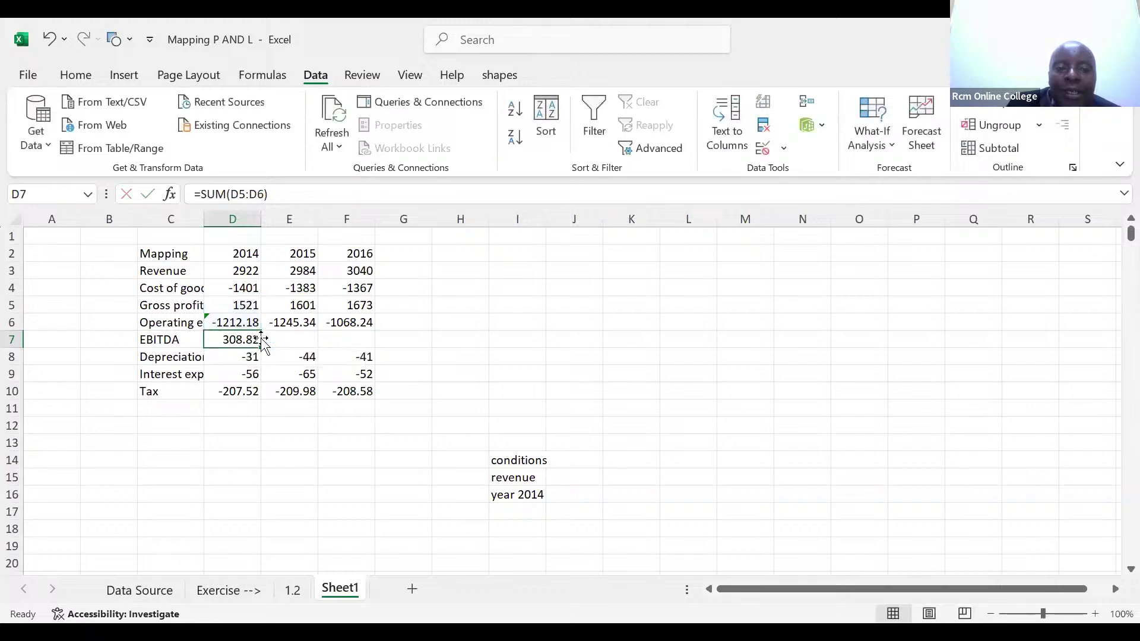
{"action": "left_click_drag", "start_coordinate": [262, 340], "coordinate": [382, 345]}
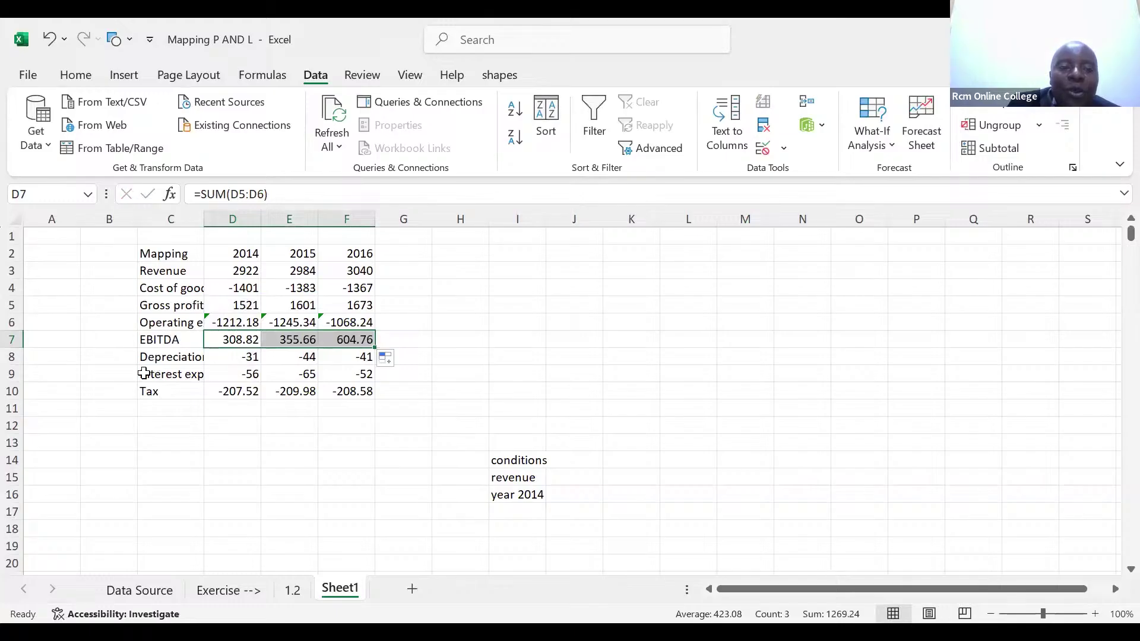
Insert a blank row above the interest expense row and label it "EBIT" in cell C9.
{"action": "left_click", "coordinate": [12, 374]}
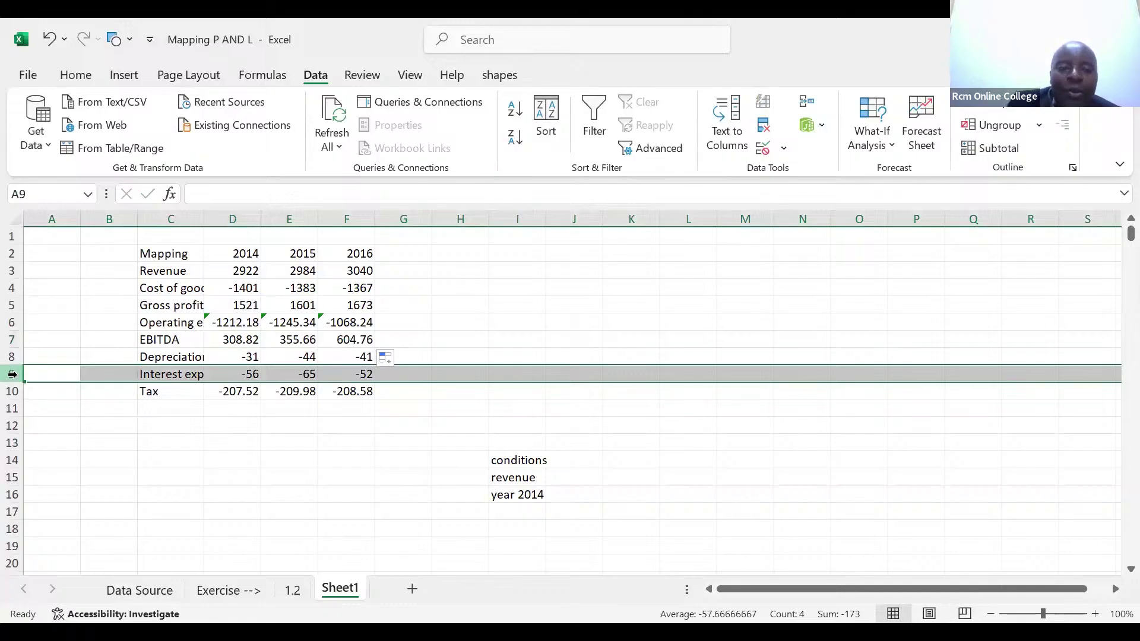
{"action": "key", "text": "ctrl+plus"}
{"action": "left_click", "coordinate": [188, 368]}
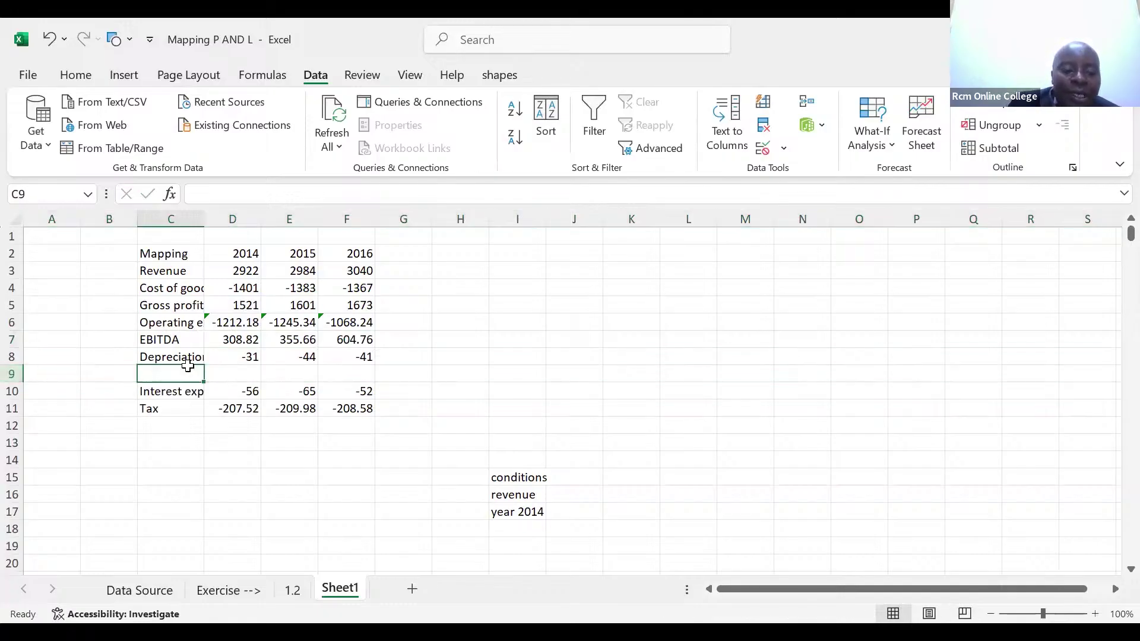
{"action": "type", "text": "EB"}
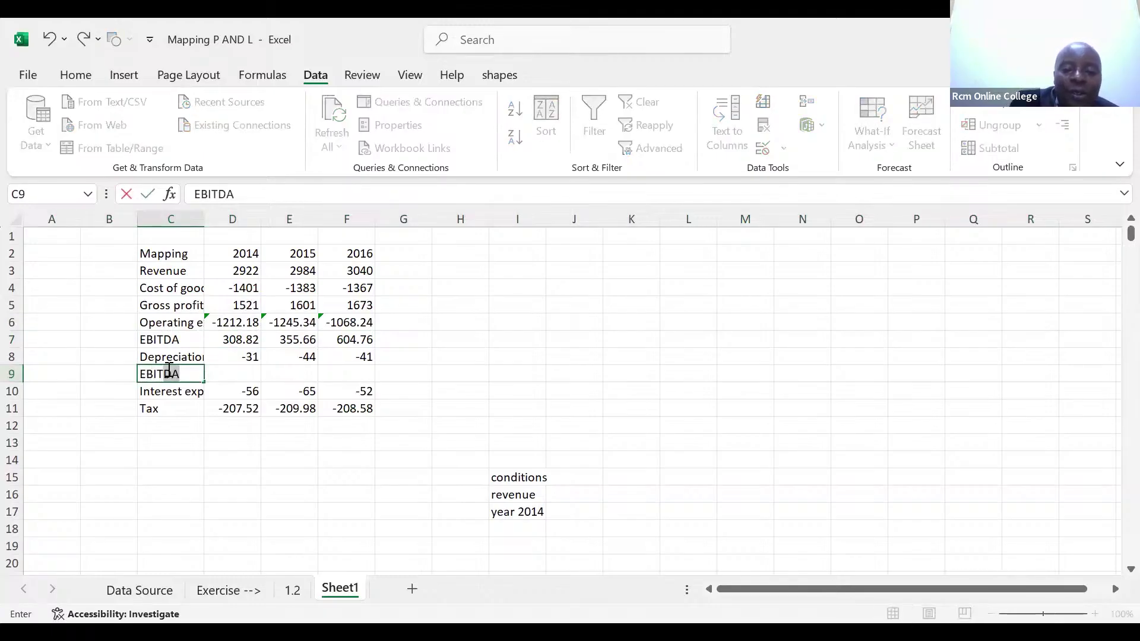
{"action": "type", "text": "IT"}
{"action": "key", "text": "BackSpace"}
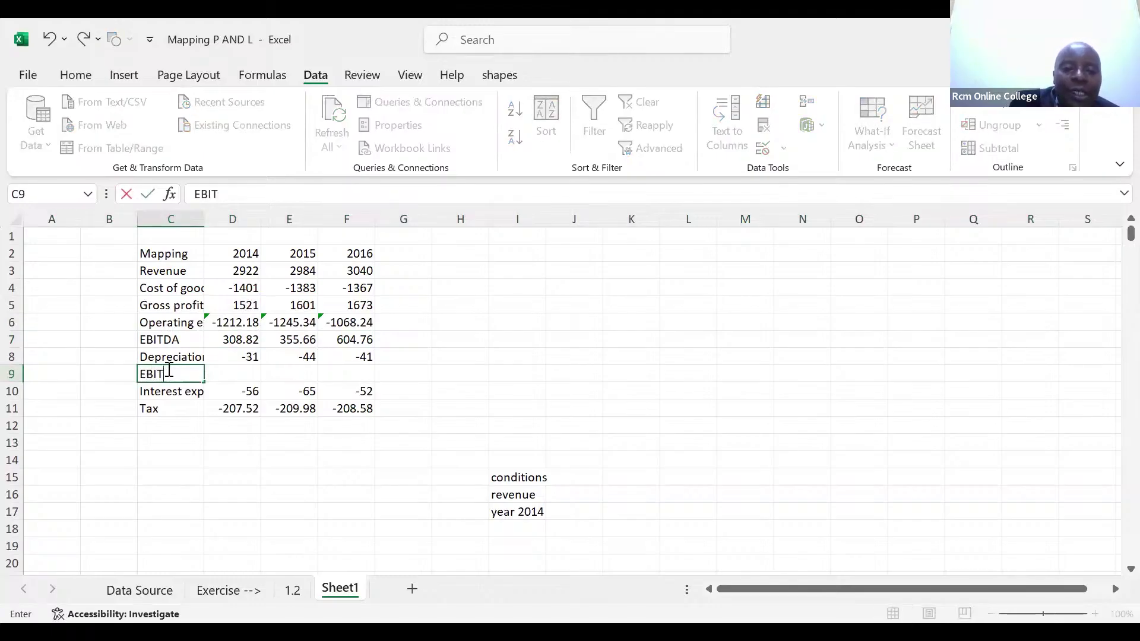
Calculate EBIT in D9 with =SUM(D7:D8) and fill the formula across to F9.
{"action": "left_click", "coordinate": [237, 371]}
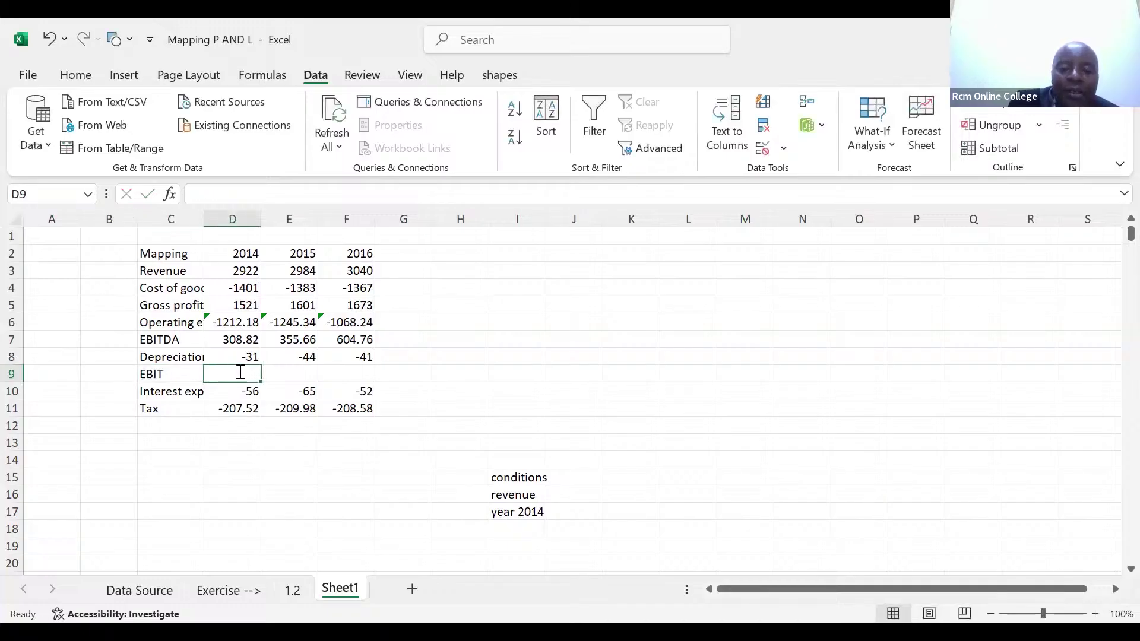
{"action": "type", "text": "=SUM("}
{"action": "left_click", "coordinate": [209, 355]}
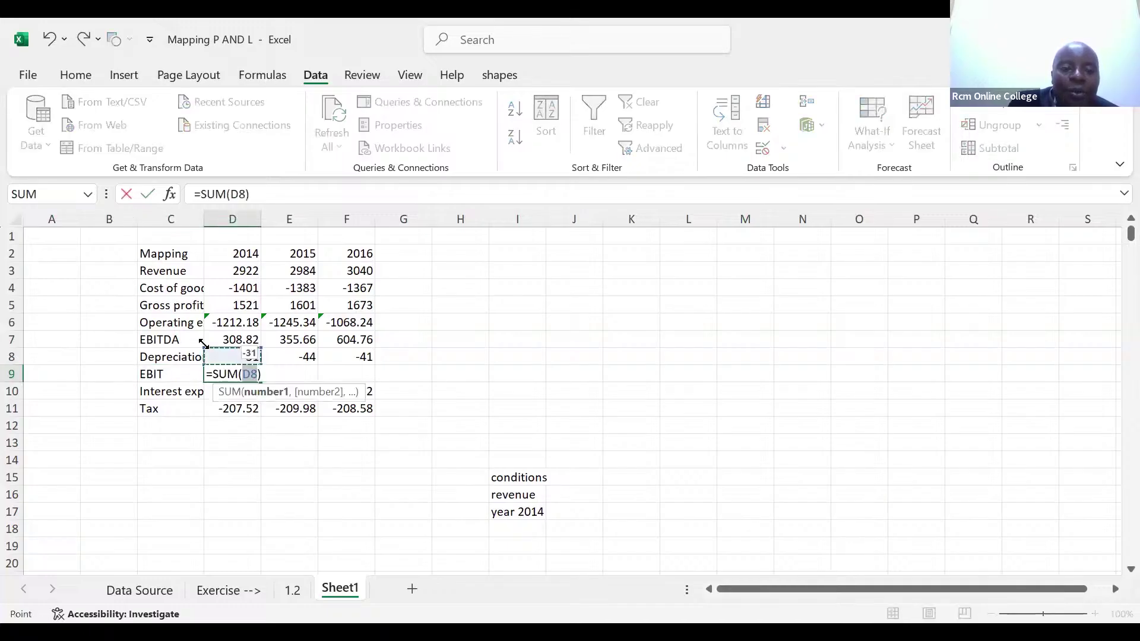
{"action": "left_click_drag", "start_coordinate": [202, 345], "coordinate": [203, 328]}
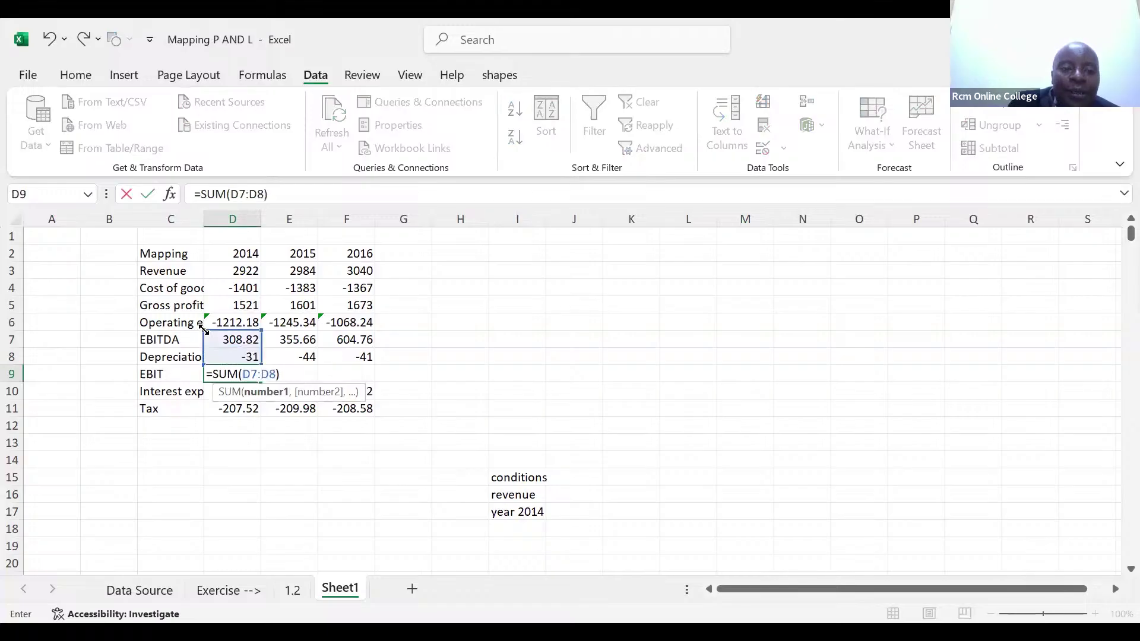
{"action": "type", "text": ")"}
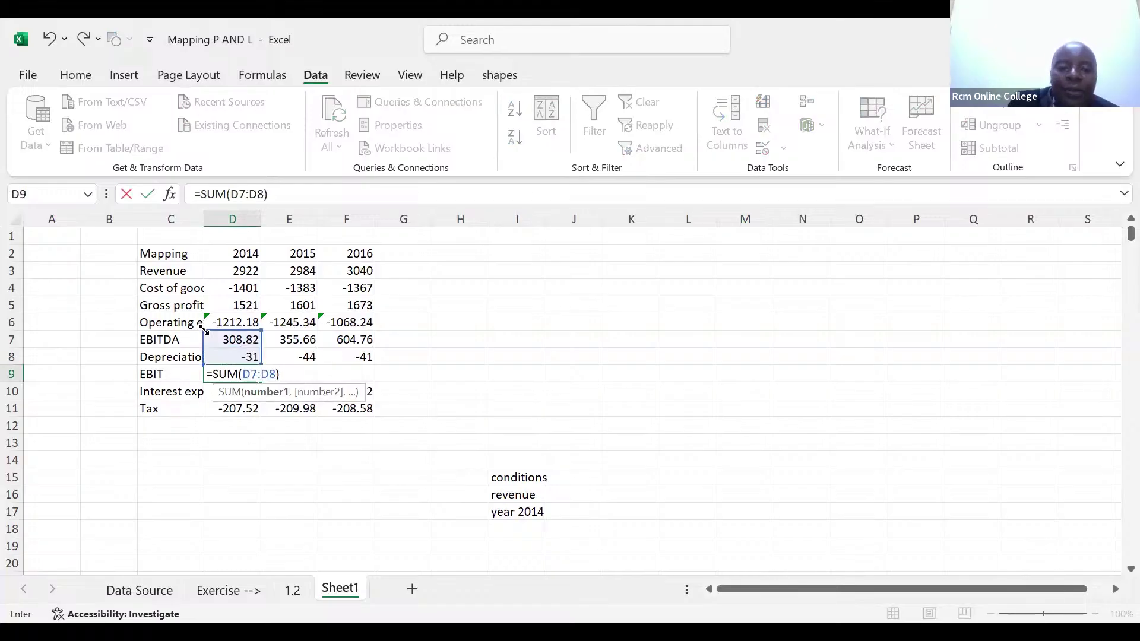
{"action": "key", "text": "ctrl+Return"}
{"action": "left_click_drag", "start_coordinate": [260, 385], "coordinate": [360, 379]}
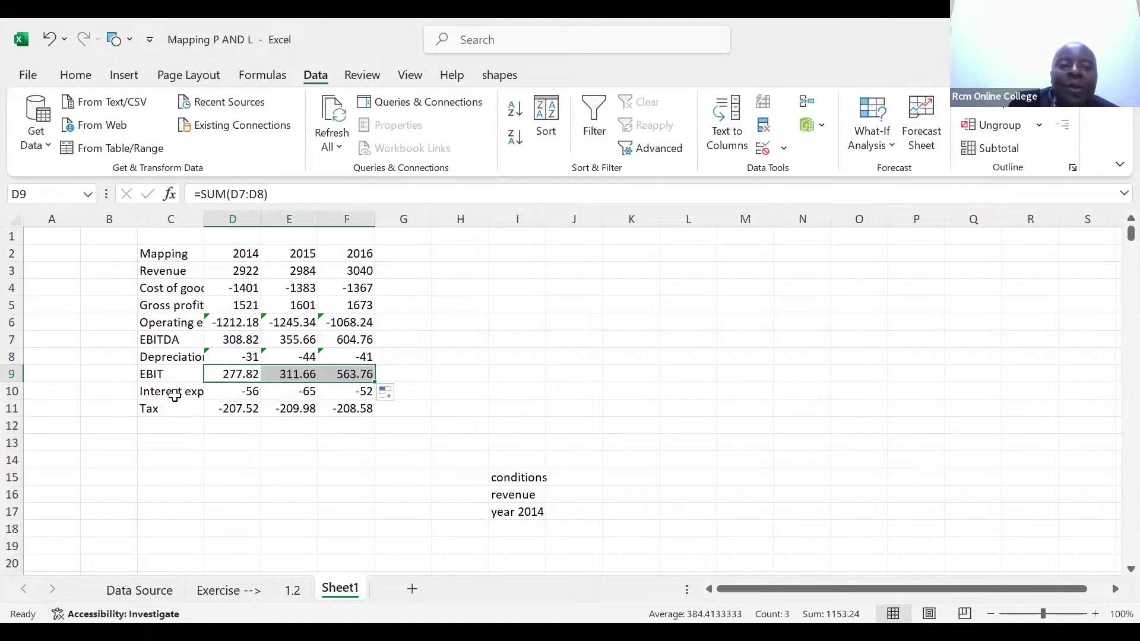
Insert a blank row above the Tax row and label it "EBT" in cell C11.
{"action": "left_click", "coordinate": [12, 408]}
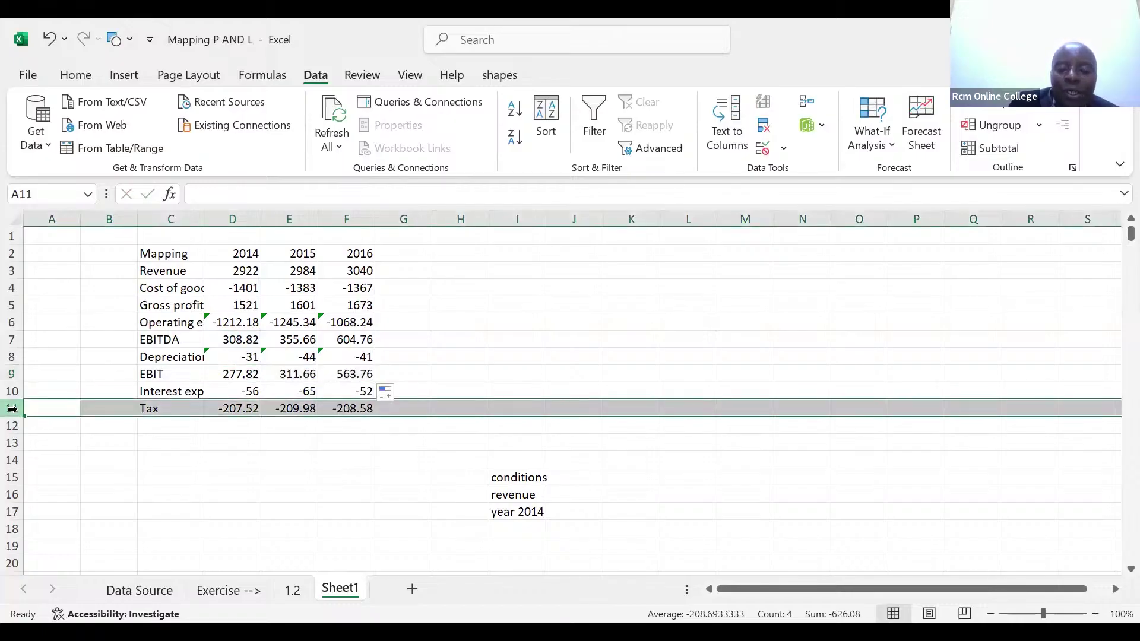
{"action": "key", "text": "ctrl+plus"}
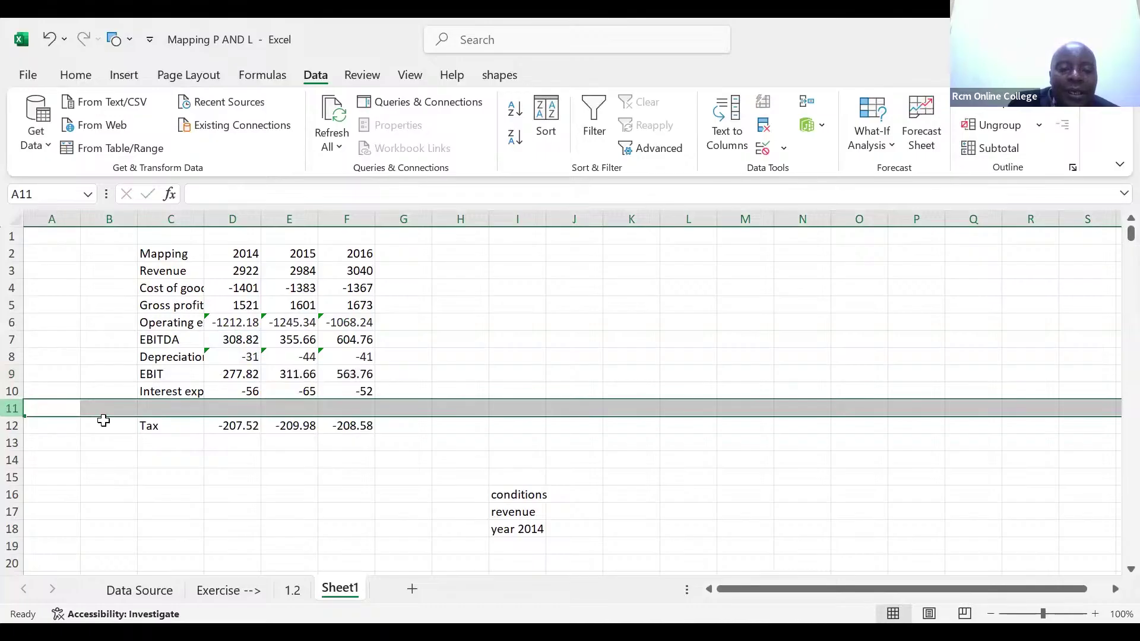
{"action": "left_click", "coordinate": [147, 408]}
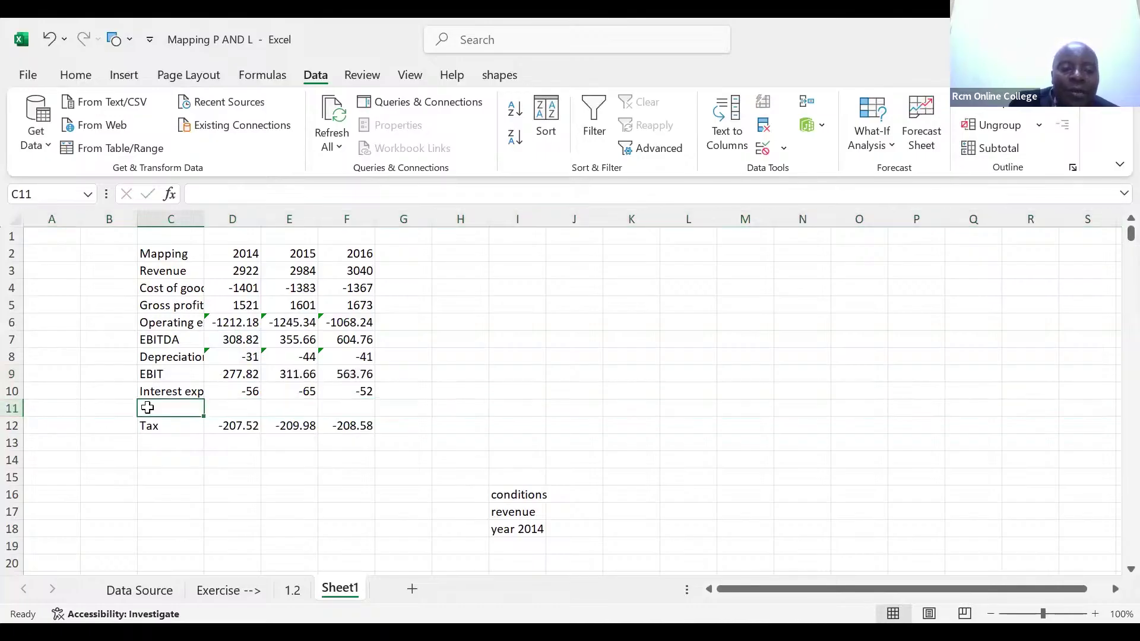
{"action": "type", "text": "E"}
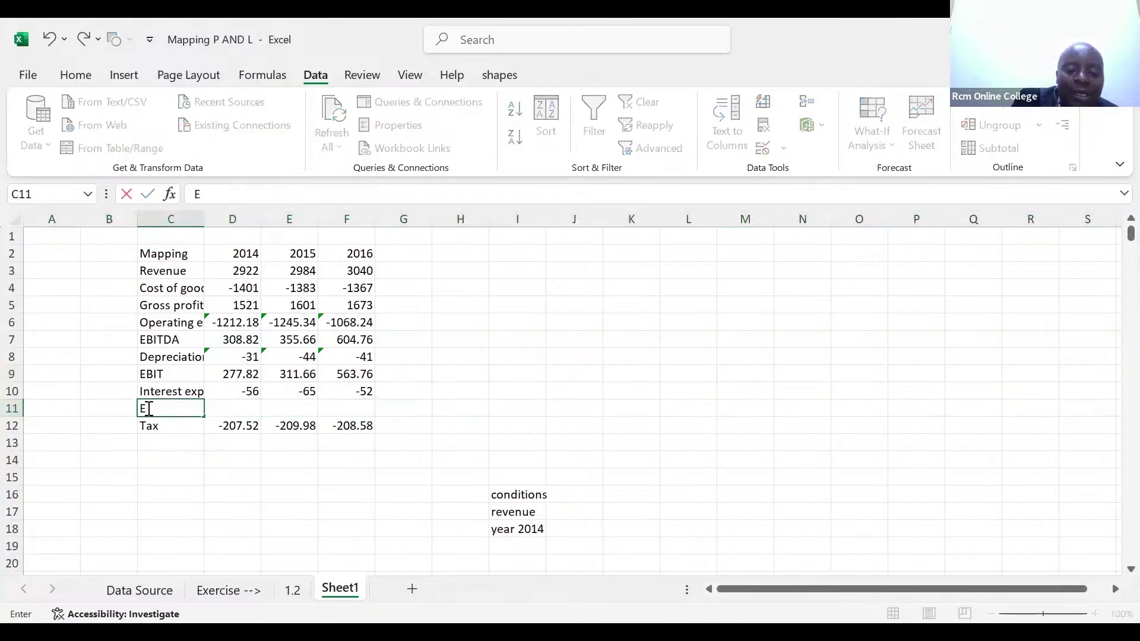
{"action": "type", "text": "BT"}
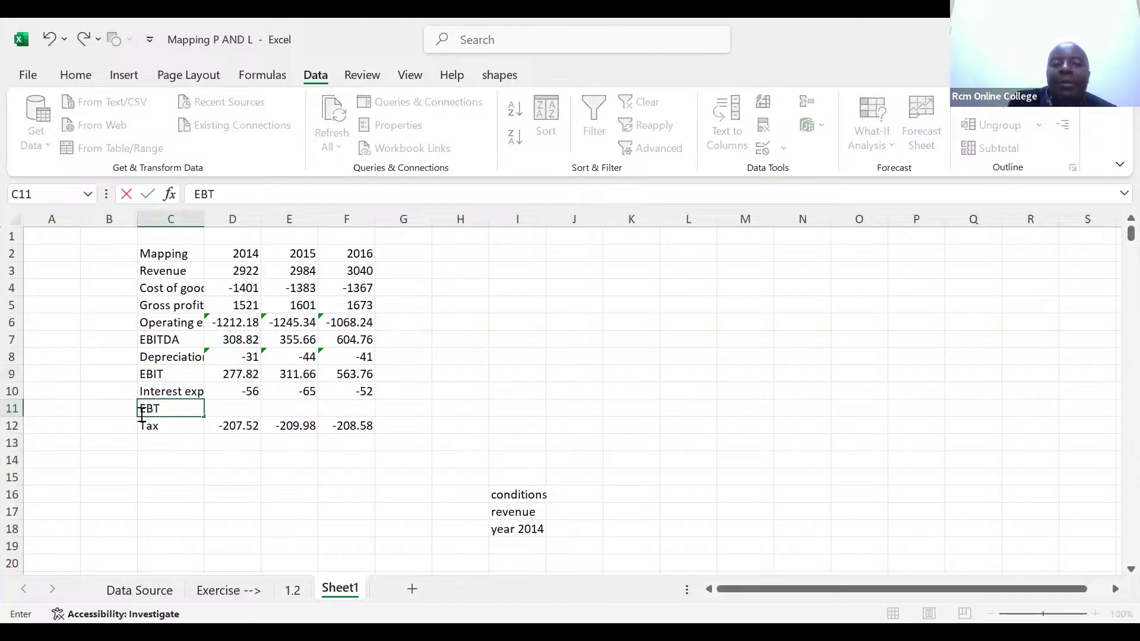
Calculate EBT across D11:F11 by filling =SUM(D9:D10) from D11, and make row 11 bold.
{"action": "left_click", "coordinate": [247, 409]}
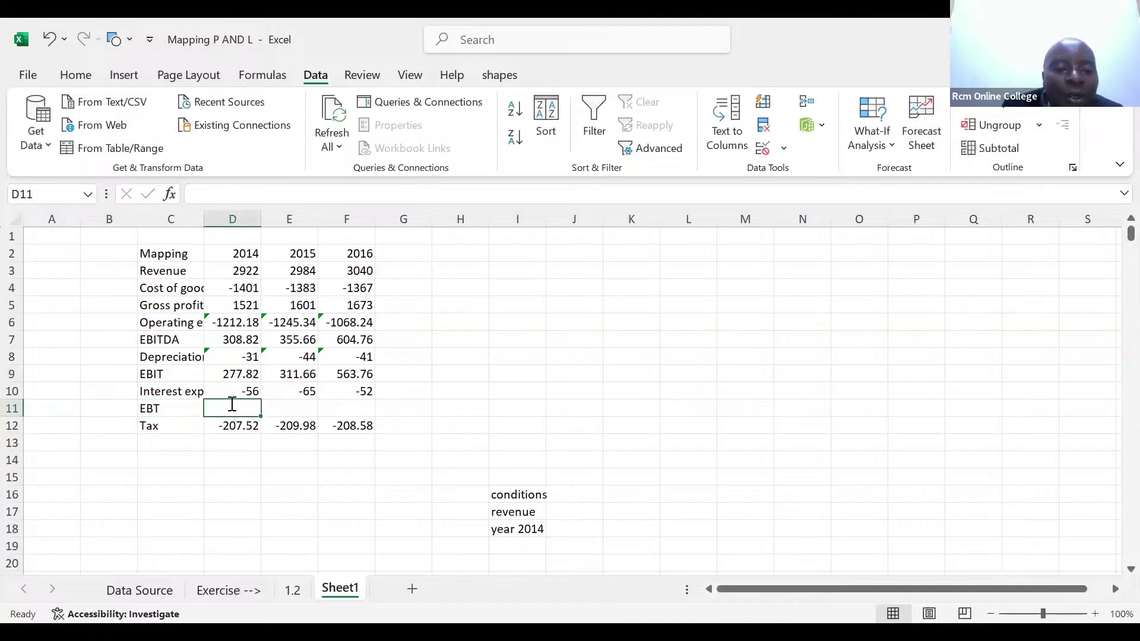
{"action": "type", "text": "=SUM("}
{"action": "left_click", "coordinate": [240, 393]}
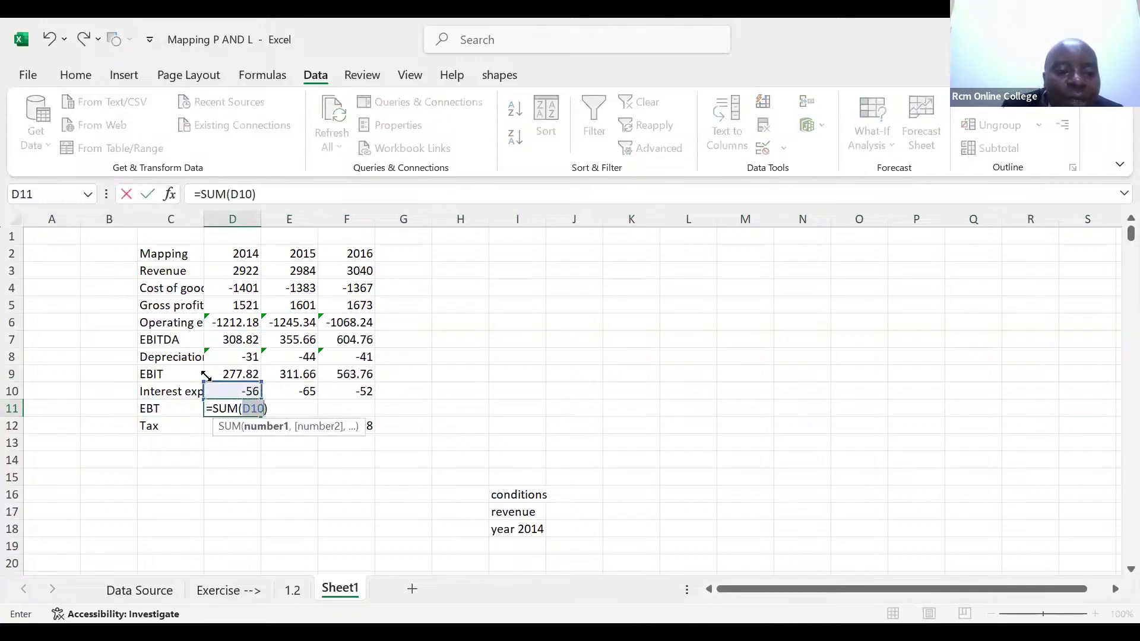
{"action": "left_click_drag", "start_coordinate": [205, 372], "coordinate": [211, 391]}
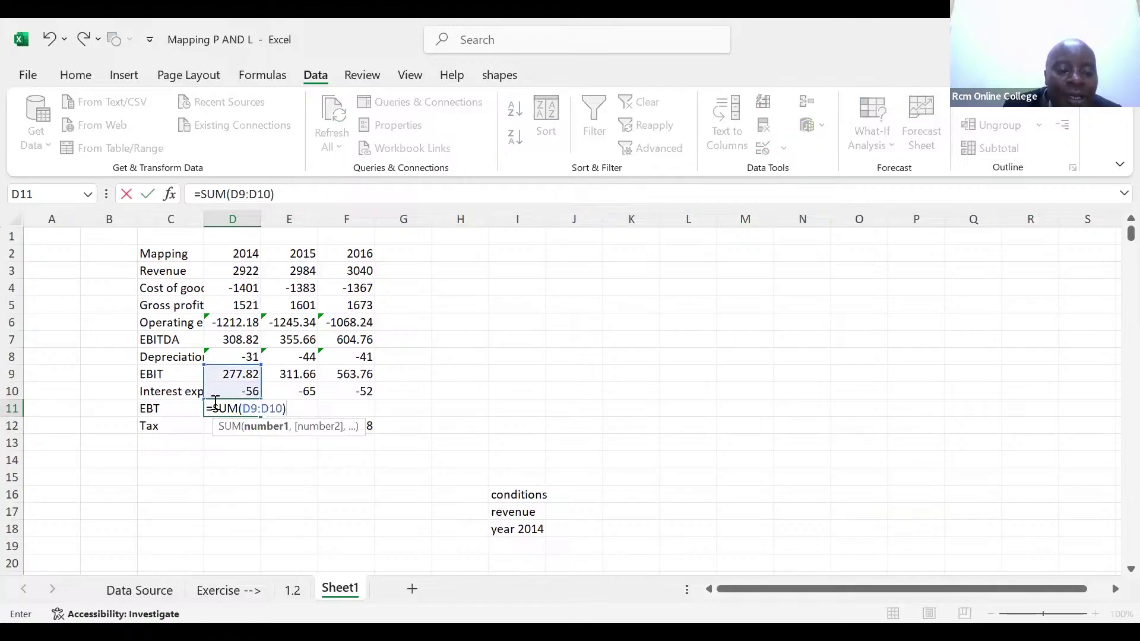
{"action": "key", "text": "ctrl+Return"}
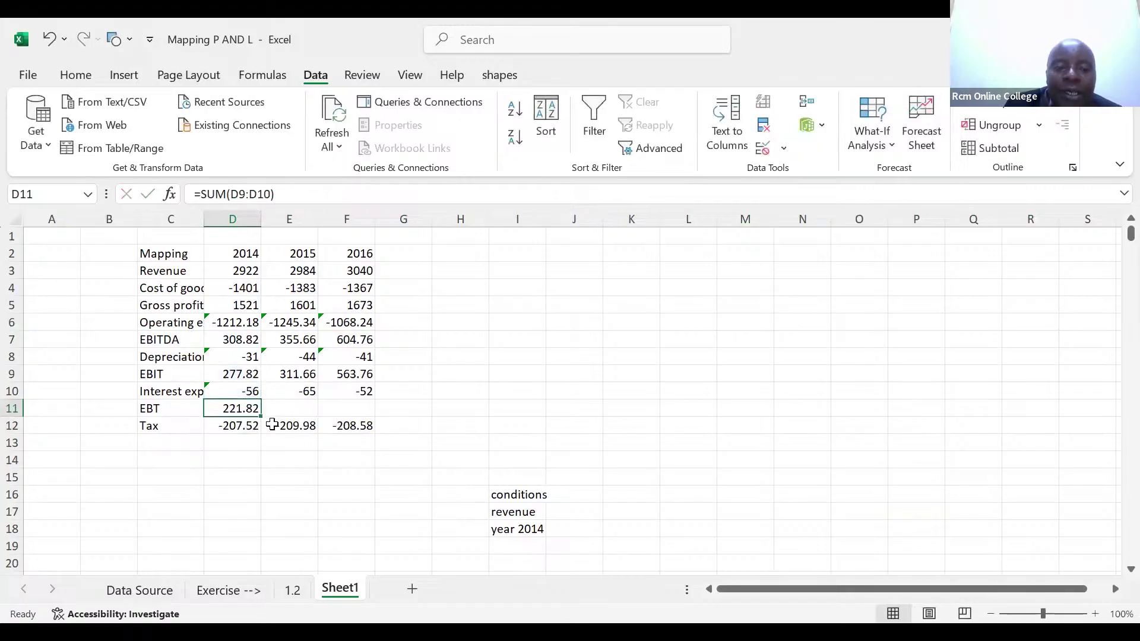
{"action": "left_click_drag", "start_coordinate": [263, 416], "coordinate": [378, 412]}
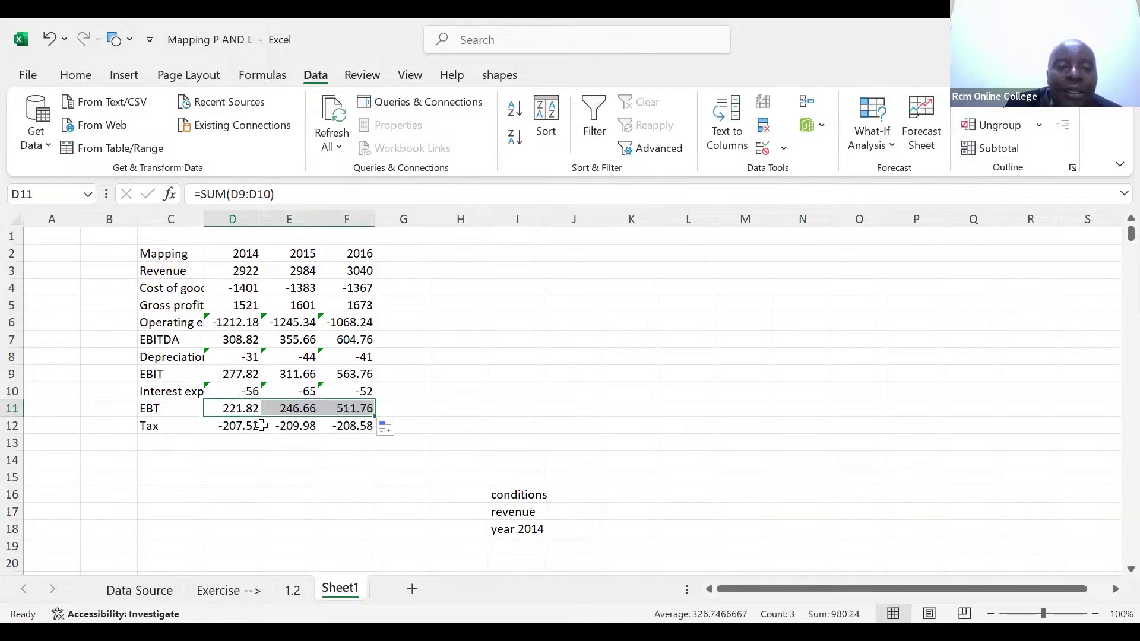
{"action": "left_click", "coordinate": [12, 408]}
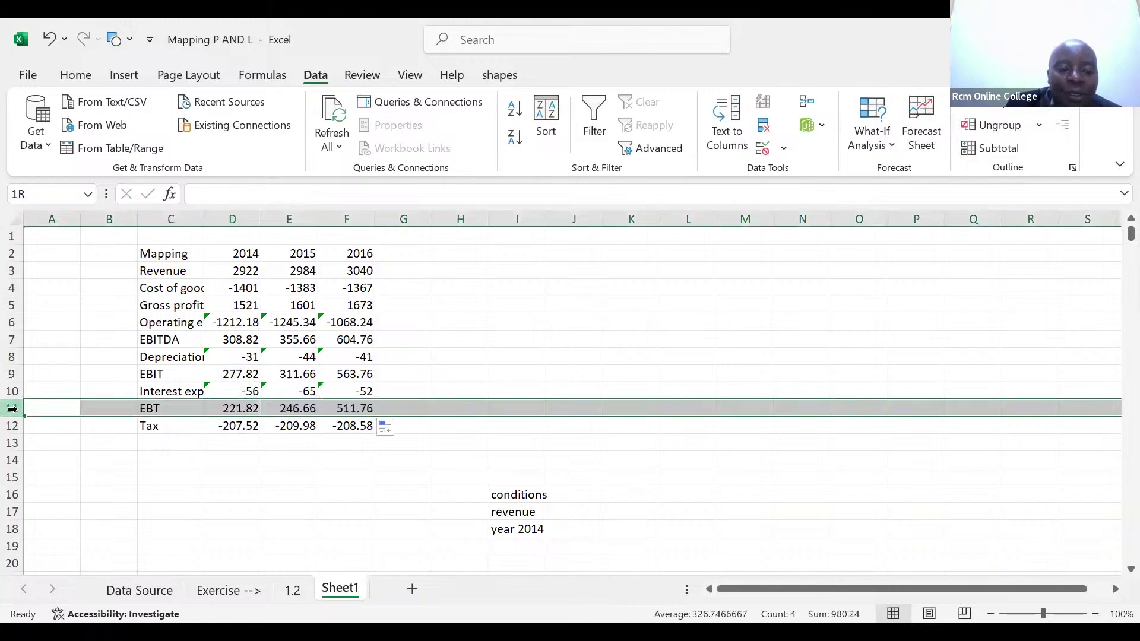
{"action": "key", "text": "ctrl+b"}
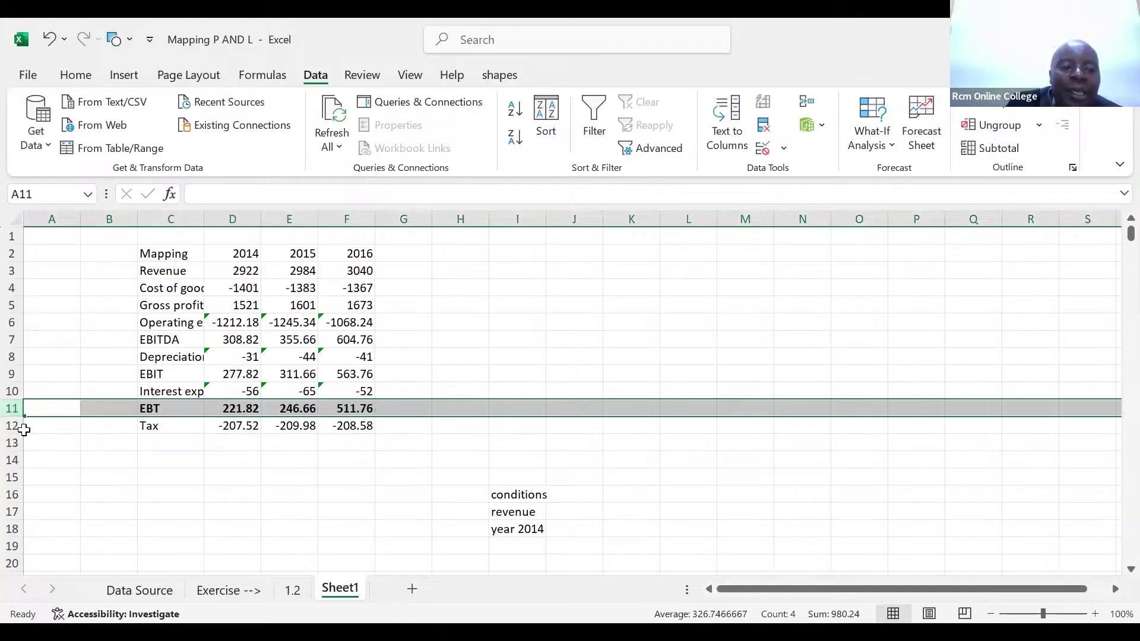
Add a "PAT" row in row 13 with =SUM(D11:D12) in D13, filled across to F13.
{"action": "left_click", "coordinate": [159, 444]}
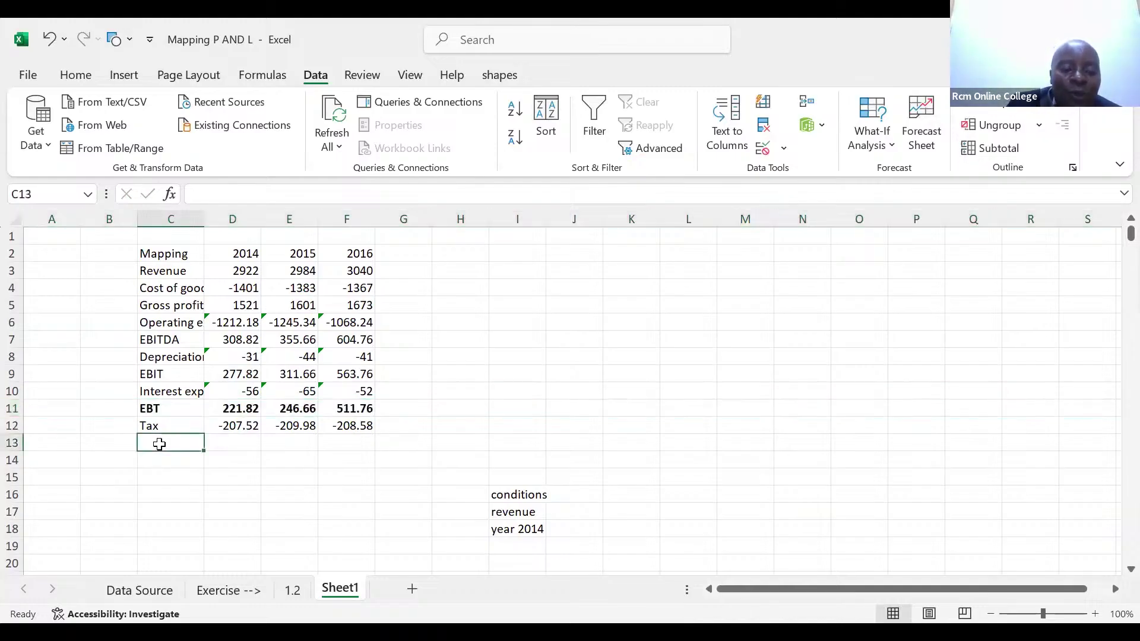
{"action": "type", "text": "PAT"}
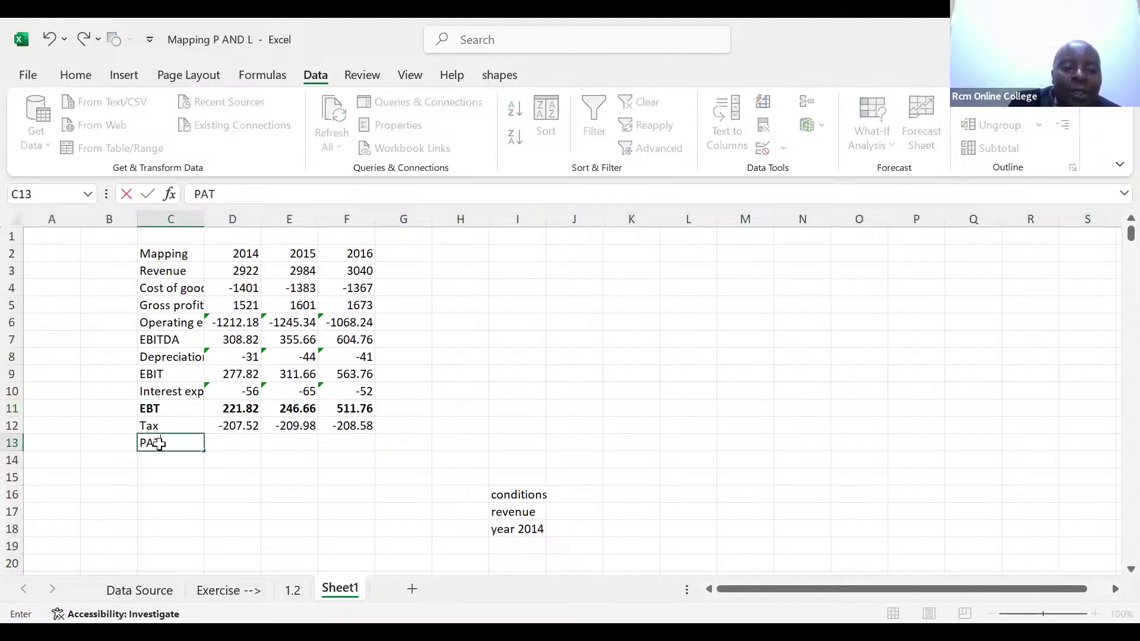
{"action": "left_click", "coordinate": [242, 445]}
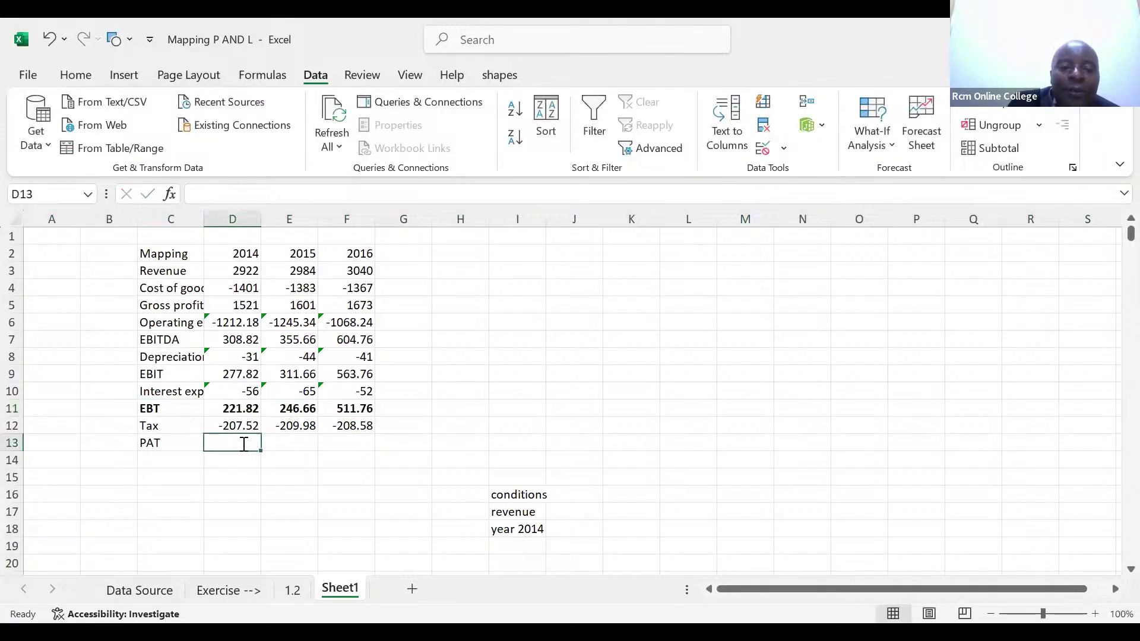
{"action": "key", "text": "alt+equal"}
{"action": "left_click_drag", "start_coordinate": [203, 417], "coordinate": [202, 401]}
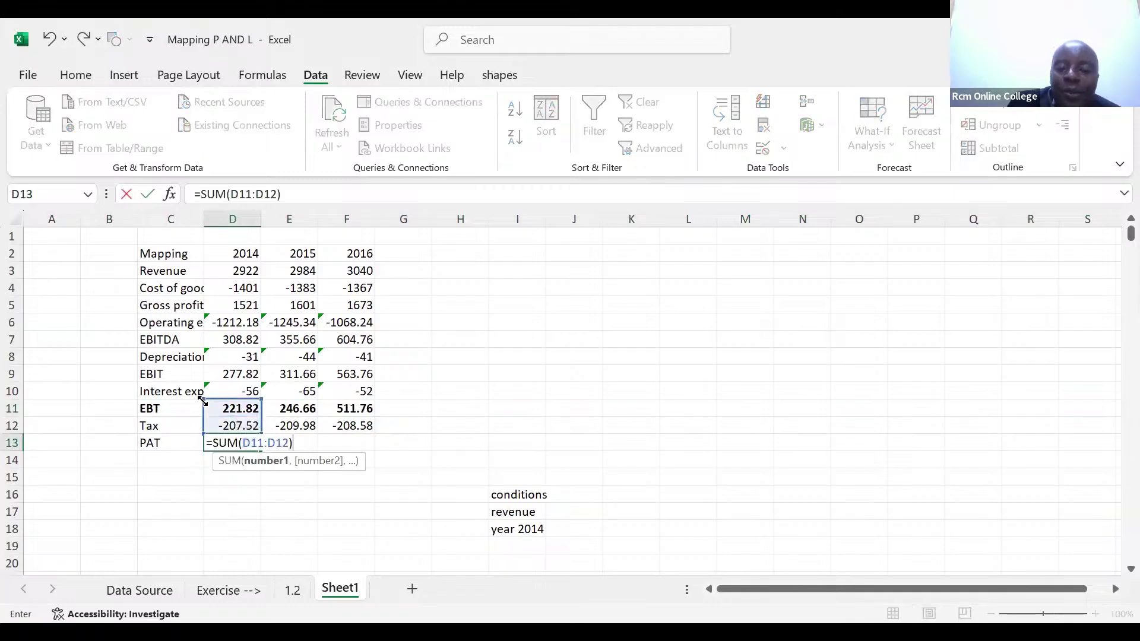
{"action": "key", "text": "ctrl+Return"}
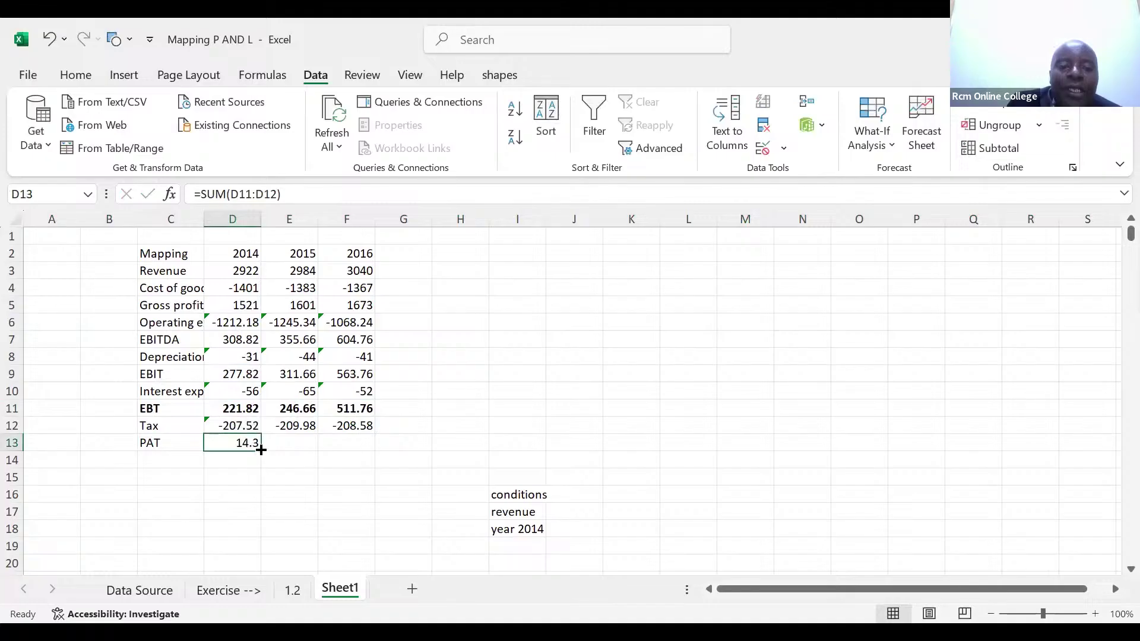
{"action": "left_click_drag", "start_coordinate": [262, 450], "coordinate": [376, 454]}
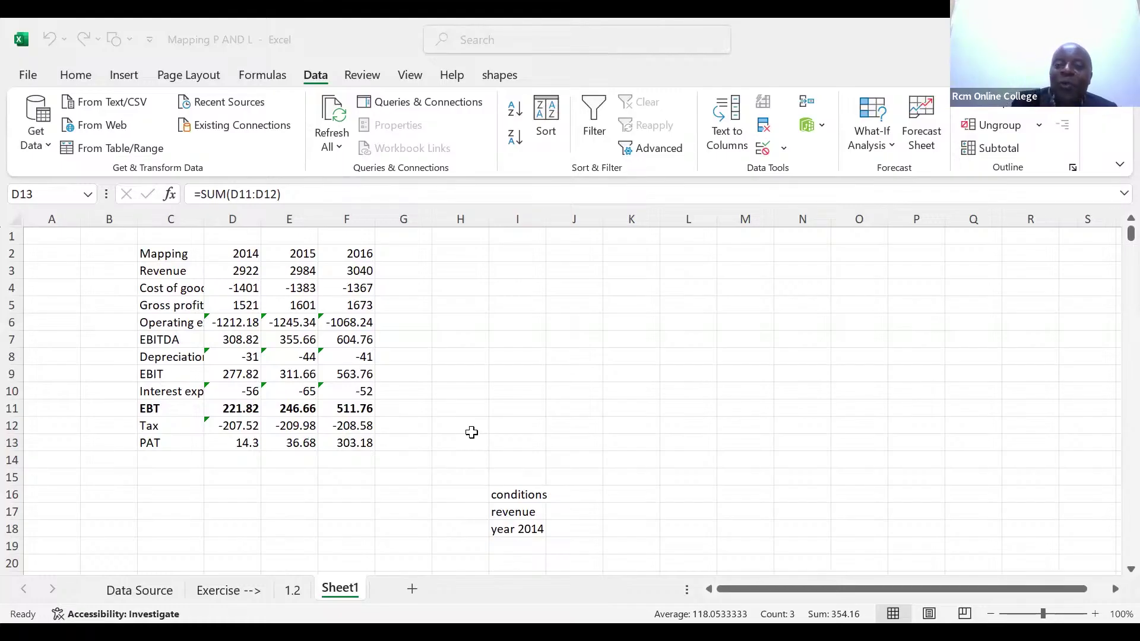
Add a new worksheet and enter the numbers 1 to 9 across cells H4 to P4.
{"action": "left_click", "coordinate": [413, 589]}
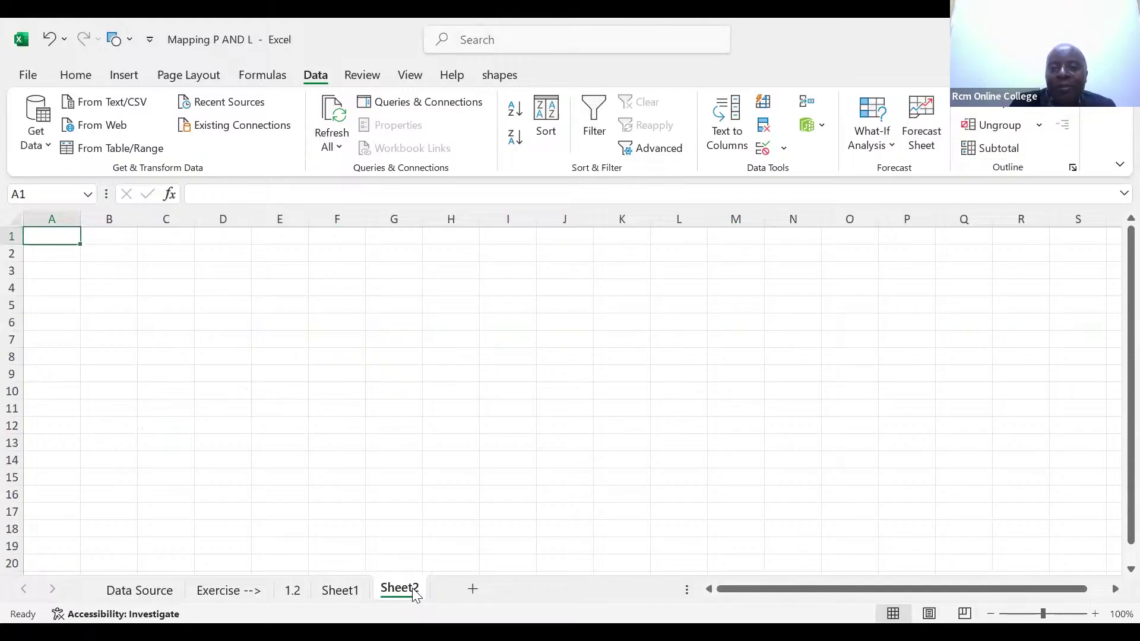
{"action": "left_click", "coordinate": [455, 287]}
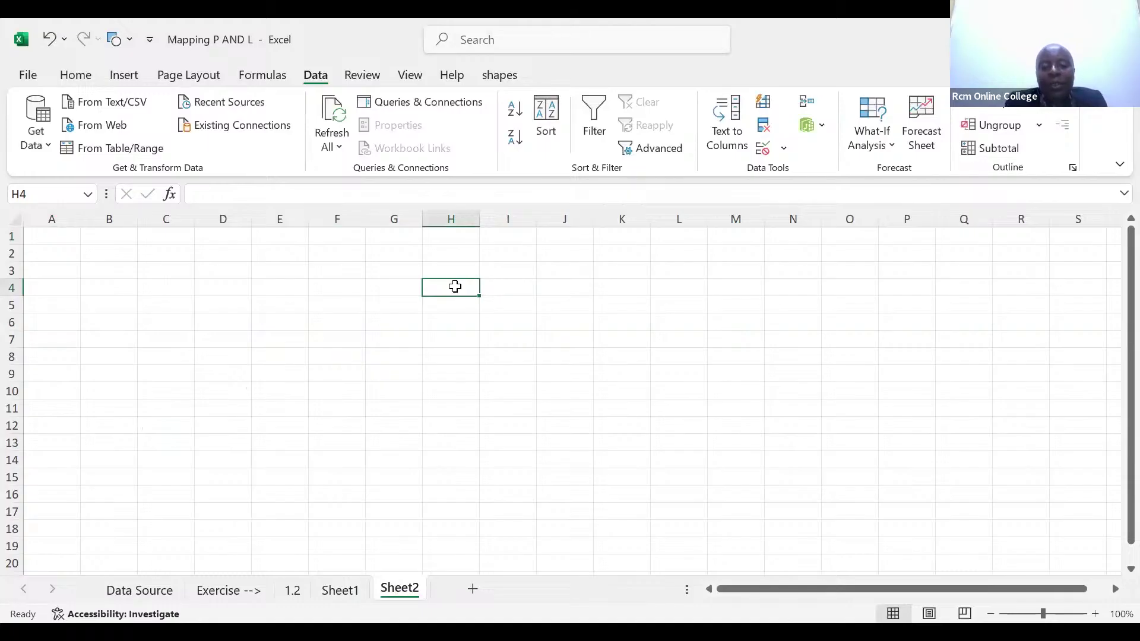
{"action": "type", "text": "1"}
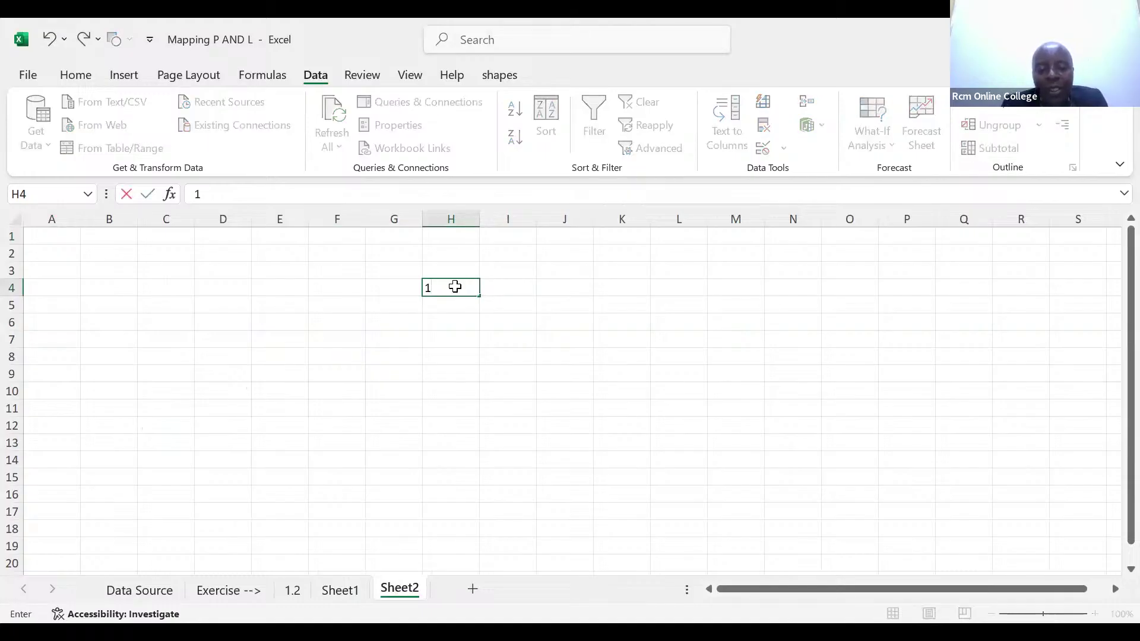
{"action": "key", "text": "Tab"}
{"action": "type", "text": "2"}
{"action": "key", "text": "Tab"}
{"action": "type", "text": "3"}
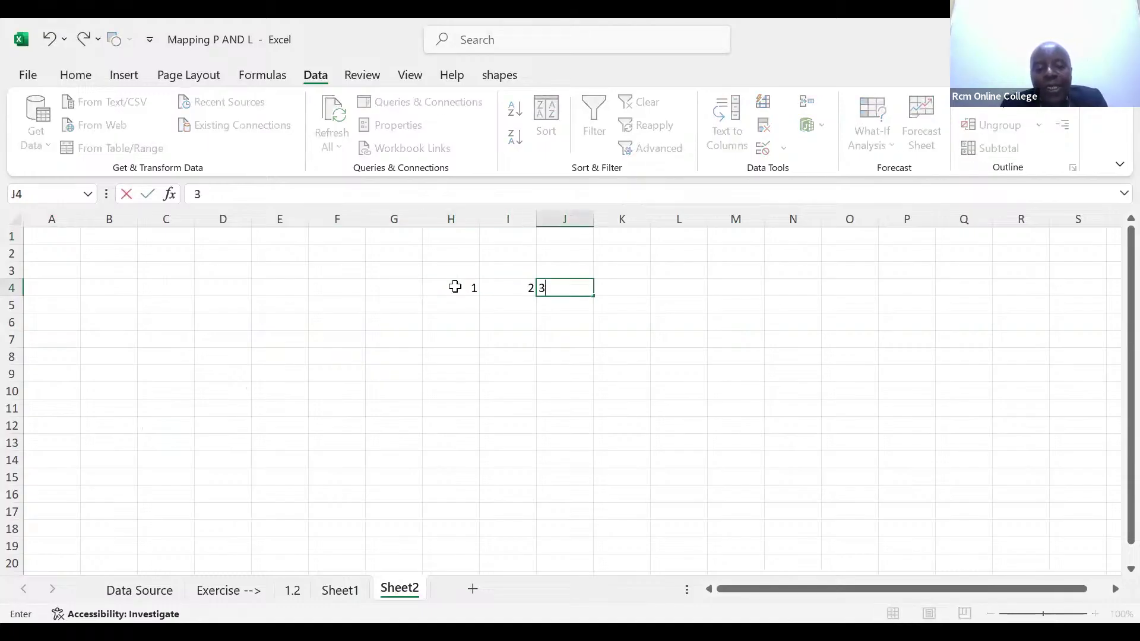
{"action": "key", "text": "Tab"}
{"action": "type", "text": "4"}
{"action": "key", "text": "Tab"}
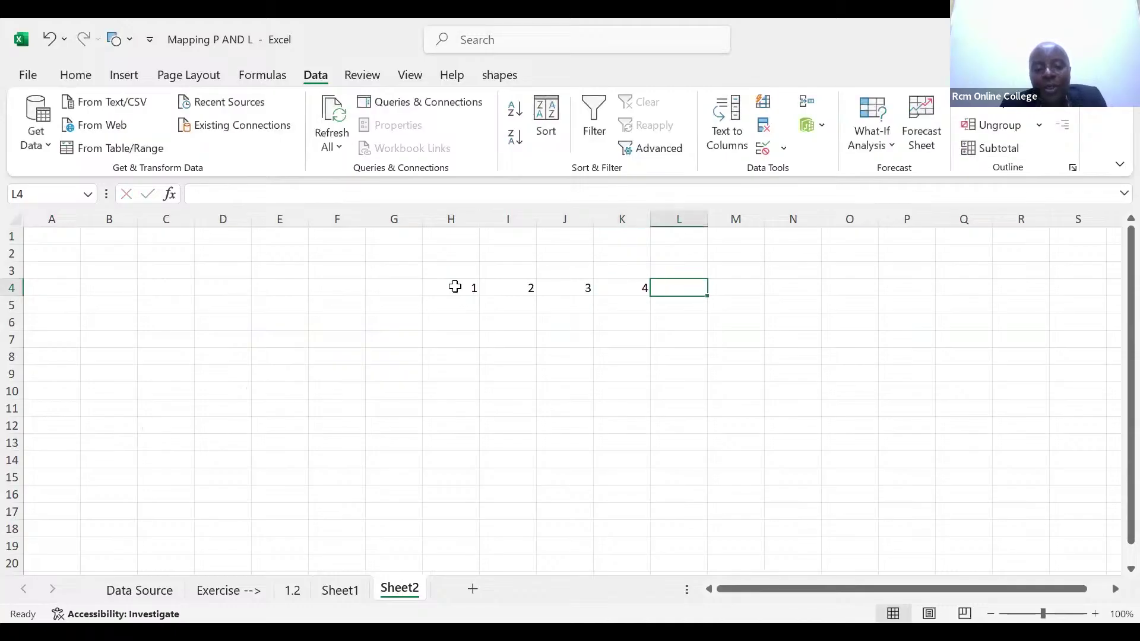
{"action": "type", "text": "5"}
{"action": "key", "text": "Tab"}
{"action": "type", "text": "6"}
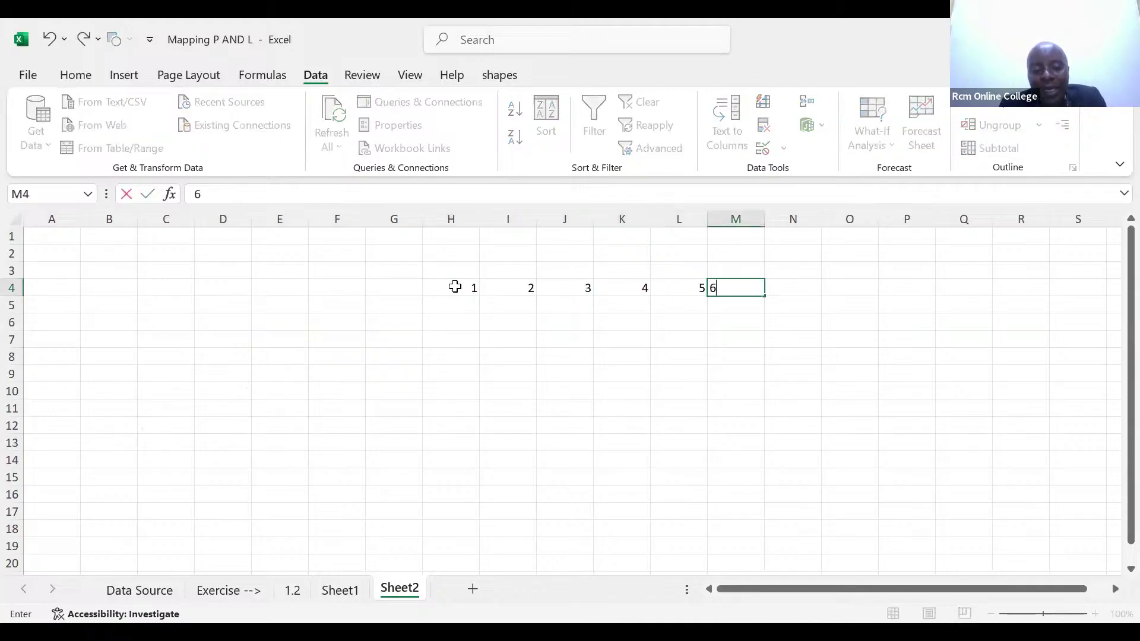
{"action": "key", "text": "Tab"}
{"action": "type", "text": "7"}
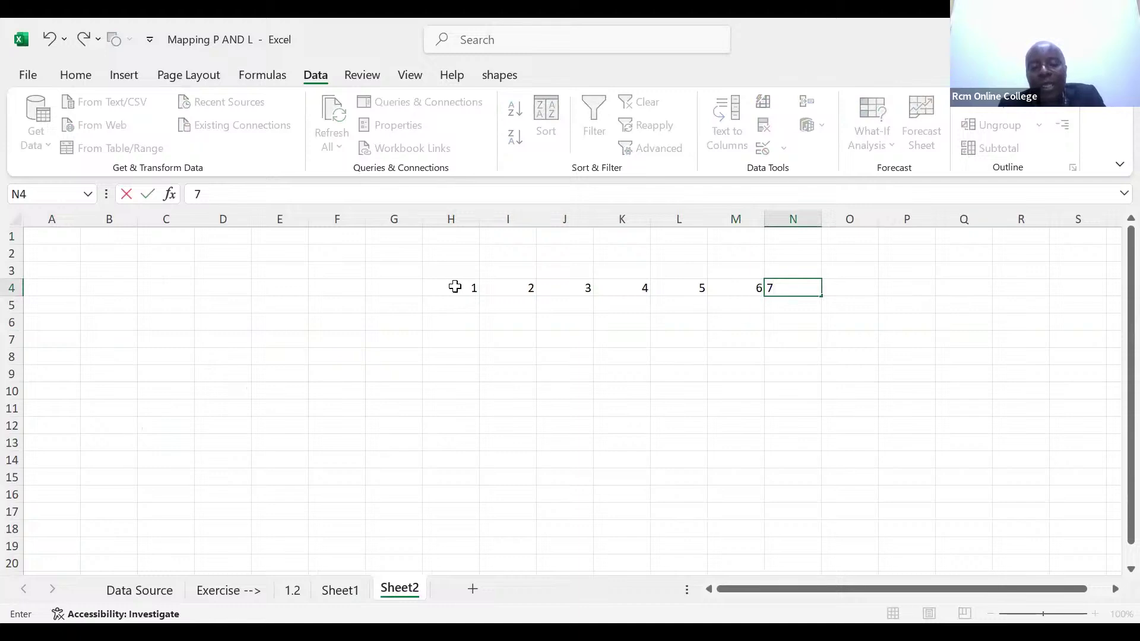
{"action": "key", "text": "Tab"}
{"action": "type", "text": "8"}
{"action": "key", "text": "Tab"}
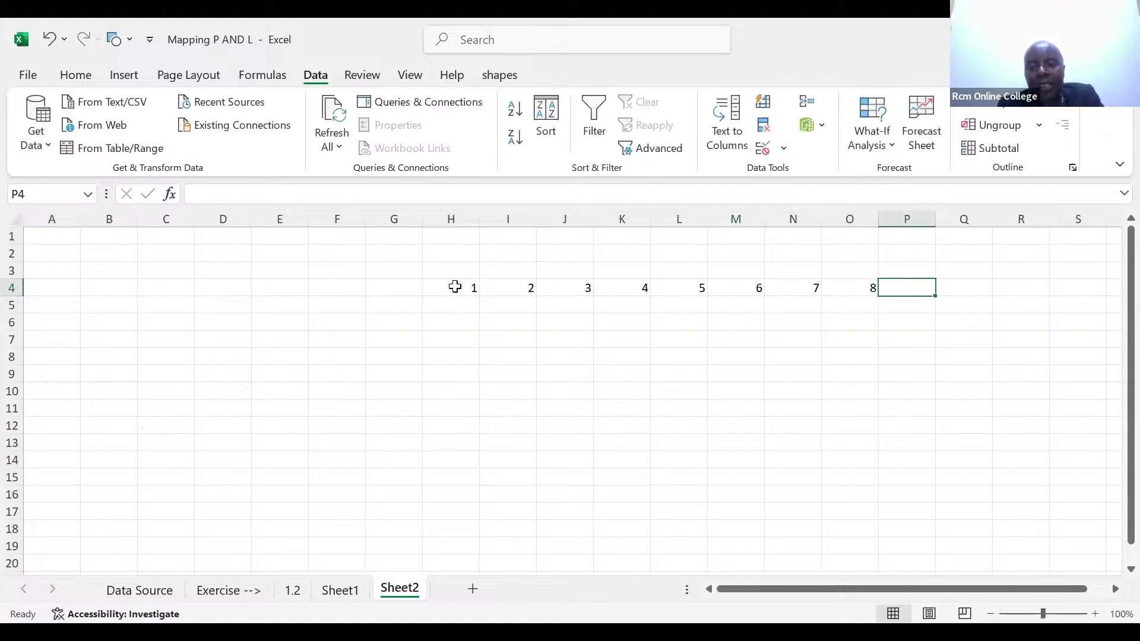
{"action": "type", "text": "9"}
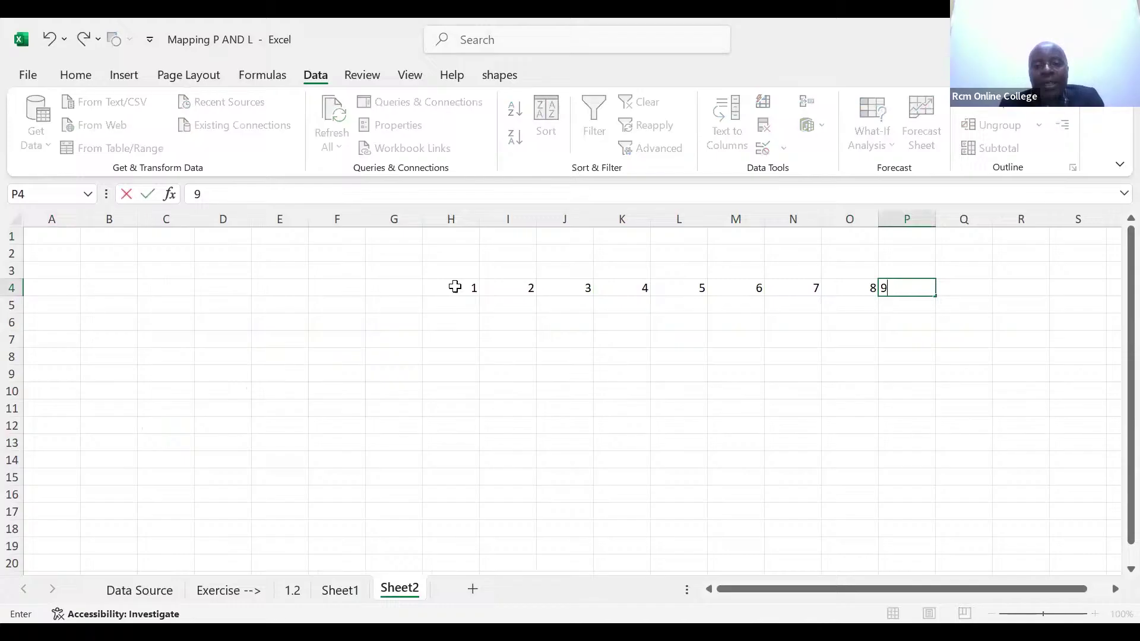
Enter 1 and 2 in G5 and G6 and fill the series down to 9 in G13.
{"action": "left_click", "coordinate": [399, 305]}
{"action": "type", "text": "1"}
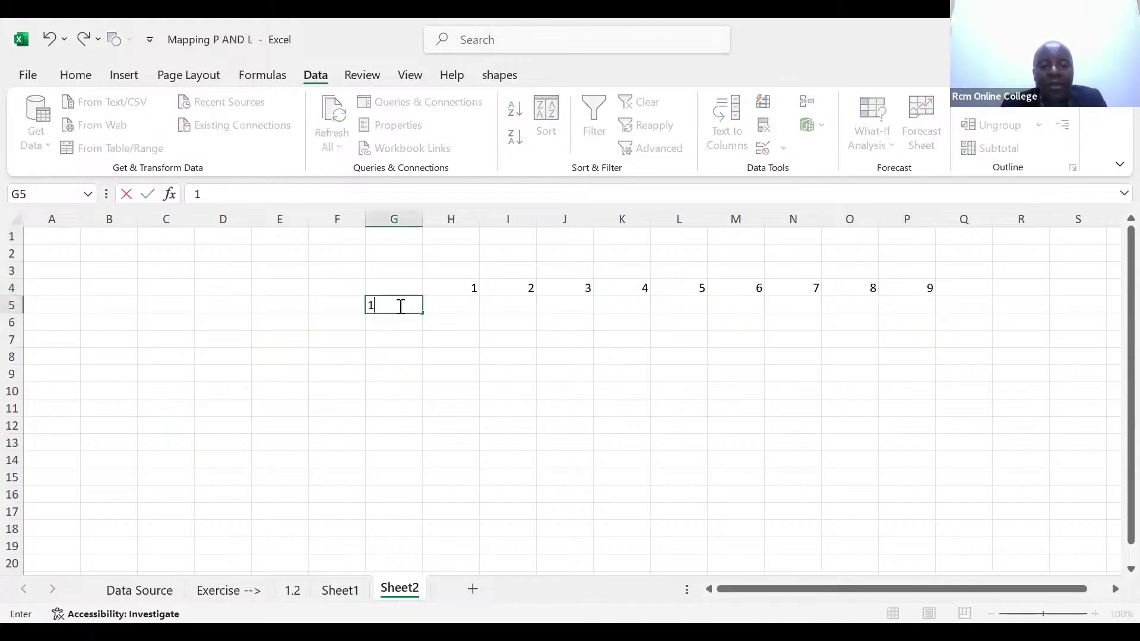
{"action": "key", "text": "Return"}
{"action": "type", "text": "2"}
{"action": "key", "text": "Return"}
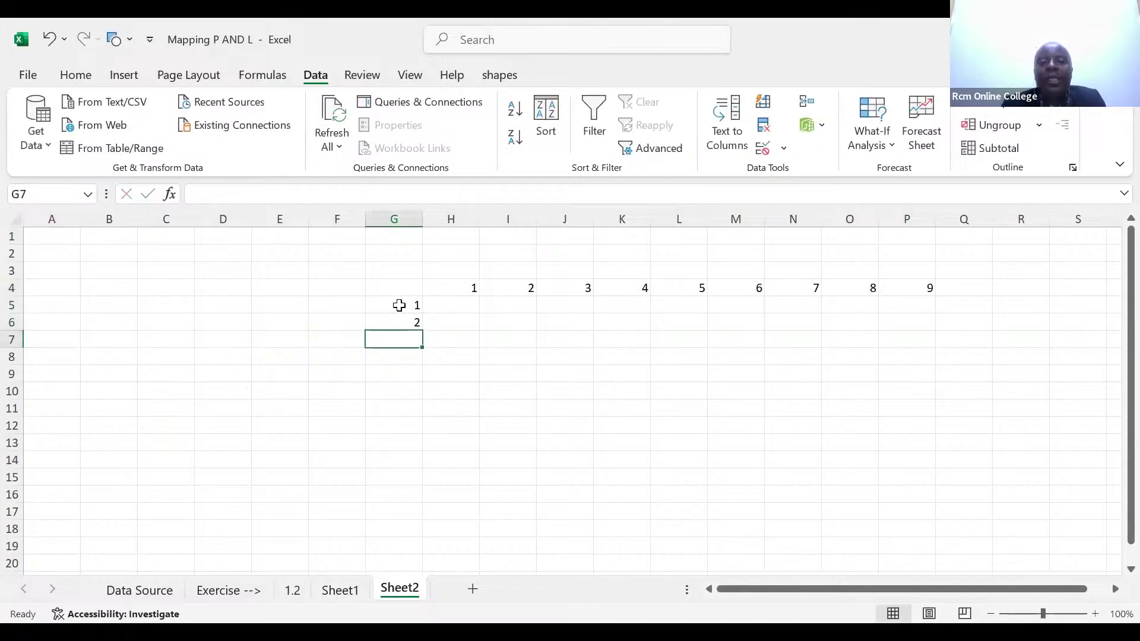
{"action": "left_click", "coordinate": [399, 306]}
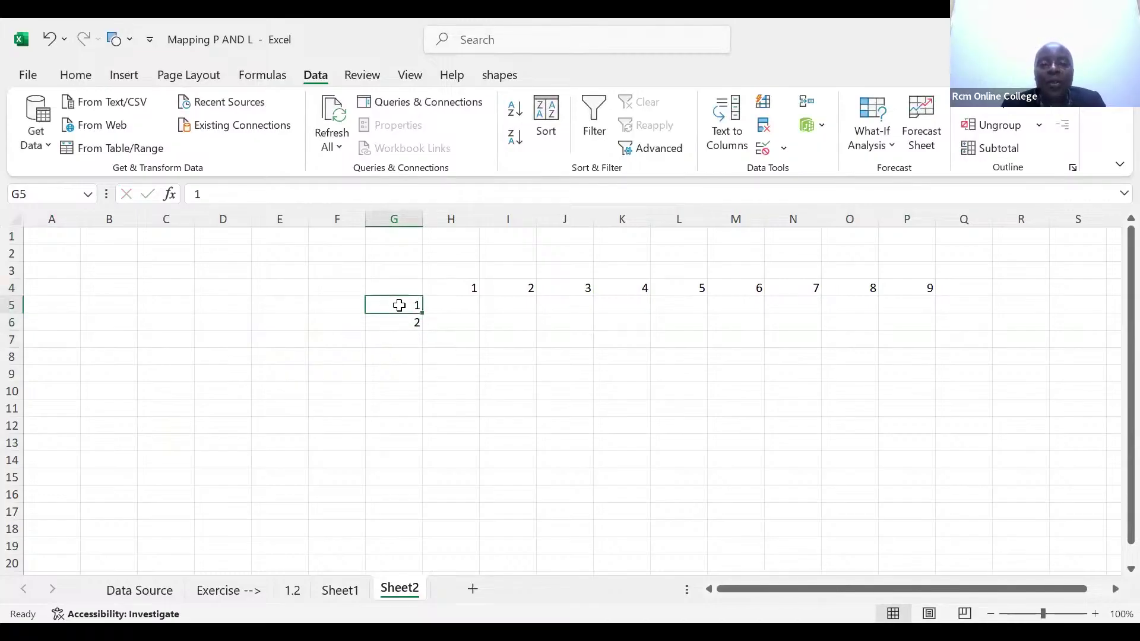
{"action": "left_click_drag", "start_coordinate": [400, 311], "coordinate": [402, 323]}
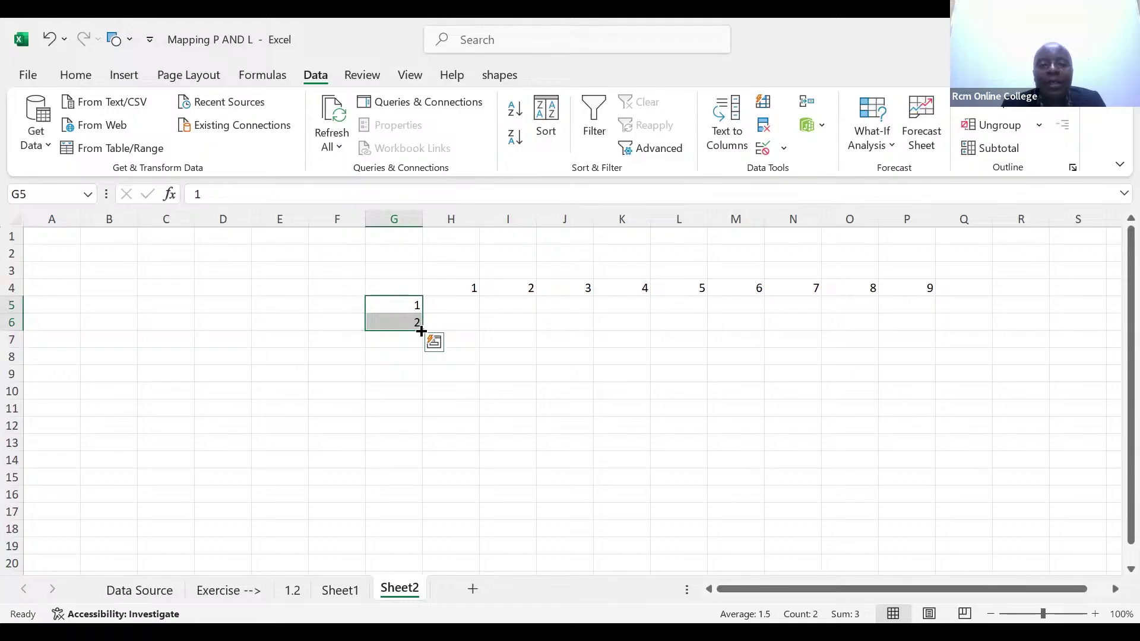
{"action": "left_click_drag", "start_coordinate": [421, 331], "coordinate": [425, 446]}
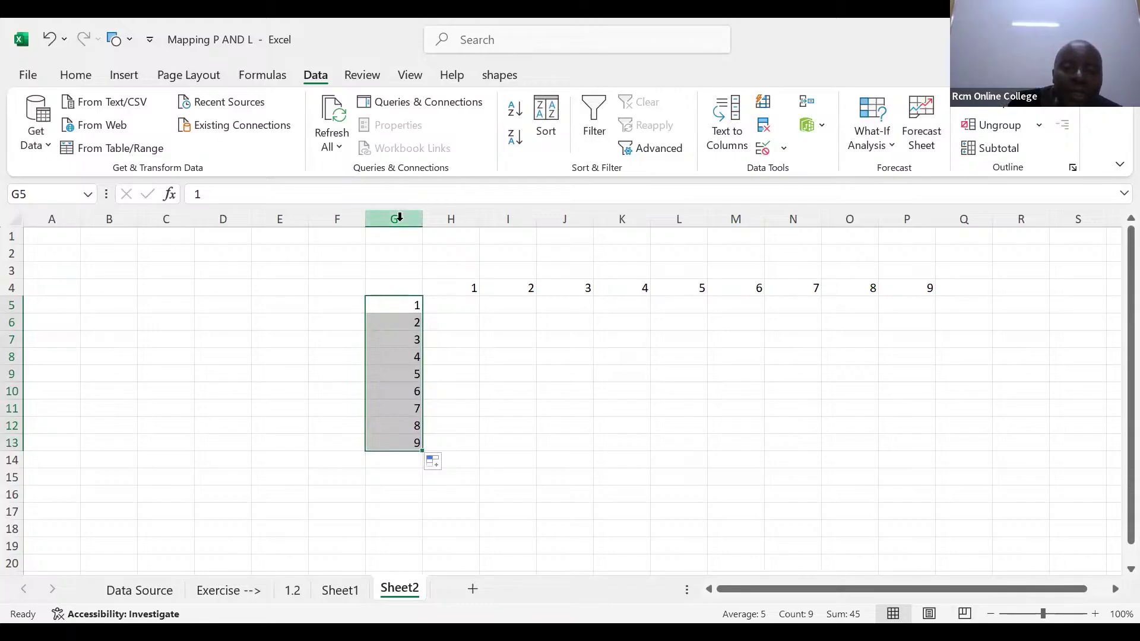
Make the numbers in column G and row 4 bold.
{"action": "left_click", "coordinate": [399, 218]}
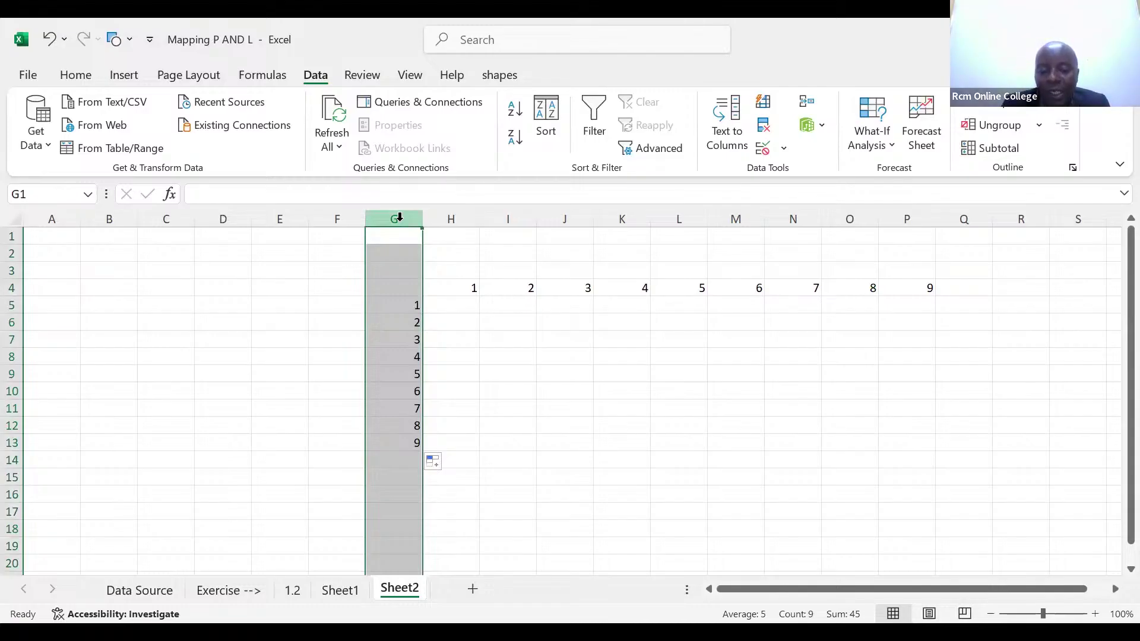
{"action": "key", "text": "ctrl+b"}
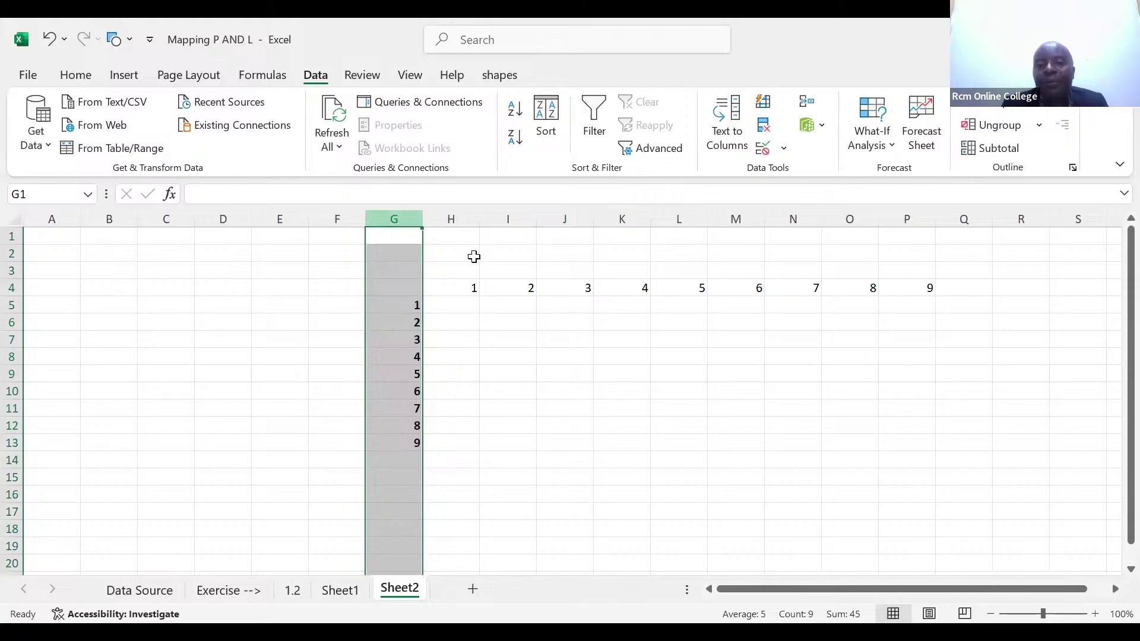
{"action": "left_click", "coordinate": [535, 283]}
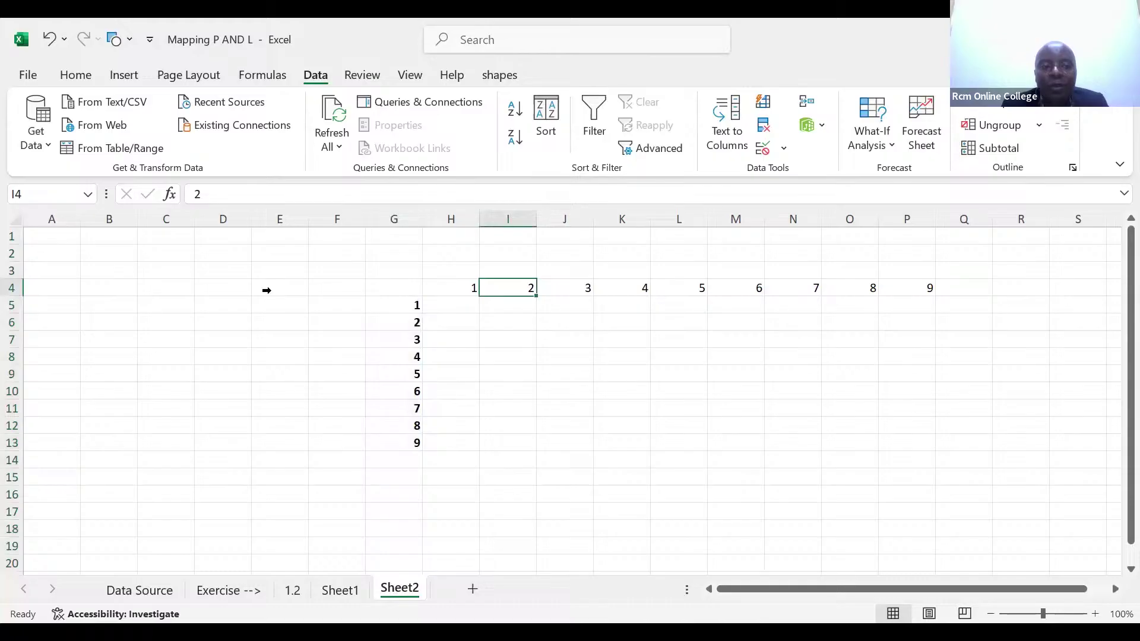
{"action": "left_click", "coordinate": [12, 288]}
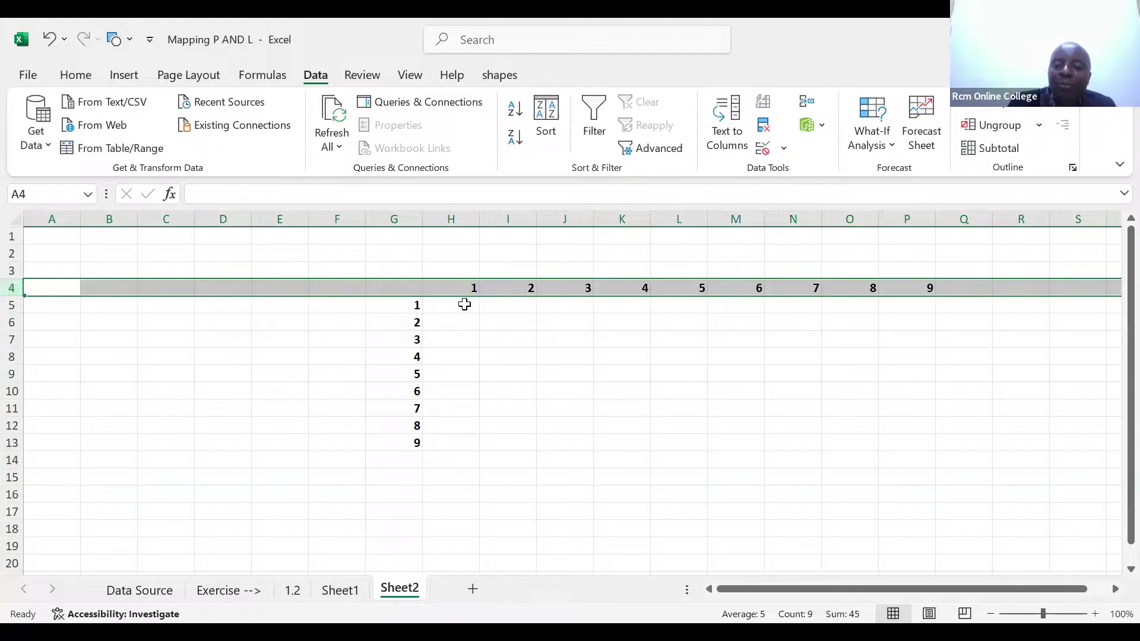
Enter =G5*H4 in H5 and fill the formula down to H13.
{"action": "left_click", "coordinate": [464, 305]}
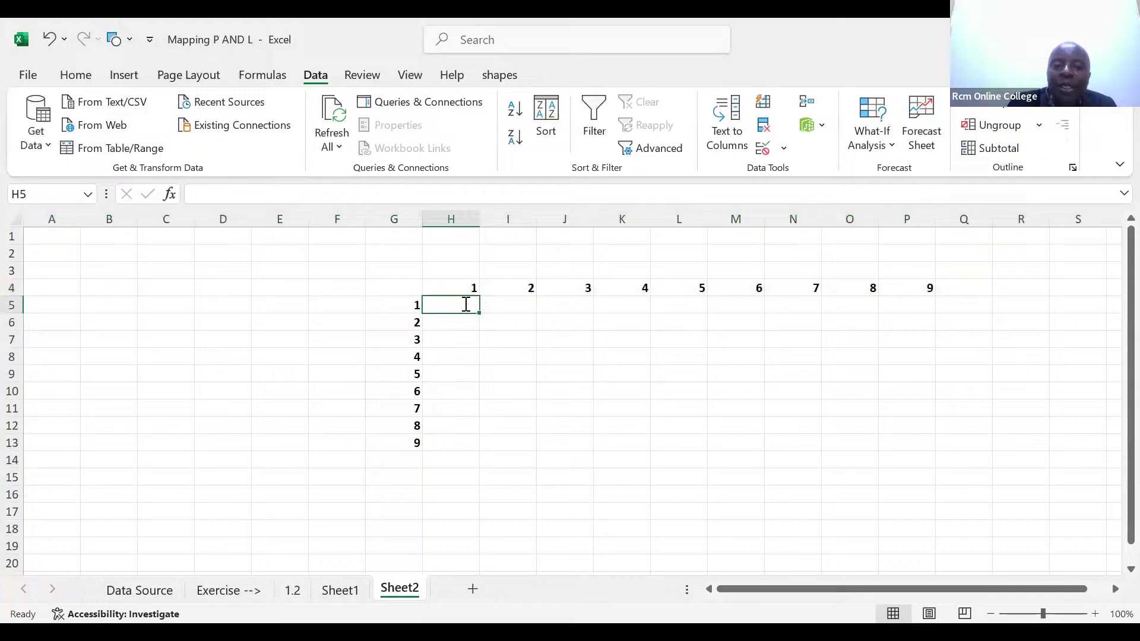
{"action": "type", "text": "="}
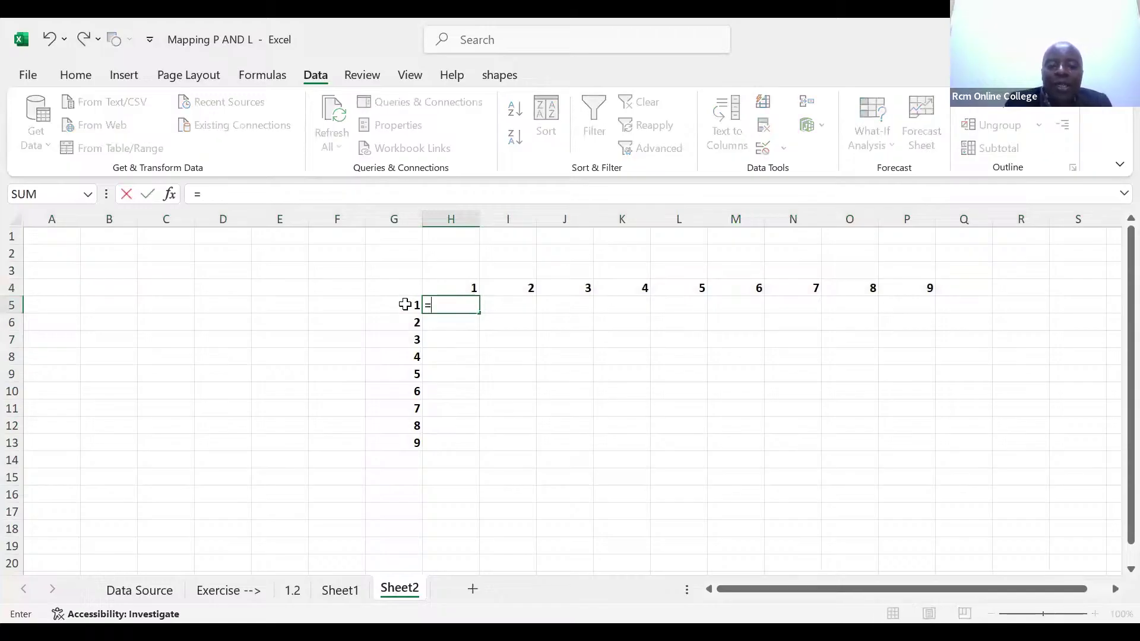
{"action": "left_click", "coordinate": [405, 304]}
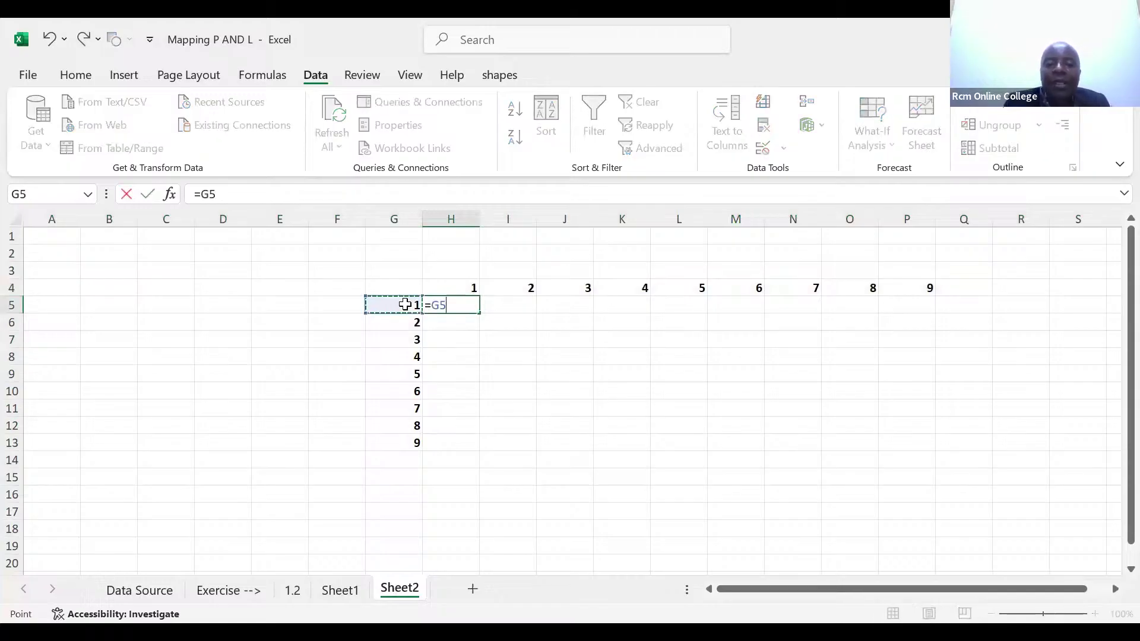
{"action": "type", "text": "*"}
{"action": "left_click", "coordinate": [472, 288]}
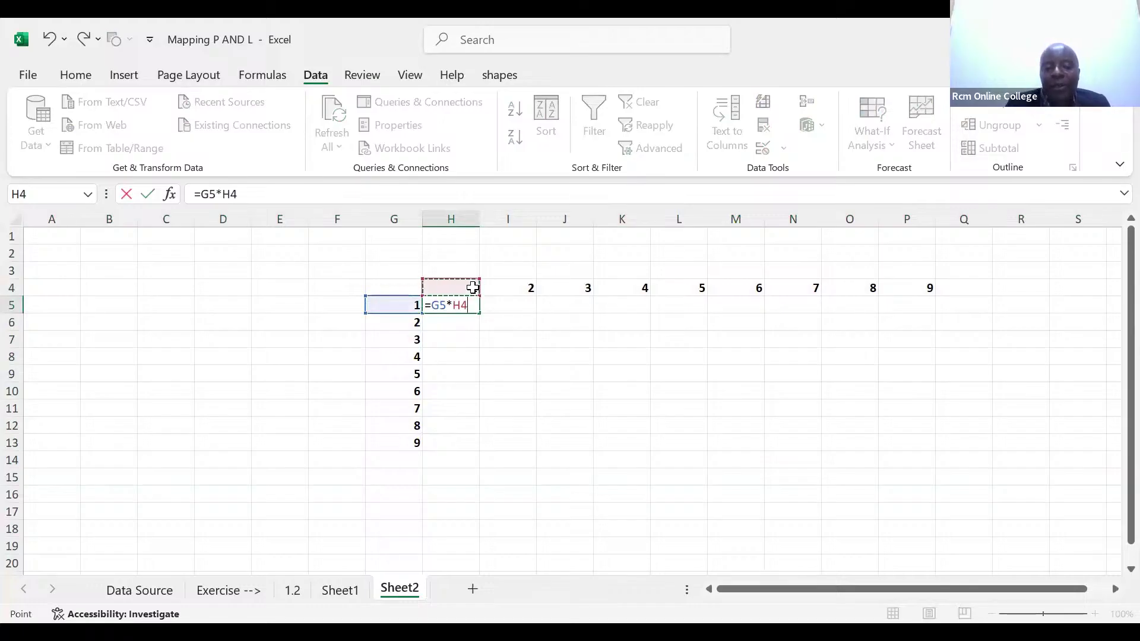
{"action": "key", "text": "ctrl+Return"}
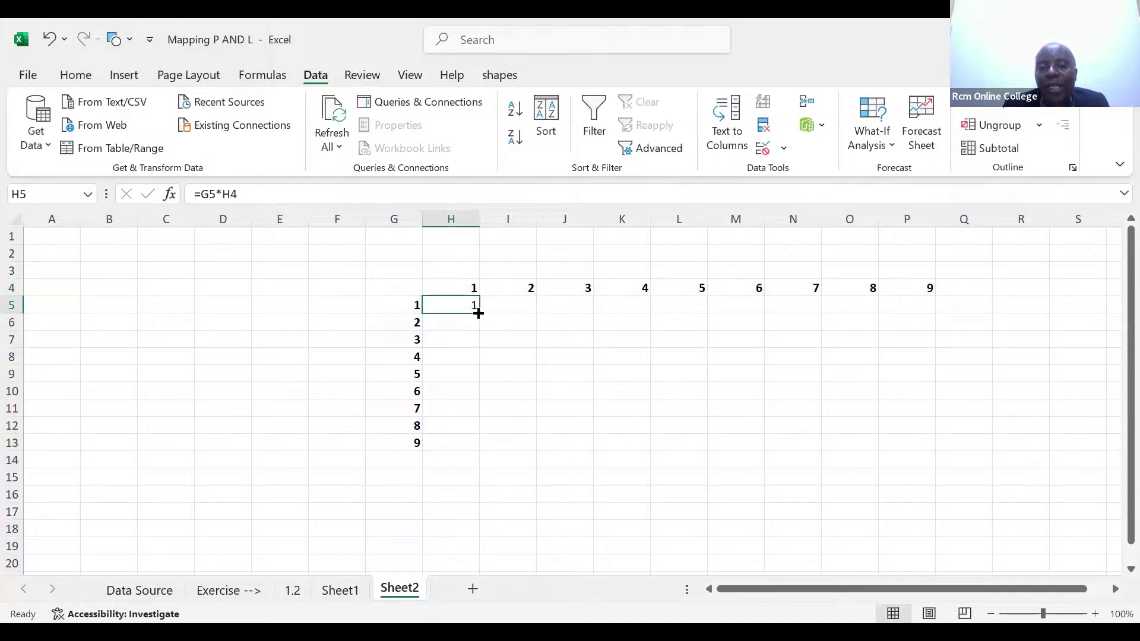
{"action": "left_click_drag", "start_coordinate": [478, 313], "coordinate": [491, 450]}
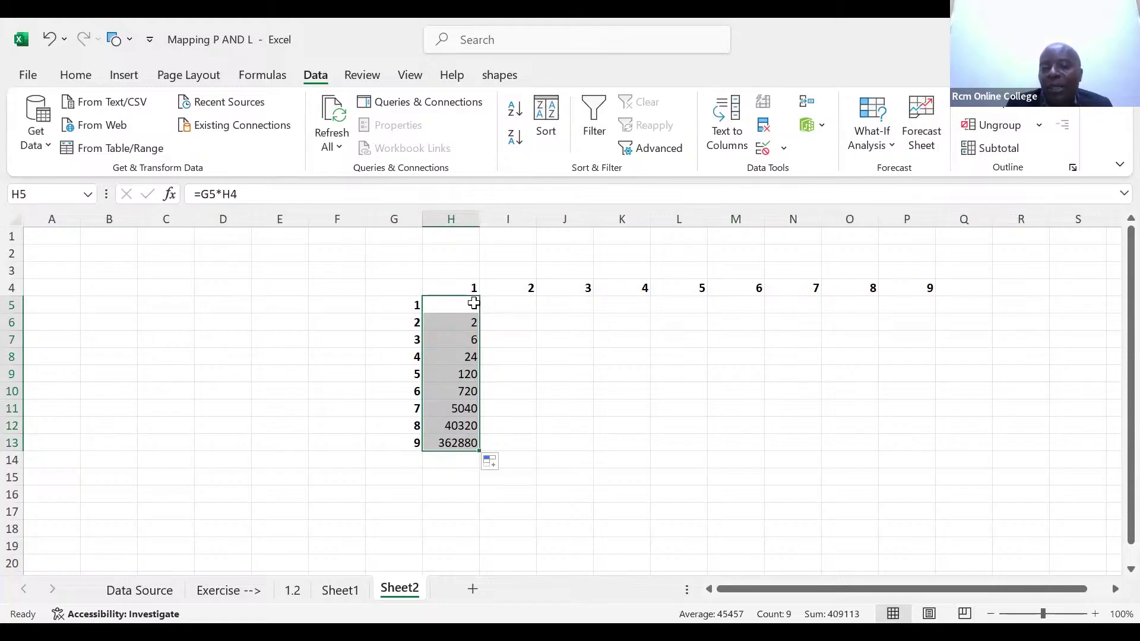
Inspect the cell references in the filled formulas in H8 and H12, and overwrite H13 with 2.
{"action": "left_click", "coordinate": [466, 357]}
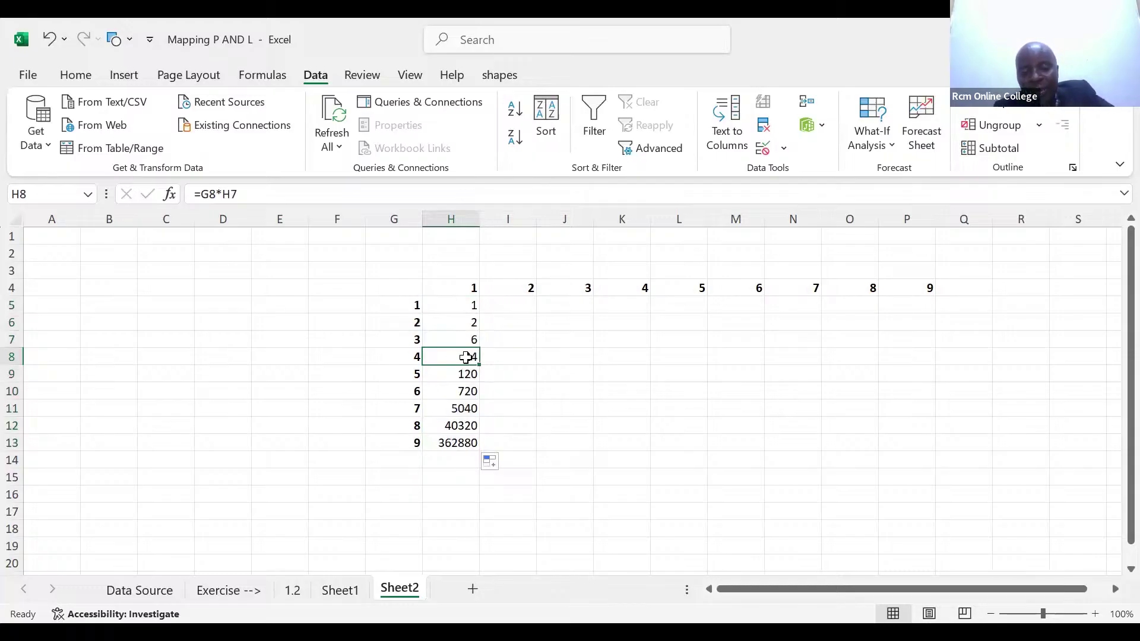
{"action": "double_click", "coordinate": [466, 357]}
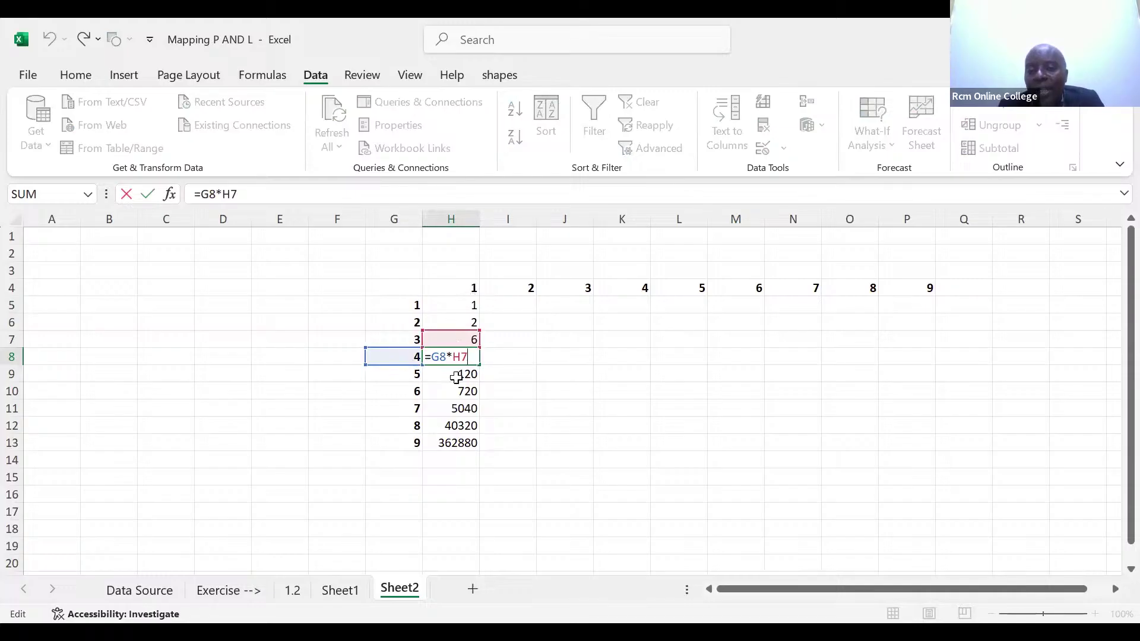
{"action": "left_click", "coordinate": [460, 442]}
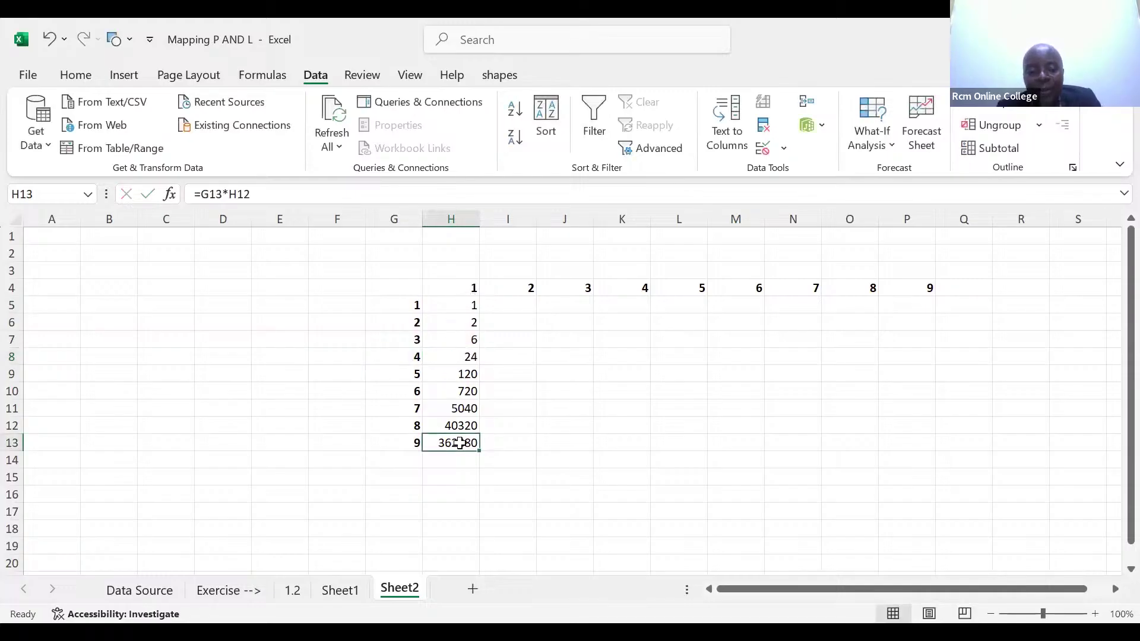
{"action": "type", "text": "2"}
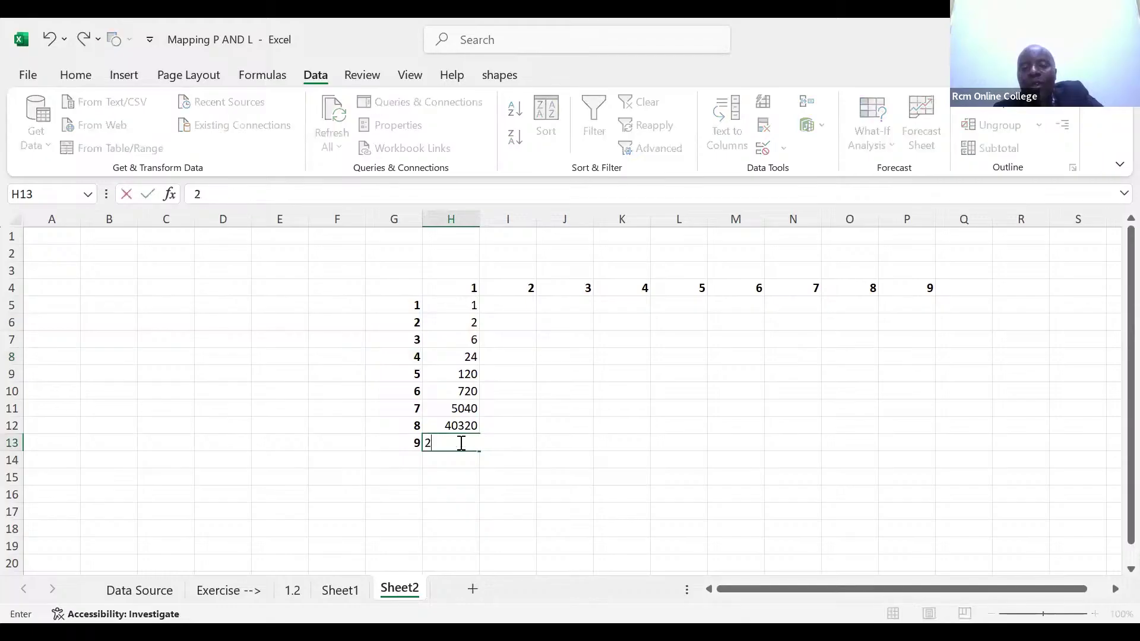
{"action": "left_click", "coordinate": [464, 422]}
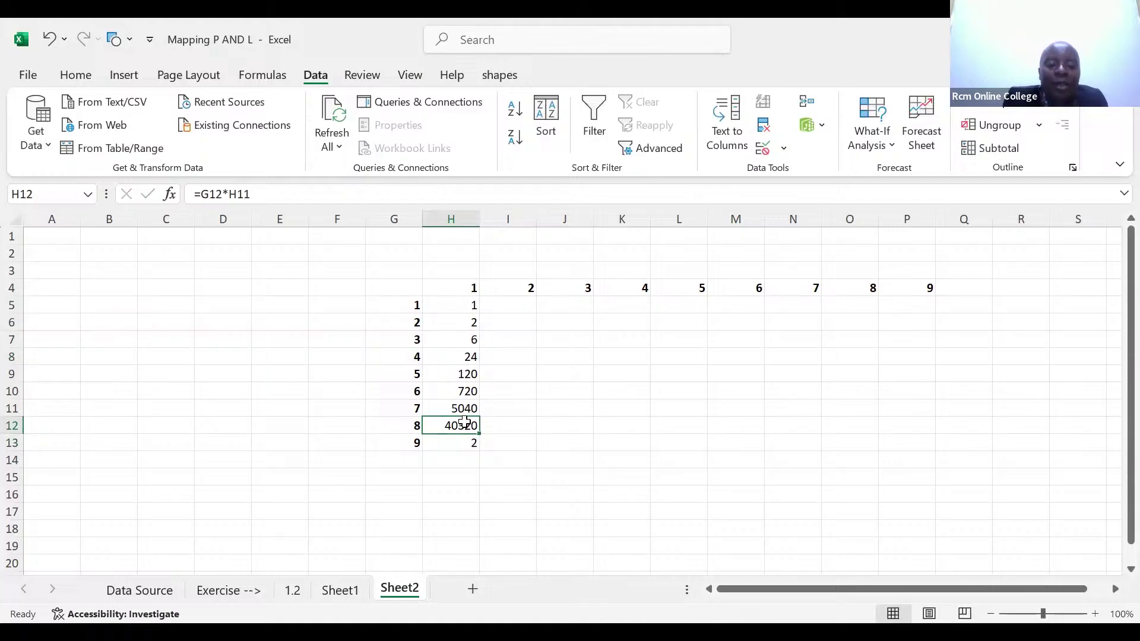
{"action": "double_click", "coordinate": [464, 424]}
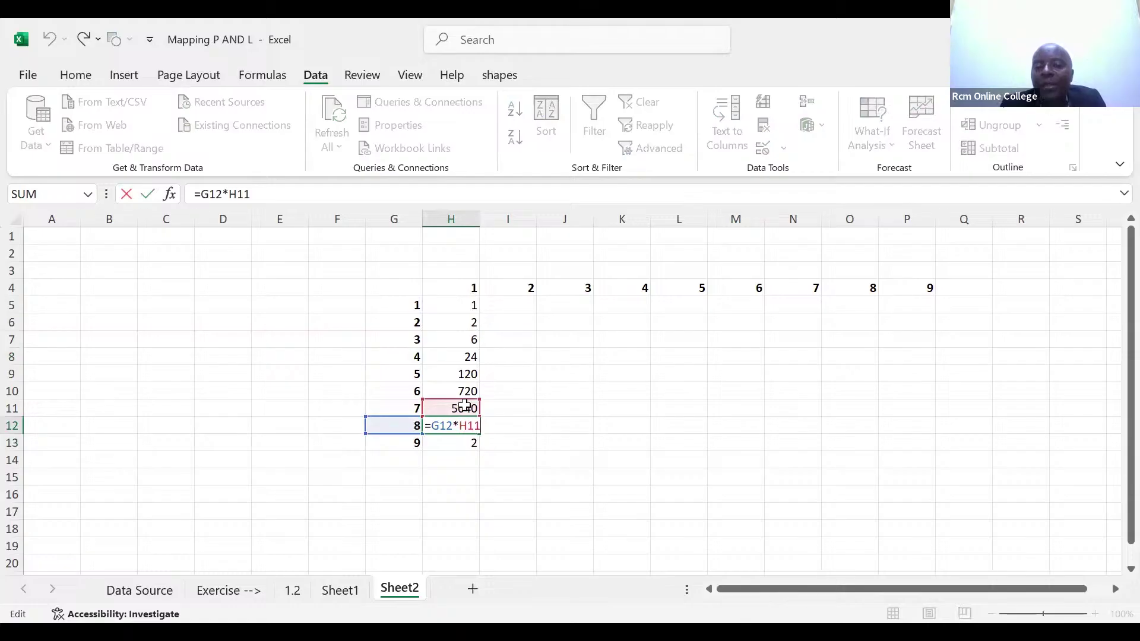
Clear the contents of H5:H13.
{"action": "left_click", "coordinate": [463, 305]}
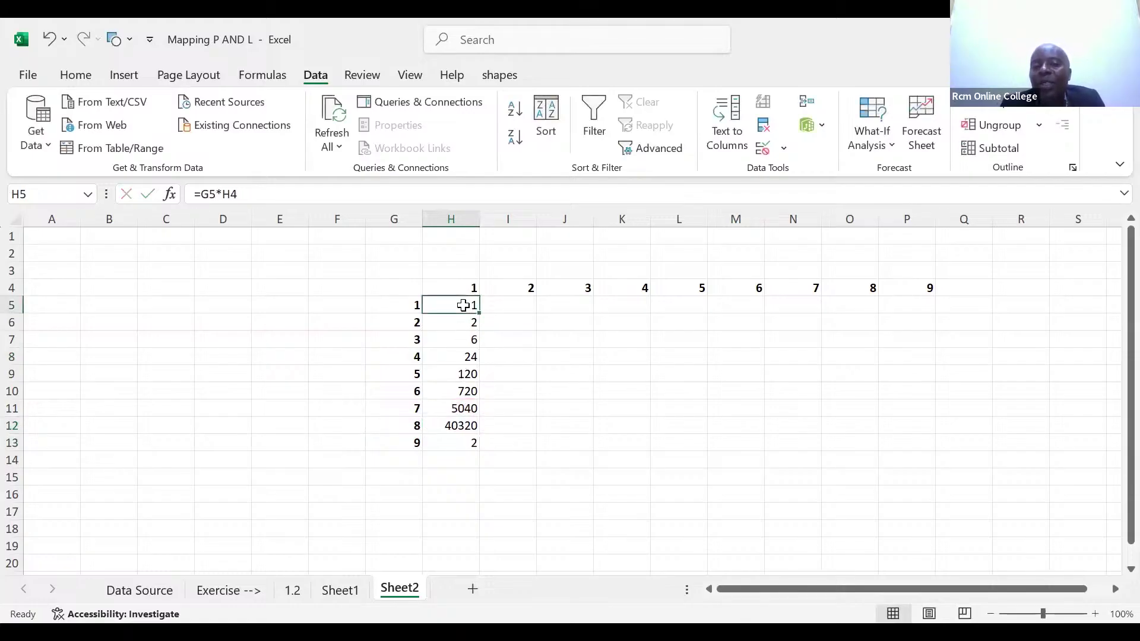
{"action": "left_click_drag", "start_coordinate": [464, 305], "coordinate": [478, 449]}
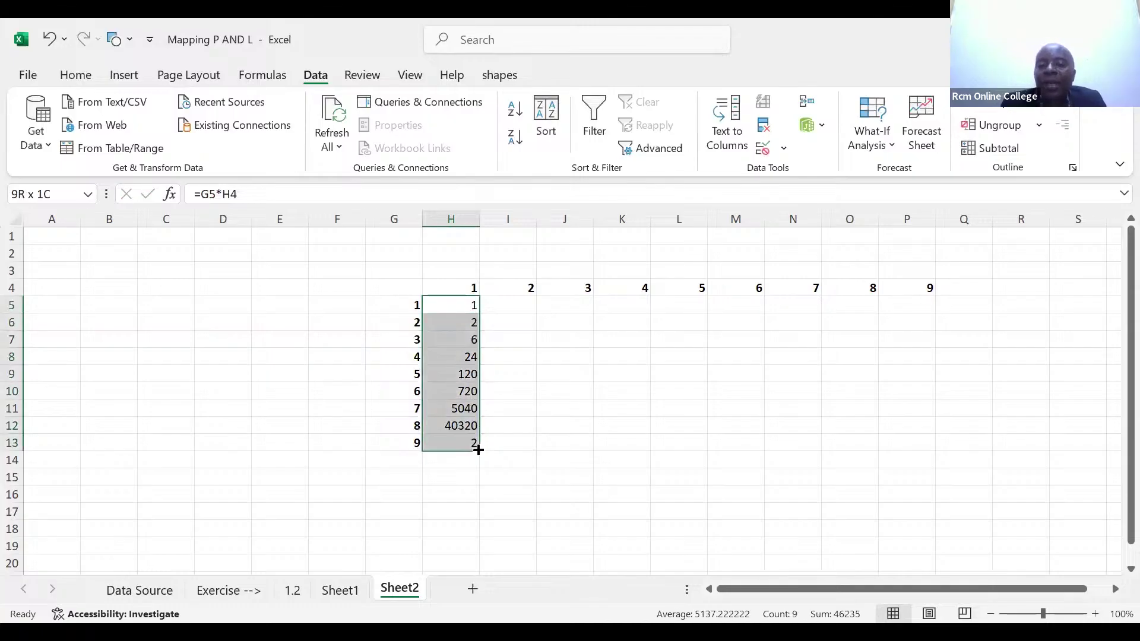
{"action": "key", "text": "Delete"}
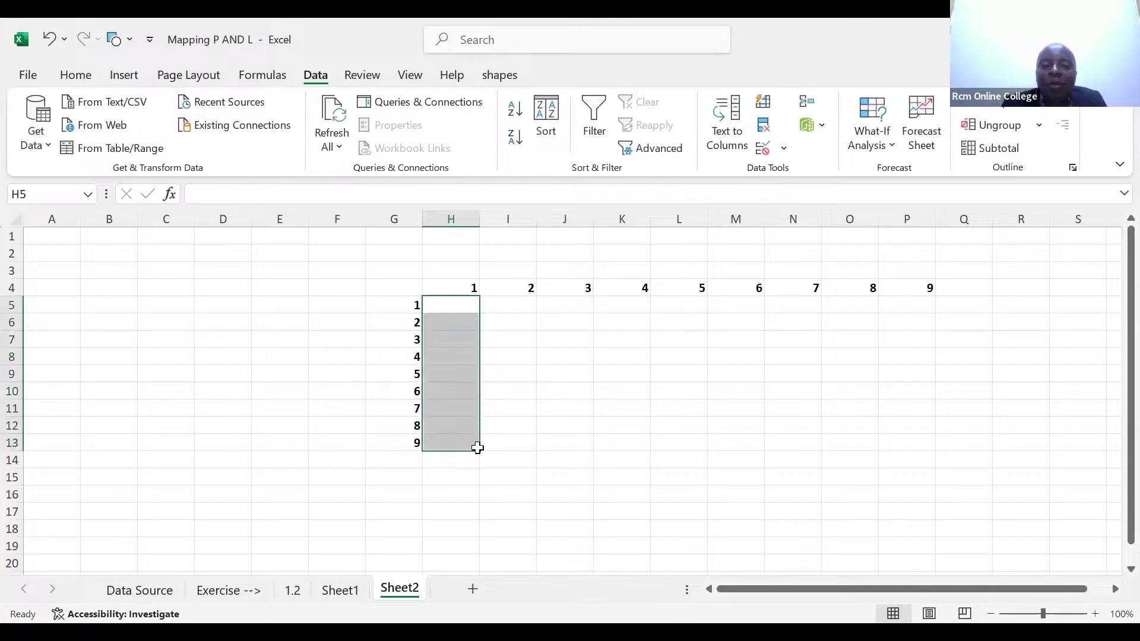
Add the note "ROW 4 IS BENCHMARK/REFERENCE ROW=IT MUST BE DOLARISED" in I16.
{"action": "left_click", "coordinate": [517, 496]}
{"action": "type", "text": "RO"}
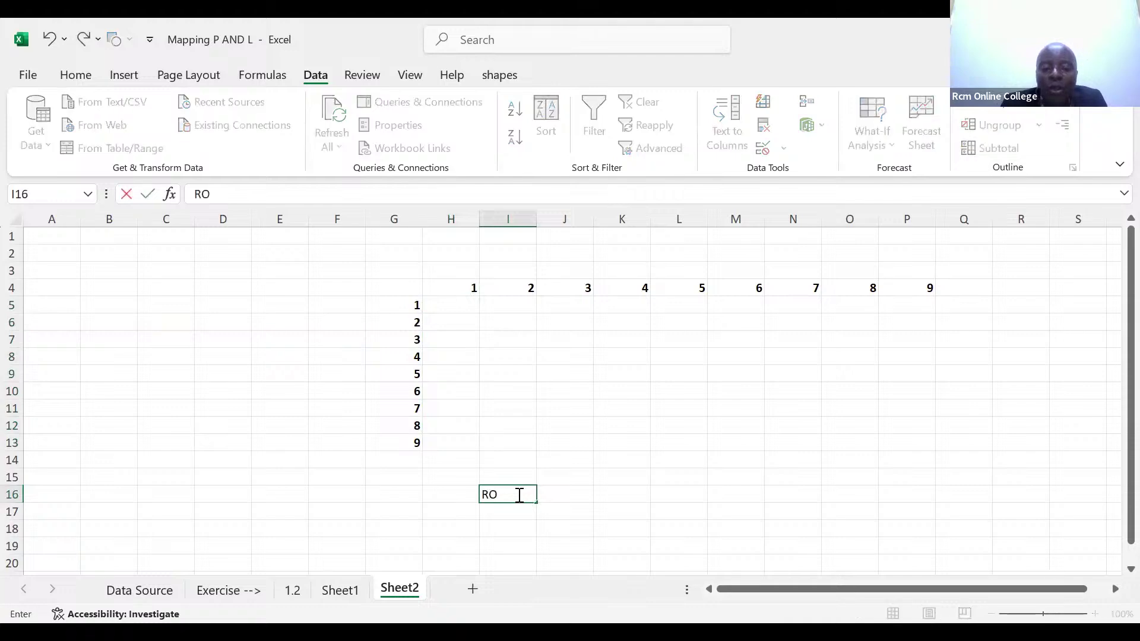
{"action": "type", "text": "W 4 I"}
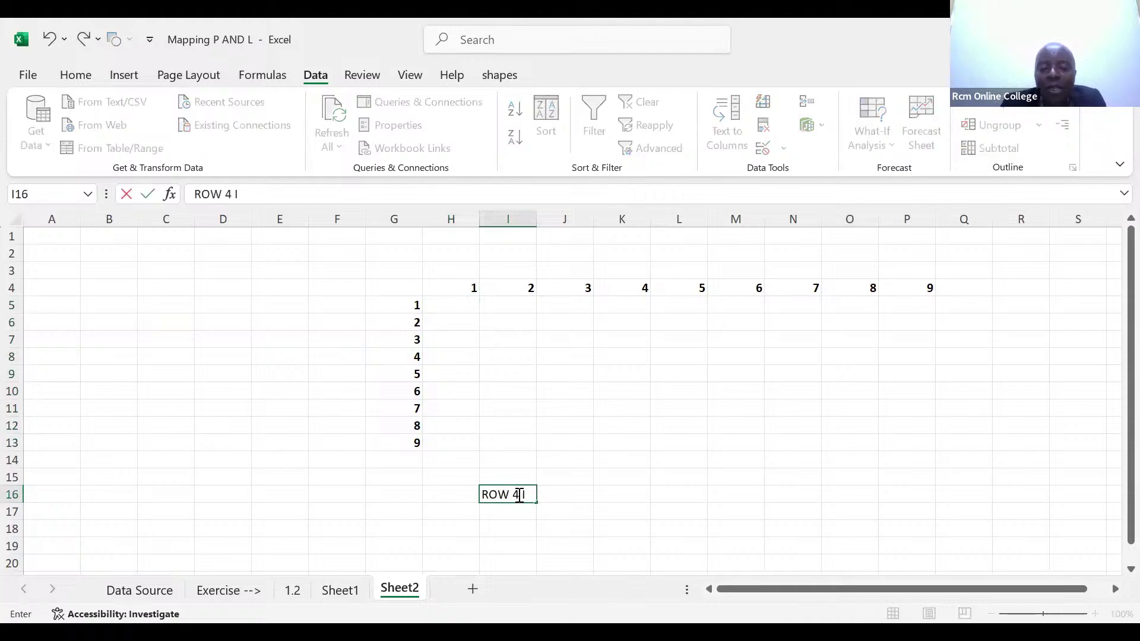
{"action": "type", "text": "S BENCHM"}
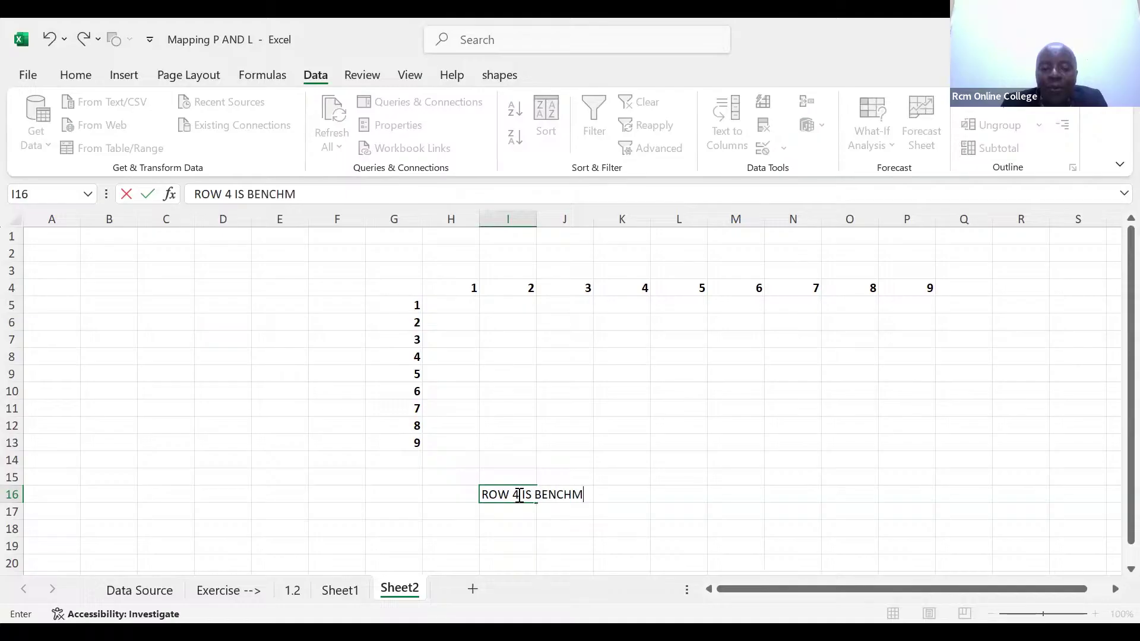
{"action": "type", "text": "ARK"}
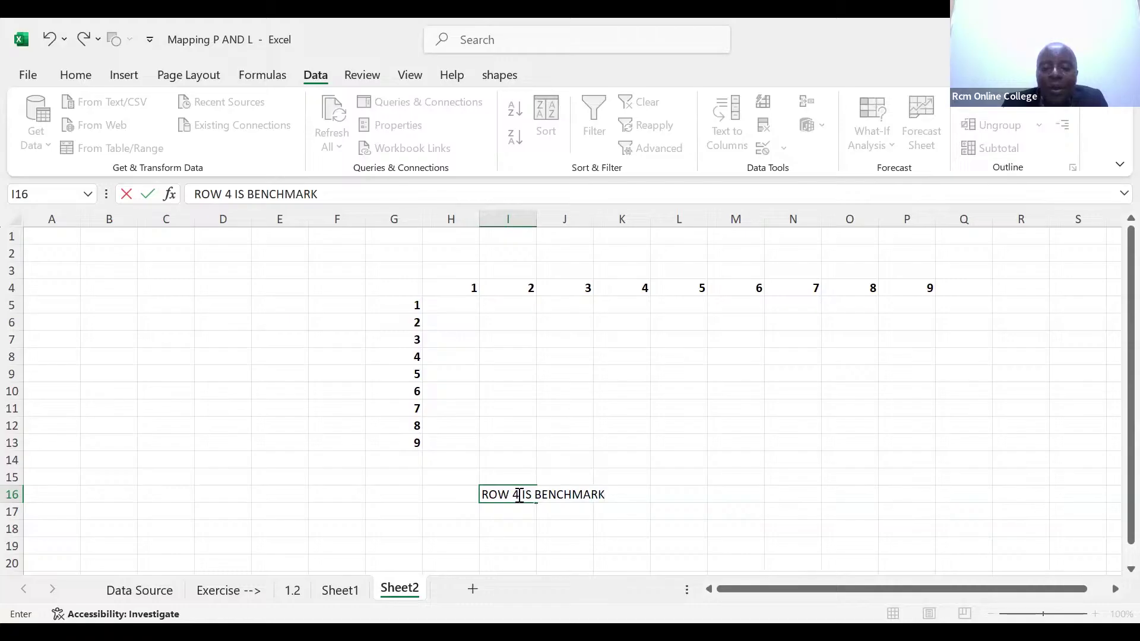
{"action": "type", "text": "/REFEREN"}
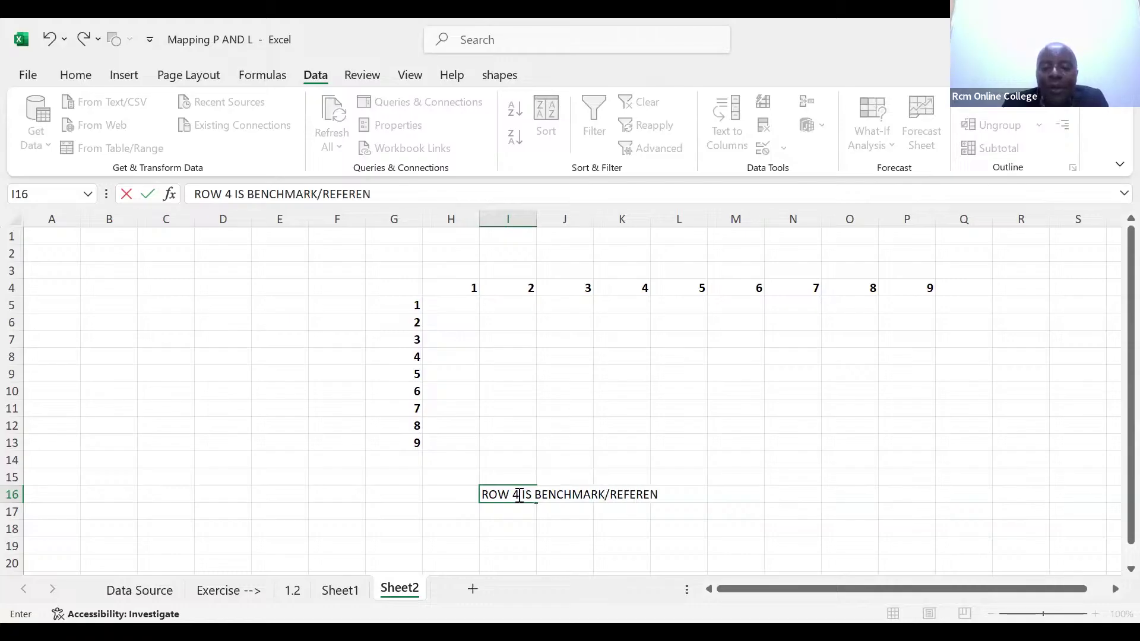
{"action": "type", "text": "CE ROW=IT"}
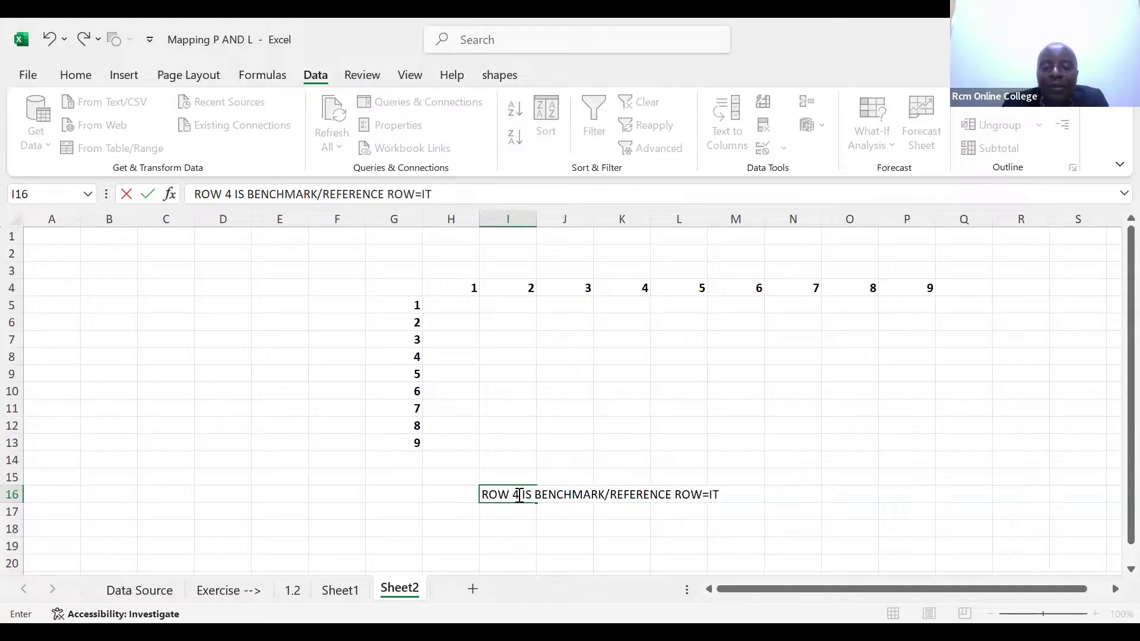
{"action": "type", "text": " MUST "}
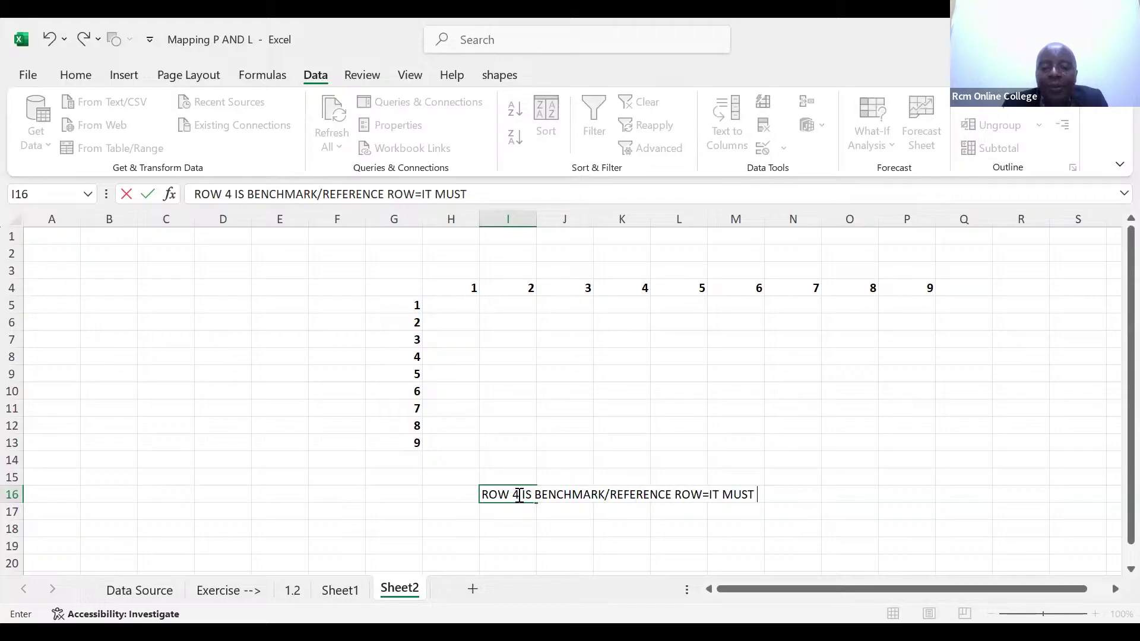
{"action": "type", "text": "BE DOLA"}
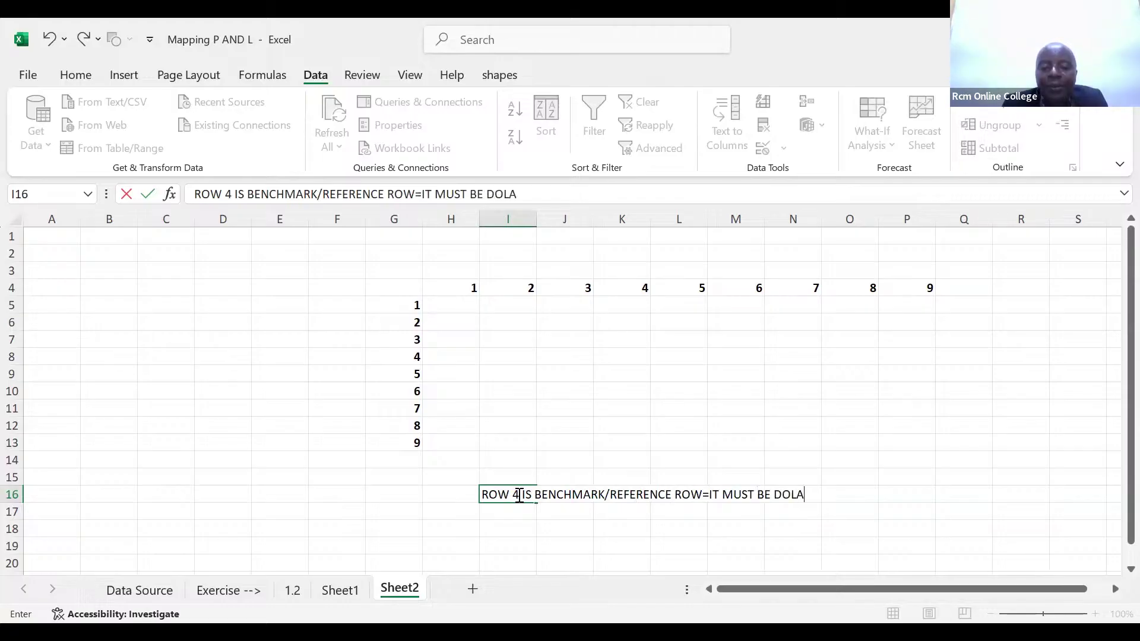
{"action": "type", "text": "RISED"}
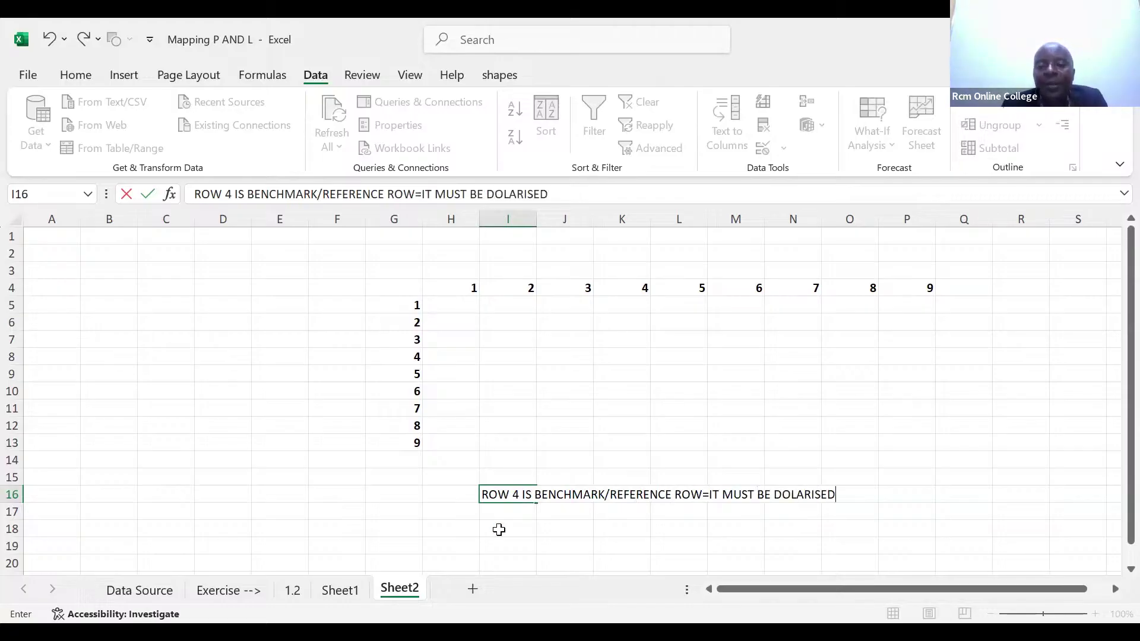
Add the note "COLUMN G IS REFERENCE AND THEREFORE IT MUST DOLARISED" in I18.
{"action": "left_click", "coordinate": [498, 528]}
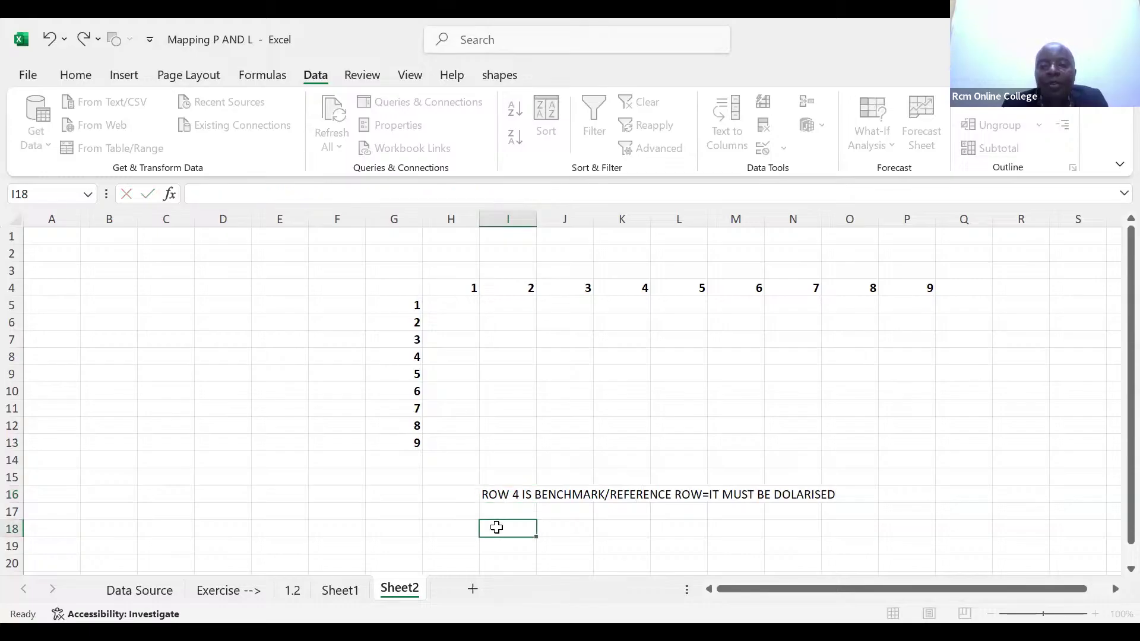
{"action": "type", "text": "COLU"}
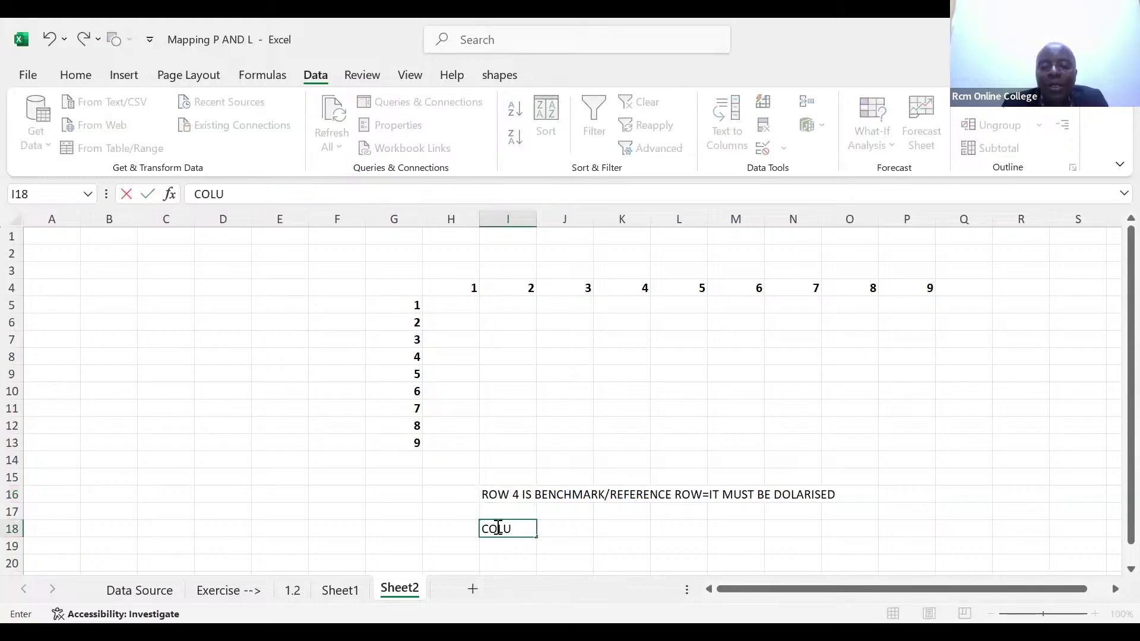
{"action": "type", "text": "MN G"}
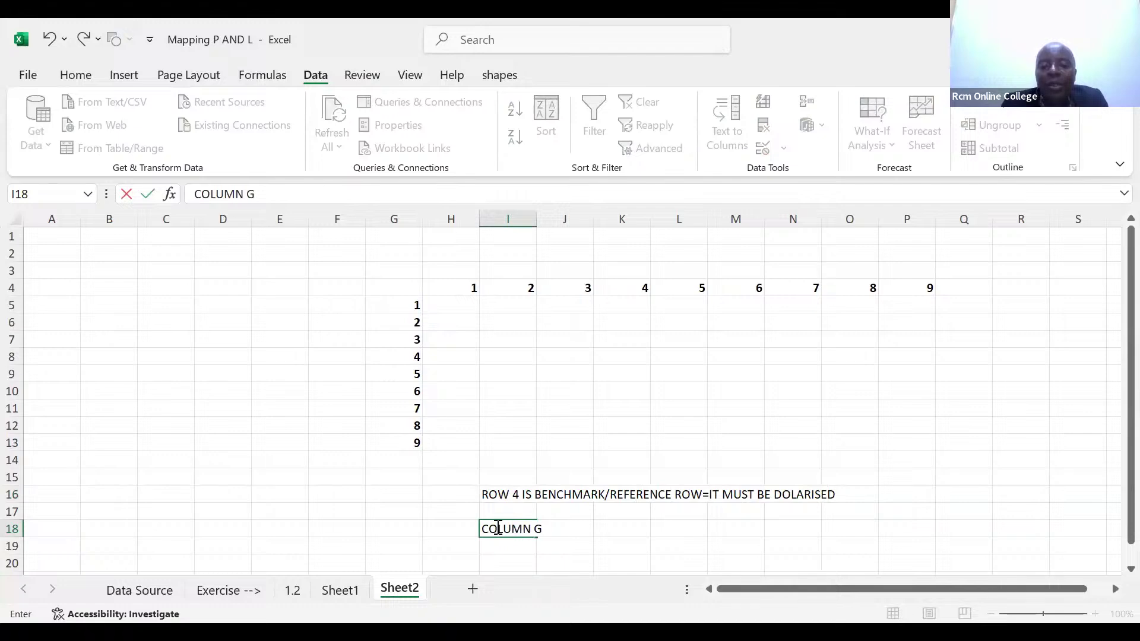
{"action": "type", "text": " IS REFERENCE A"}
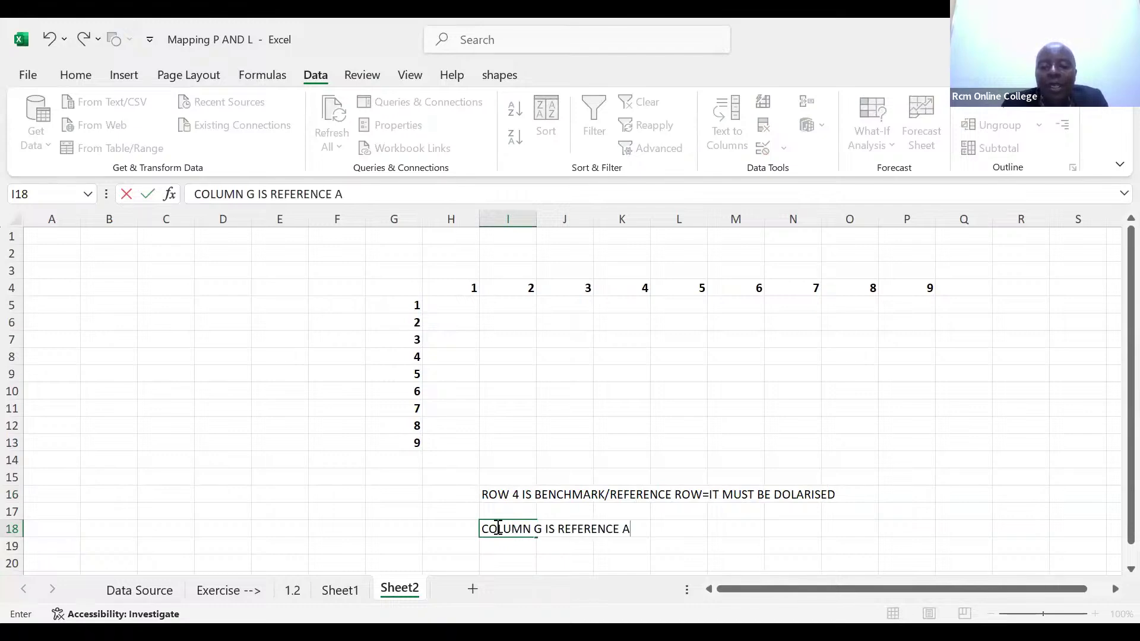
{"action": "type", "text": "ND THER"}
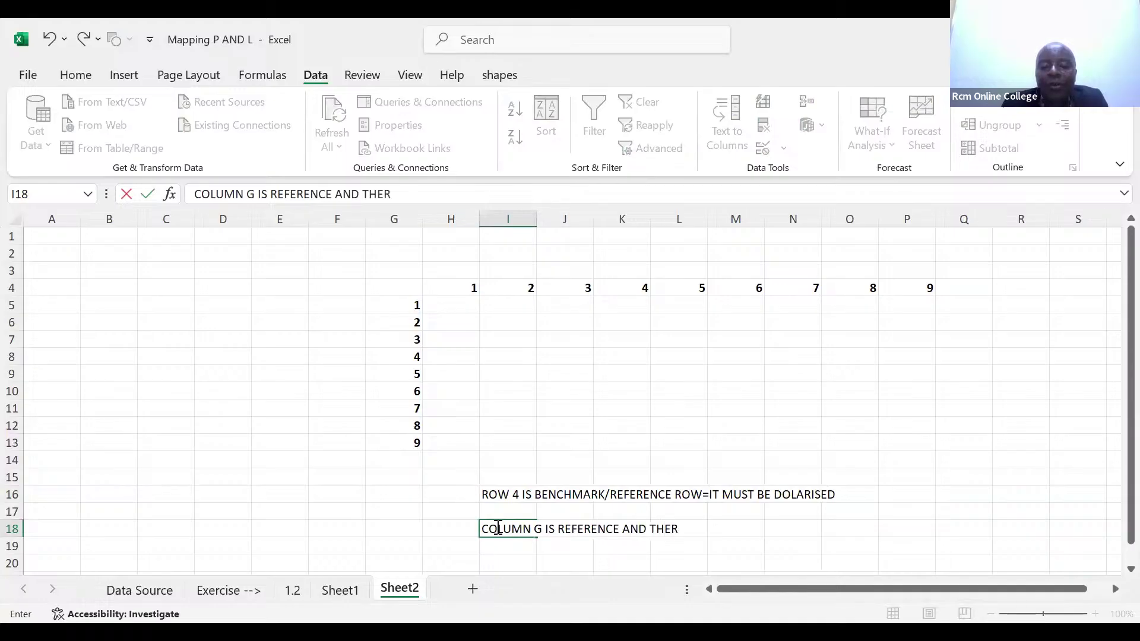
{"action": "type", "text": "EFORE IT"}
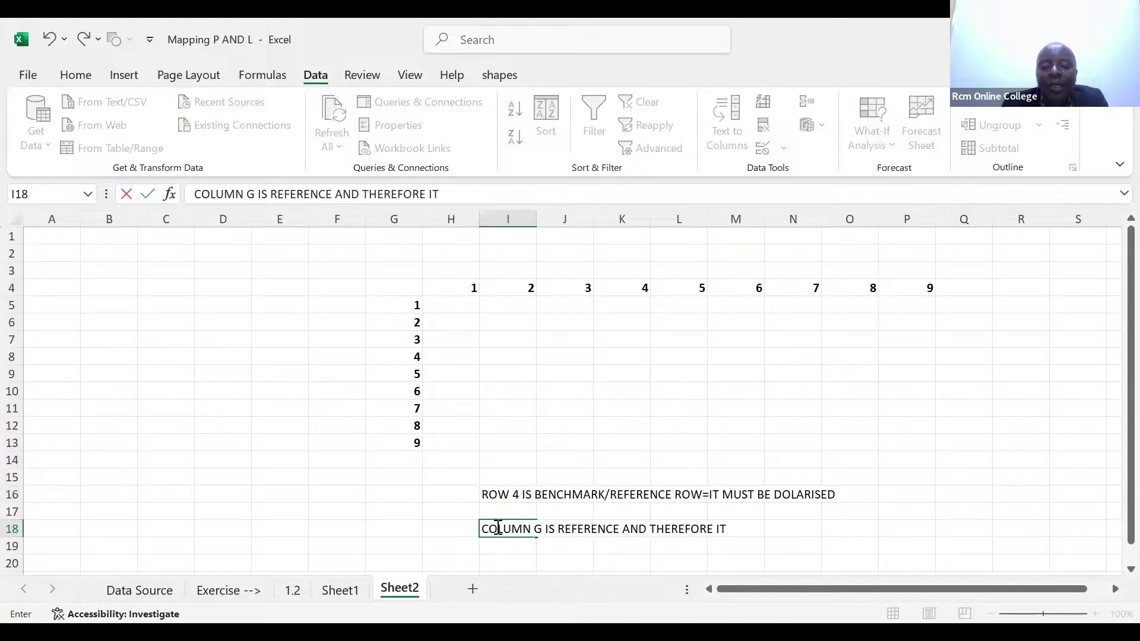
{"action": "type", "text": " MUST DOLARISED"}
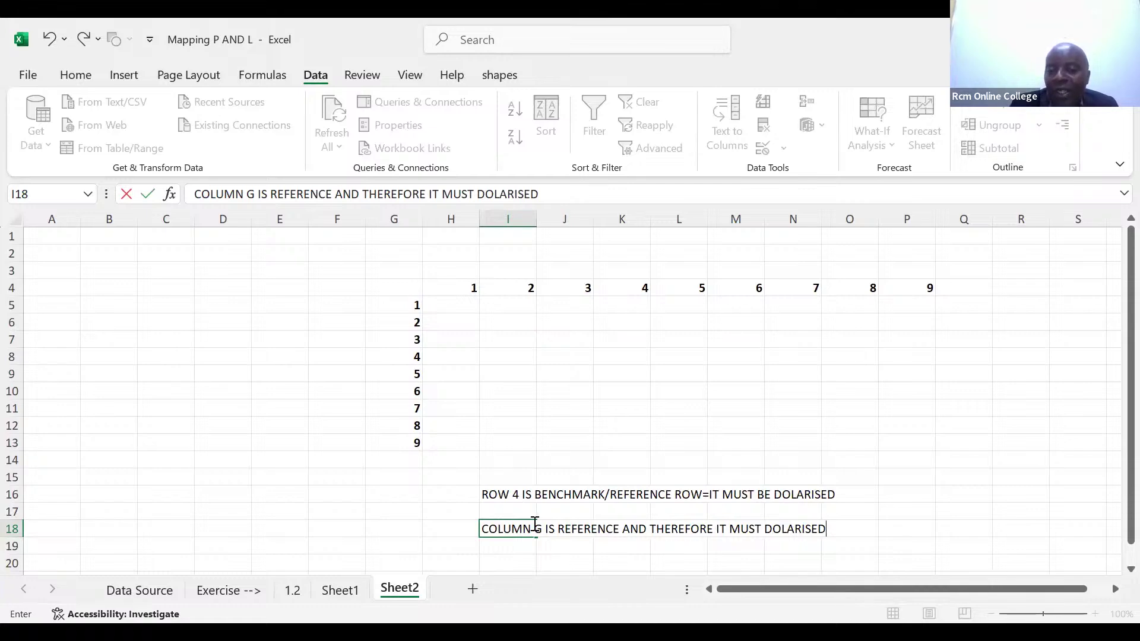
Enter =$G5*H$4 in H5 and fill it down and across to complete the multiplication table in H5:P13.
{"action": "left_click", "coordinate": [452, 308]}
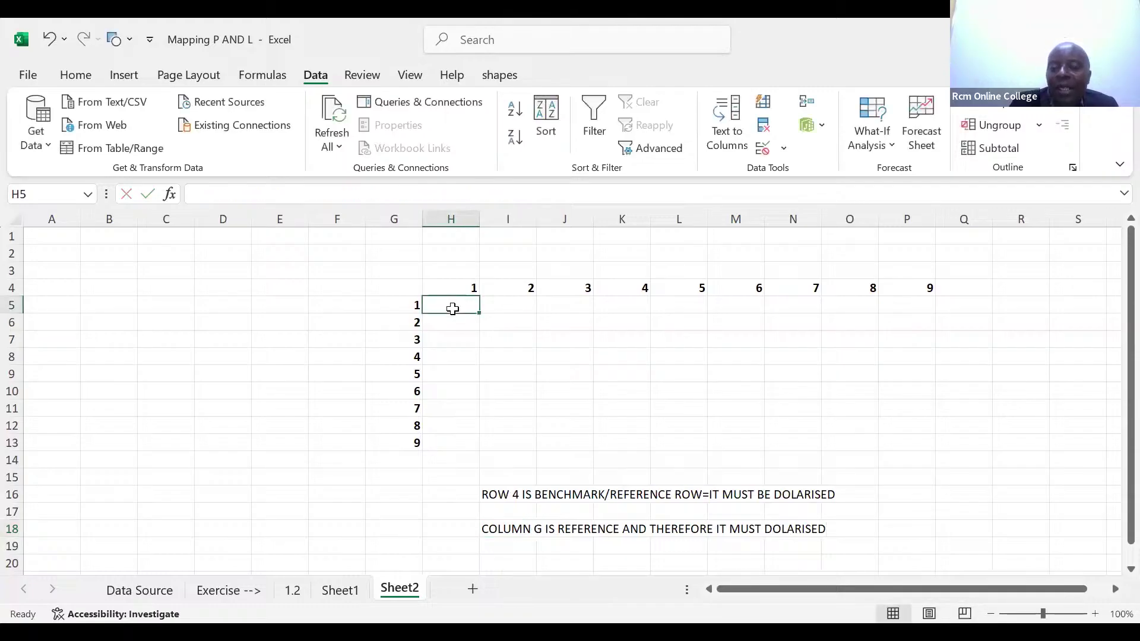
{"action": "type", "text": "="}
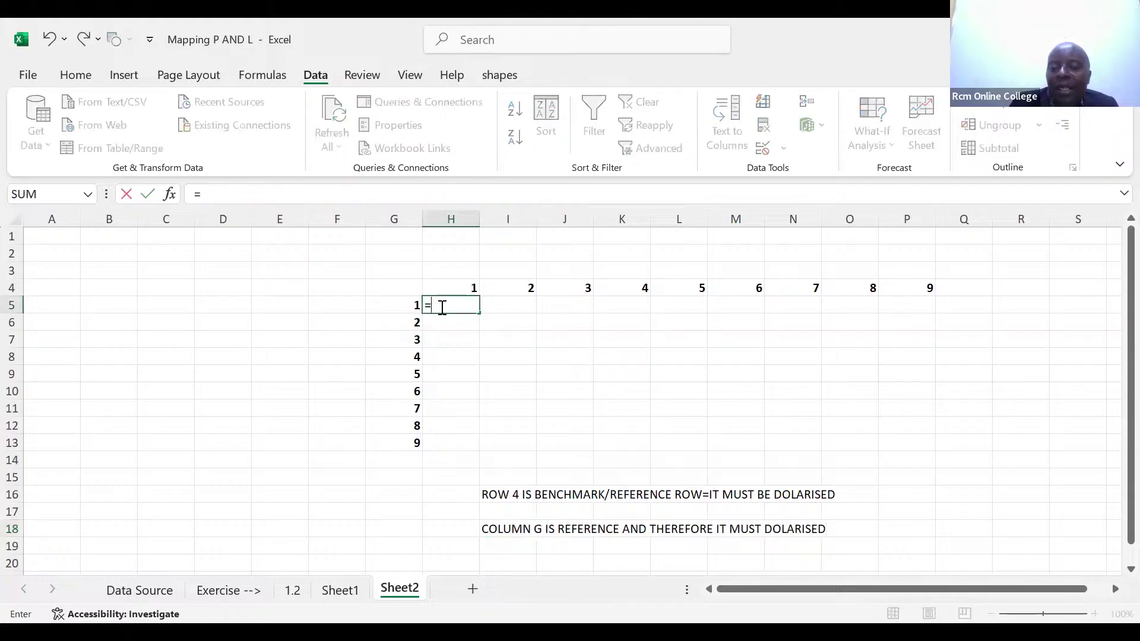
{"action": "left_click", "coordinate": [404, 305]}
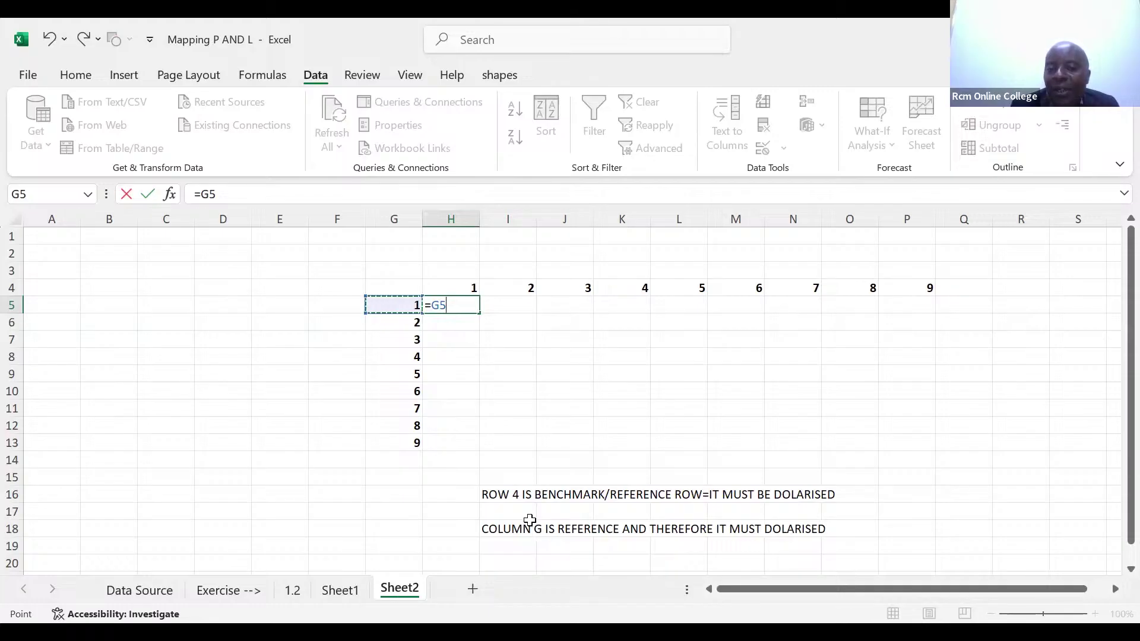
{"action": "left_click", "coordinate": [434, 309]}
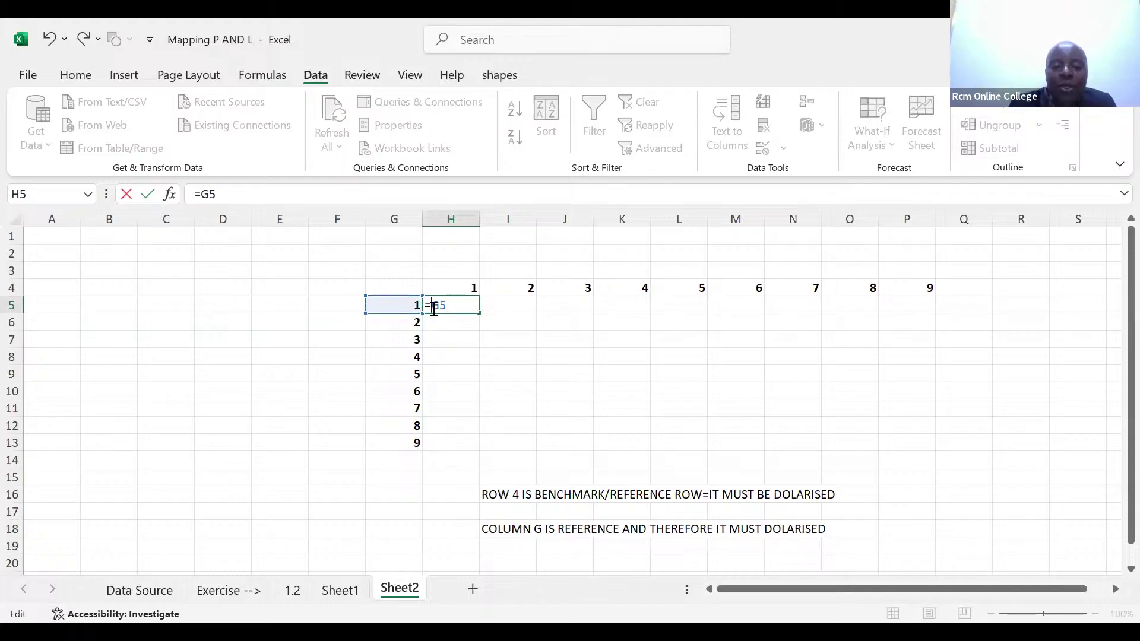
{"action": "type", "text": "$"}
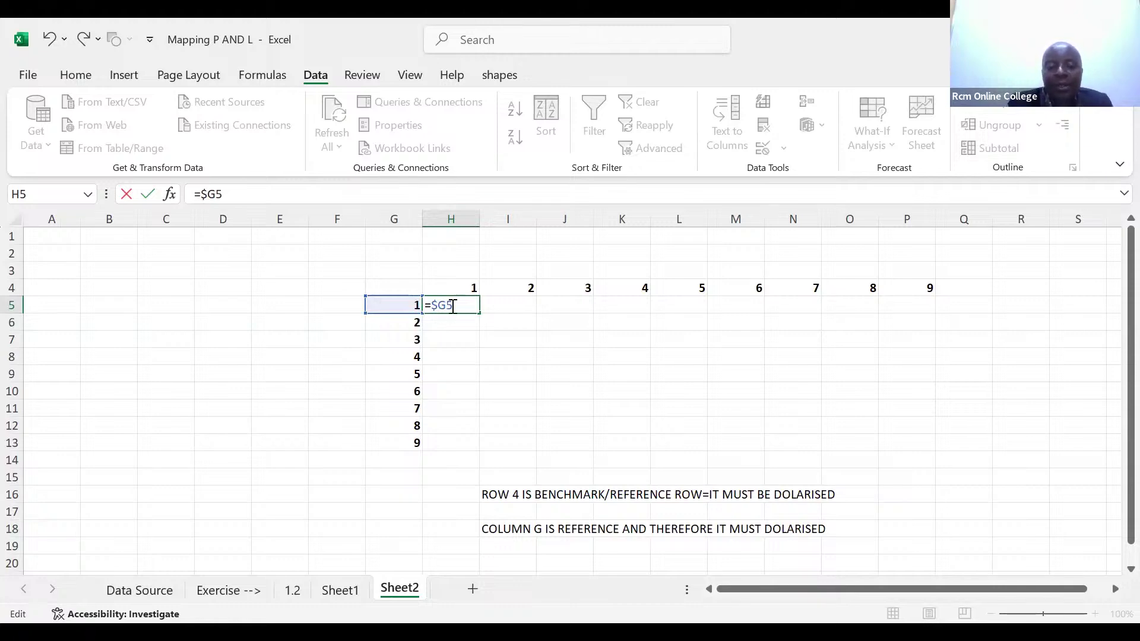
{"action": "type", "text": "*"}
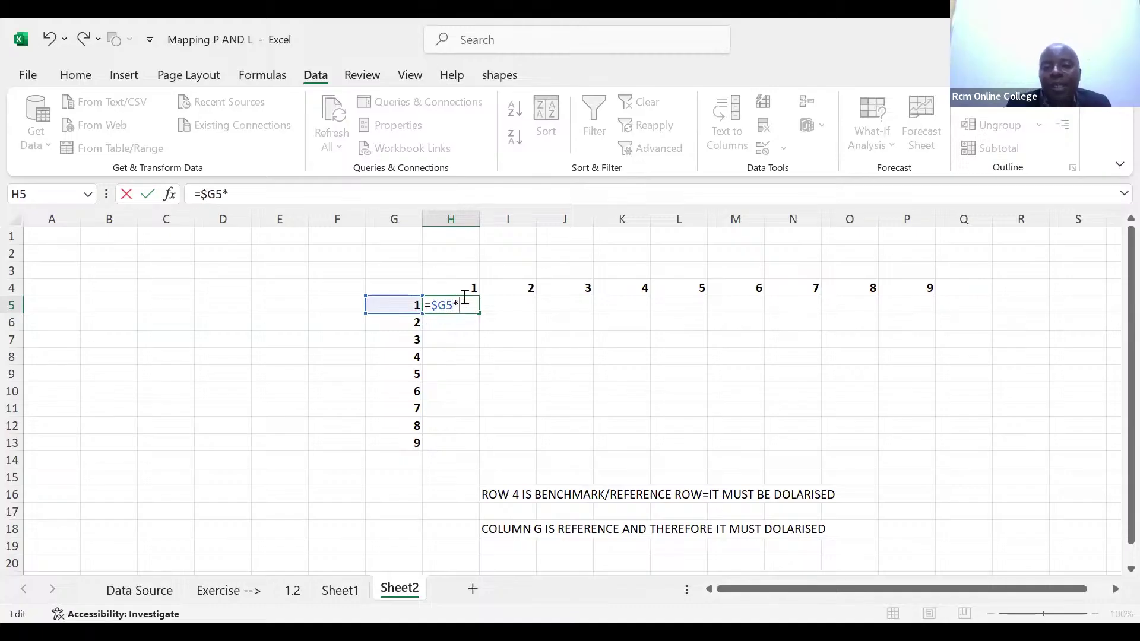
{"action": "left_click", "coordinate": [468, 289]}
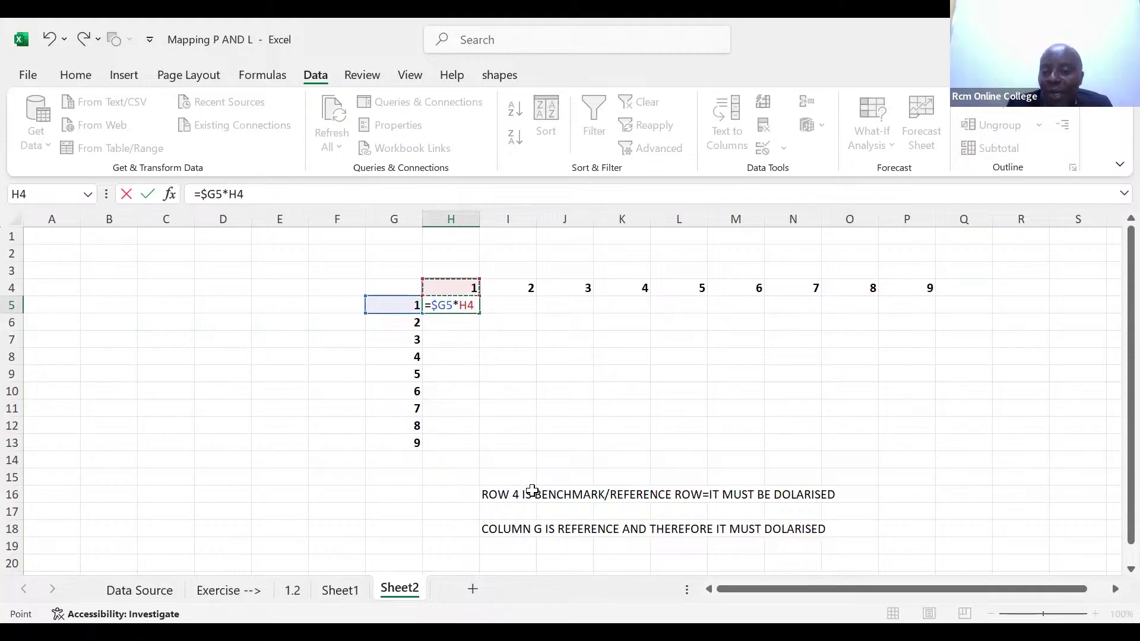
{"action": "left_click", "coordinate": [467, 306]}
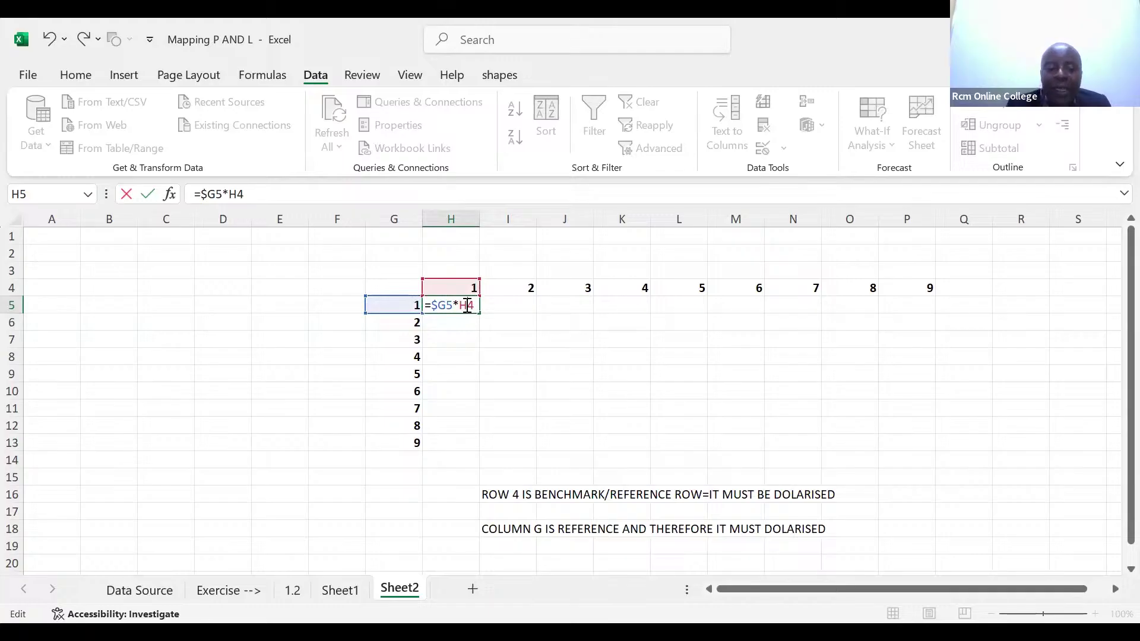
{"action": "type", "text": "$"}
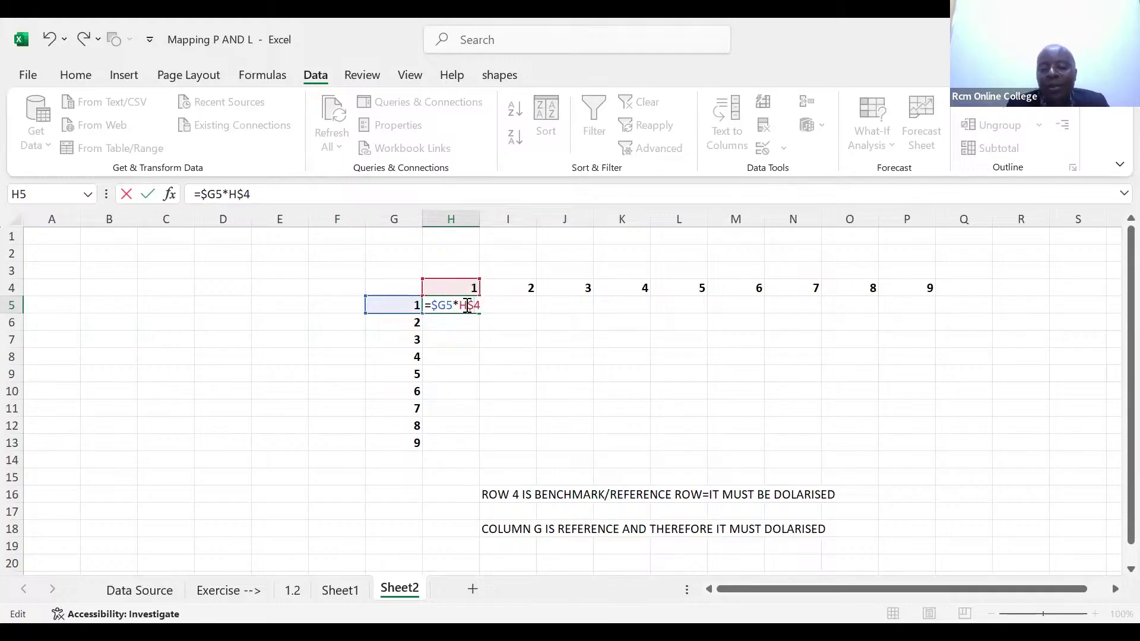
{"action": "key", "text": "ctrl+Return"}
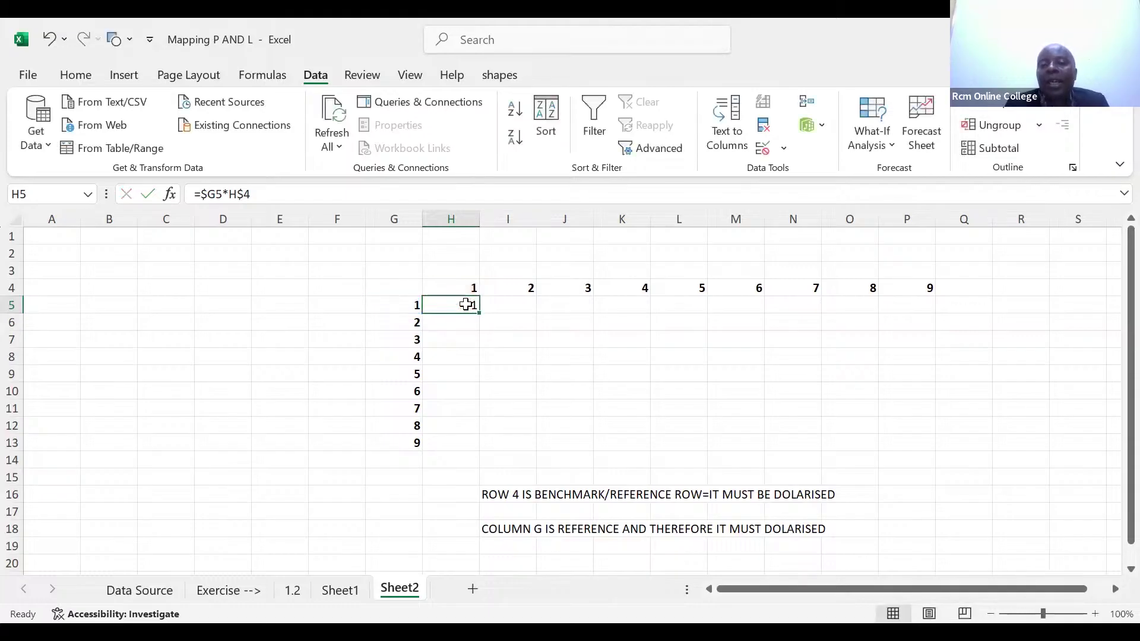
{"action": "left_click_drag", "start_coordinate": [479, 312], "coordinate": [484, 439]}
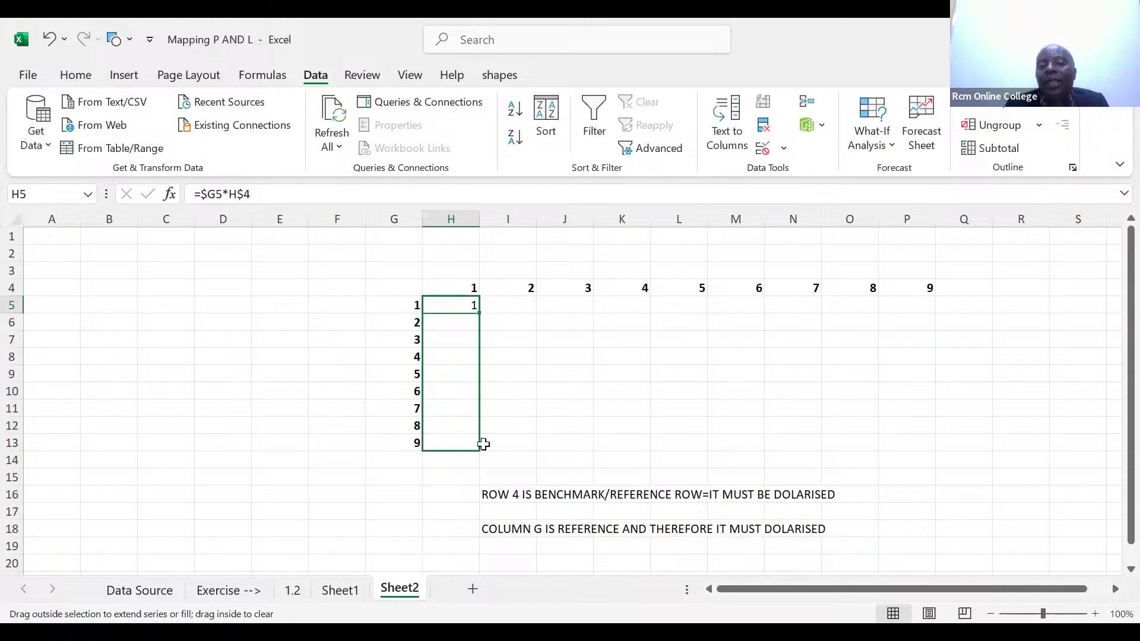
{"action": "left_click_drag", "start_coordinate": [483, 443], "coordinate": [917, 415]}
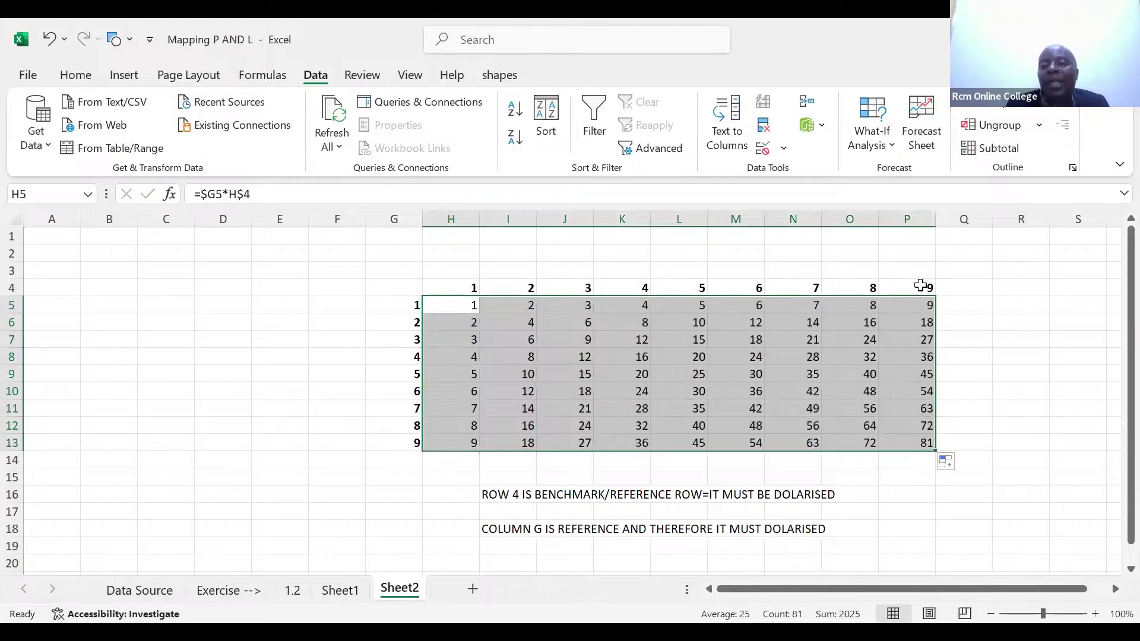
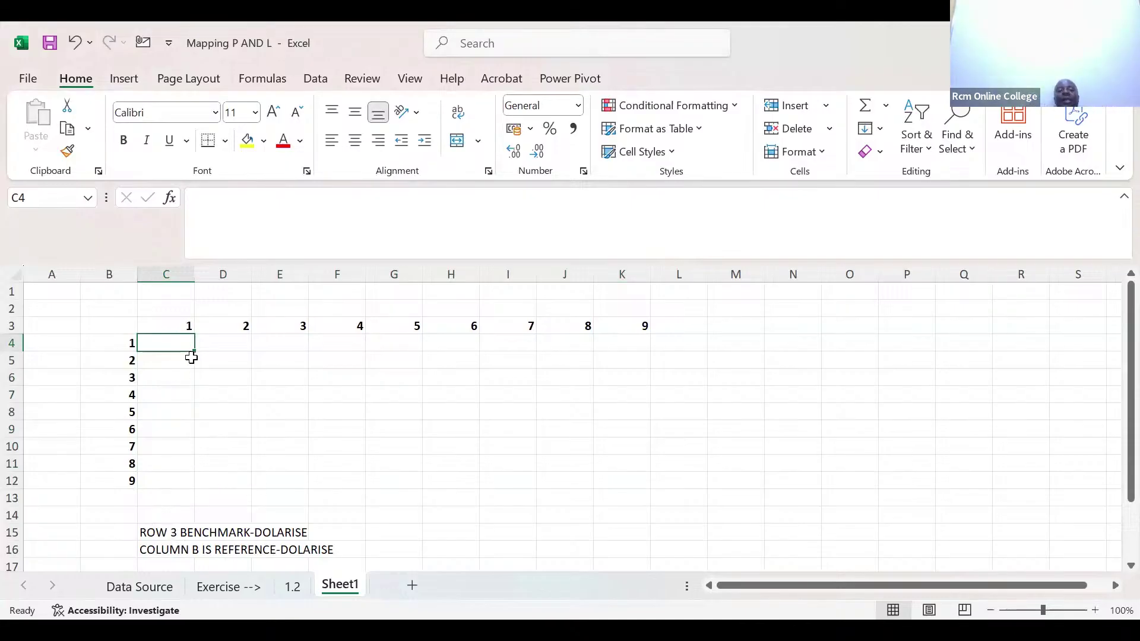
Enter the formula =C$3*$B4 in C4, locking row 3 and column B.
{"action": "type", "text": "="}
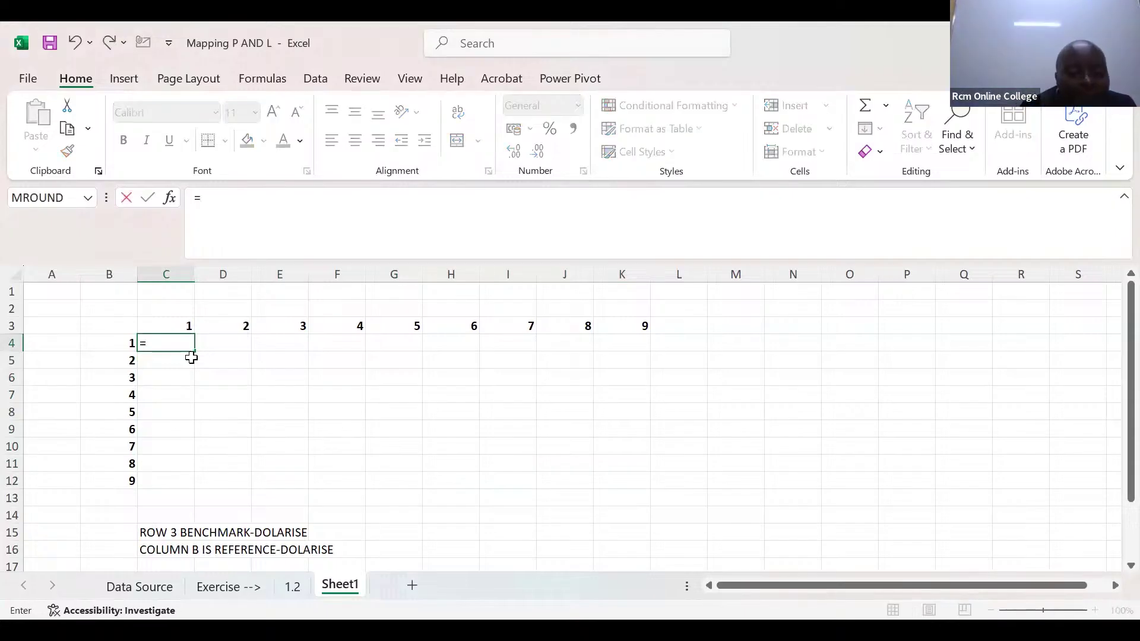
{"action": "left_click", "coordinate": [170, 322]}
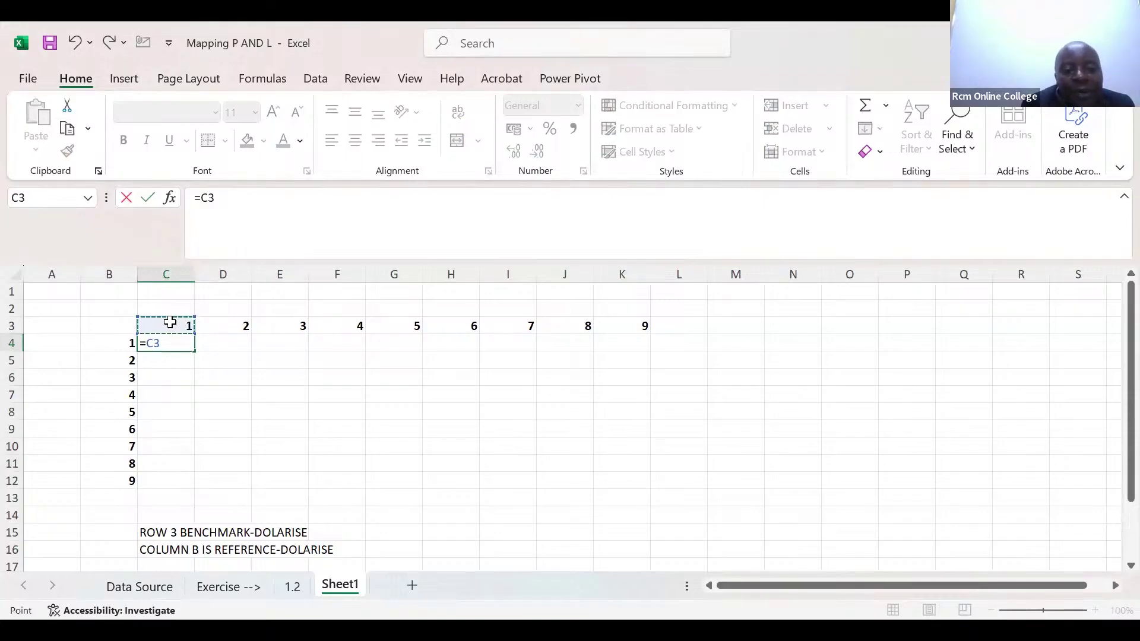
{"action": "type", "text": "*"}
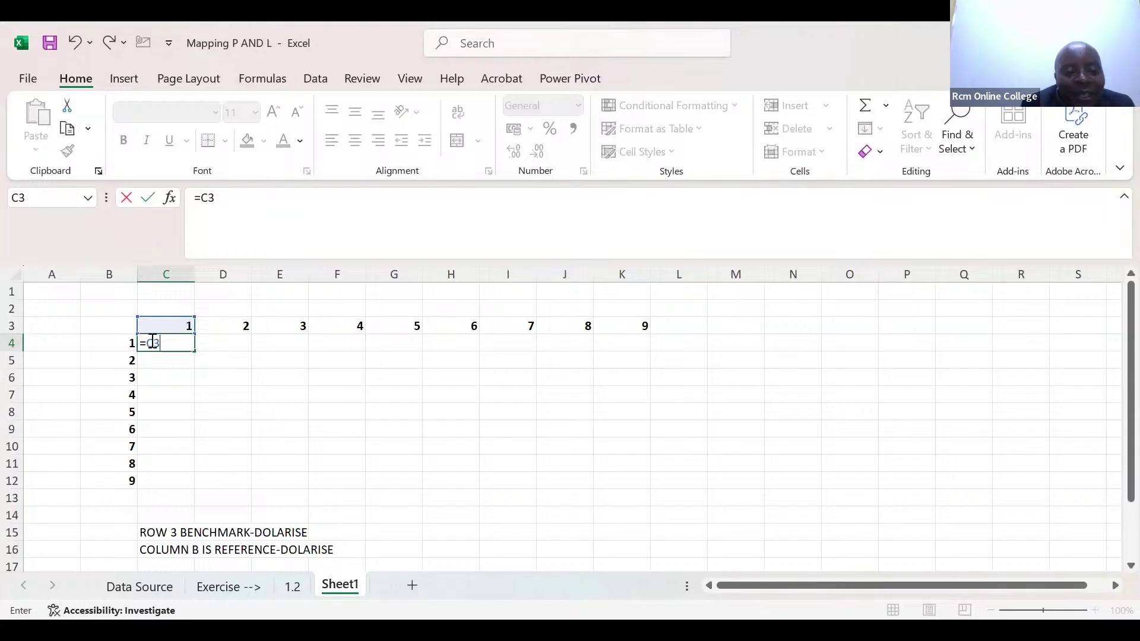
{"action": "left_click", "coordinate": [152, 342]}
{"action": "type", "text": "$3*"}
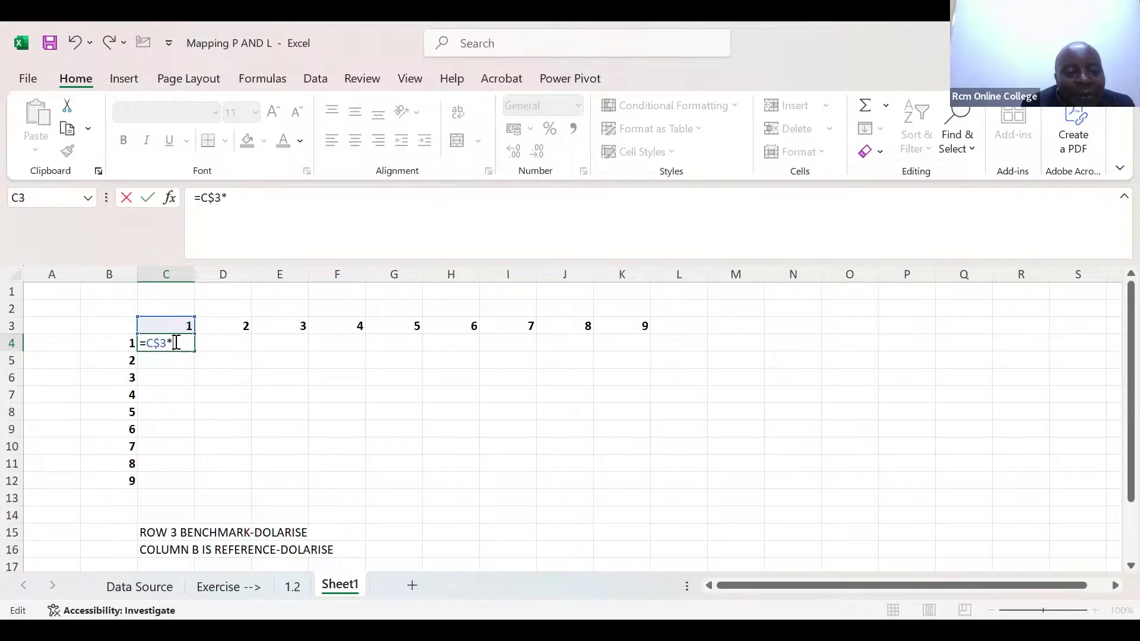
{"action": "left_click", "coordinate": [118, 342]}
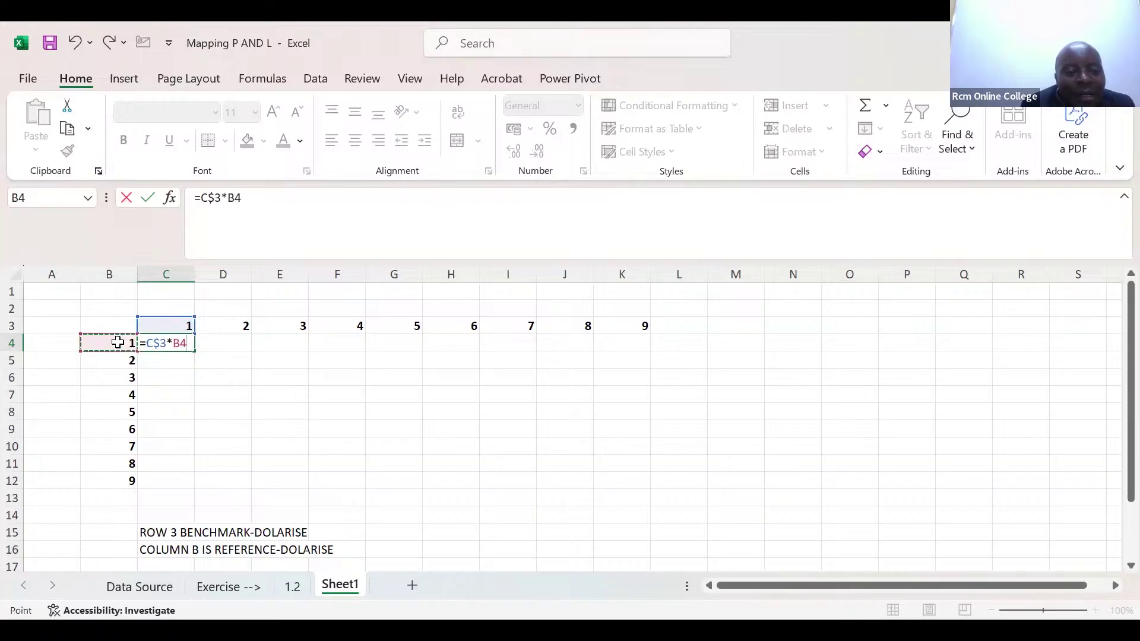
{"action": "left_click", "coordinate": [178, 343]}
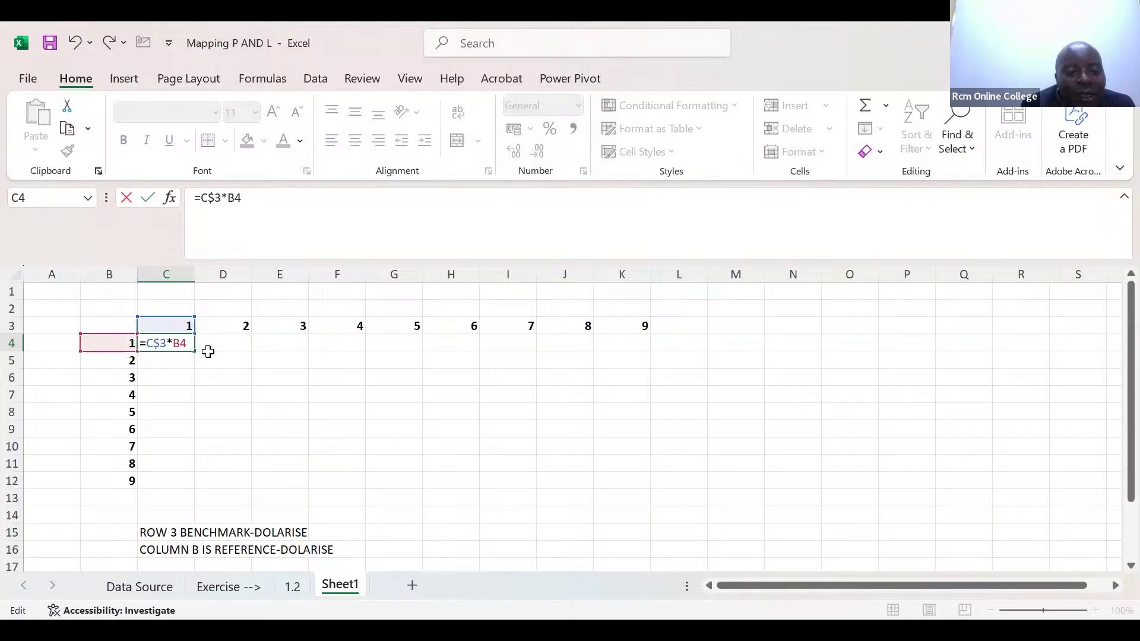
{"action": "type", "text": "$"}
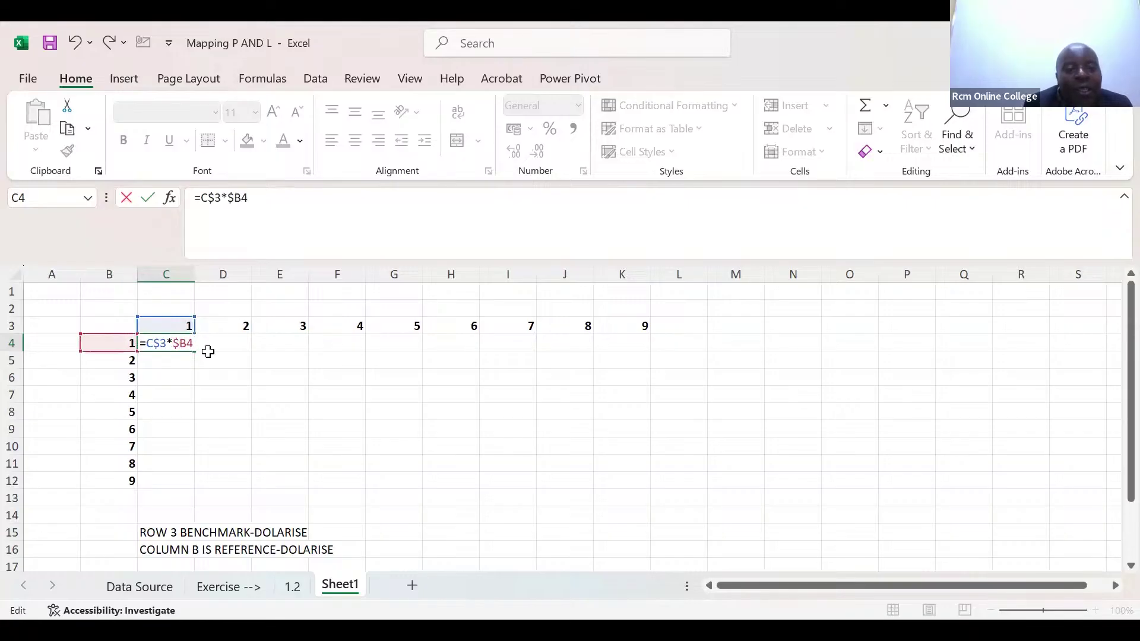
{"action": "key", "text": "Return"}
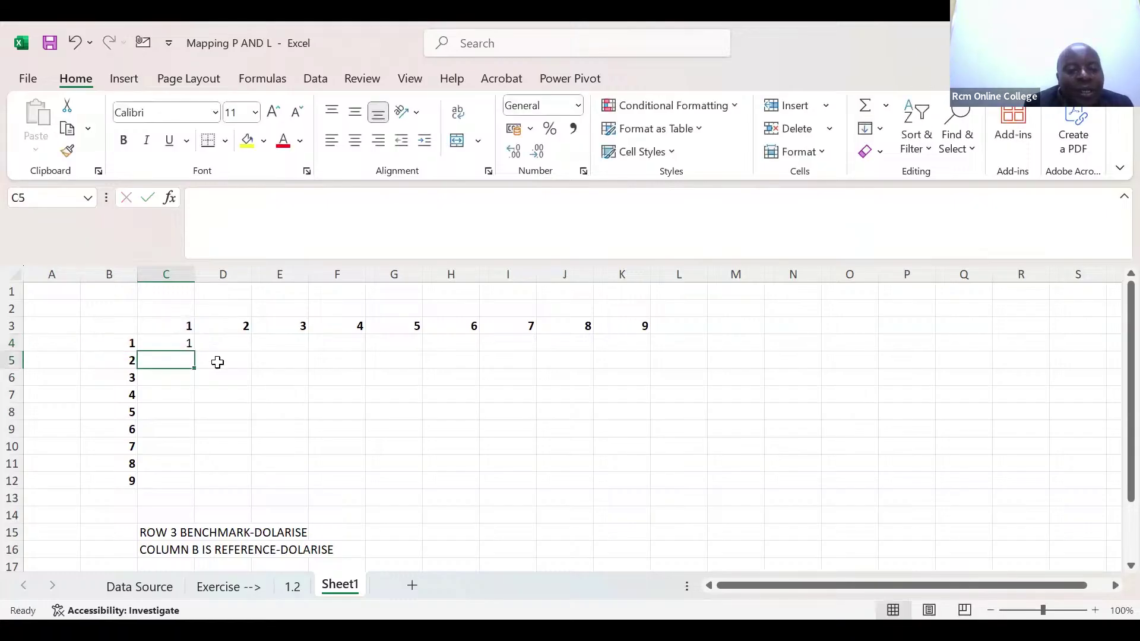
Fill the C4 formula down to row 12 and across to column K to complete the multiplication table.
{"action": "left_click", "coordinate": [181, 343]}
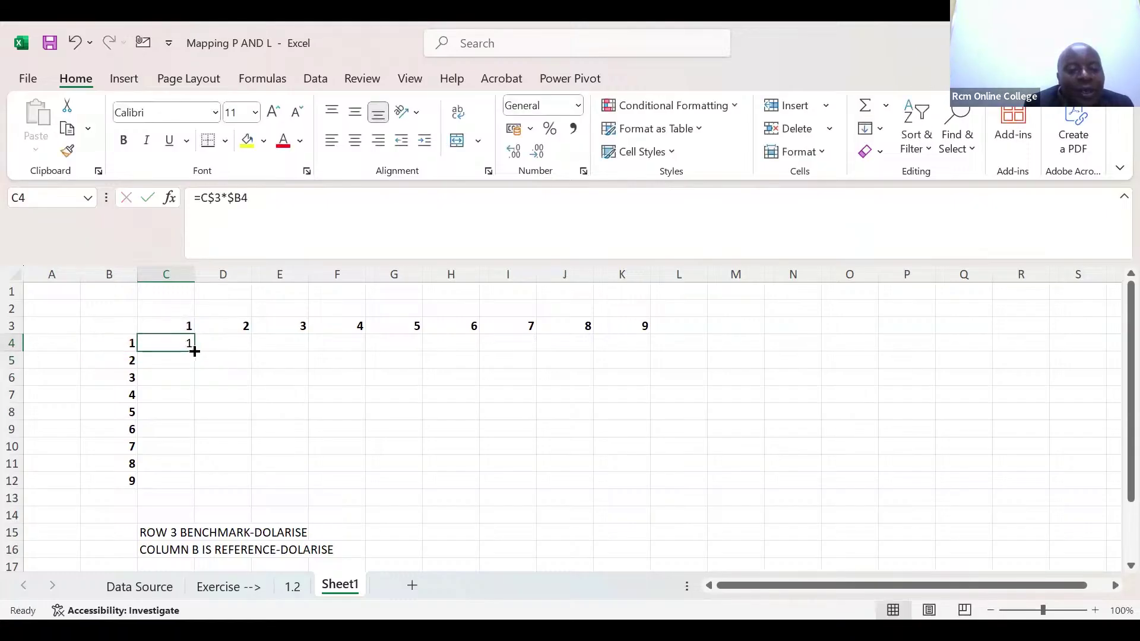
{"action": "left_click_drag", "start_coordinate": [192, 371], "coordinate": [189, 482]}
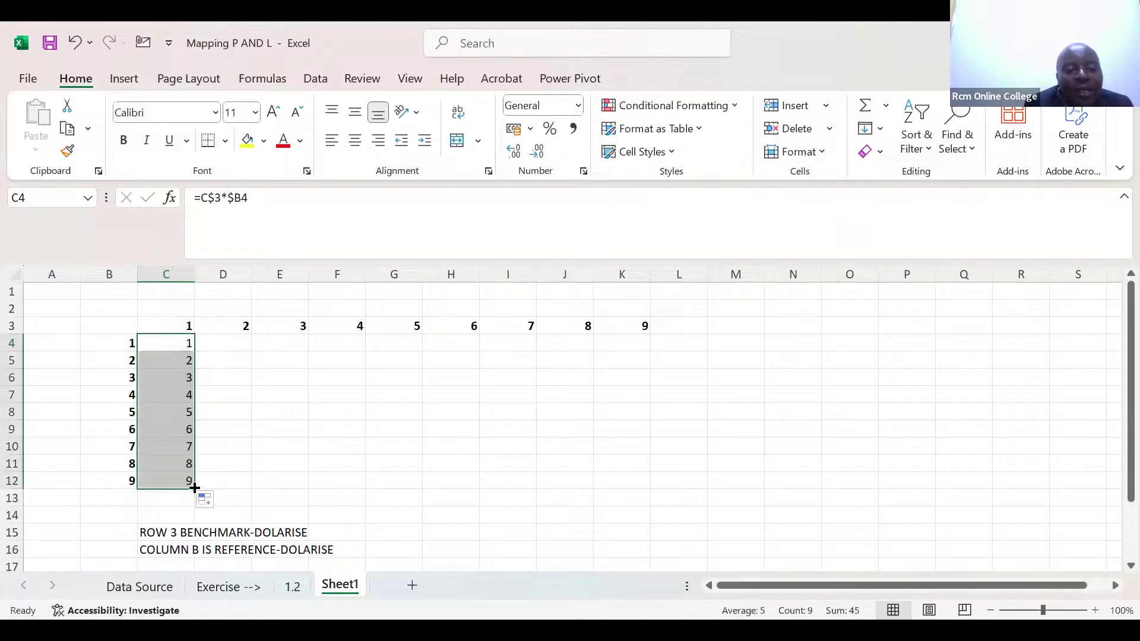
{"action": "left_click_drag", "start_coordinate": [326, 489], "coordinate": [674, 498]}
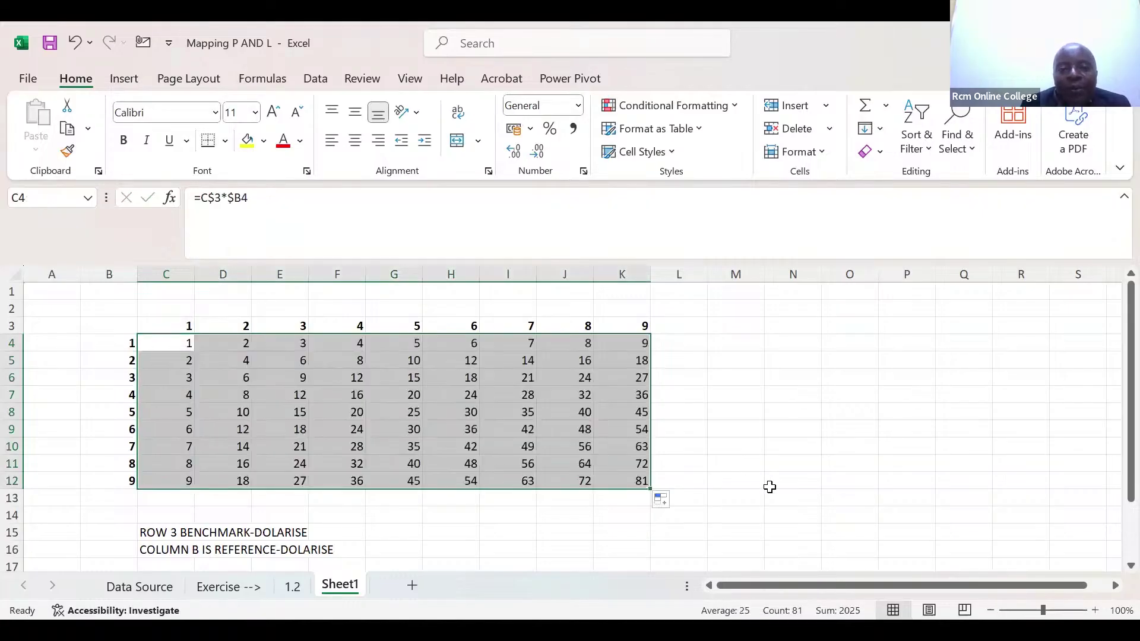
{"action": "left_click", "coordinate": [734, 460]}
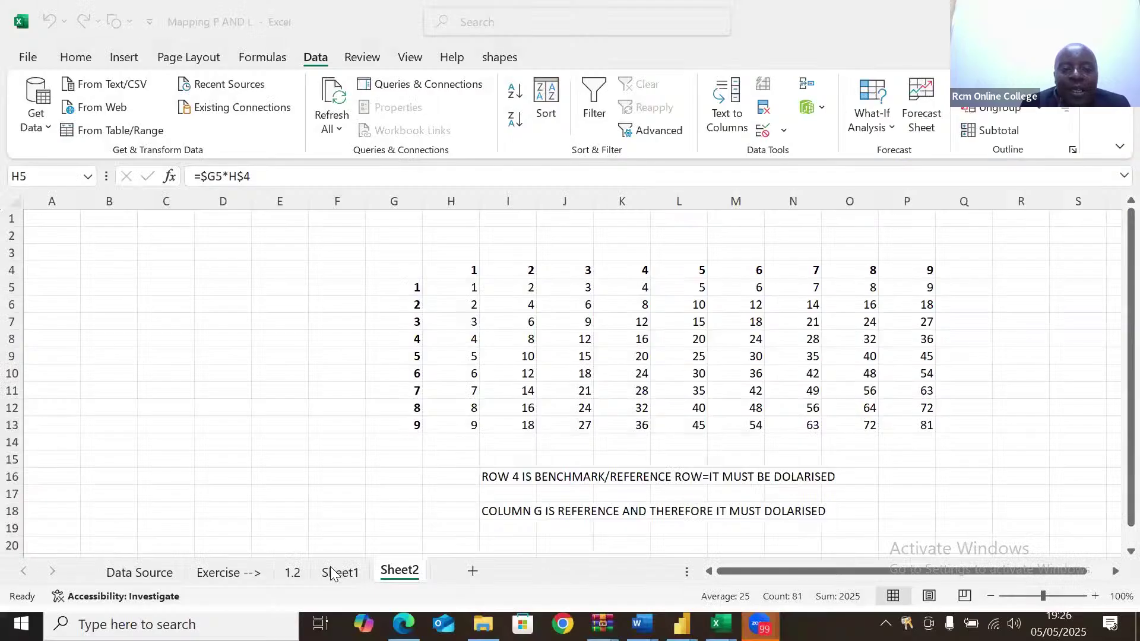
On Sheet1 of the profit and loss workbook, make row 2 and column C bold.
{"action": "left_click", "coordinate": [333, 572]}
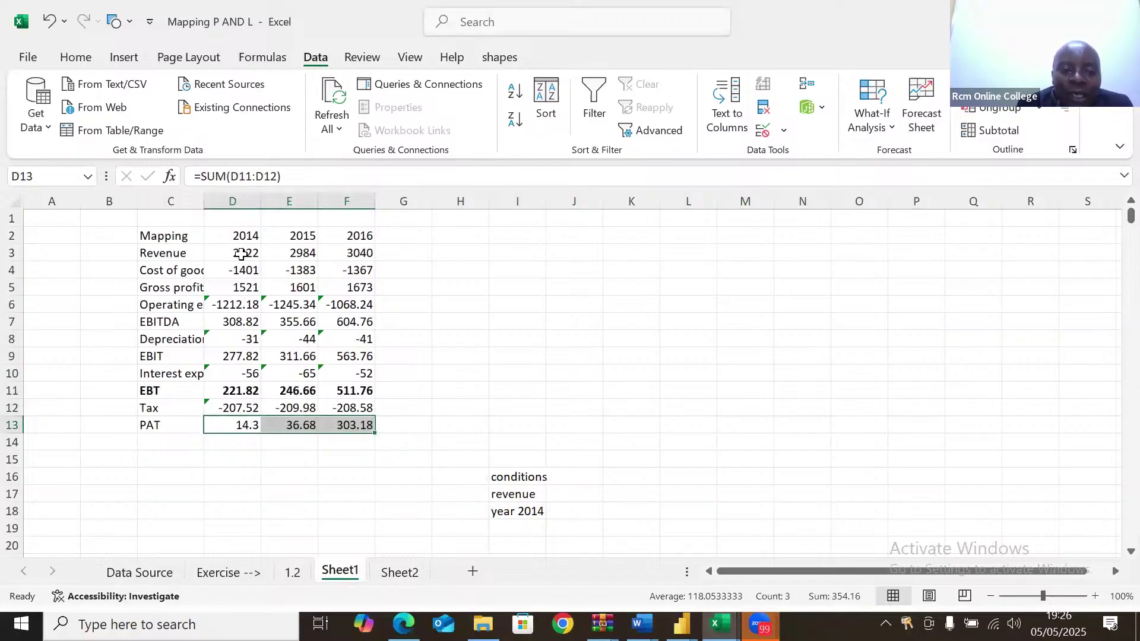
{"action": "left_click", "coordinate": [241, 254]}
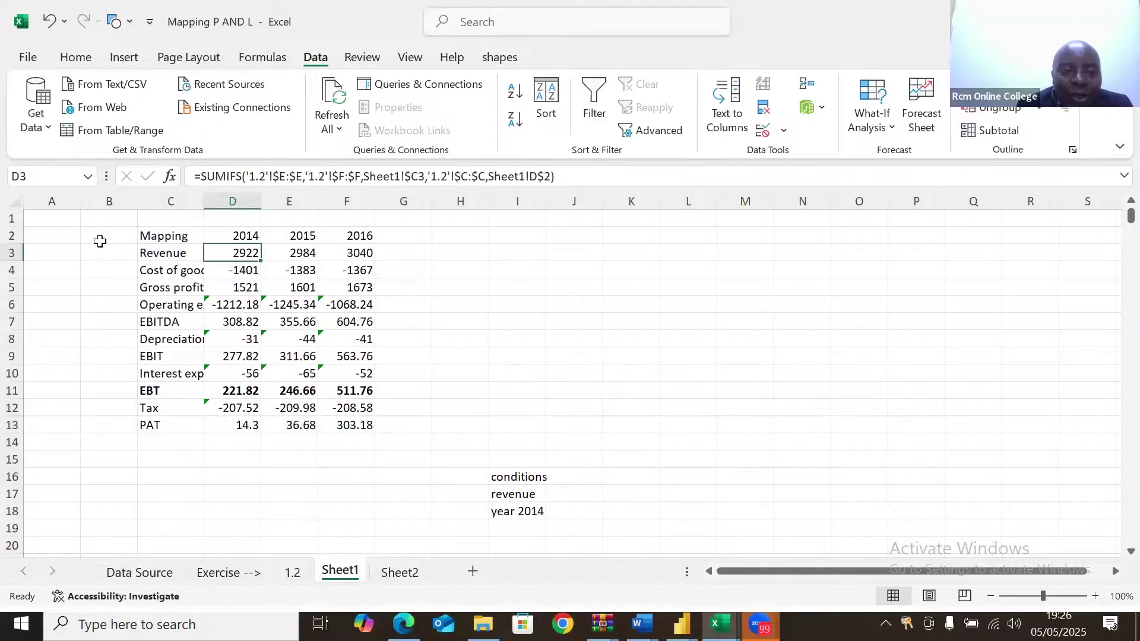
{"action": "left_click", "coordinate": [12, 235]}
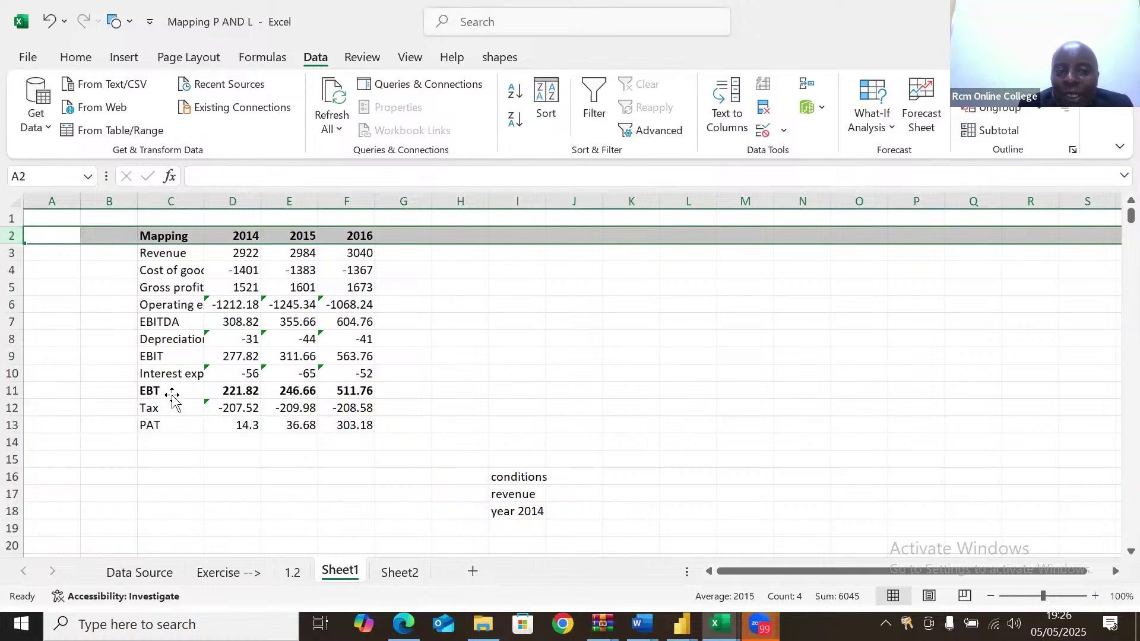
{"action": "left_click", "coordinate": [169, 200]}
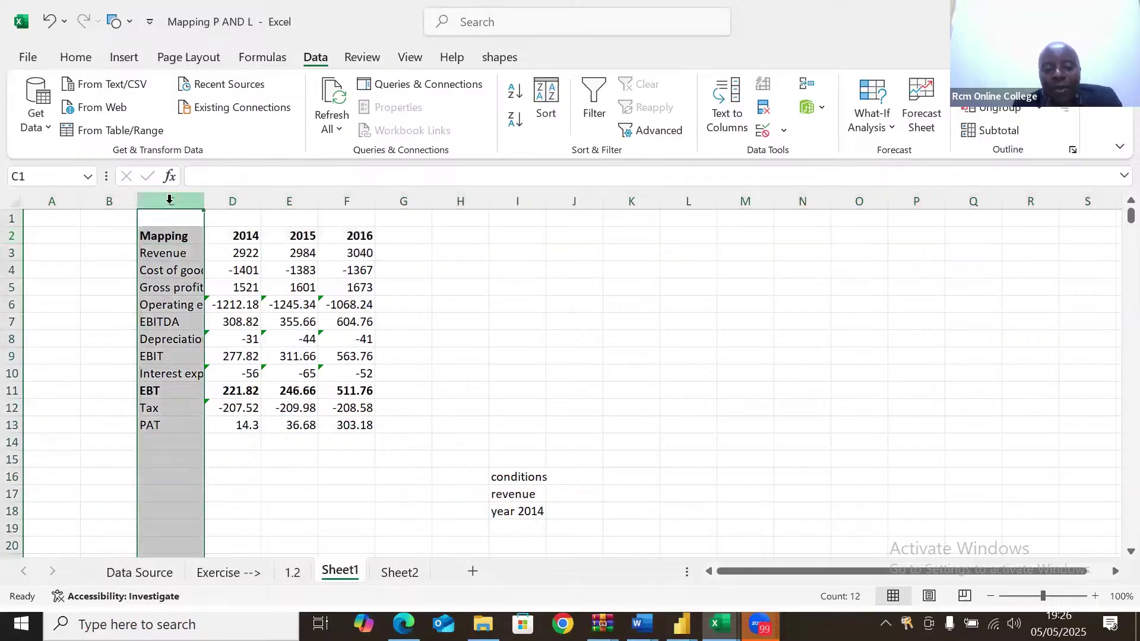
{"action": "key", "text": "ctrl+b"}
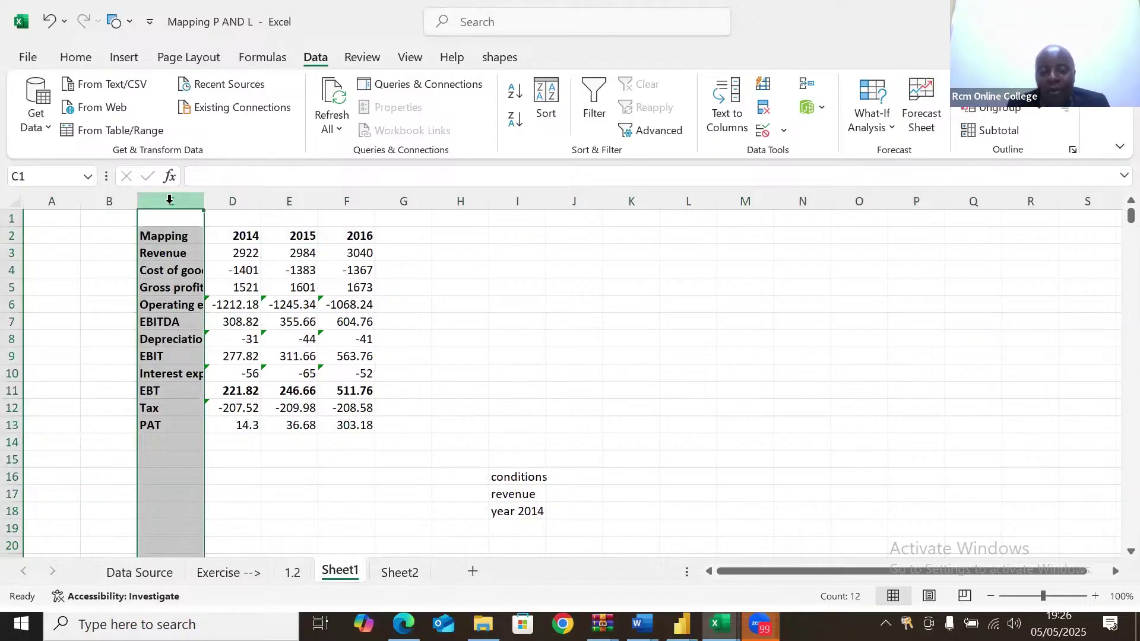
Clear all the profit and loss figures in D3:F13, keeping the row labels and years.
{"action": "left_click", "coordinate": [239, 253]}
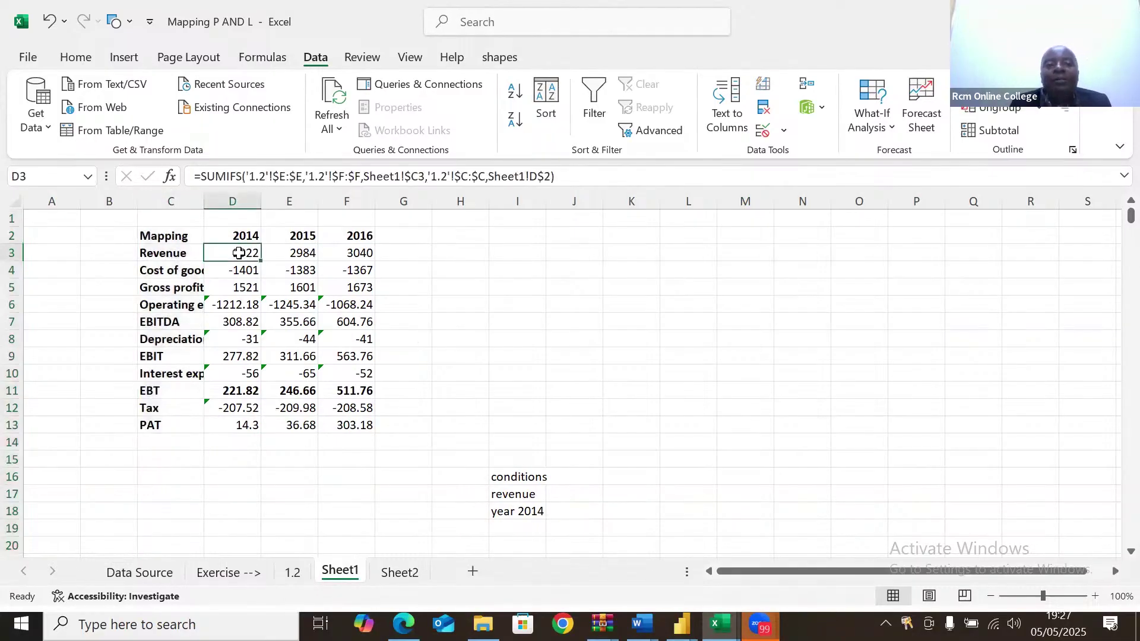
{"action": "left_click_drag", "start_coordinate": [239, 253], "coordinate": [366, 423]}
{"action": "key", "text": "Delete"}
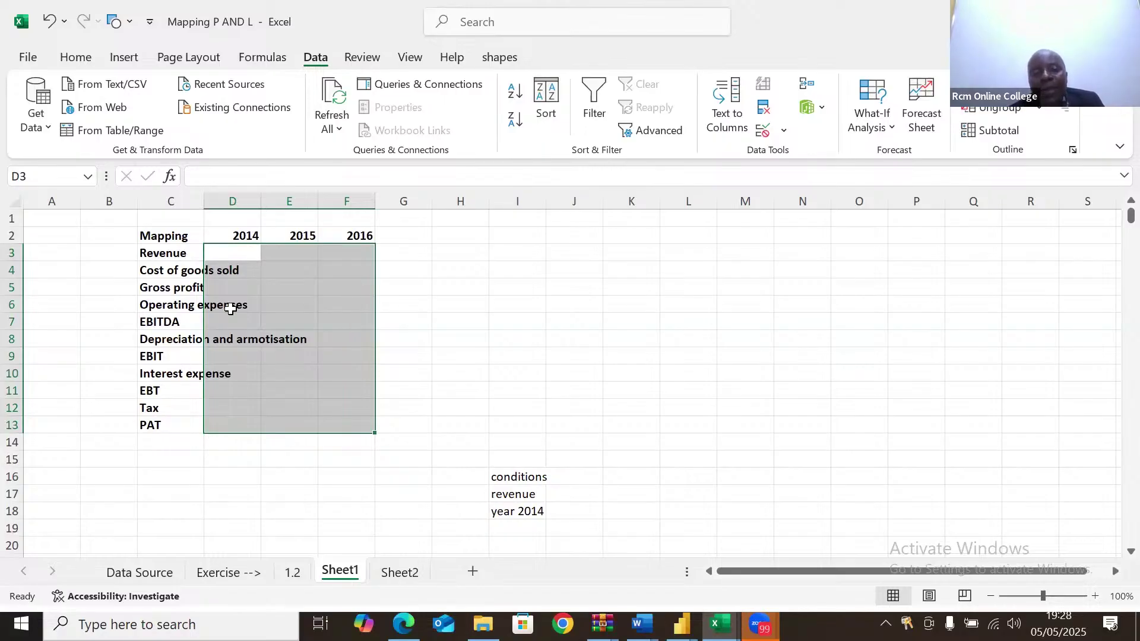
Start a SUMIFS formula in D3 of Sheet1 with the locked Amount column '1.2'!$E:$E as its sum range.
{"action": "left_click", "coordinate": [209, 251]}
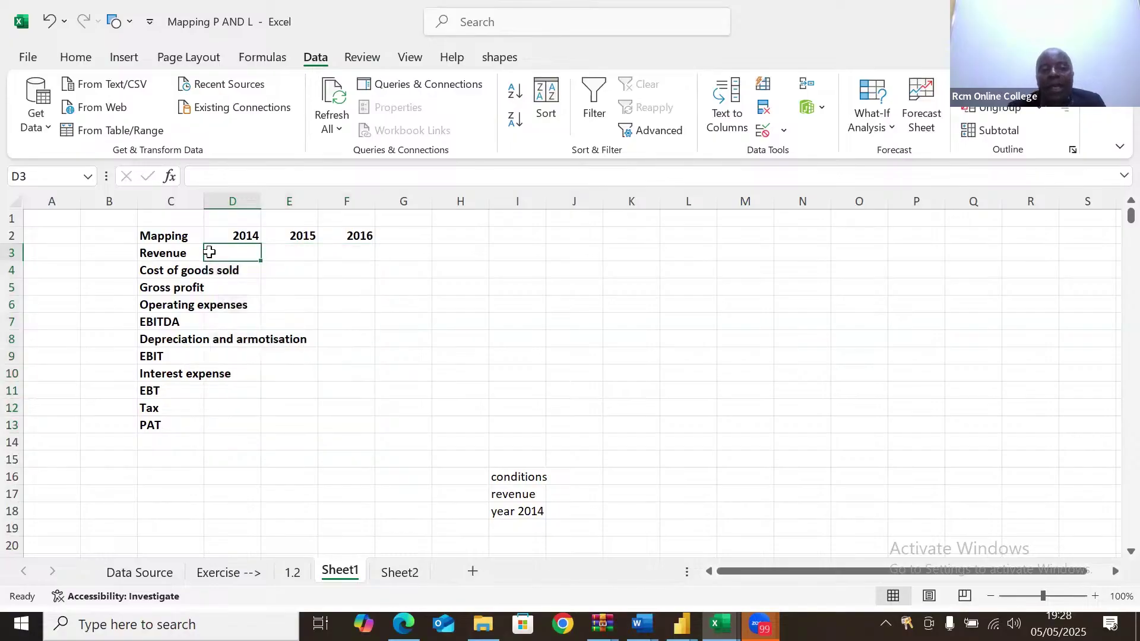
{"action": "type", "text": "=SU"}
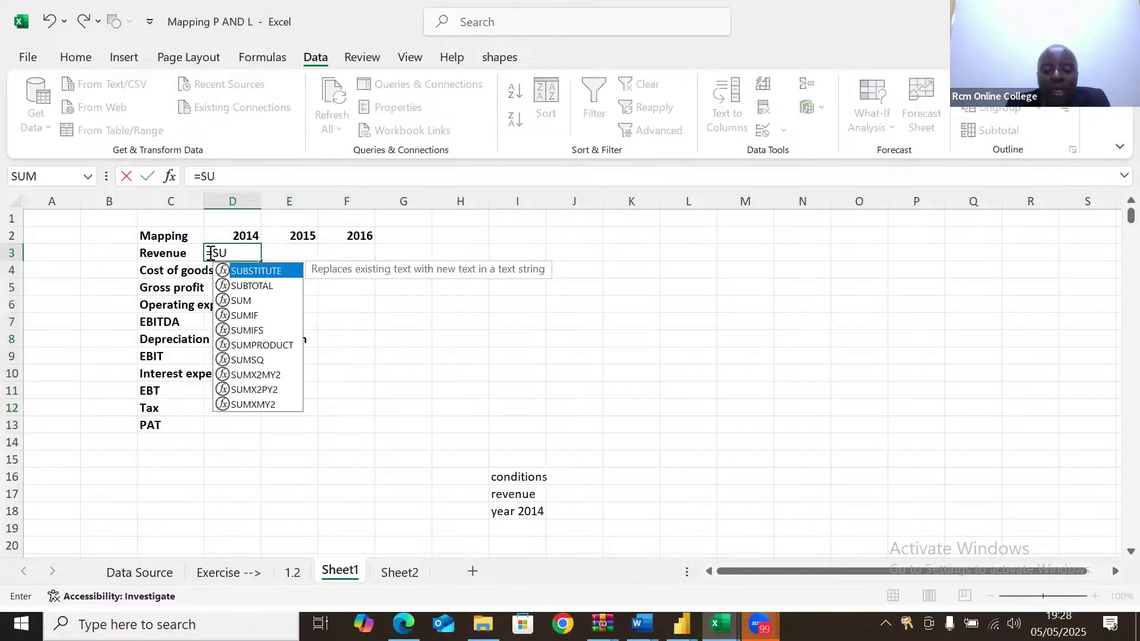
{"action": "type", "text": "MIF"}
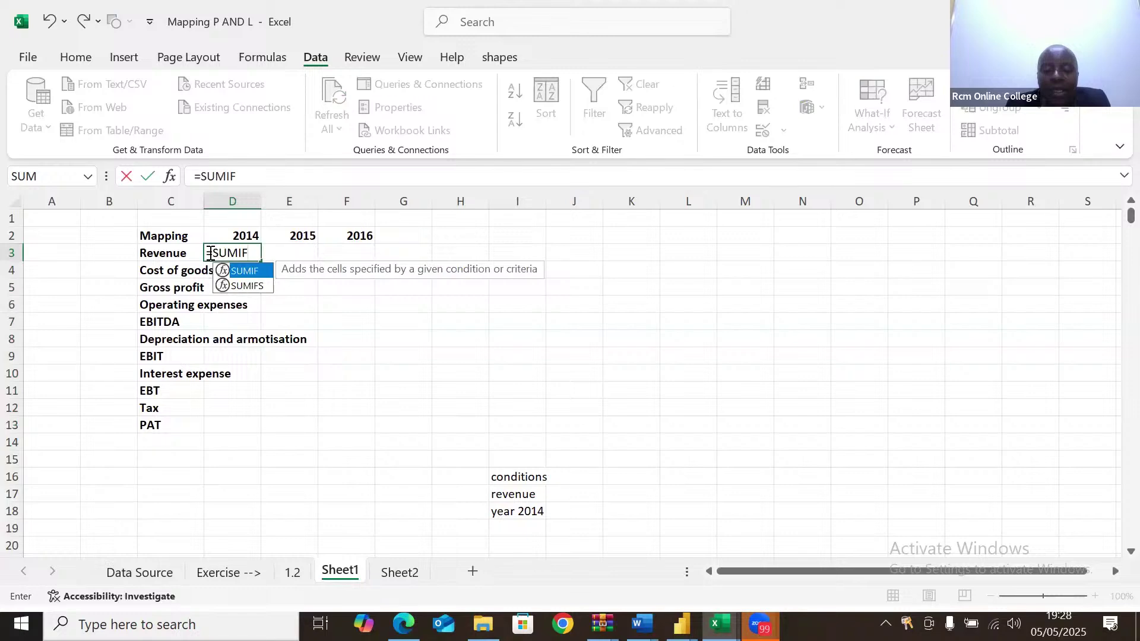
{"action": "type", "text": "S("}
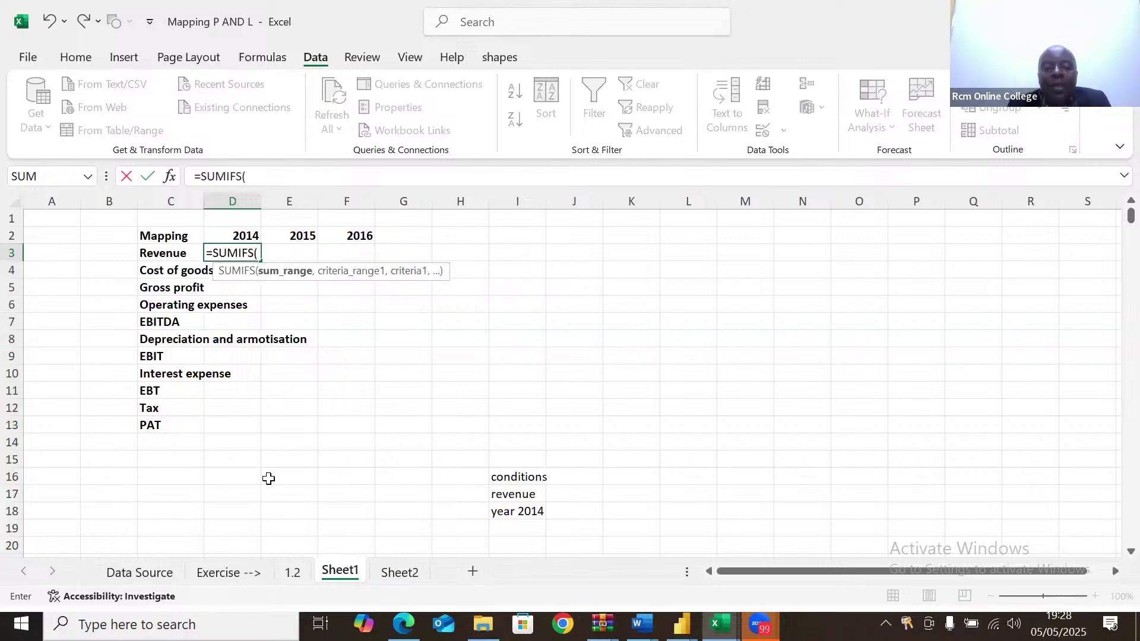
{"action": "left_click", "coordinate": [292, 572]}
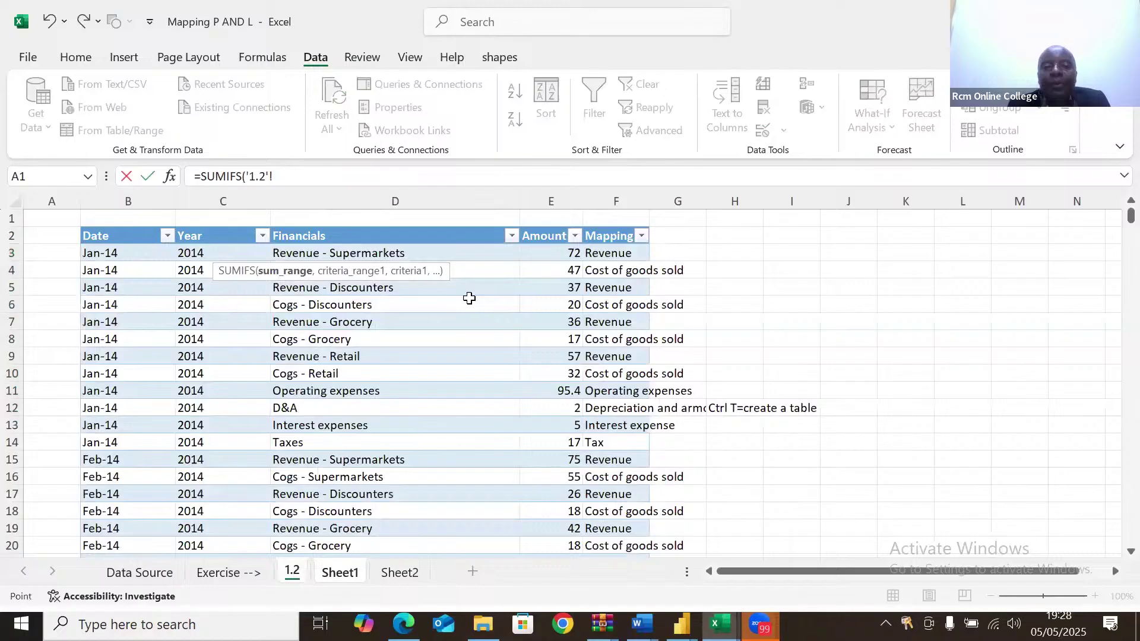
{"action": "left_click", "coordinate": [555, 193]}
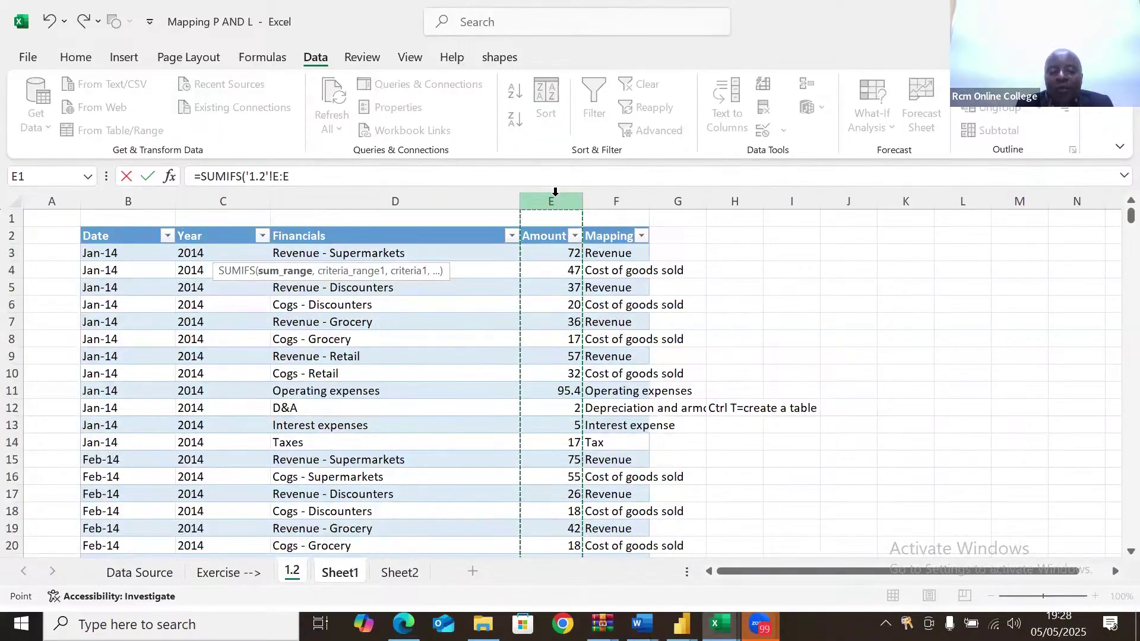
{"action": "key", "text": "F4"}
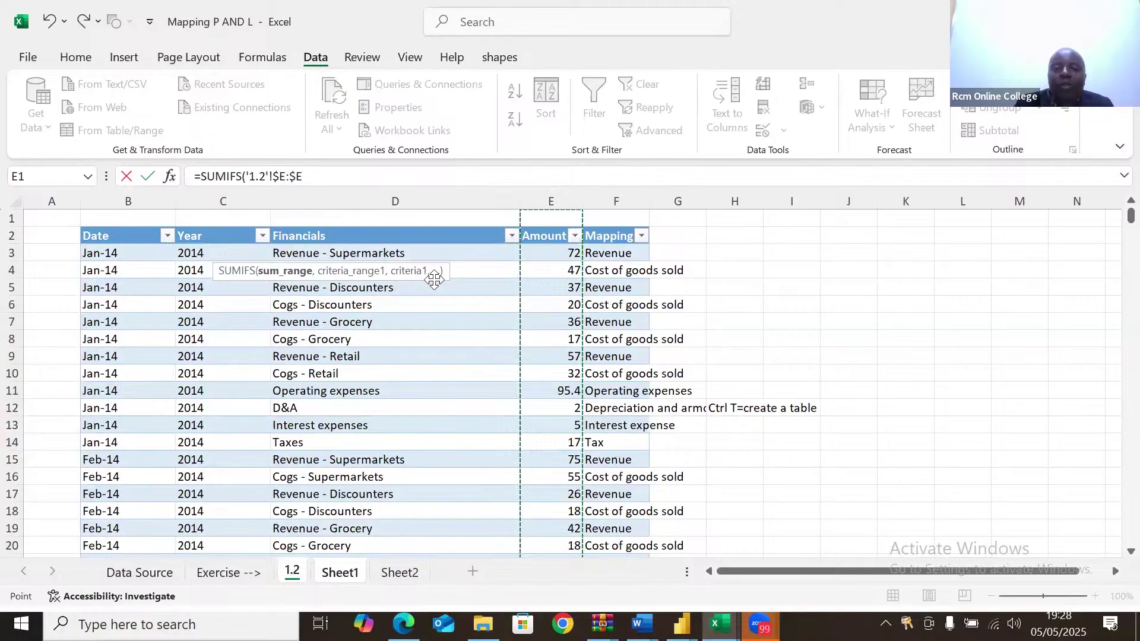
{"action": "type", "text": ","}
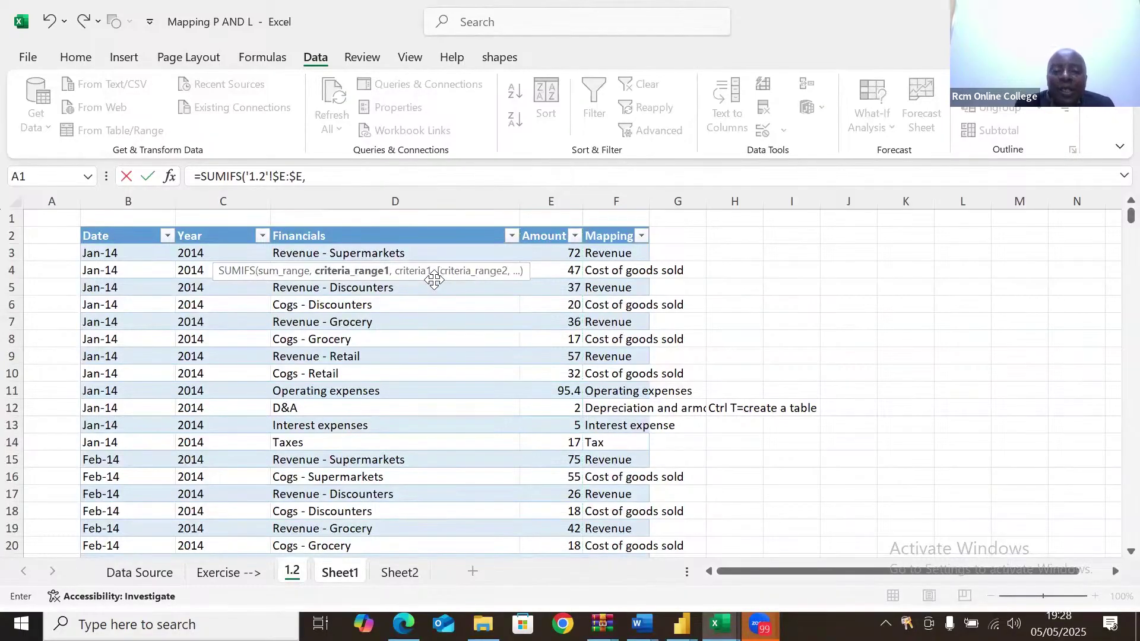
Add the first SUMIFS condition: the locked Mapping column '1.2'!$F:$F matched to Sheet1!$C3, with only column C locked.
{"action": "left_click", "coordinate": [393, 572]}
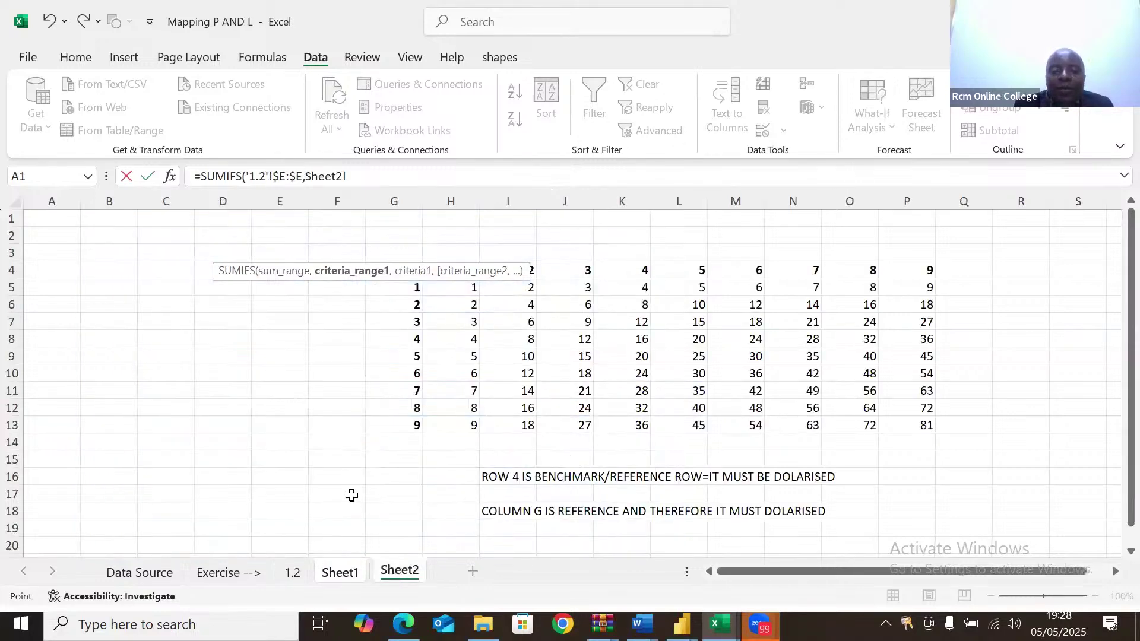
{"action": "left_click", "coordinate": [340, 571]}
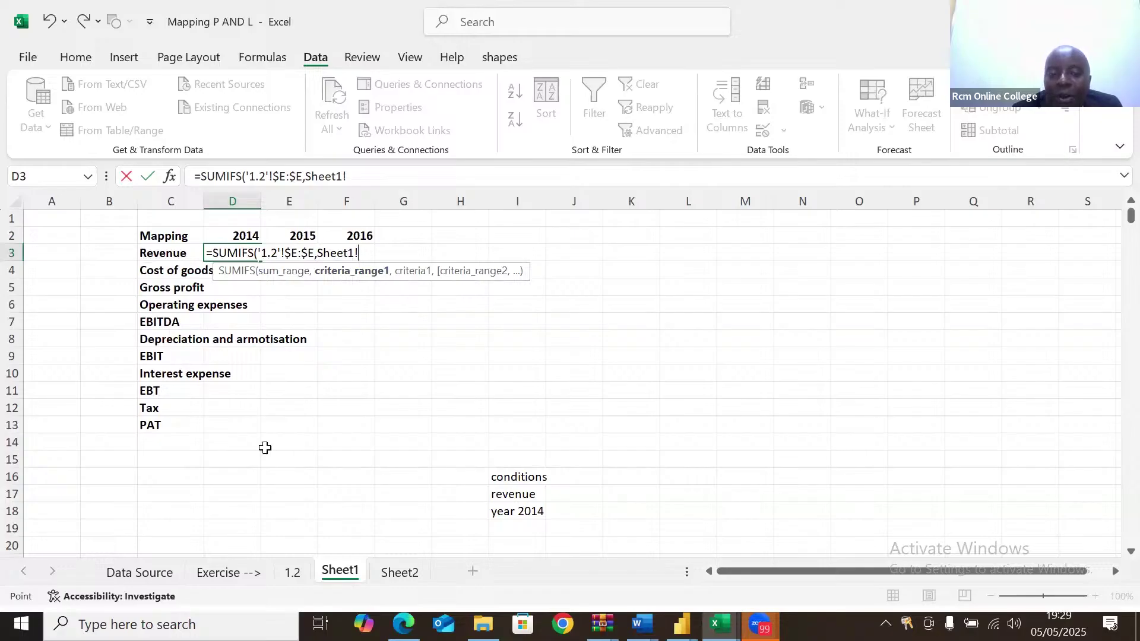
{"action": "left_click", "coordinate": [292, 573]}
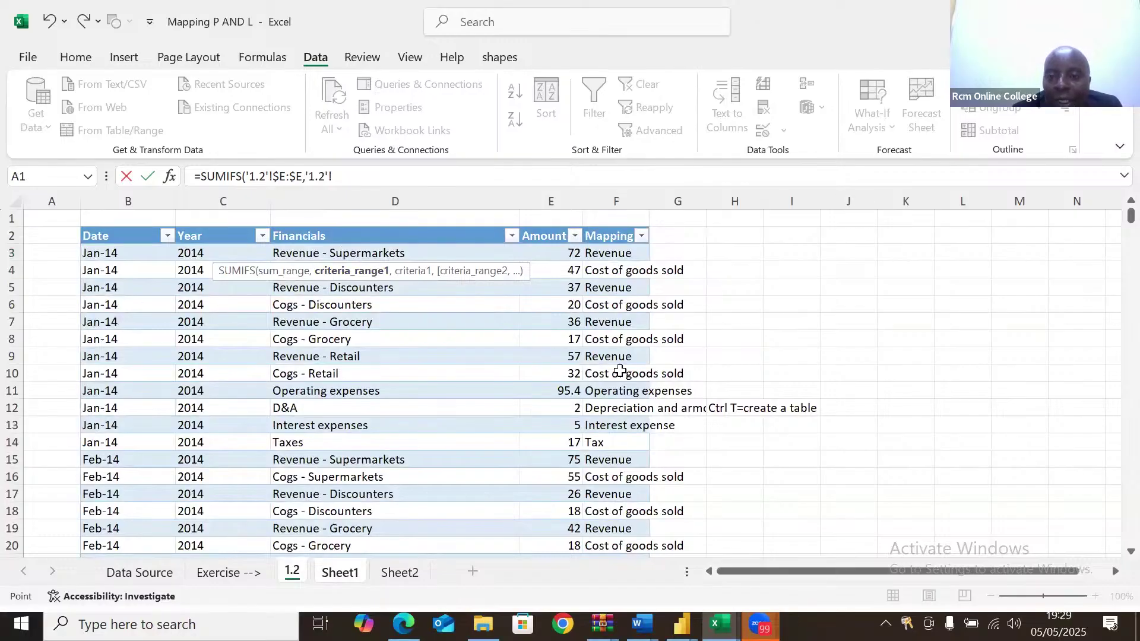
{"action": "left_click", "coordinate": [616, 200]}
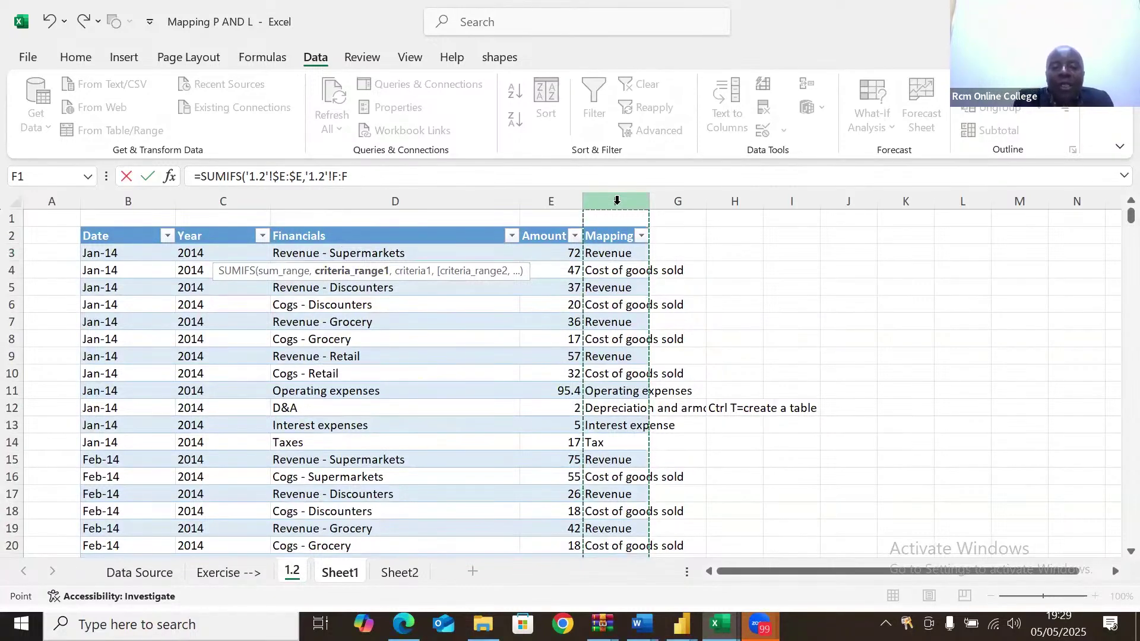
{"action": "key", "text": "F4"}
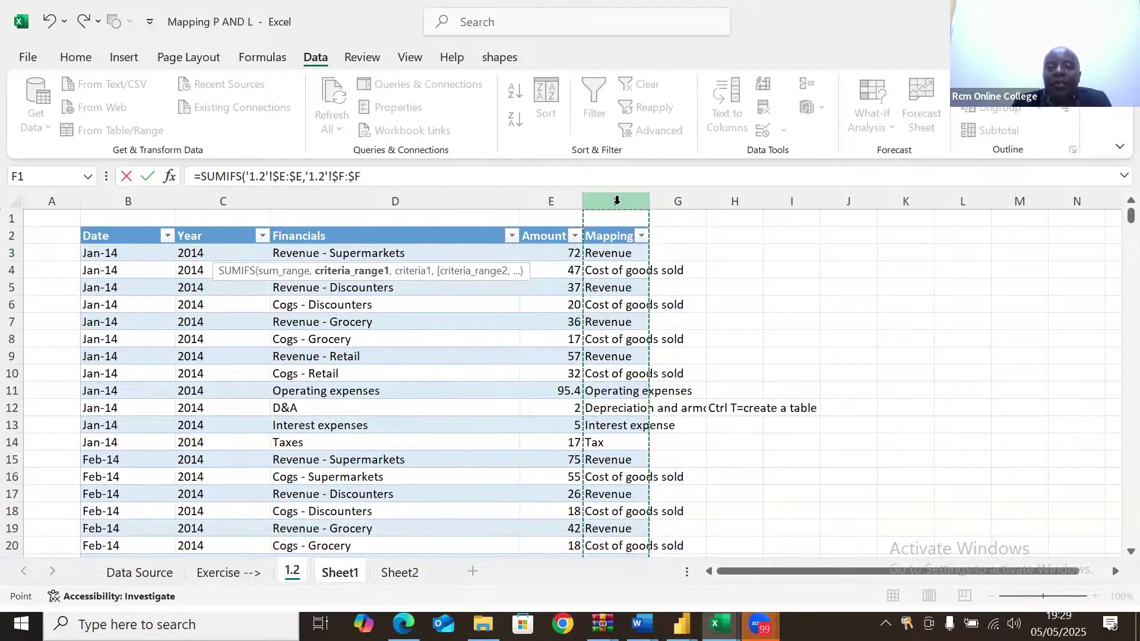
{"action": "type", "text": ","}
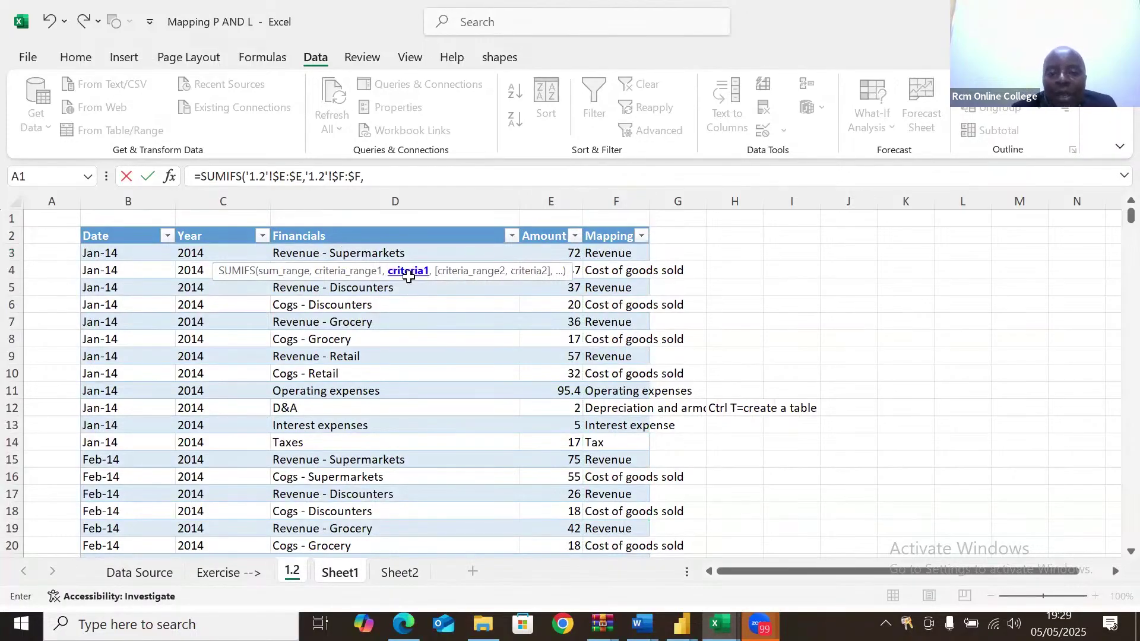
{"action": "left_click", "coordinate": [343, 575]}
{"action": "left_click", "coordinate": [173, 255]}
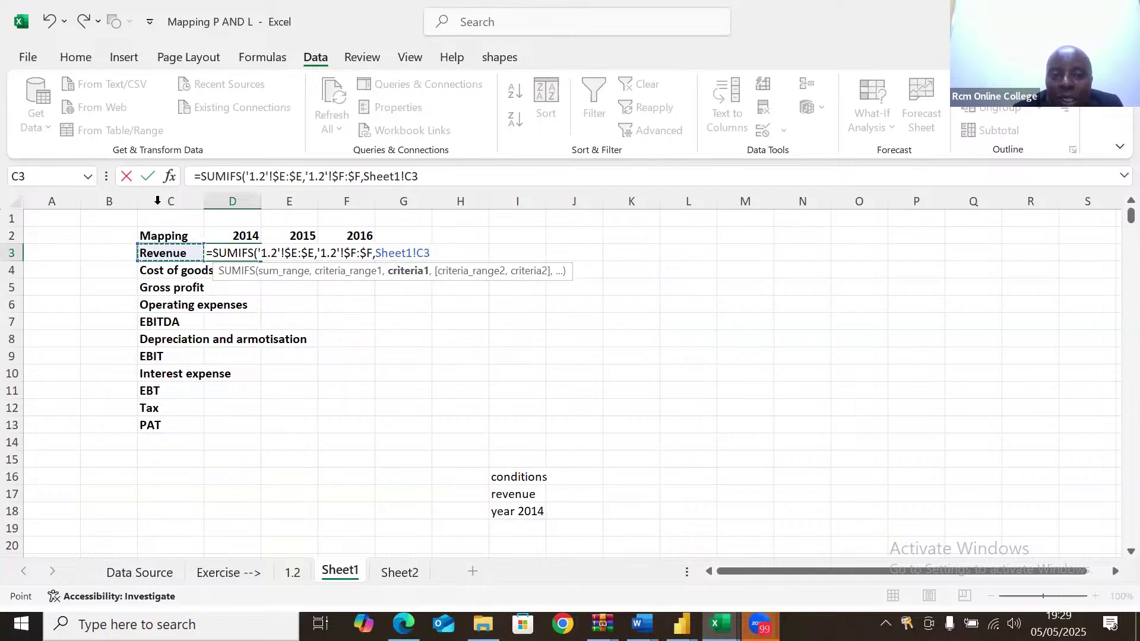
{"action": "left_click", "coordinate": [418, 255]}
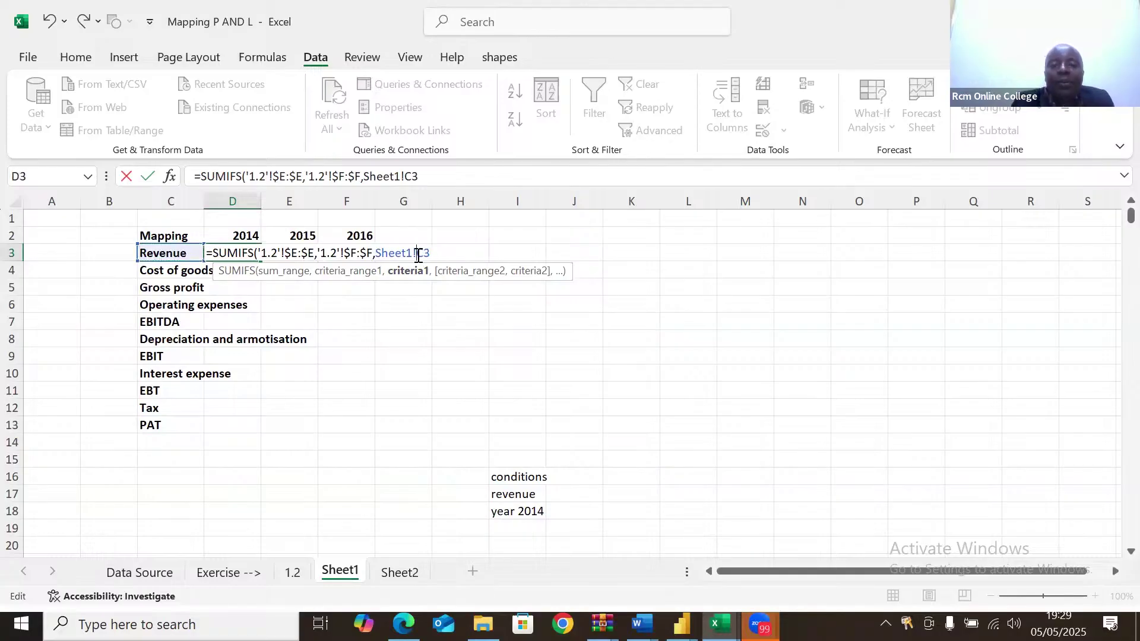
{"action": "type", "text": "$"}
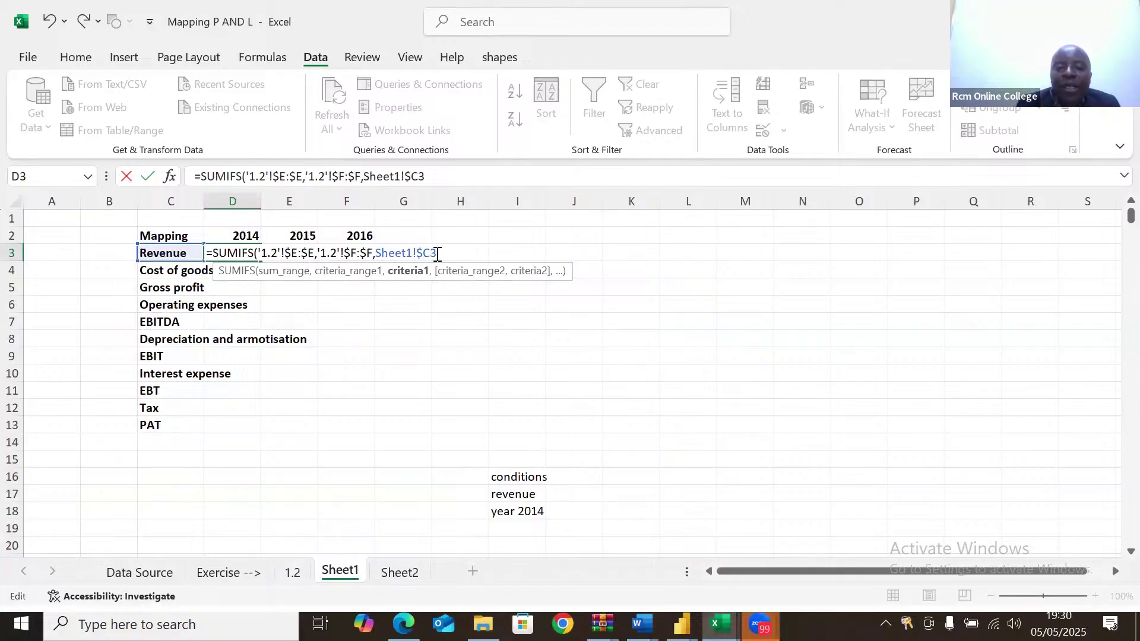
{"action": "type", "text": ","}
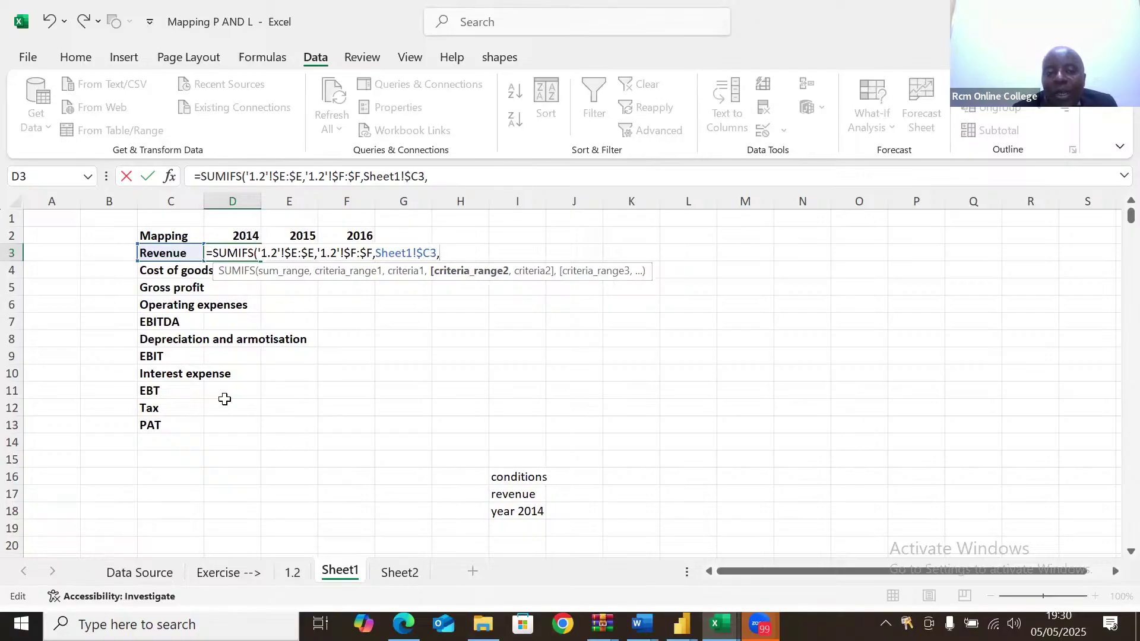
Add the second condition, the locked Year column '1.2'!$C:$C matched to Sheet1!D$2, and complete the SUMIFS formula in D3.
{"action": "left_click", "coordinate": [295, 570]}
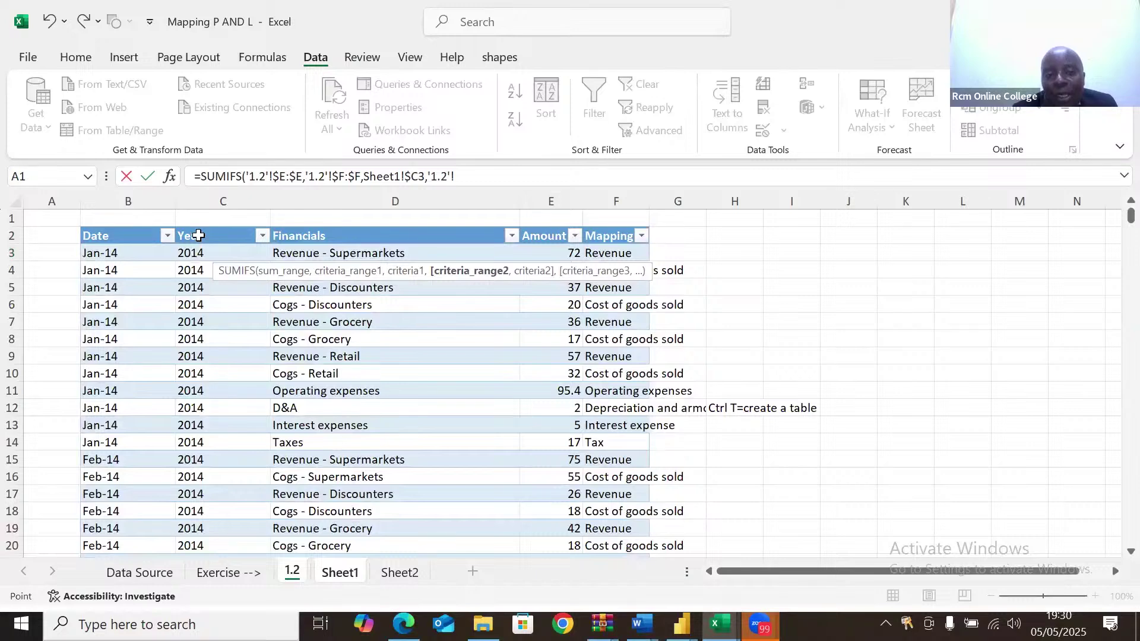
{"action": "left_click", "coordinate": [204, 199]}
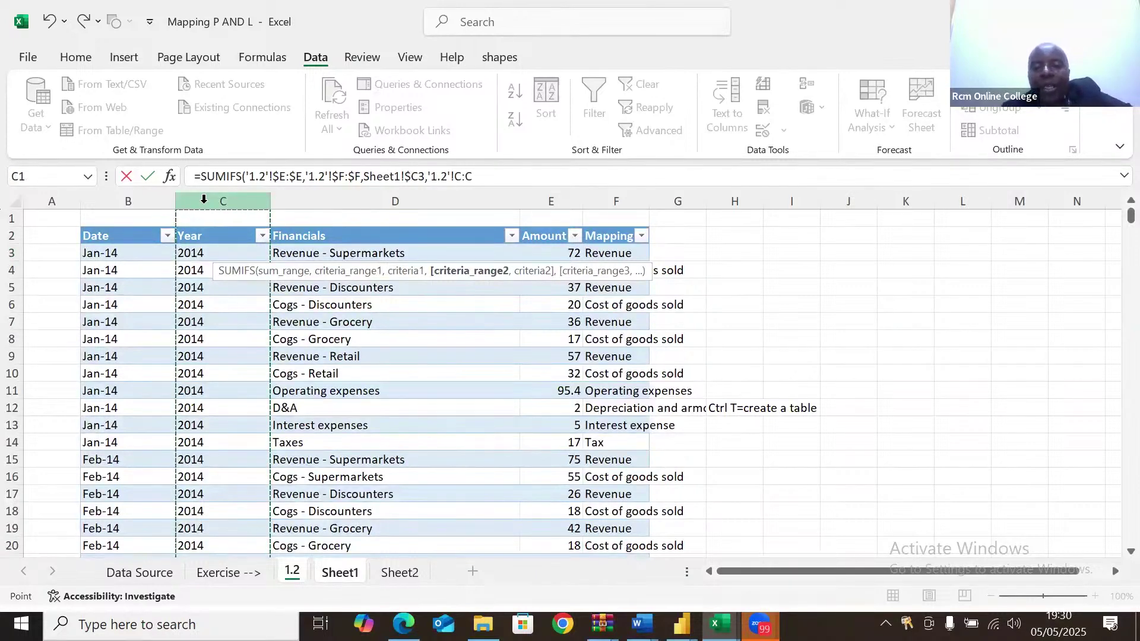
{"action": "key", "text": "F4"}
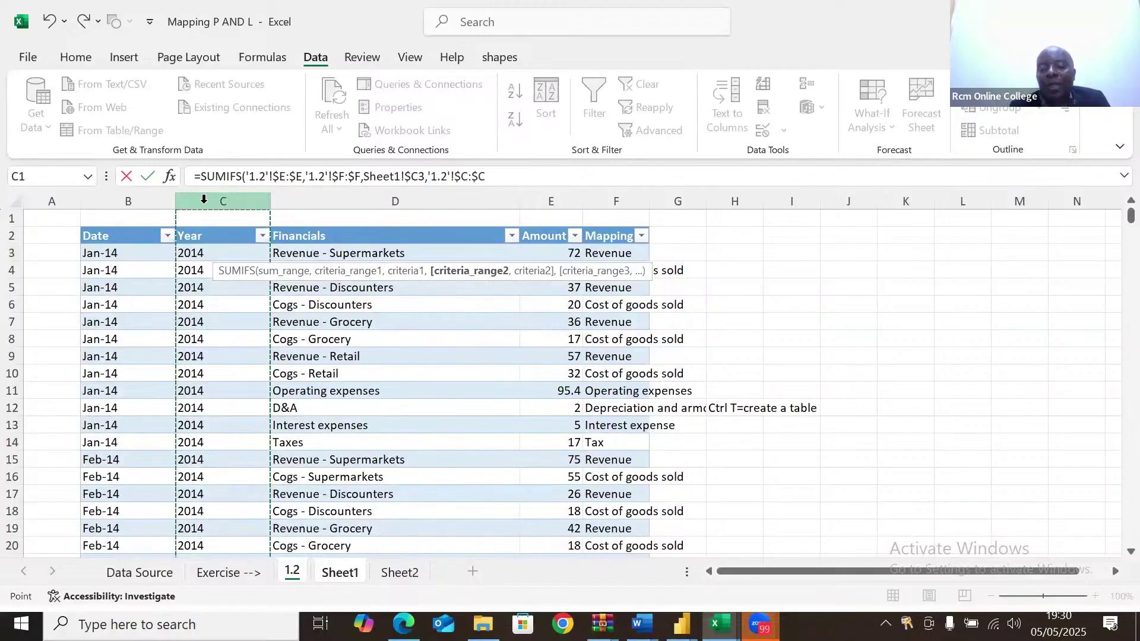
{"action": "type", "text": ","}
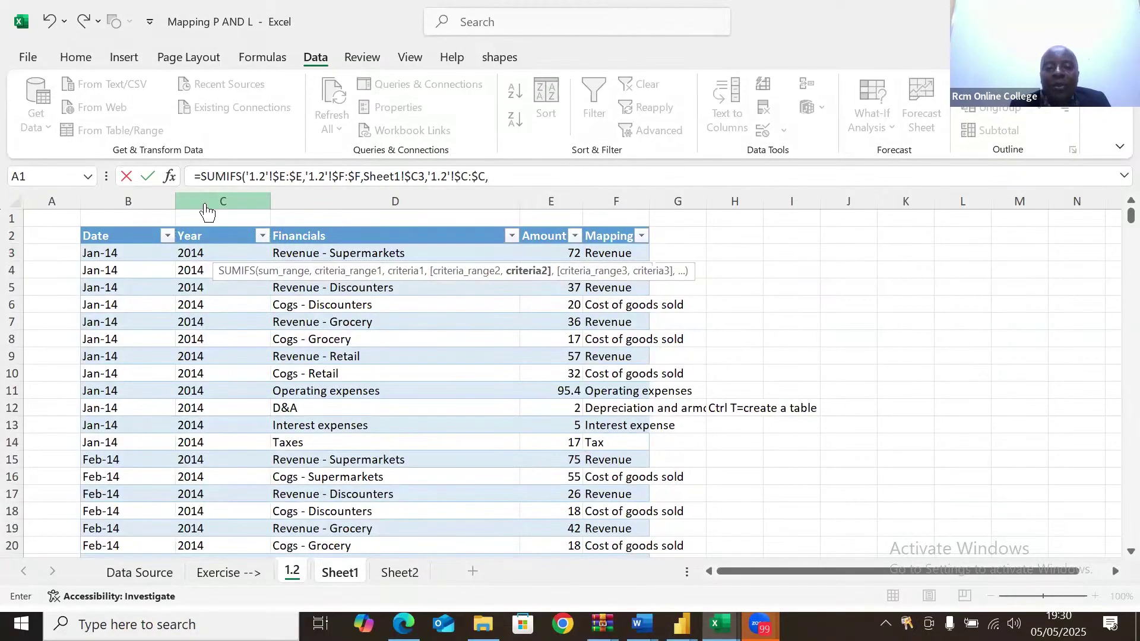
{"action": "left_click", "coordinate": [349, 573]}
{"action": "left_click", "coordinate": [254, 236]}
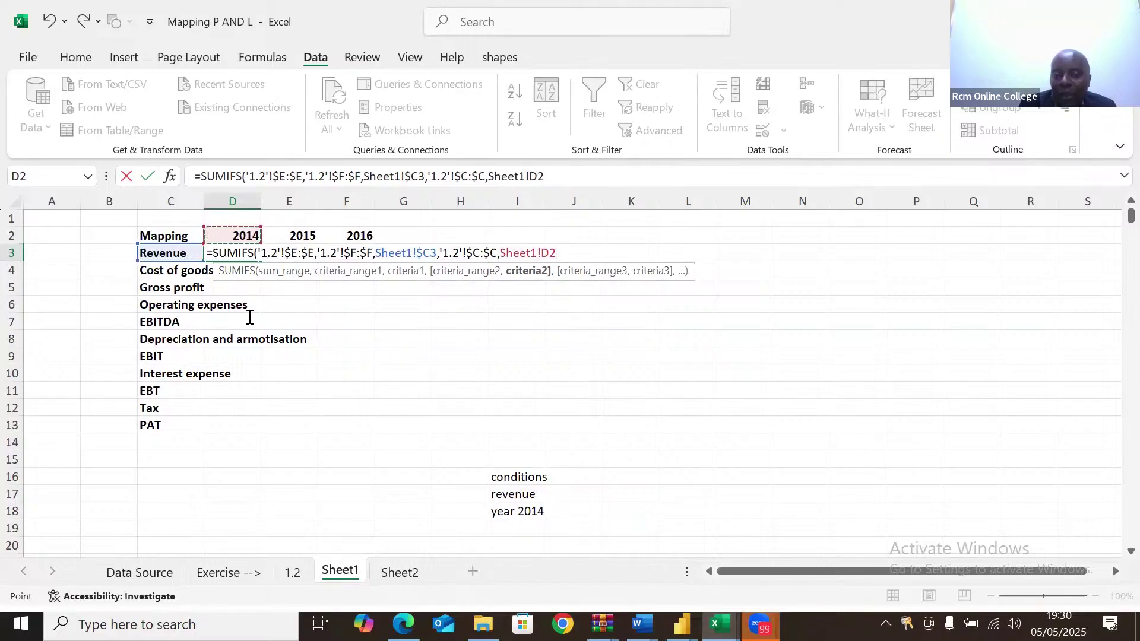
{"action": "left_click", "coordinate": [551, 253]}
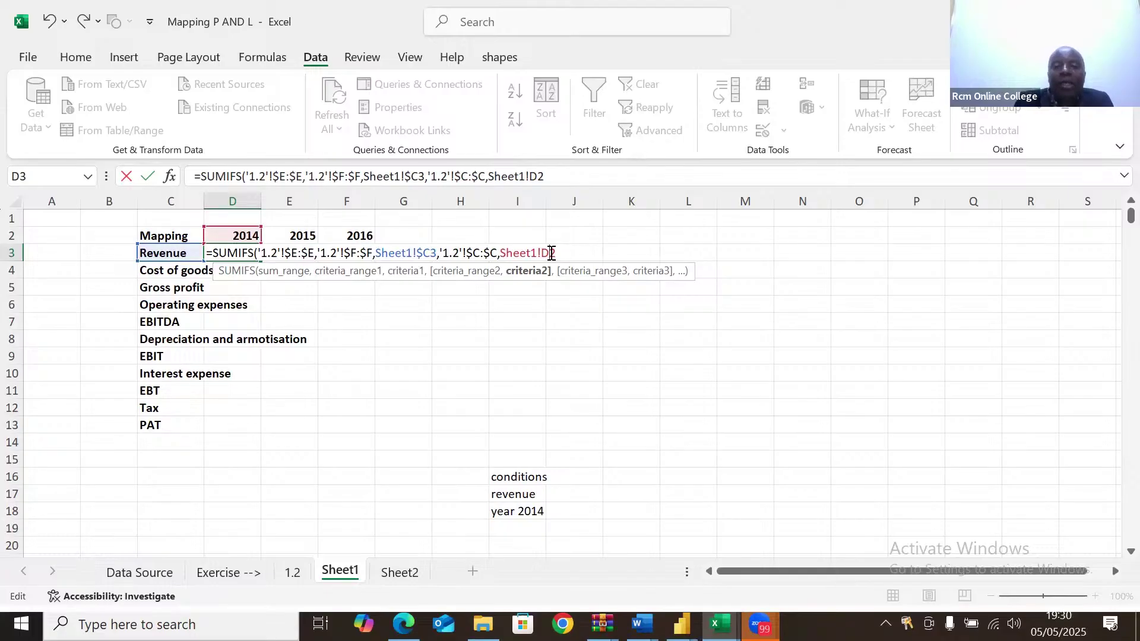
{"action": "type", "text": "$2"}
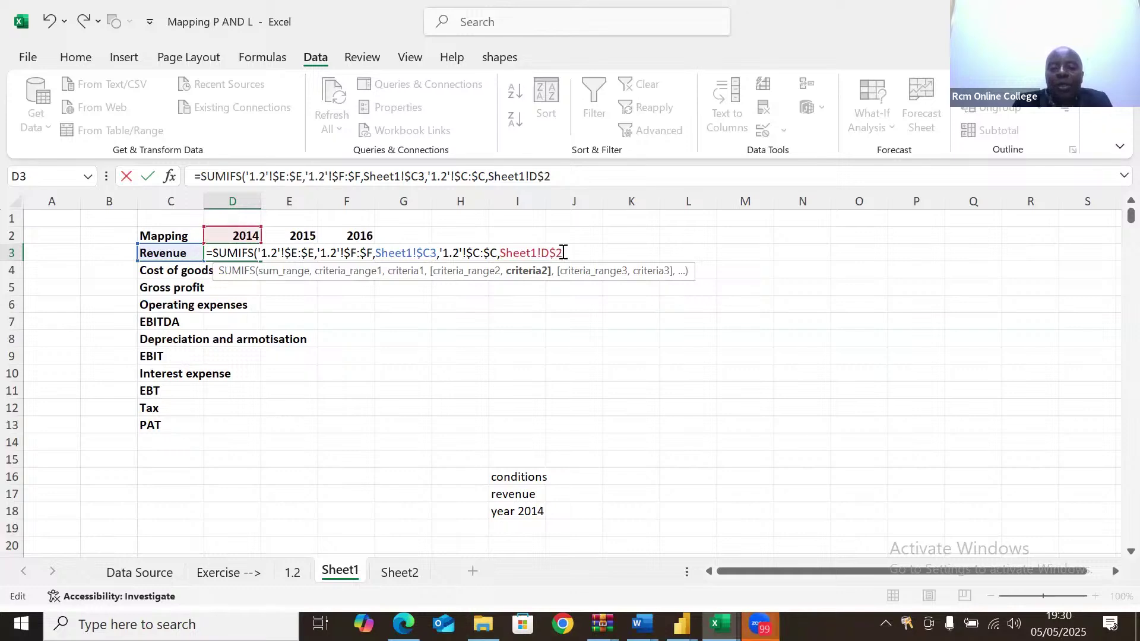
{"action": "type", "text": ")"}
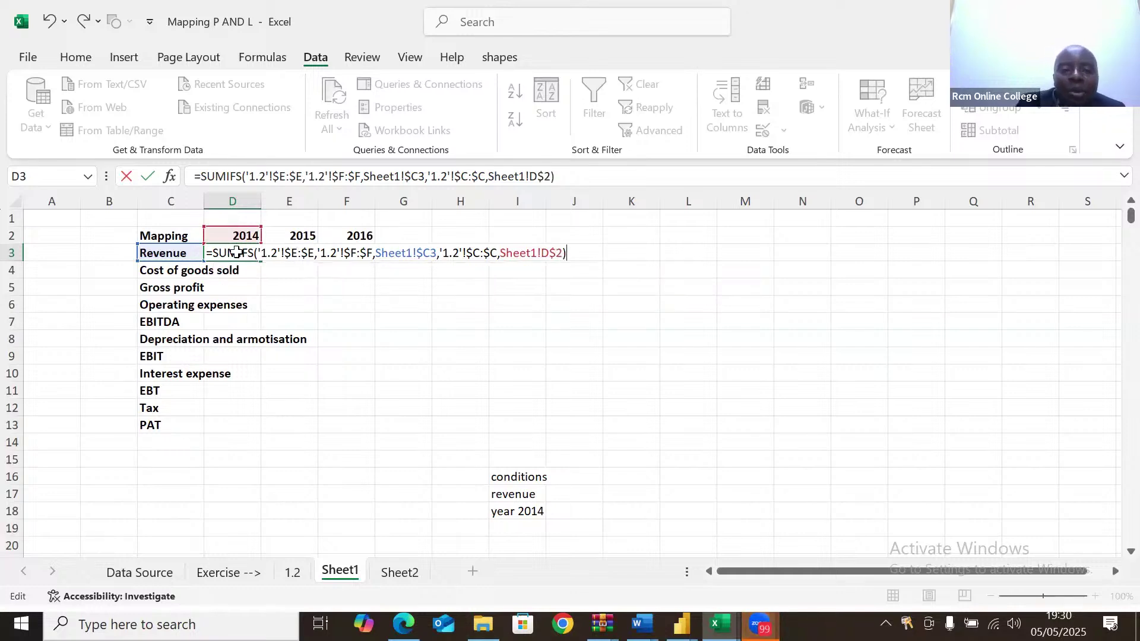
{"action": "key", "text": "ctrl+Return"}
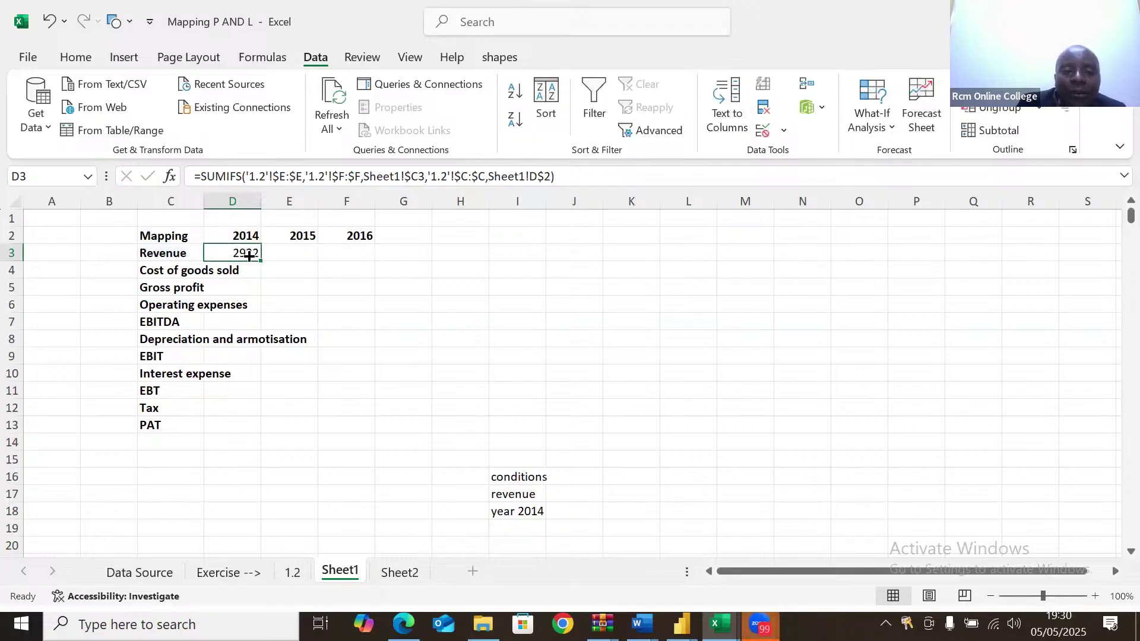
Try filling the D3 revenue formula across to F3 and undo the fill.
{"action": "left_click_drag", "start_coordinate": [260, 260], "coordinate": [371, 257]}
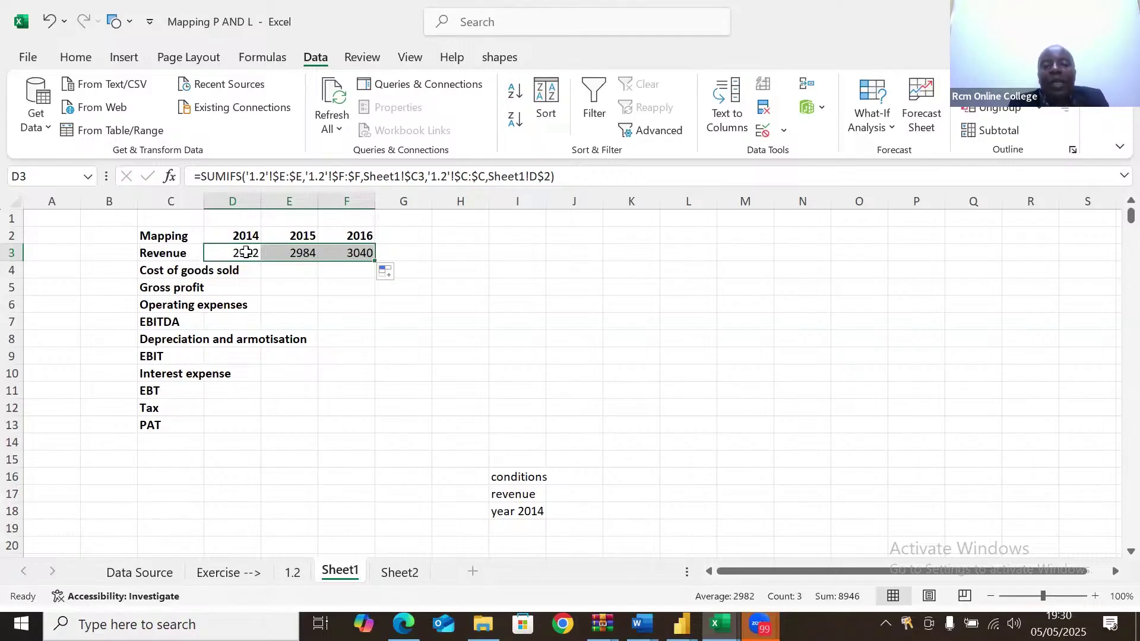
{"action": "key", "text": "ctrl+c"}
{"action": "key", "text": "Escape"}
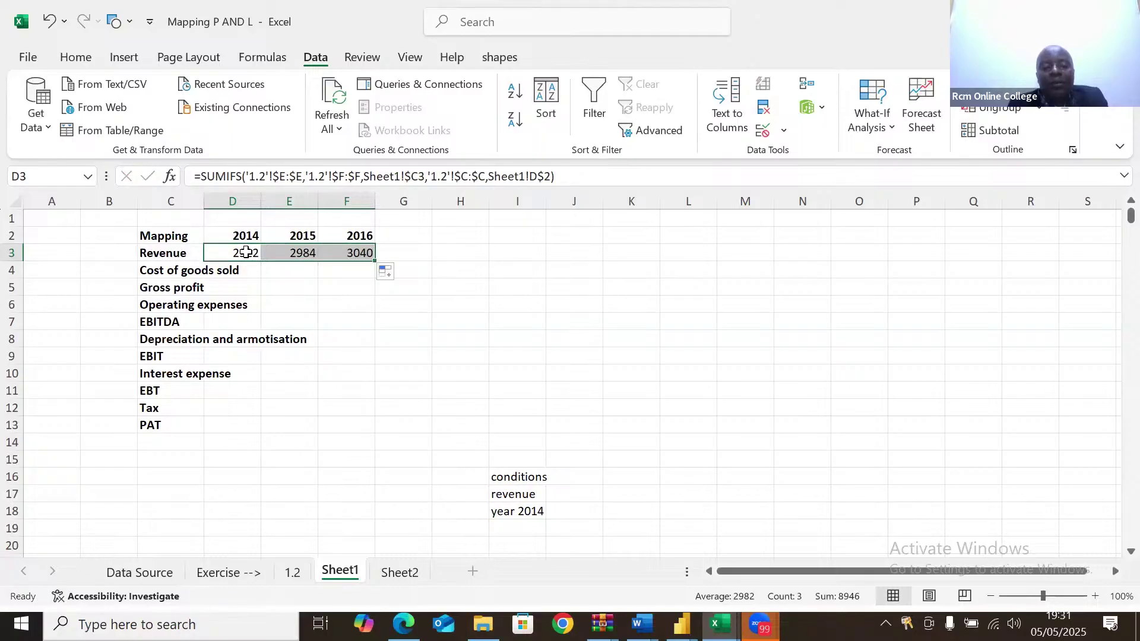
{"action": "key", "text": "ctrl+z"}
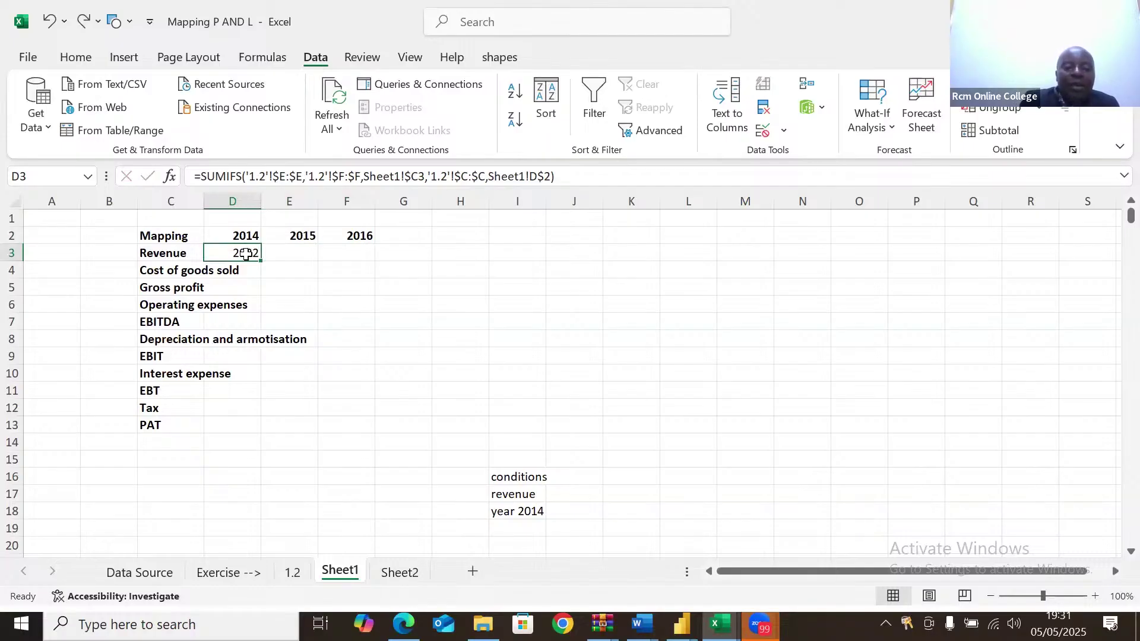
Copy the 2014 revenue formula from D3 into the Cost of goods sold cell D4, pasting only the formula.
{"action": "key", "text": "ctrl+c"}
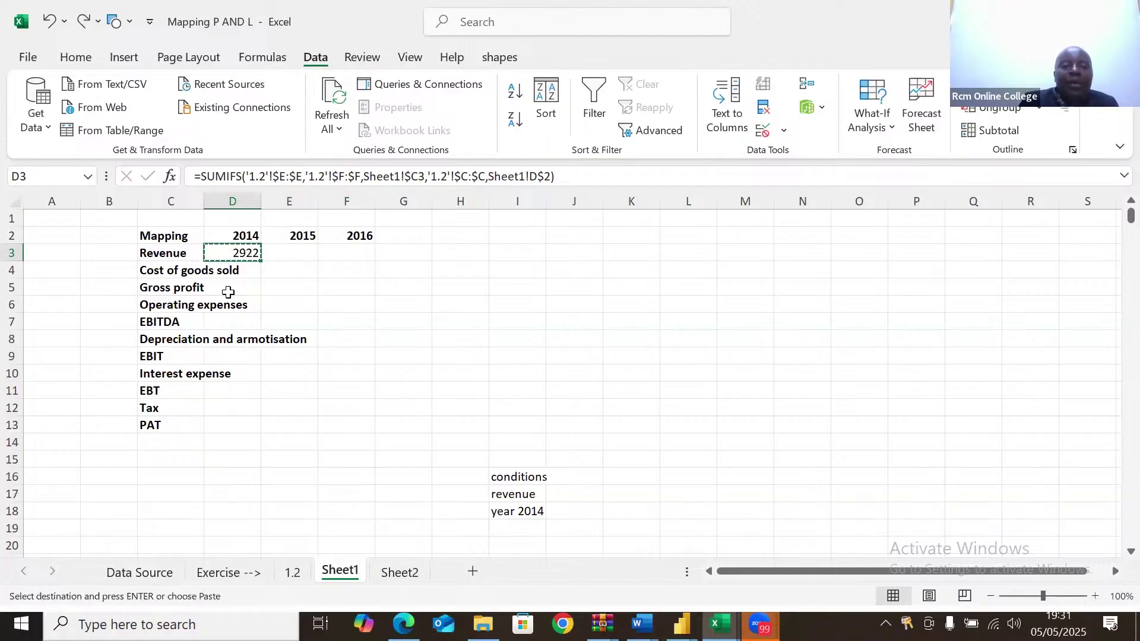
{"action": "left_click", "coordinate": [236, 269]}
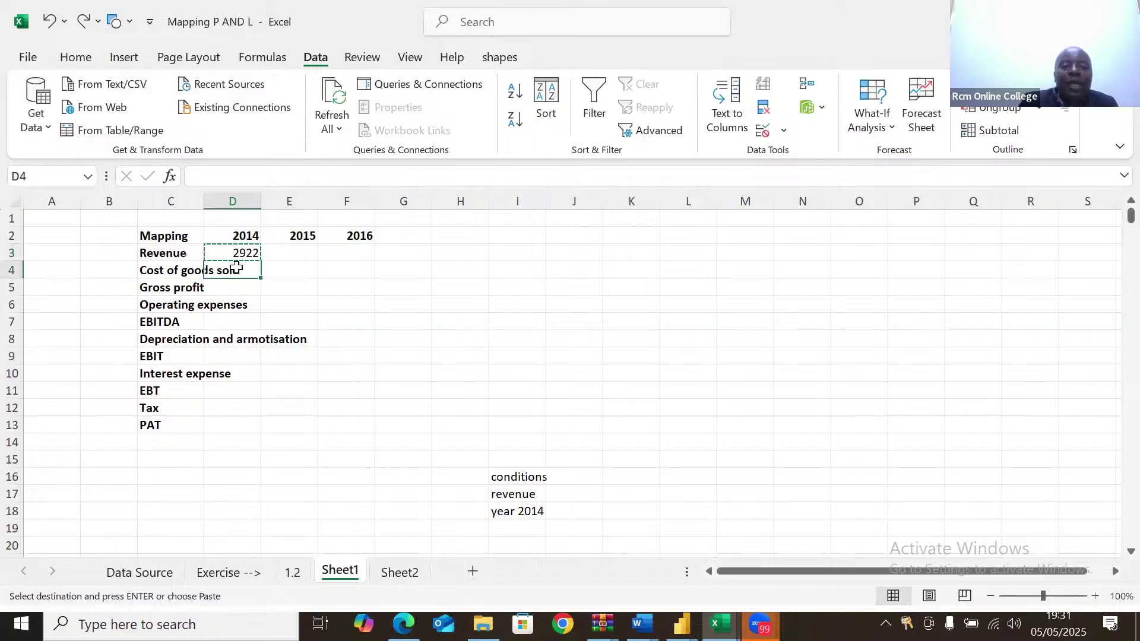
{"action": "right_click", "coordinate": [238, 271]}
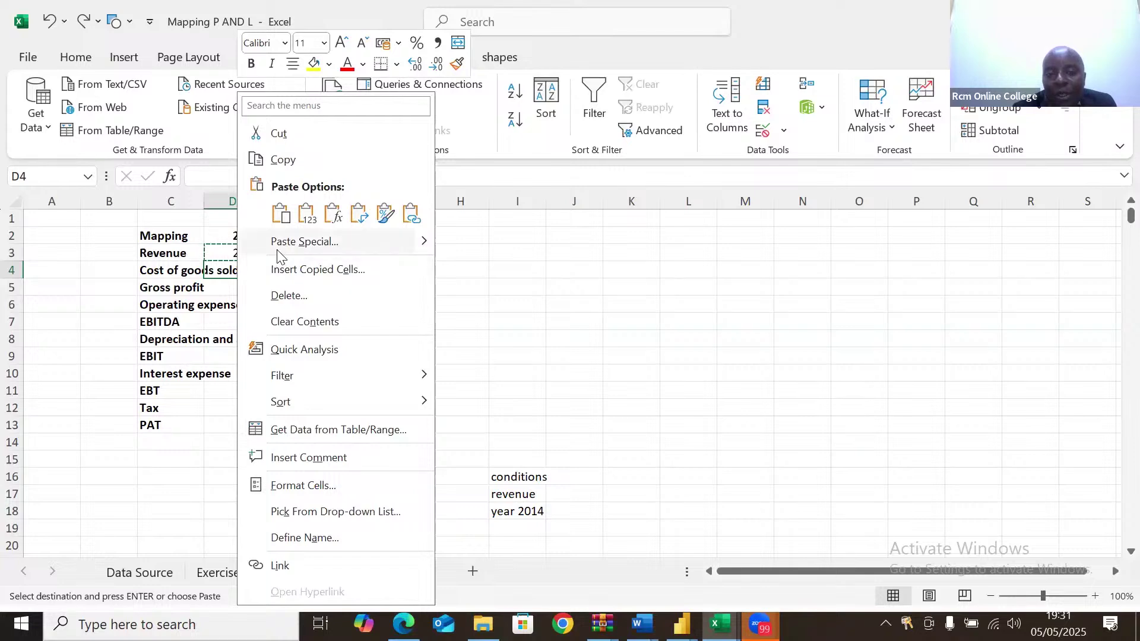
{"action": "left_click", "coordinate": [332, 214]}
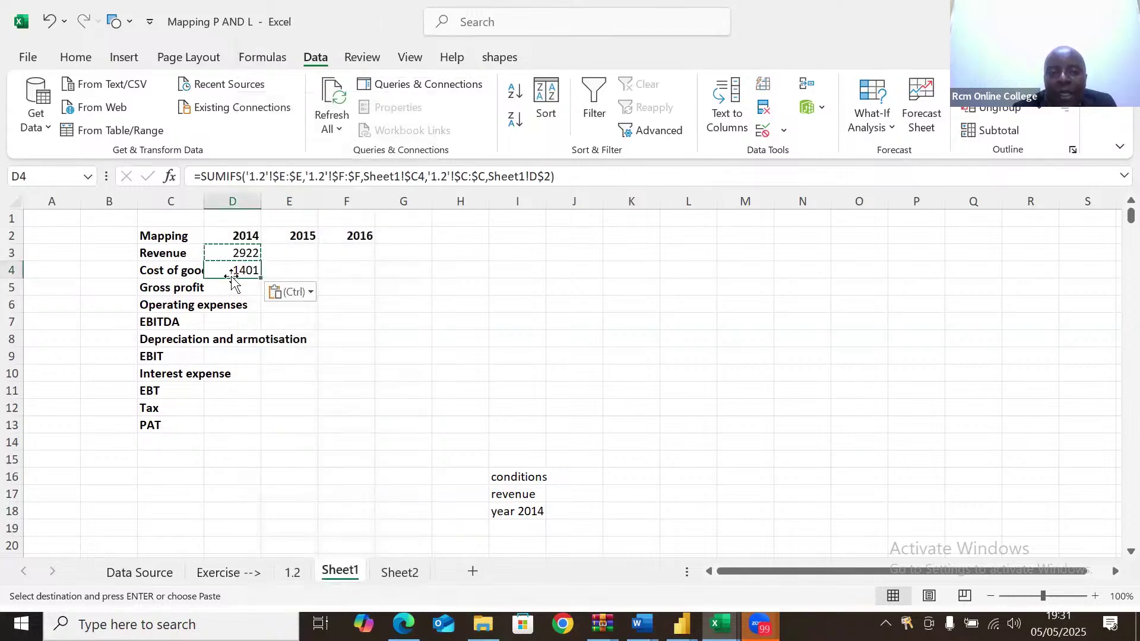
Negate the D4 formula to =-SUMIFS(...) and fill it down column D to the PAT row, D13.
{"action": "left_click", "coordinate": [202, 176]}
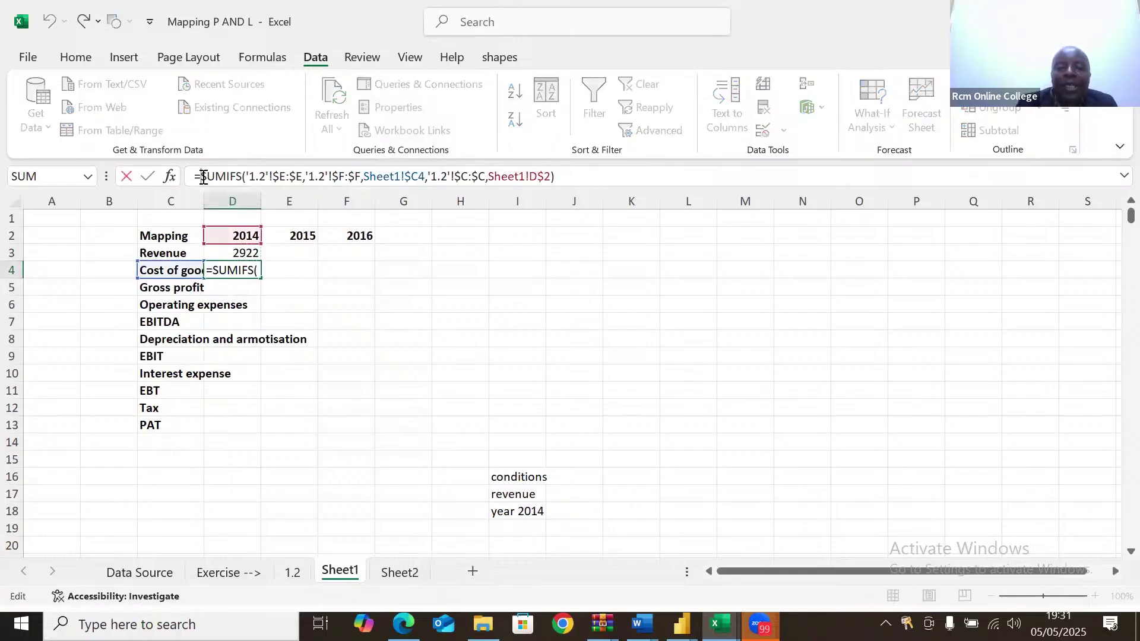
{"action": "type", "text": "$"}
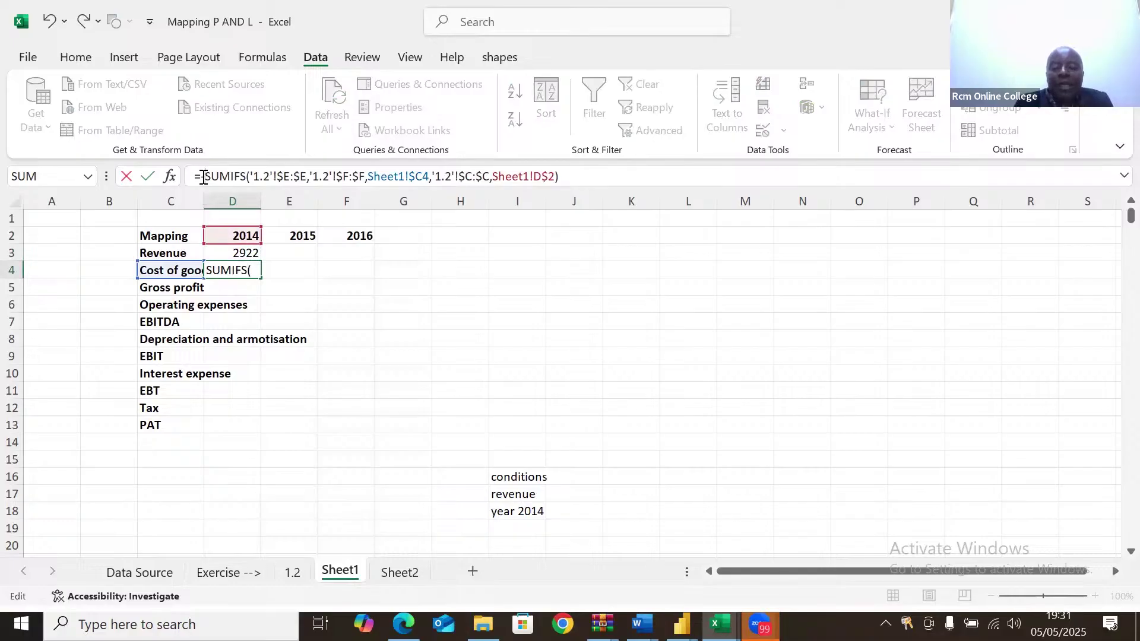
{"action": "key", "text": "ctrl+Return"}
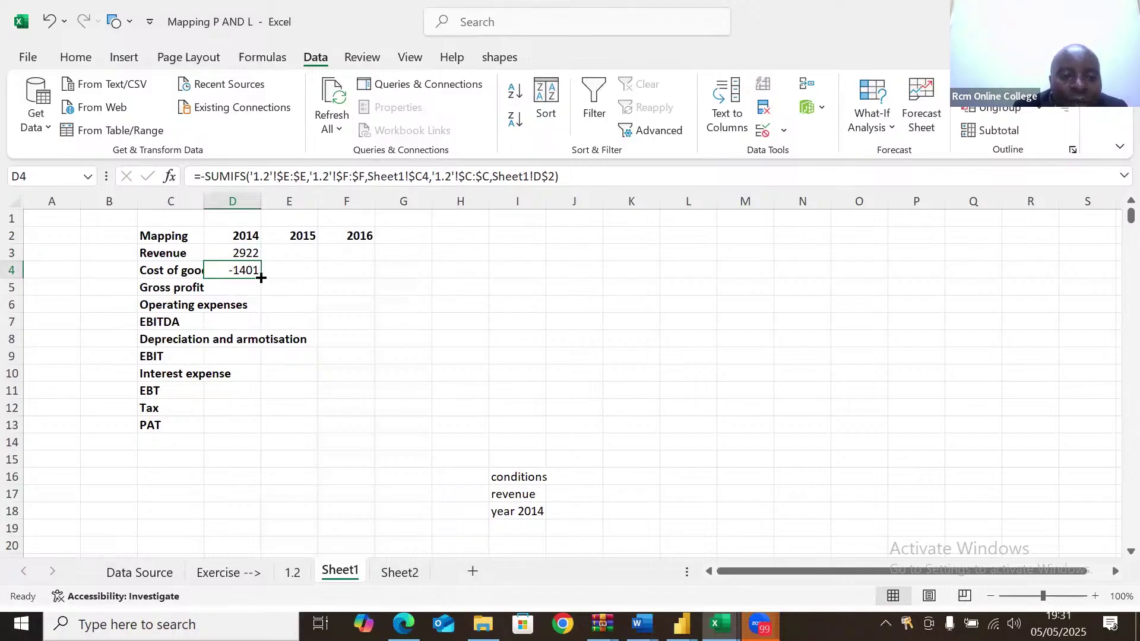
{"action": "left_click_drag", "start_coordinate": [261, 278], "coordinate": [266, 431]}
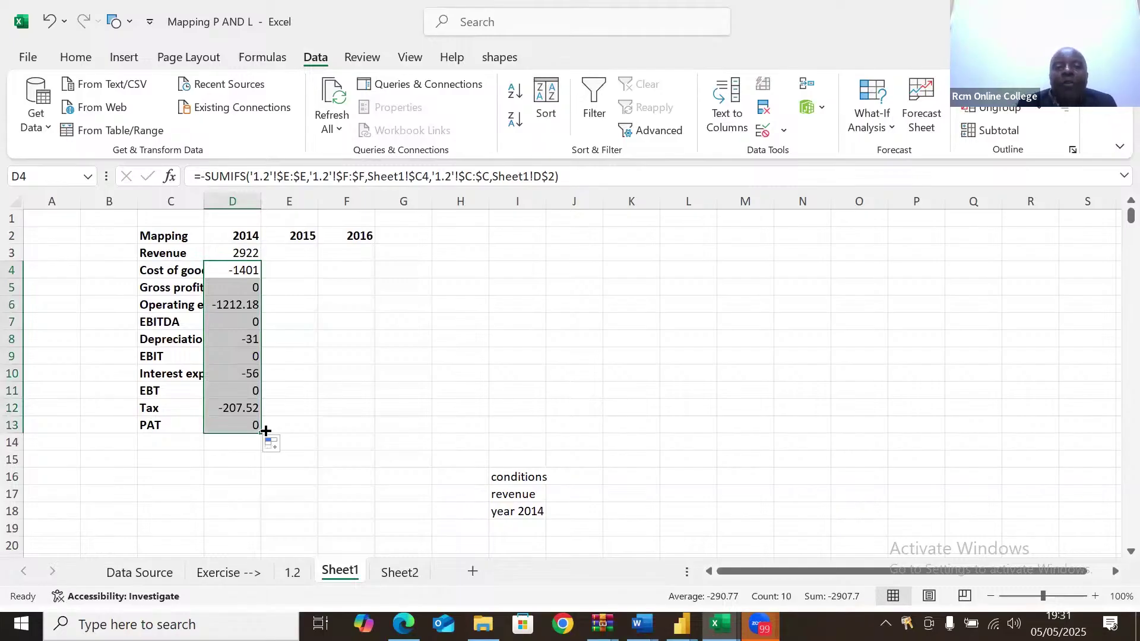
Replace the 2014 gross profit in D5 with =SUM(D3:D4) and the EBITDA in D7 with =SUM(D5:D6).
{"action": "left_click", "coordinate": [251, 286]}
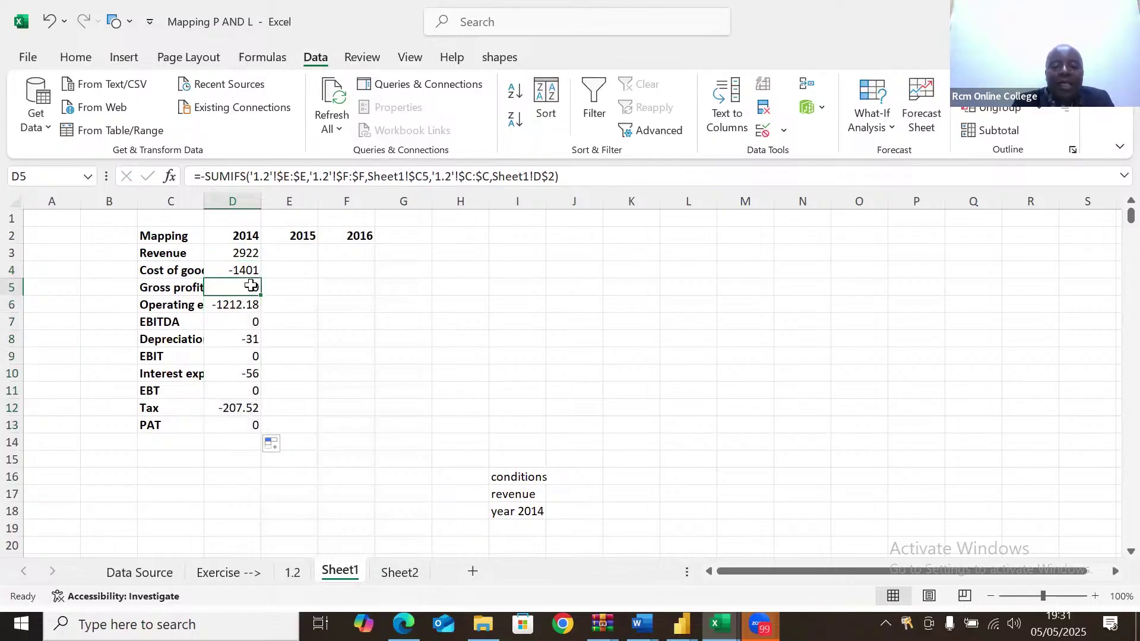
{"action": "key", "text": "alt+equal"}
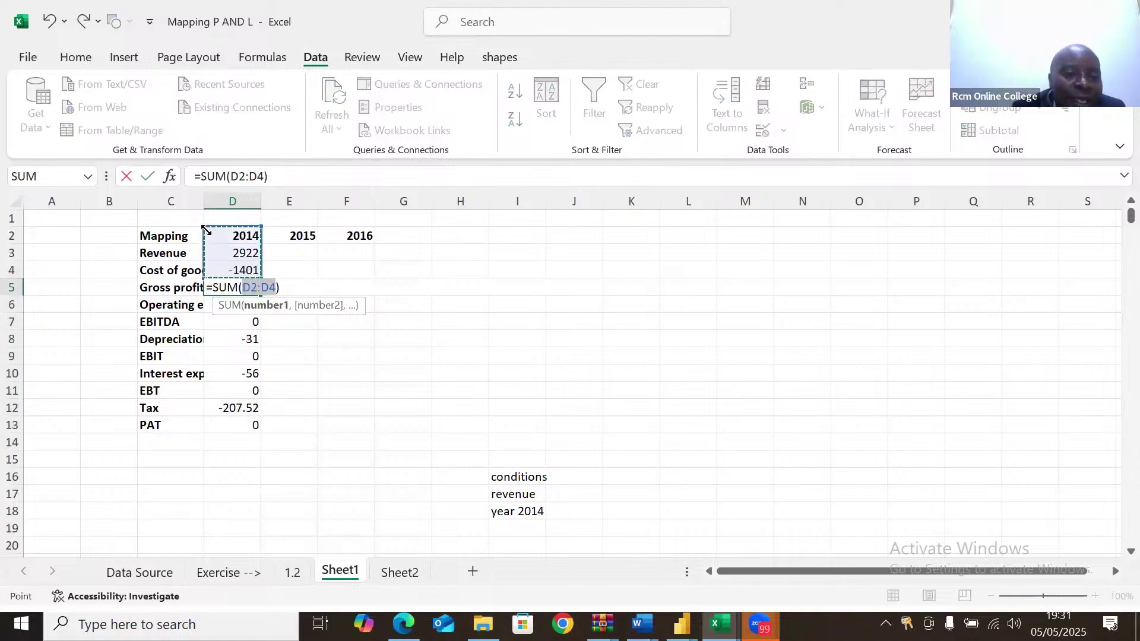
{"action": "left_click_drag", "start_coordinate": [202, 227], "coordinate": [207, 236]}
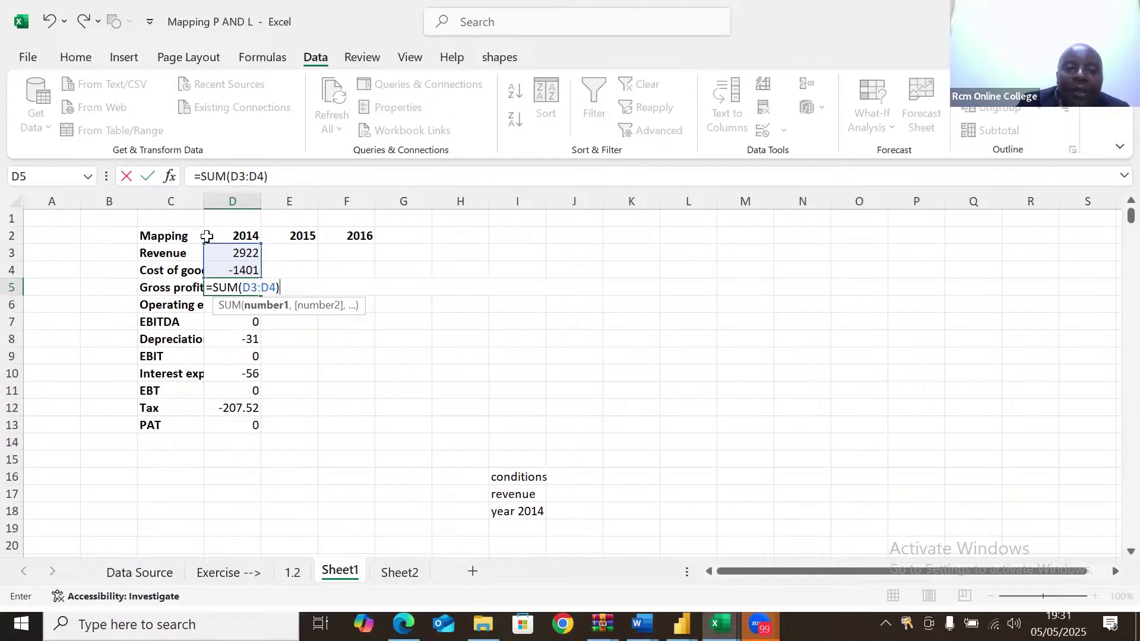
{"action": "key", "text": "ctrl+Return"}
{"action": "key", "text": "Down"}
{"action": "key", "text": "Down"}
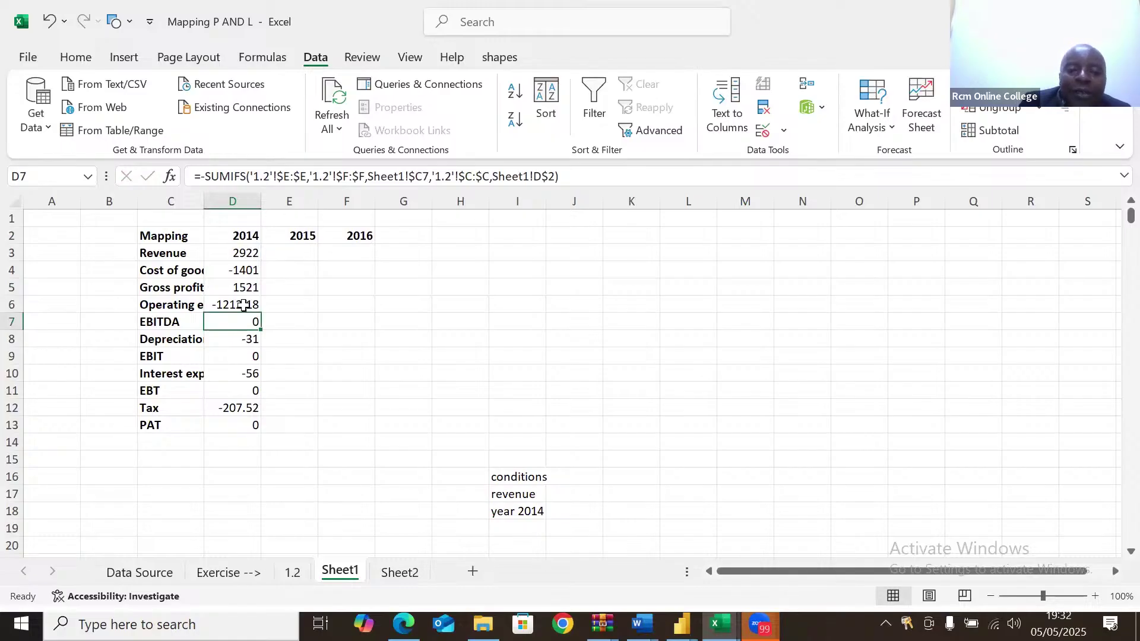
{"action": "key", "text": "alt+equal"}
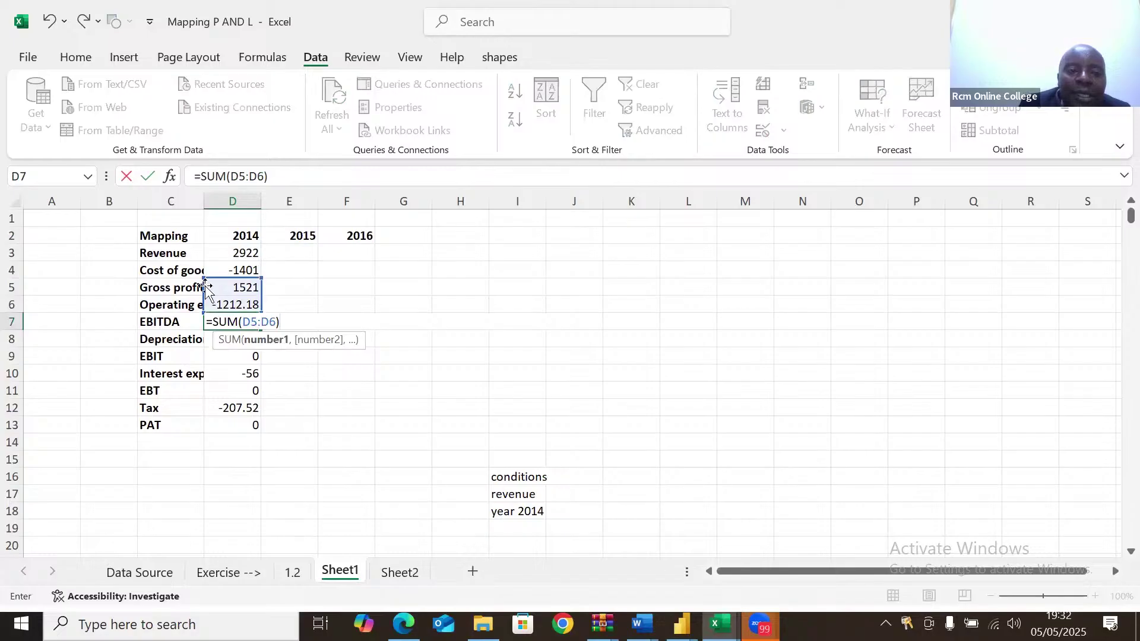
{"action": "key", "text": "Return"}
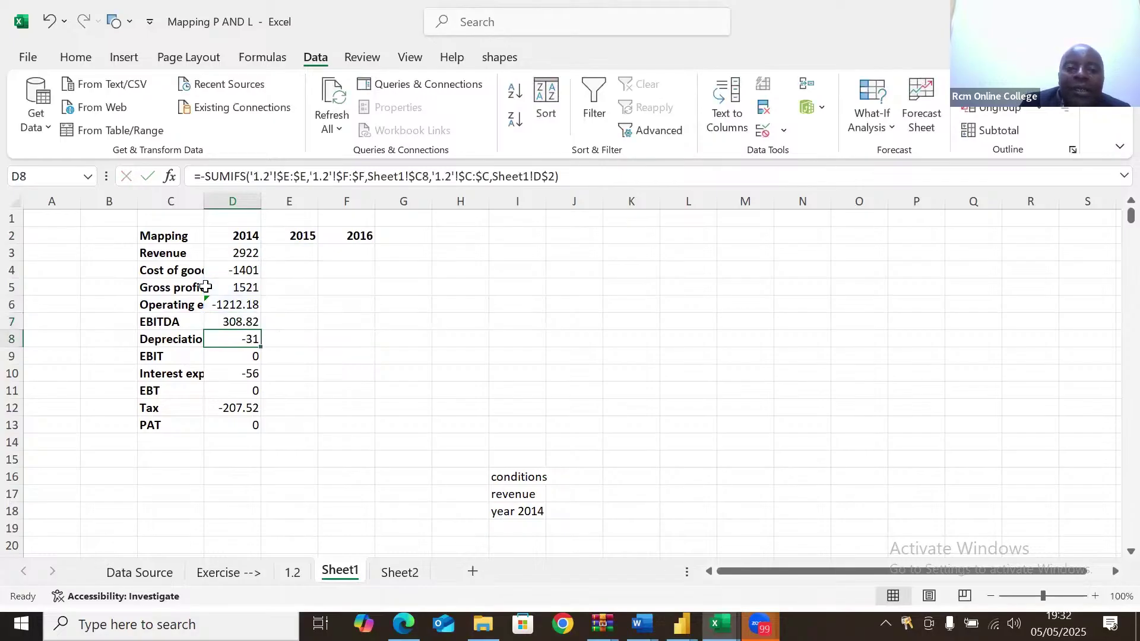
Replace the 2014 EBIT in D9 with =SUM(D7:D8) and the EBT in D11 with =SUM(D9:D10).
{"action": "left_click", "coordinate": [253, 356]}
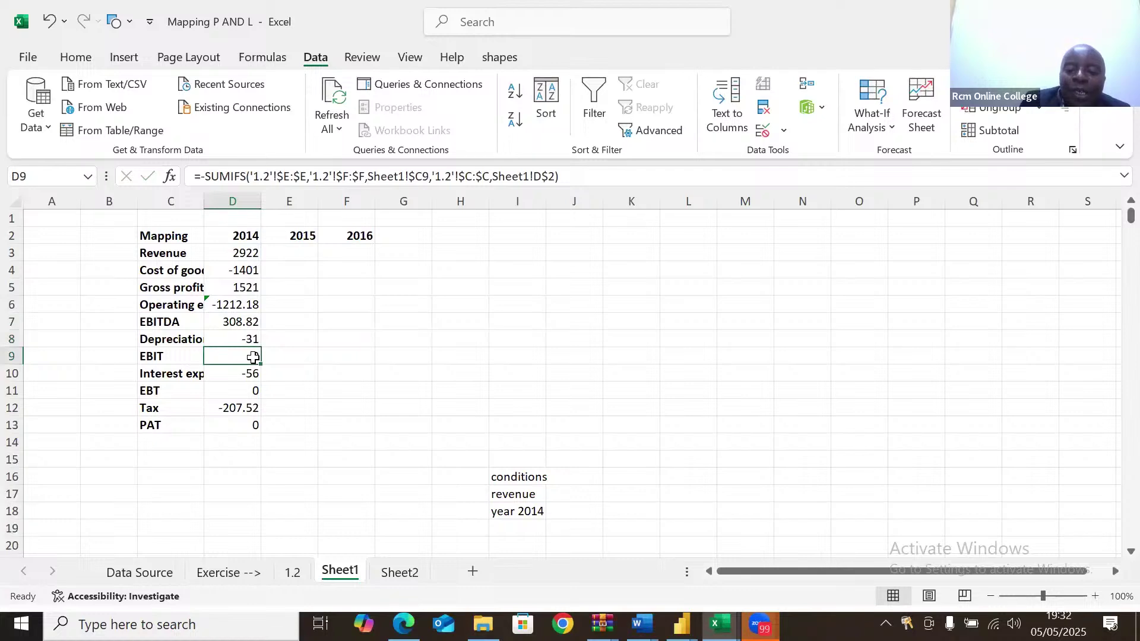
{"action": "key", "text": "alt+equal"}
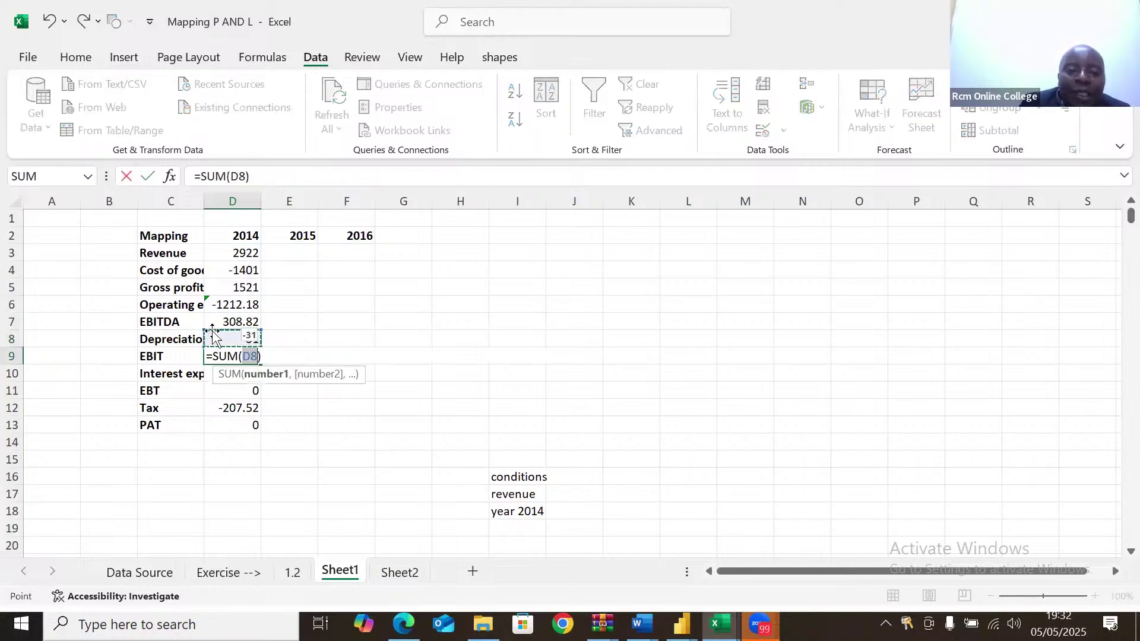
{"action": "left_click_drag", "start_coordinate": [203, 326], "coordinate": [204, 319]}
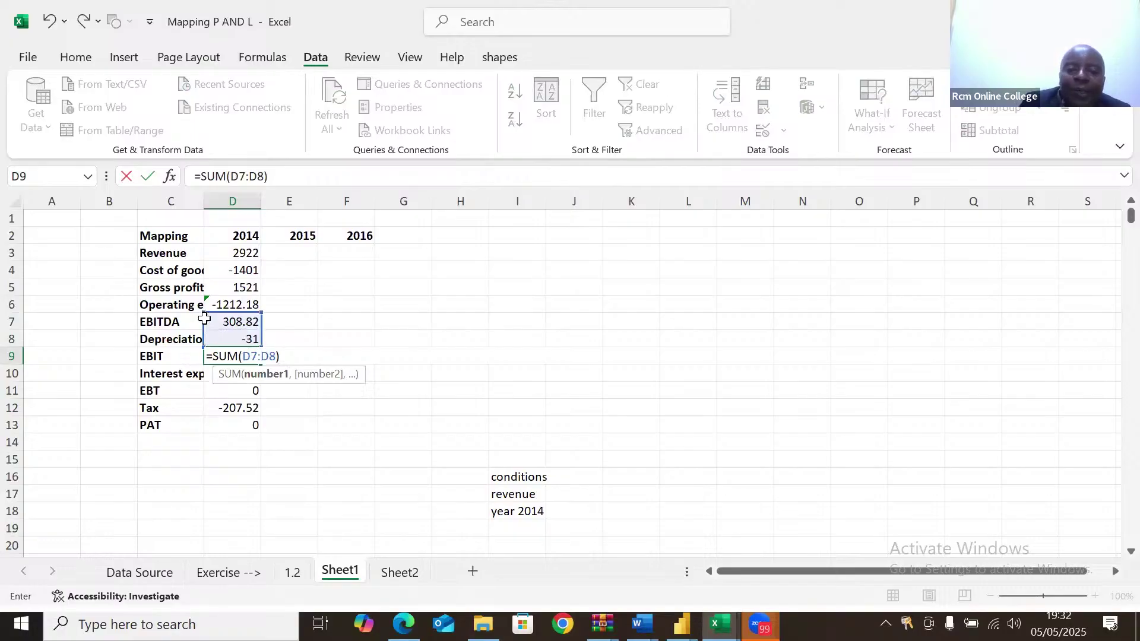
{"action": "key", "text": "Return"}
{"action": "left_click", "coordinate": [251, 391]}
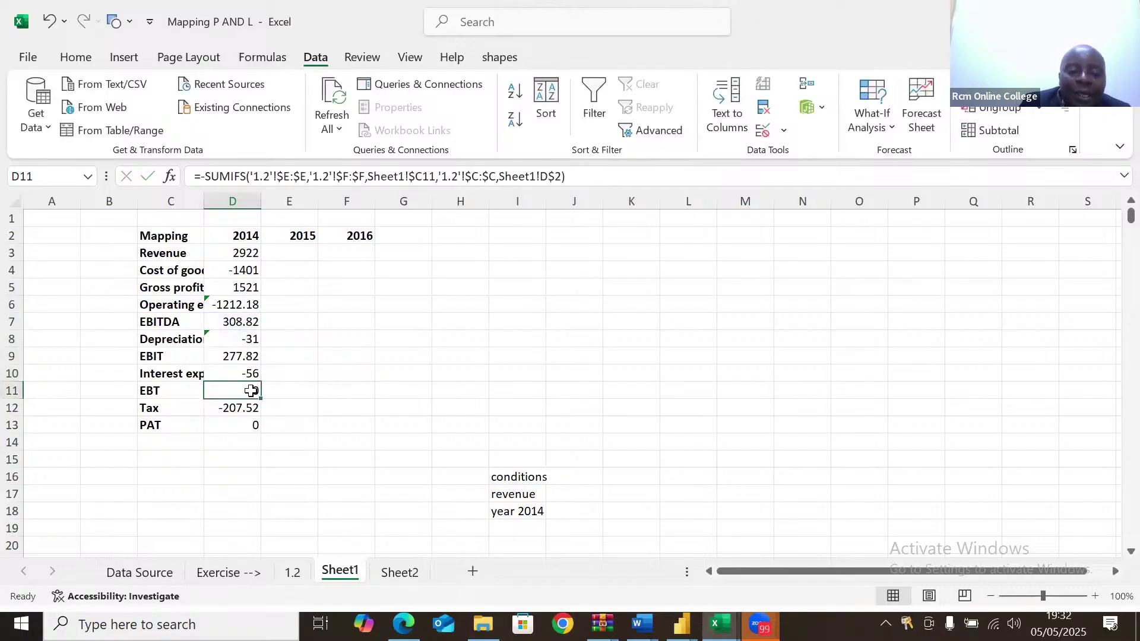
{"action": "type", "text": "=SUM("}
{"action": "left_click", "coordinate": [232, 373]}
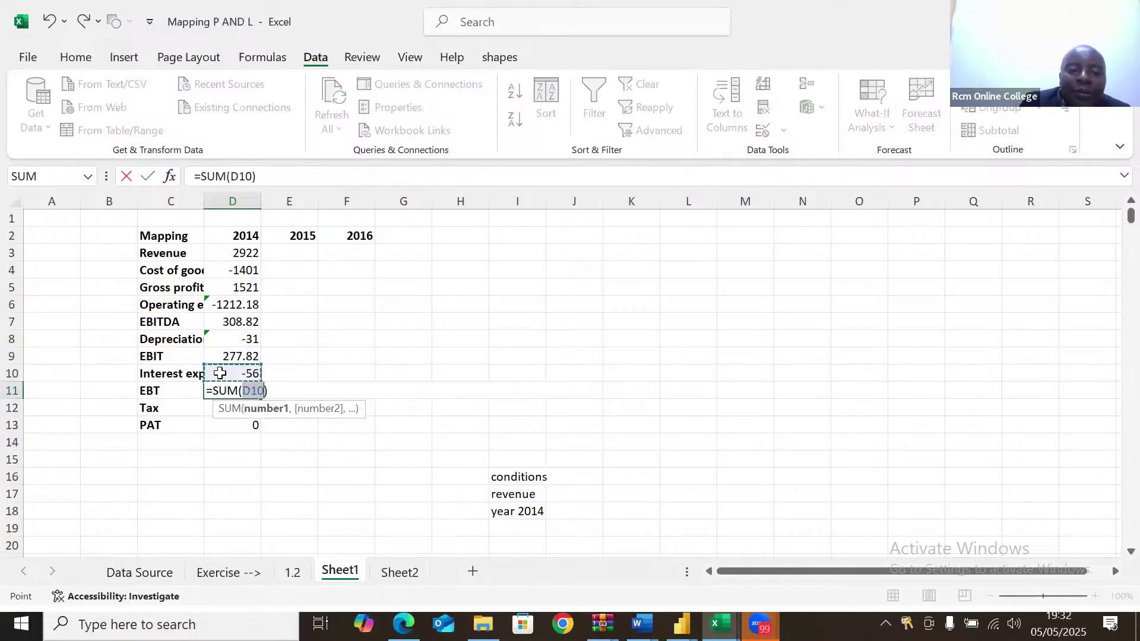
{"action": "left_click_drag", "start_coordinate": [202, 363], "coordinate": [203, 346]}
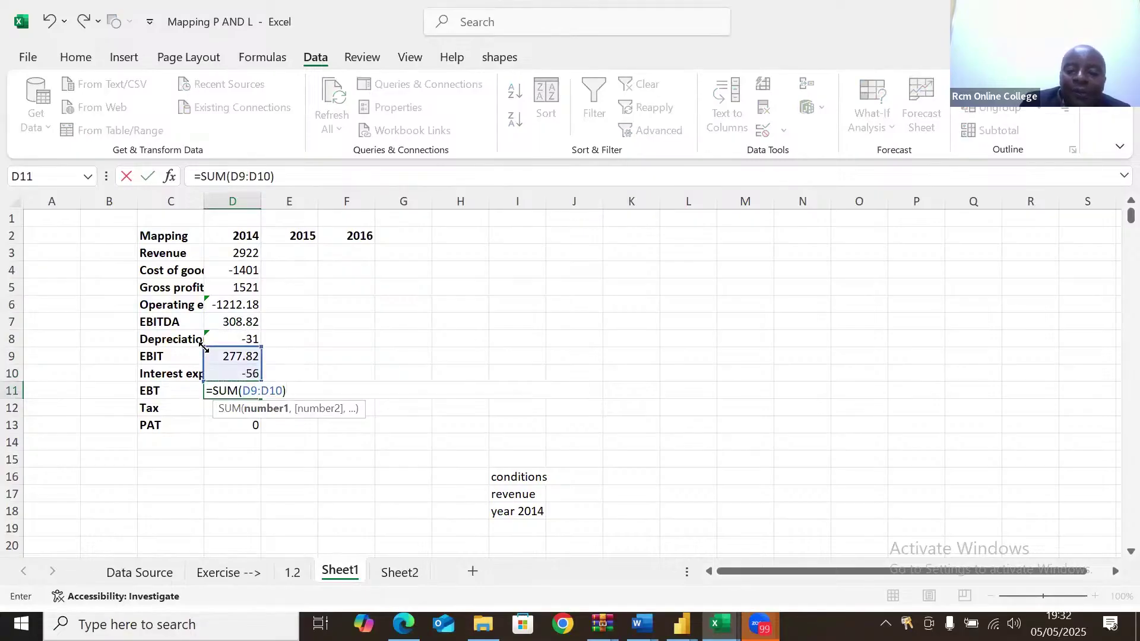
{"action": "key", "text": "ctrl+Return"}
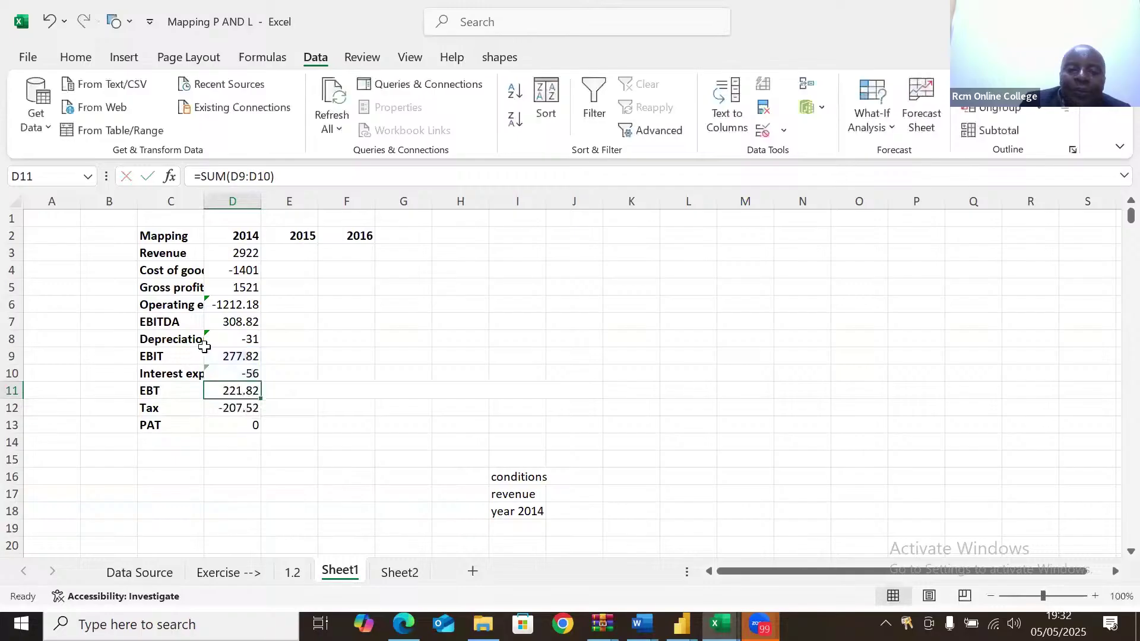
Replace the 2014 PAT in D13 with a sum of D11:D12, and fill D3:D13 across to the 2015 and 2016 columns.
{"action": "left_click", "coordinate": [252, 425]}
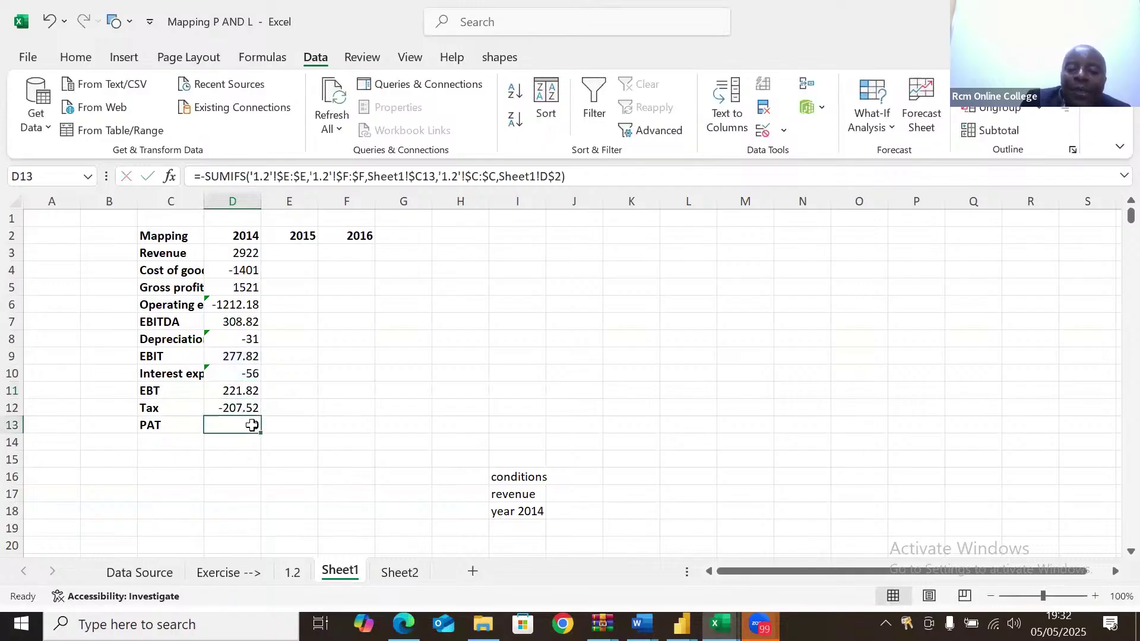
{"action": "key", "text": "alt+equal"}
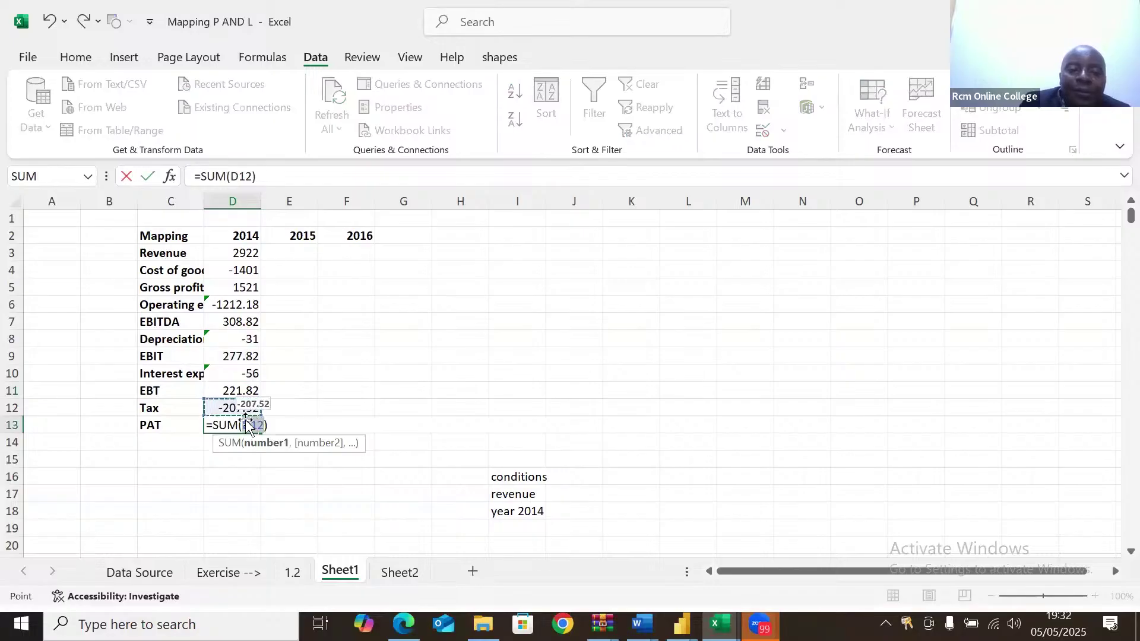
{"action": "left_click_drag", "start_coordinate": [204, 398], "coordinate": [204, 379]}
{"action": "key", "text": "Return"}
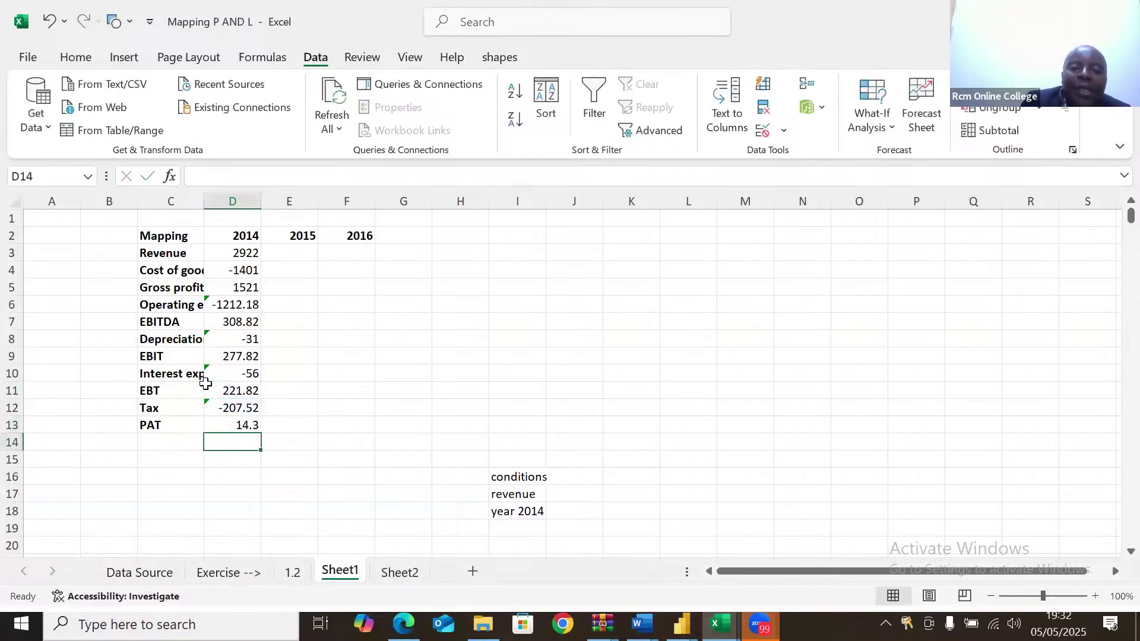
{"action": "left_click", "coordinate": [234, 253]}
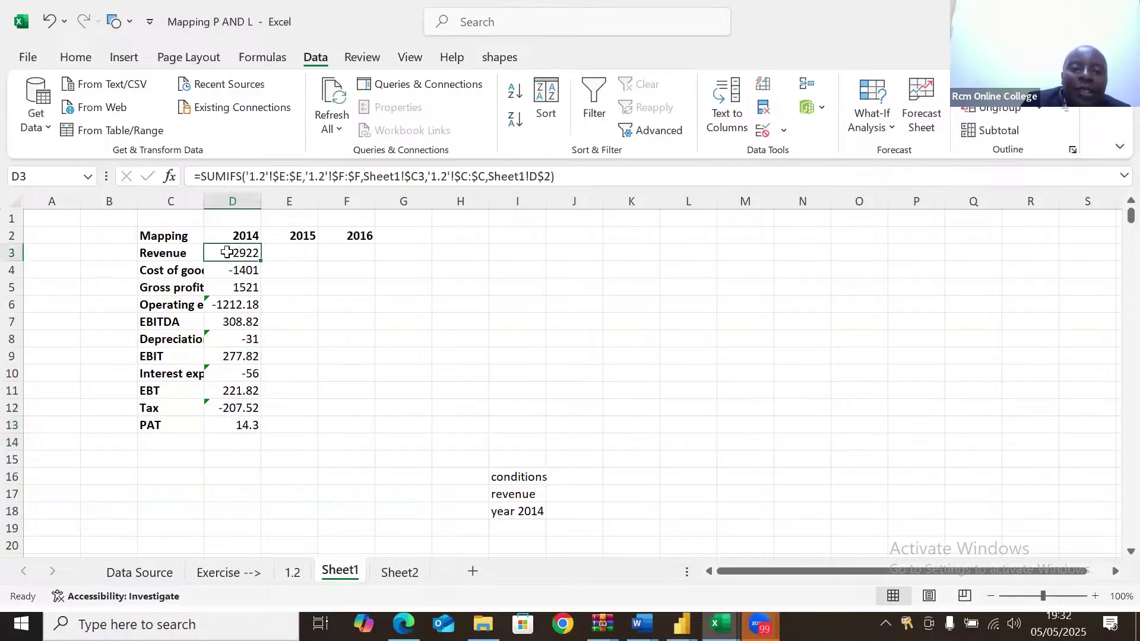
{"action": "left_click_drag", "start_coordinate": [234, 253], "coordinate": [377, 433]}
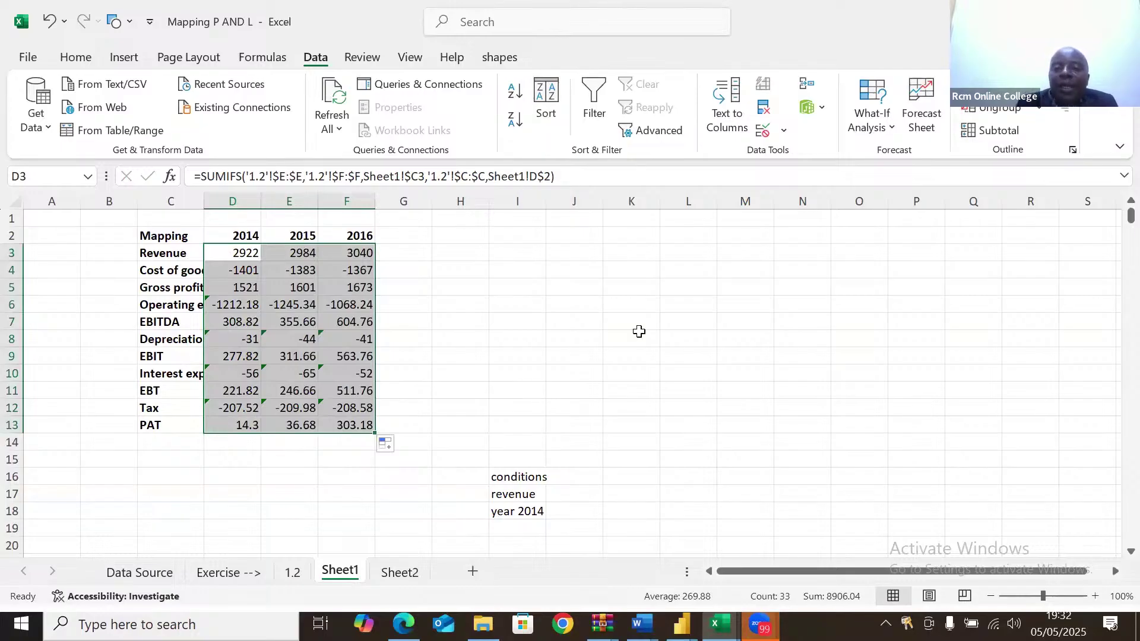
Enter the sample numbers 67 in L5 and 79 in L6, beside the profit and loss statement.
{"action": "left_click", "coordinate": [682, 289]}
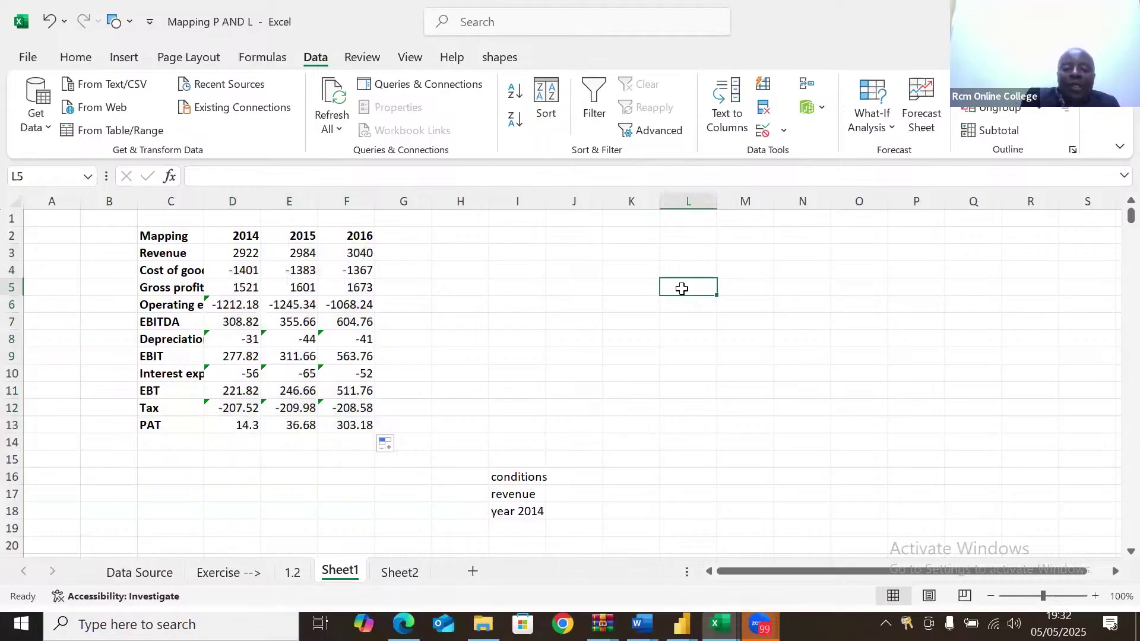
{"action": "type", "text": "67"}
{"action": "key", "text": "Return"}
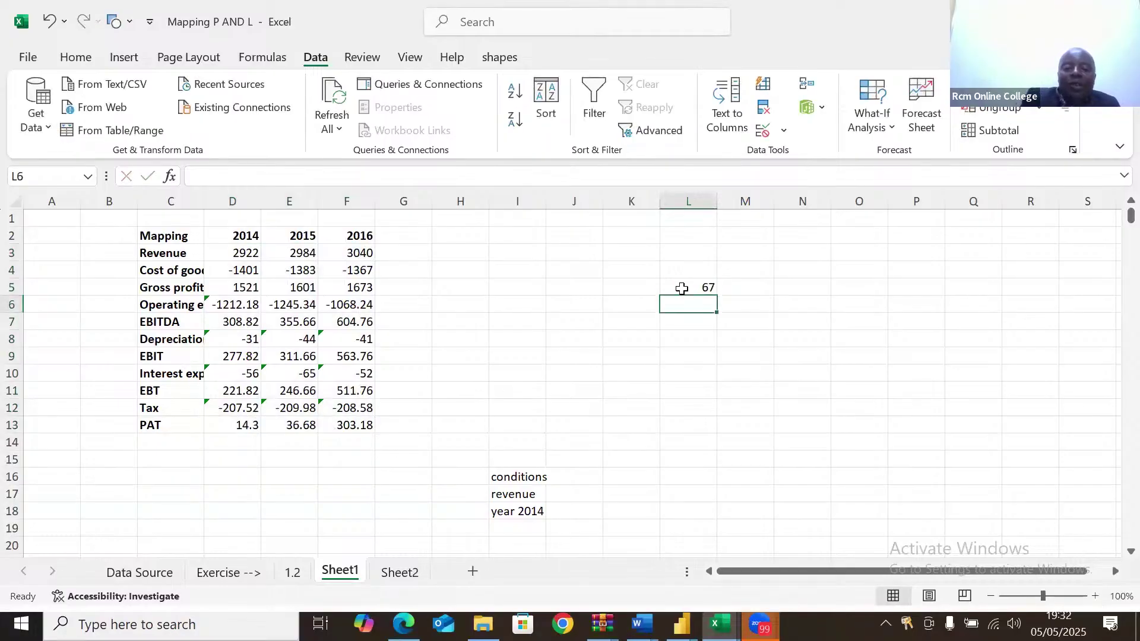
{"action": "type", "text": "79"}
{"action": "key", "text": "Return"}
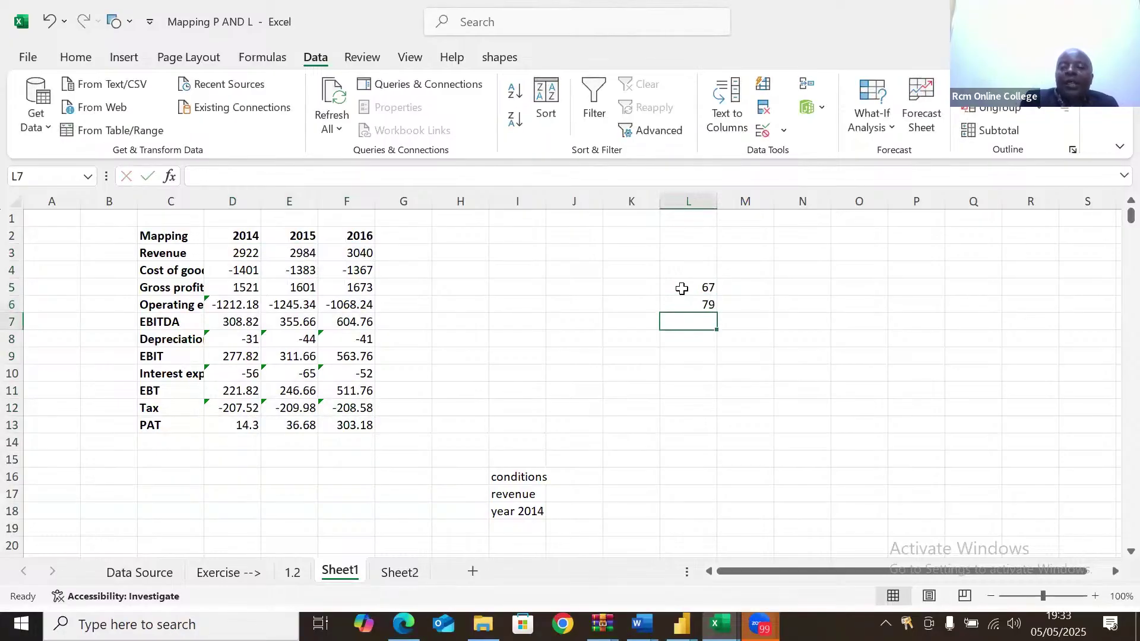
Enter the formula =SUM(L5:L7) in L7, with its own cell included in the range, and reselect L7.
{"action": "type", "text": "="}
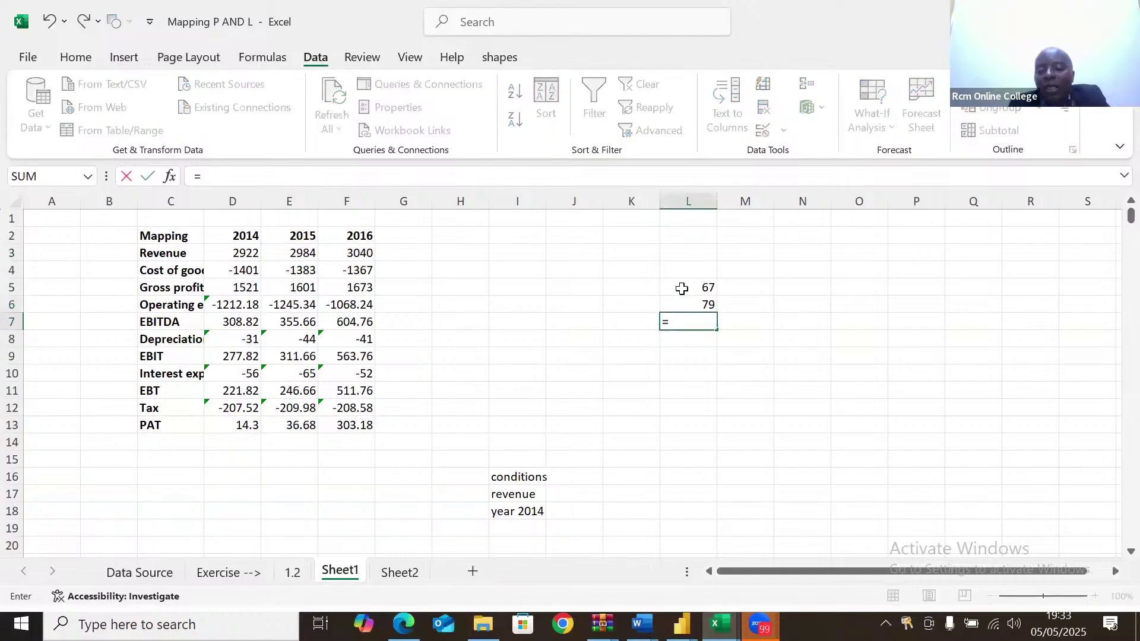
{"action": "type", "text": "SUM"}
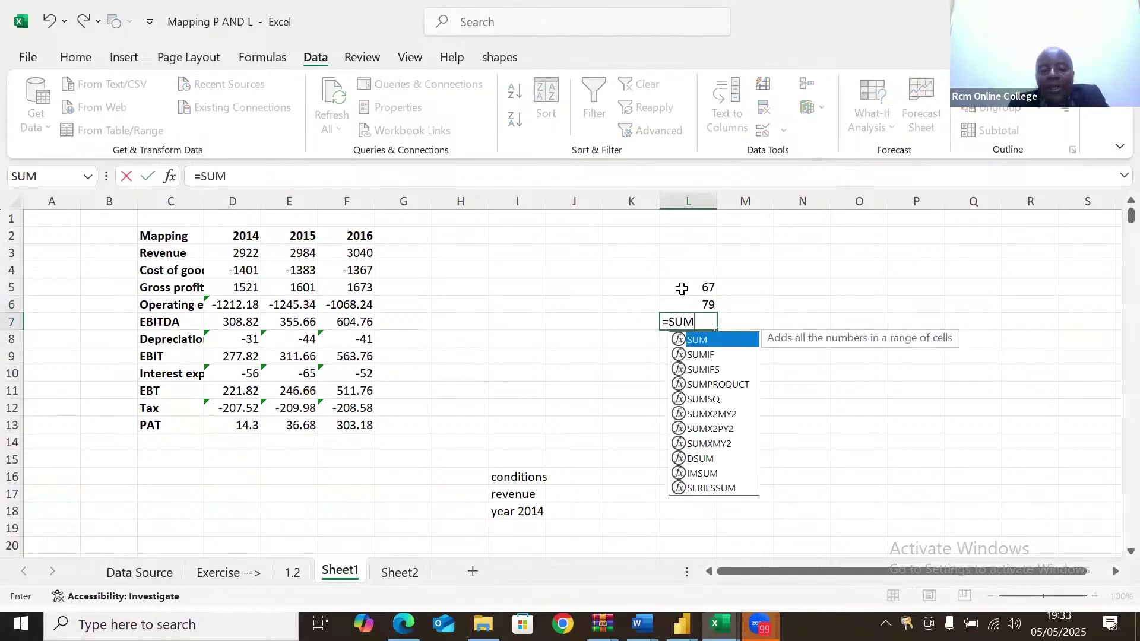
{"action": "type", "text": "("}
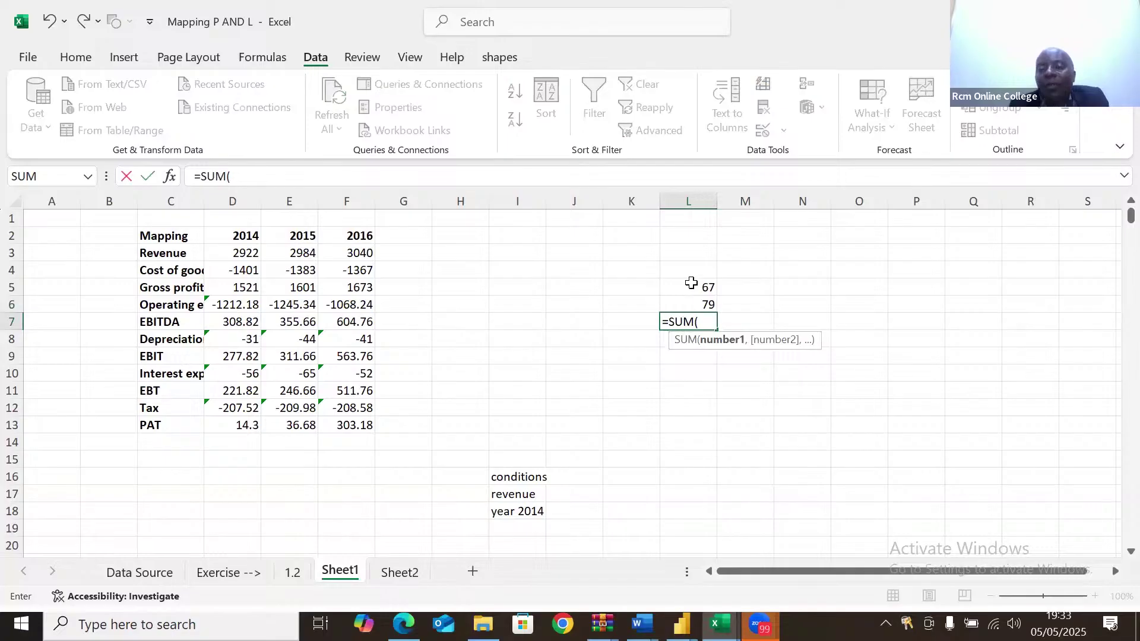
{"action": "left_click", "coordinate": [691, 283]}
{"action": "left_click_drag", "start_coordinate": [691, 283], "coordinate": [692, 316]}
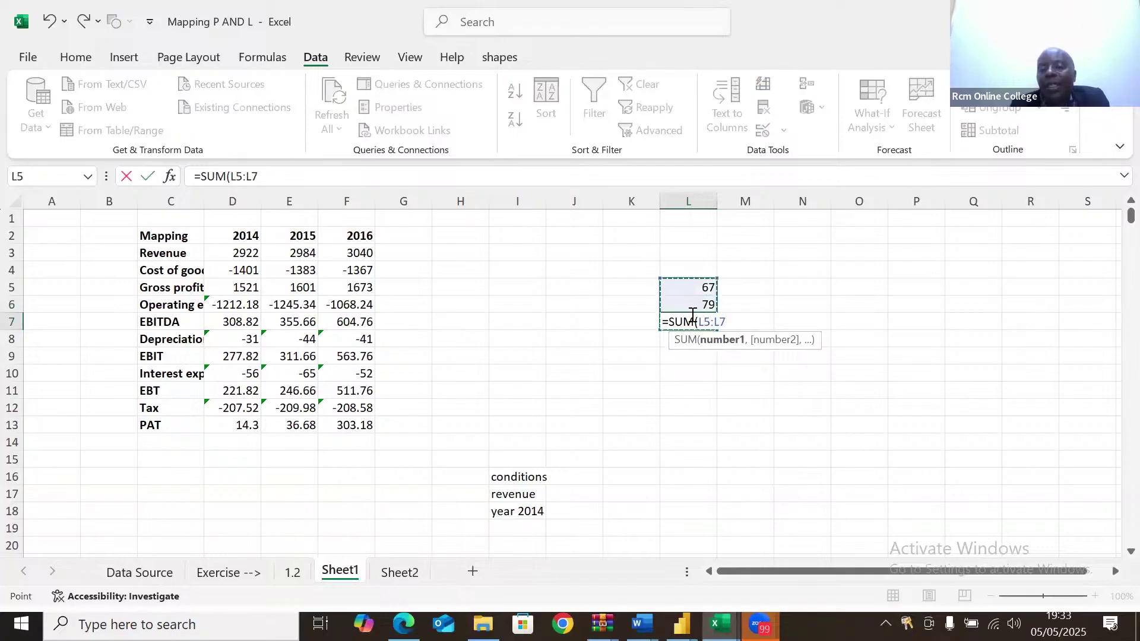
{"action": "key", "text": "Return"}
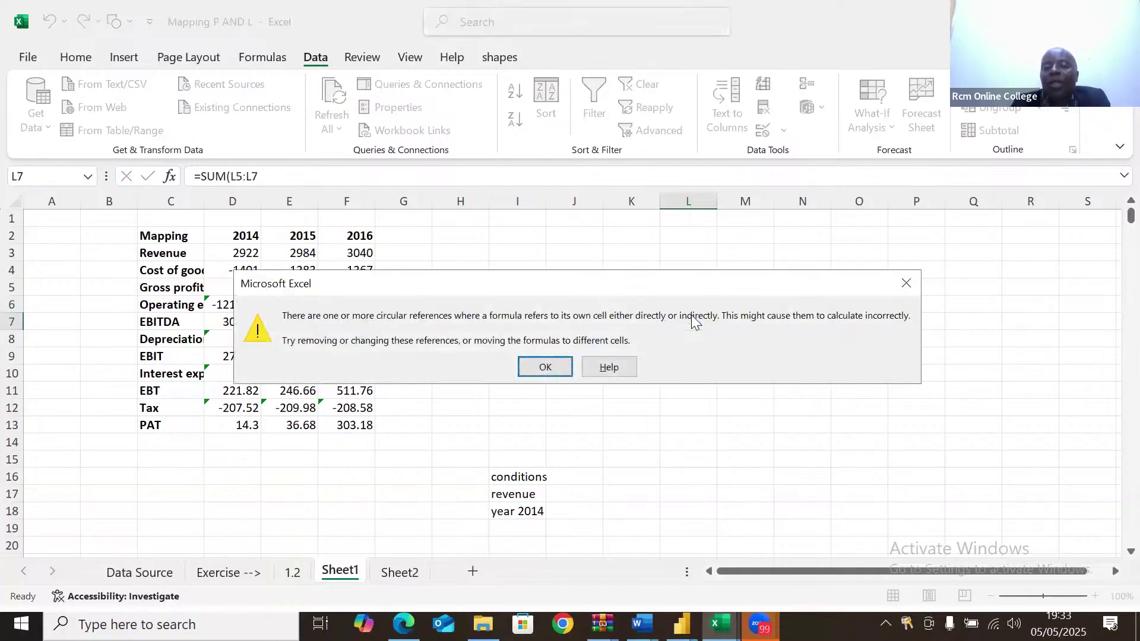
{"action": "left_click", "coordinate": [914, 283]}
{"action": "left_click", "coordinate": [710, 320]}
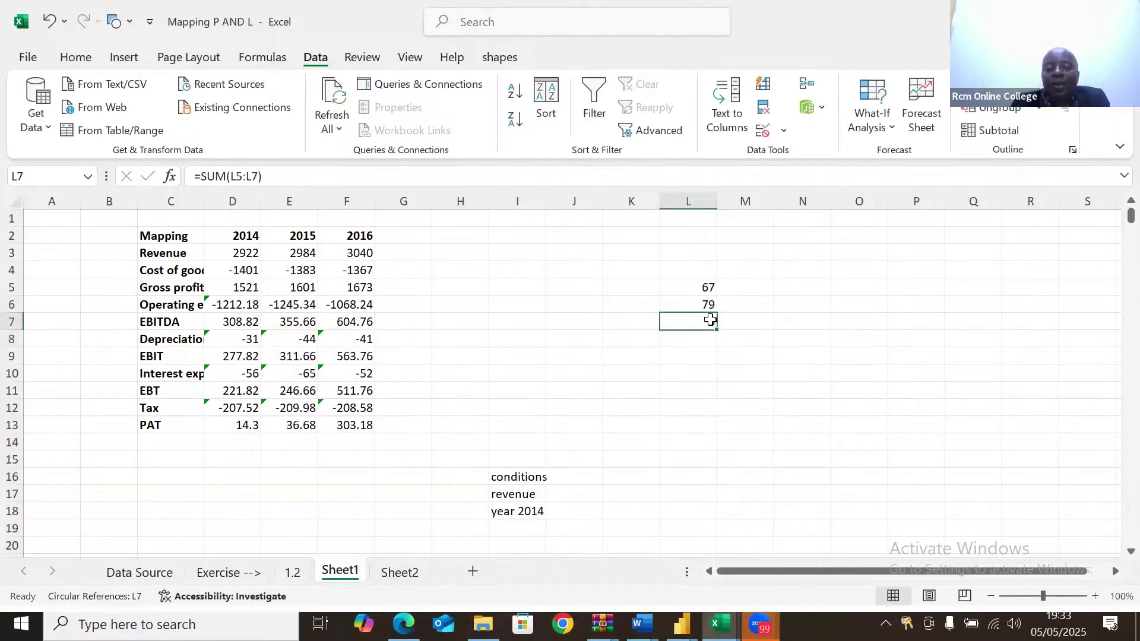
Replace the circular formula in L7 with a SUM of L5:L6 only, leaving its own cell out of the range.
{"action": "type", "text": "=SUM"}
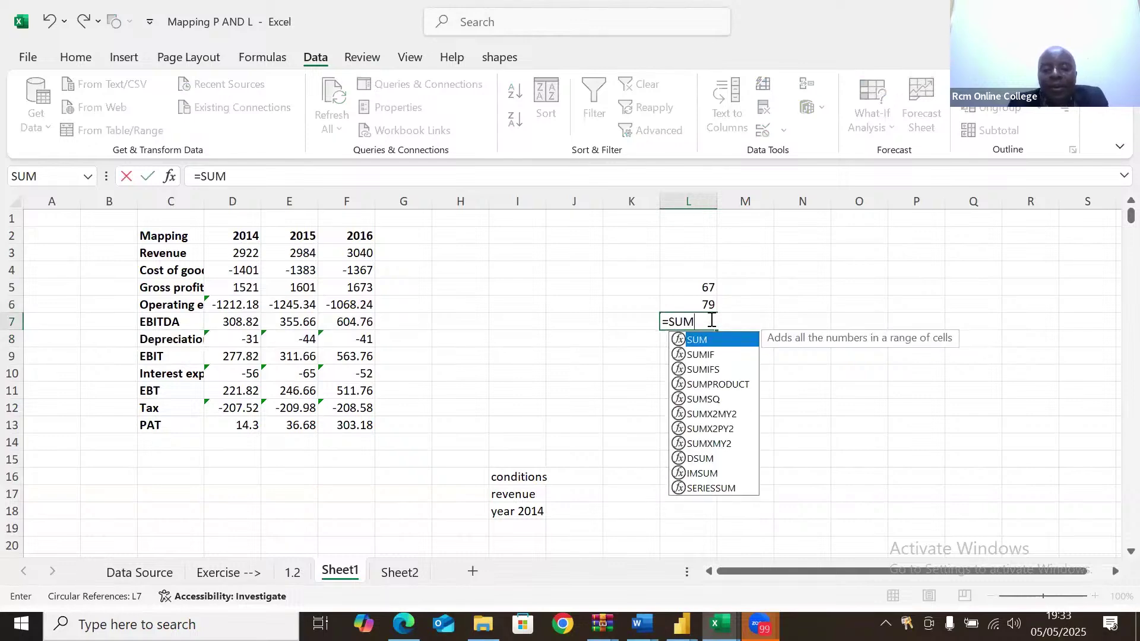
{"action": "type", "text": "("}
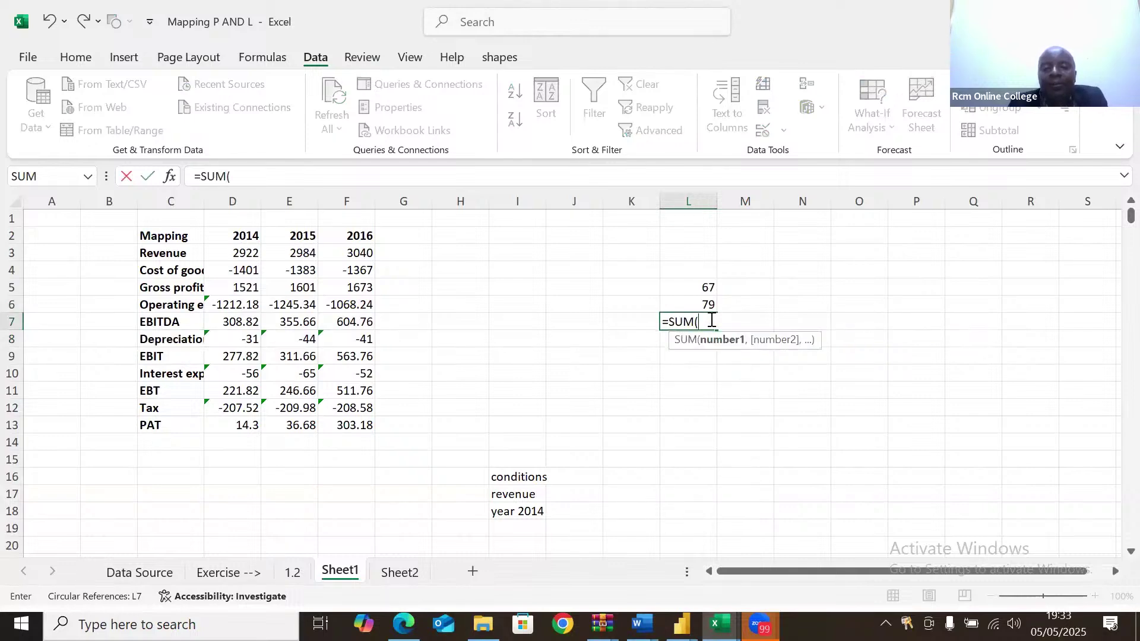
{"action": "left_click", "coordinate": [700, 289]}
{"action": "left_click_drag", "start_coordinate": [698, 298], "coordinate": [698, 298]}
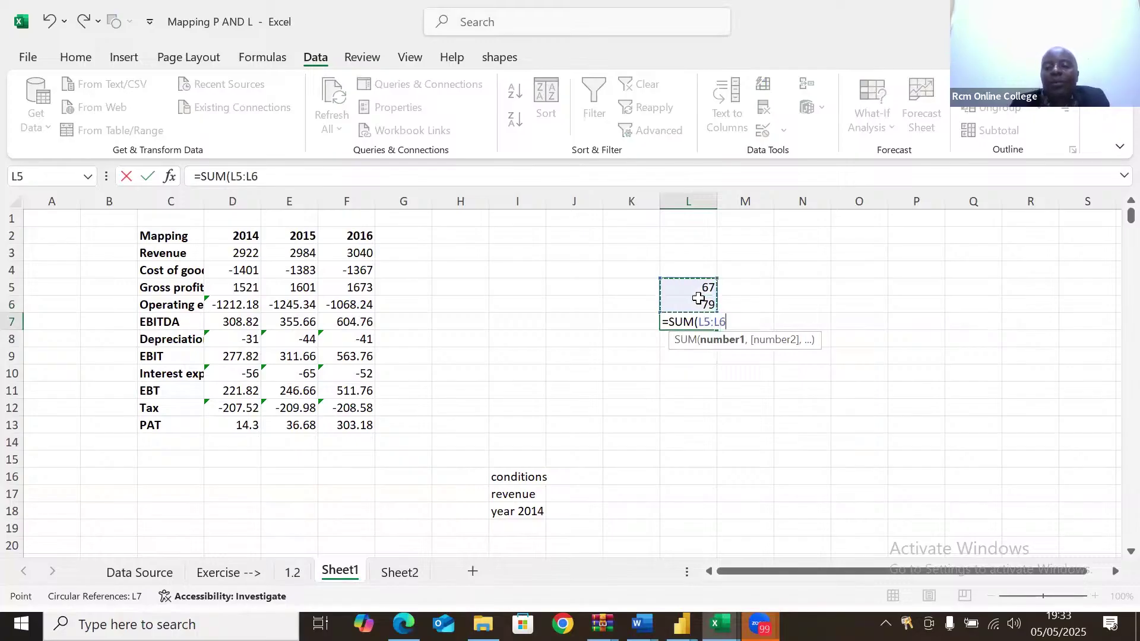
{"action": "key", "text": "Return"}
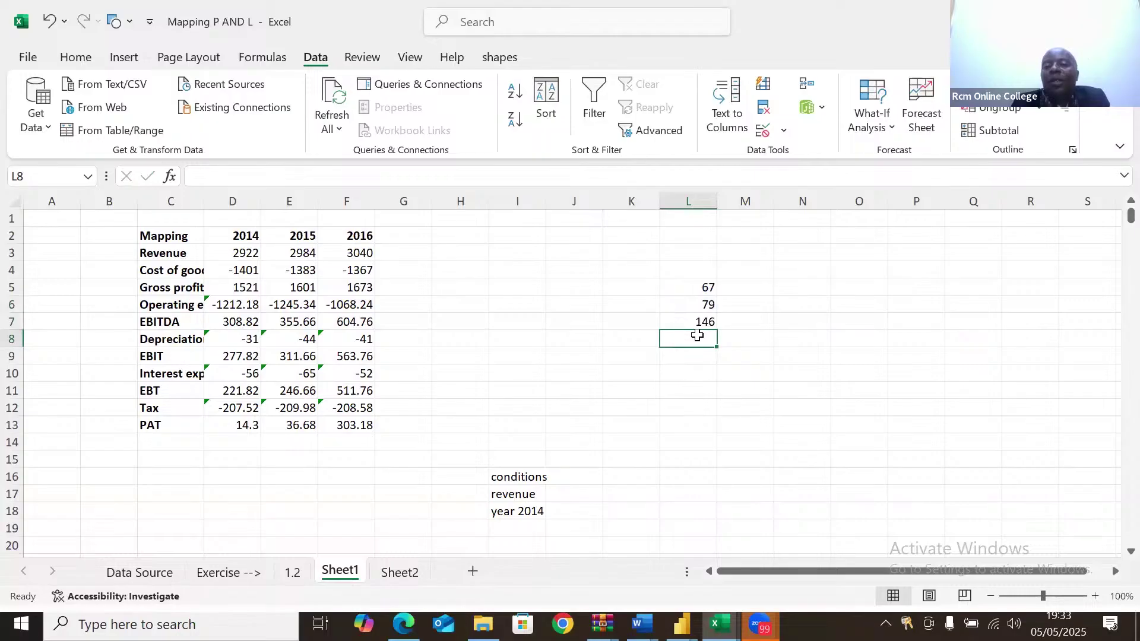
Clear L7 and total the two sample numbers above it again with AutoSum, accepting the range L5:L6.
{"action": "left_click", "coordinate": [699, 322]}
{"action": "key", "text": "Delete"}
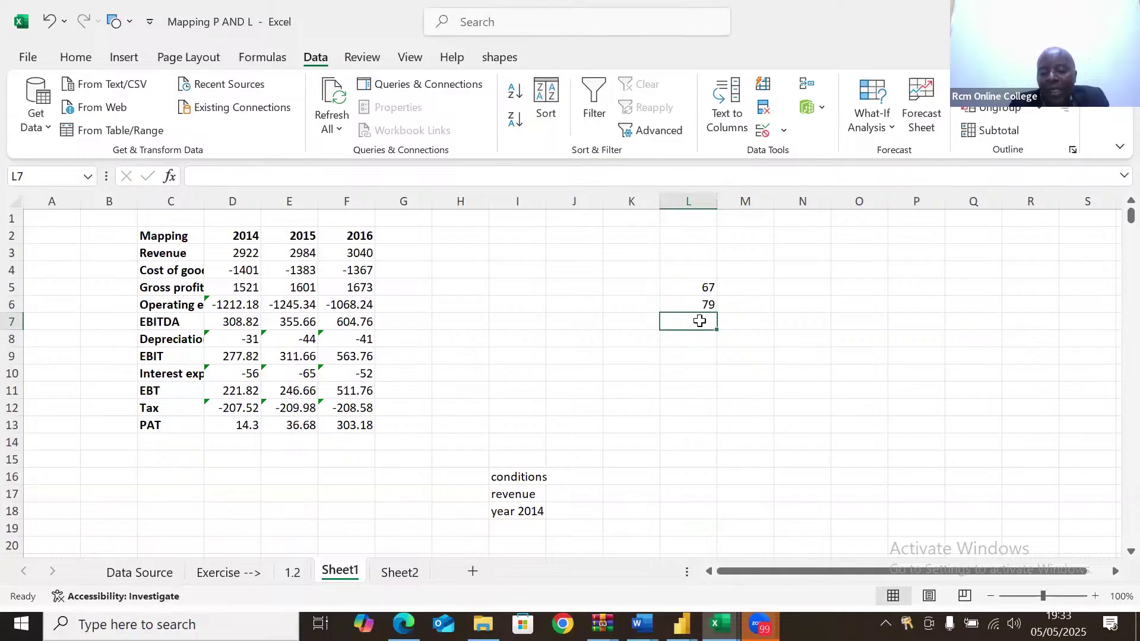
{"action": "key", "text": "alt+equal"}
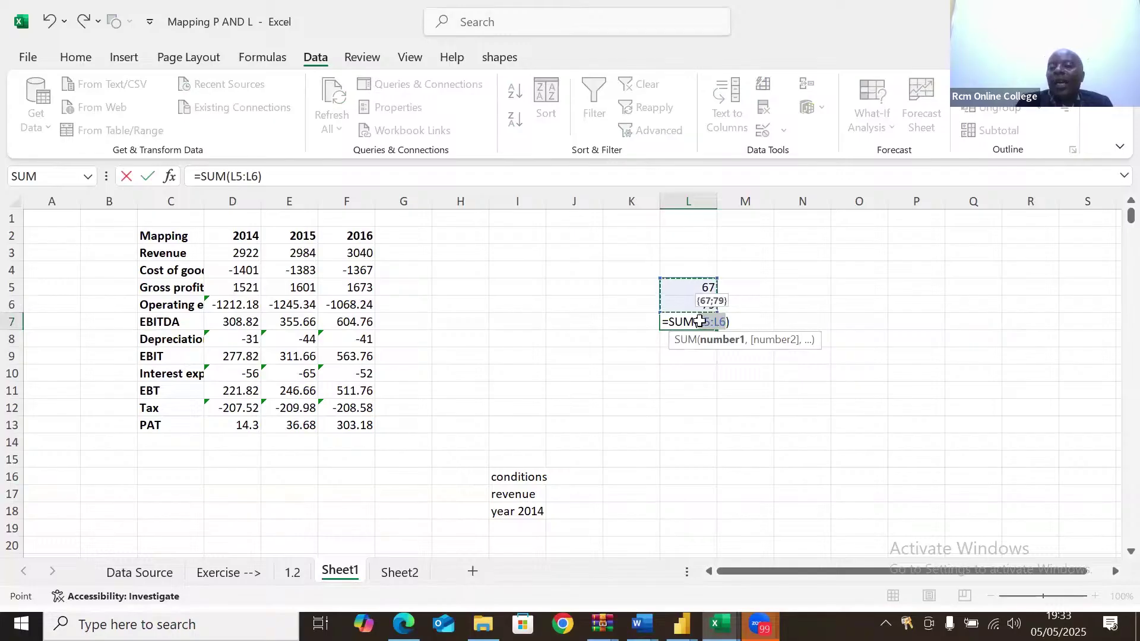
{"action": "key", "text": "Return"}
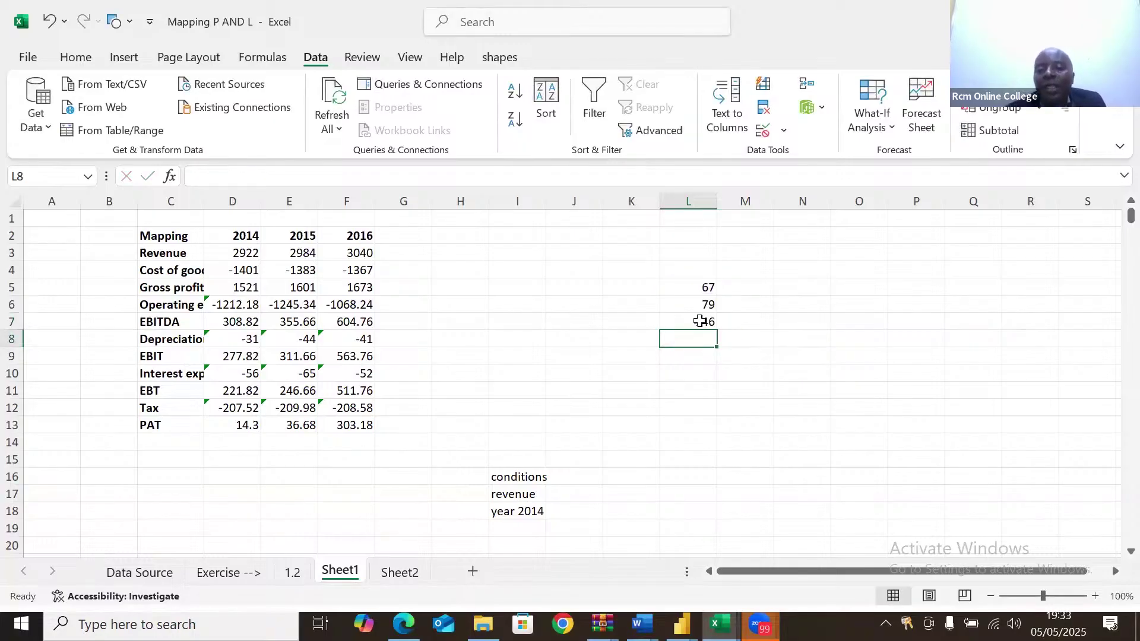
Enter the text ALT= in L10, below the sample total, as a note of the AutoSum shortcut.
{"action": "left_click", "coordinate": [679, 373]}
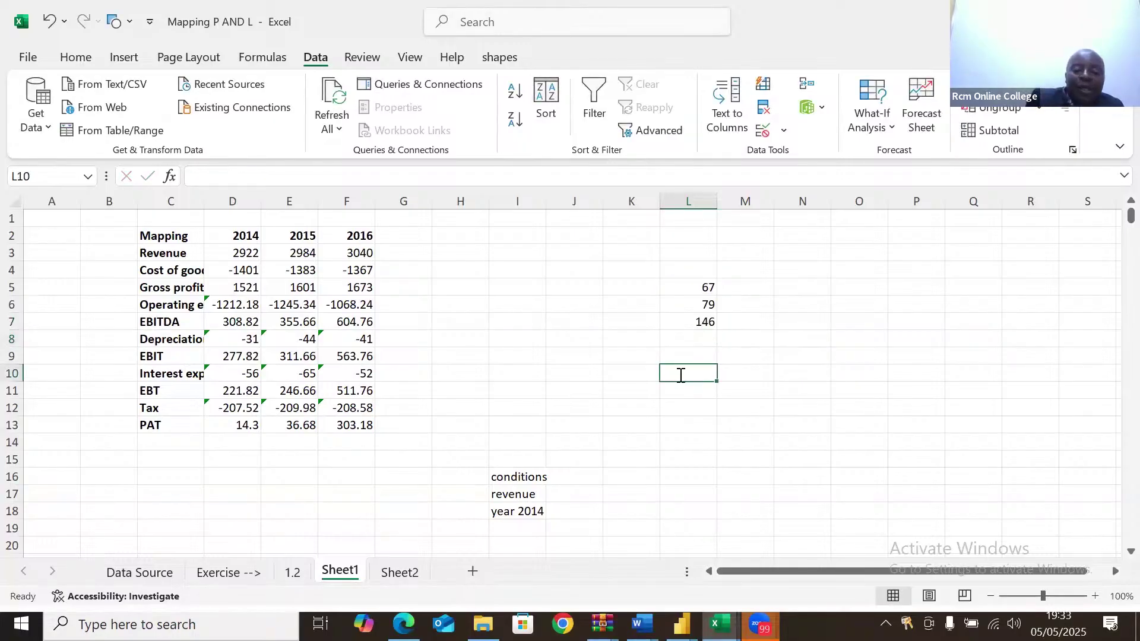
{"action": "type", "text": "ALT"}
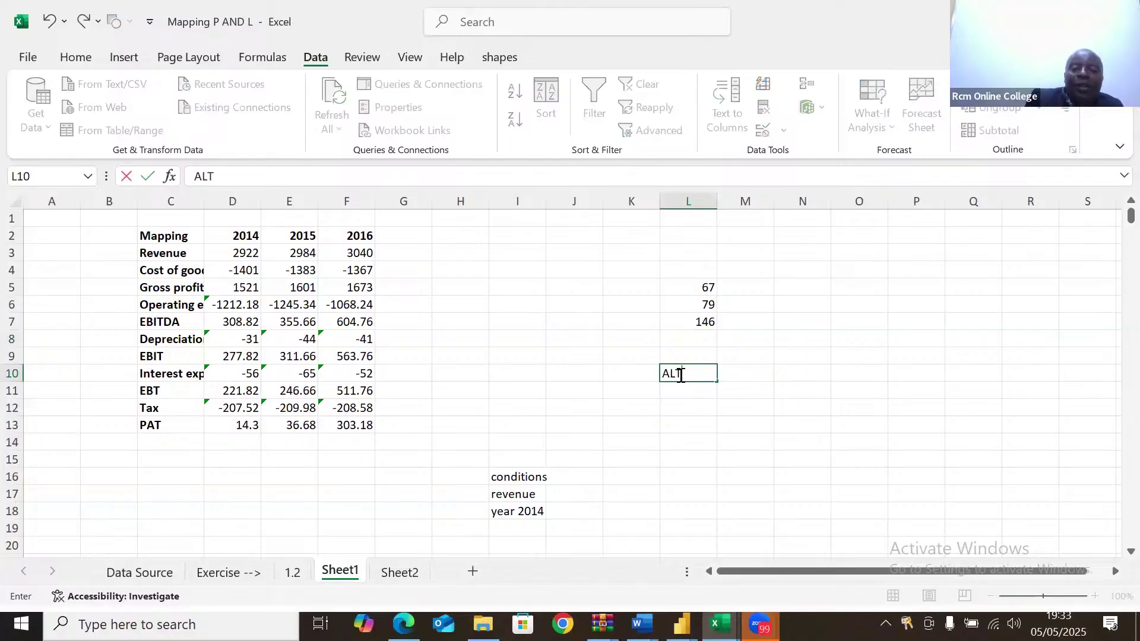
{"action": "type", "text": "="}
{"action": "key", "text": "Return"}
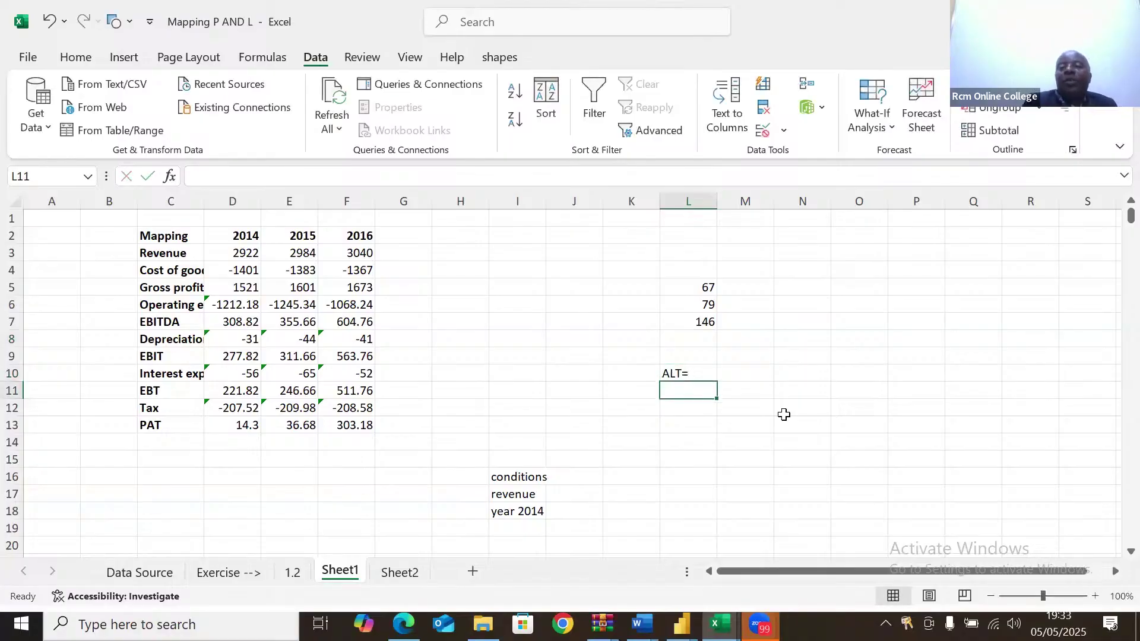